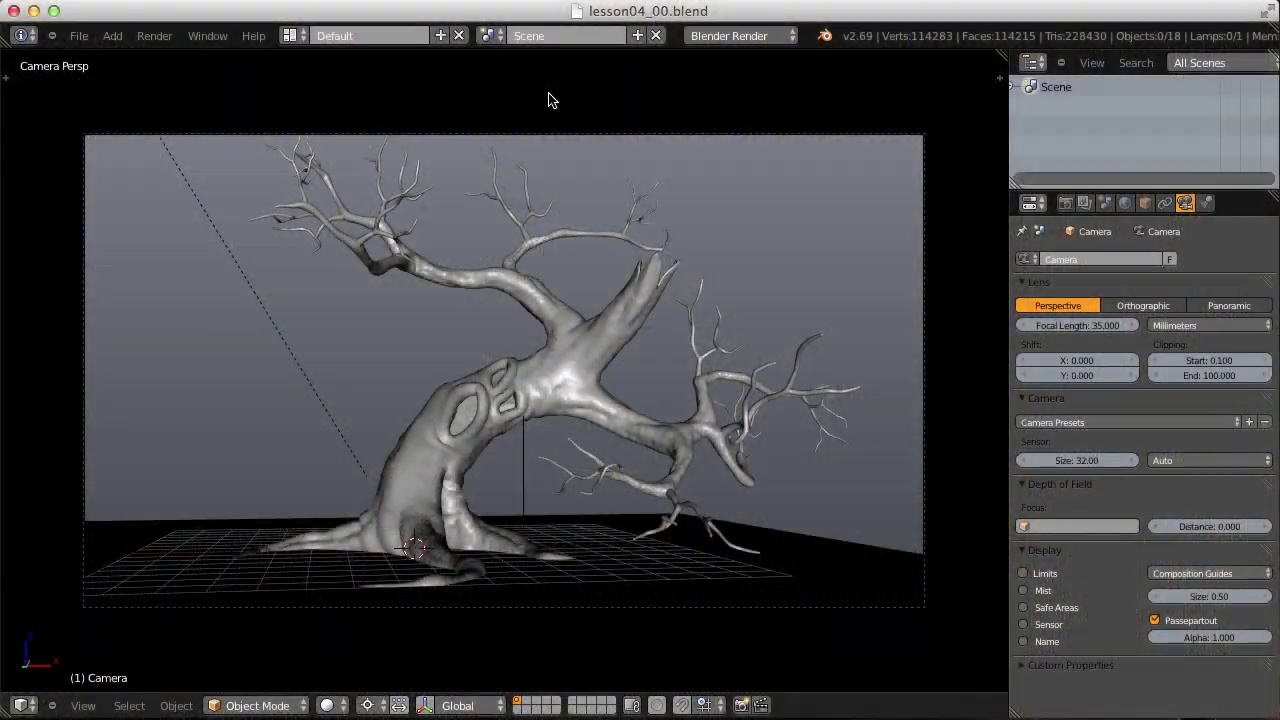
Leave the camera view, orbit the scene, and zoom in close on the tree.
middle_click_drag(580, 183, 686, 278)
scroll(555, 260, "up", 4)
Select the tree and inspect its Multires, Subsurf and Displace modifiers, expanding and collapsing Multires.
right_click(636, 360)
scroll(666, 330, "up", 4)
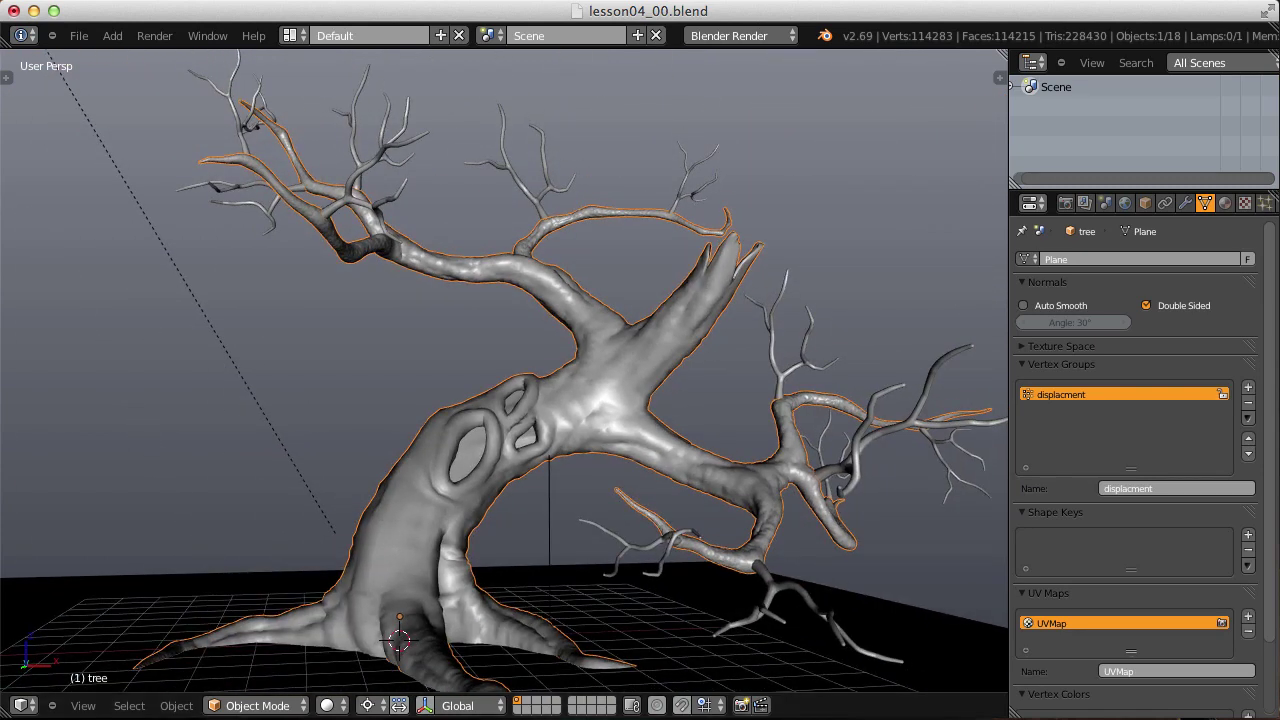
left_click(1185, 203)
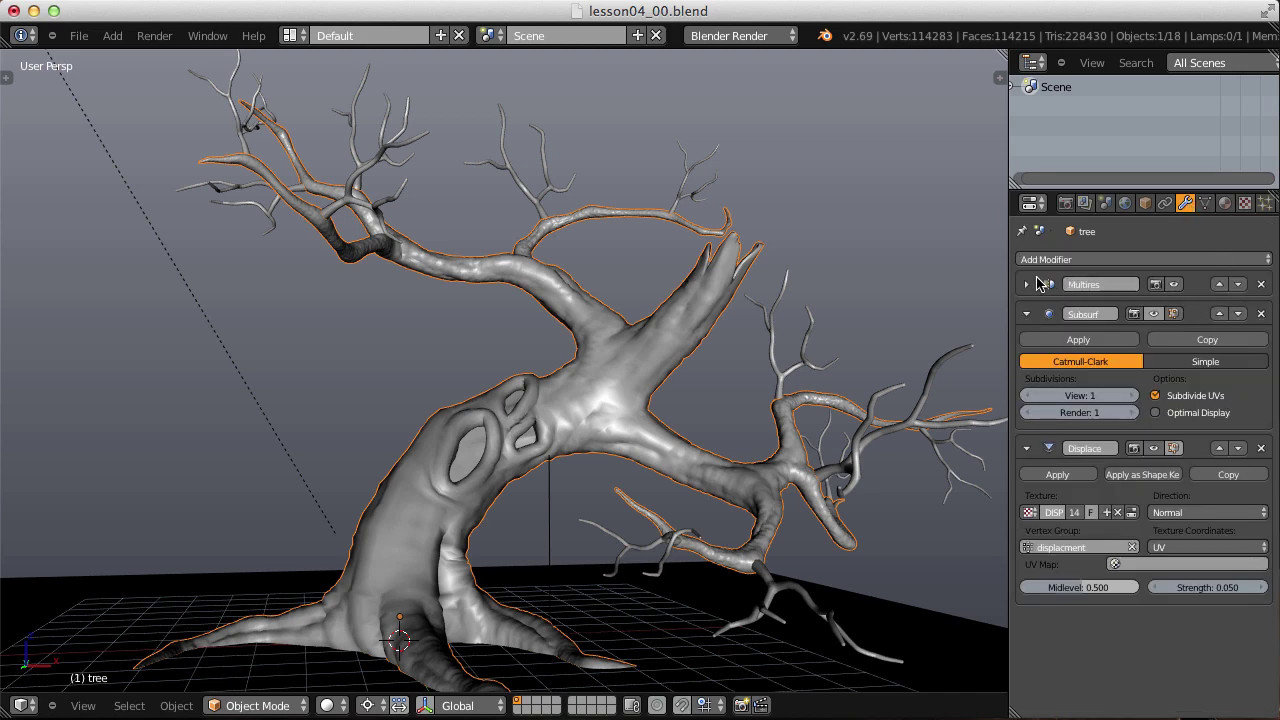
left_click(1029, 286)
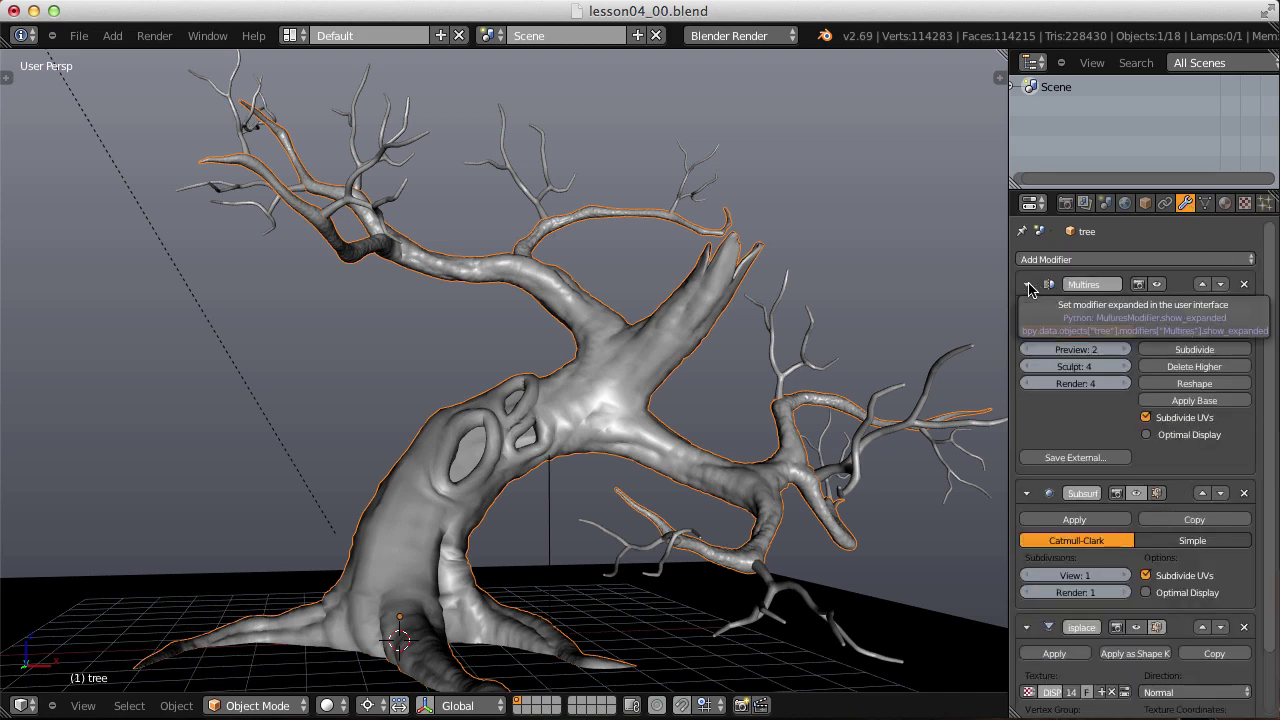
left_click(1029, 287)
left_click(1026, 287)
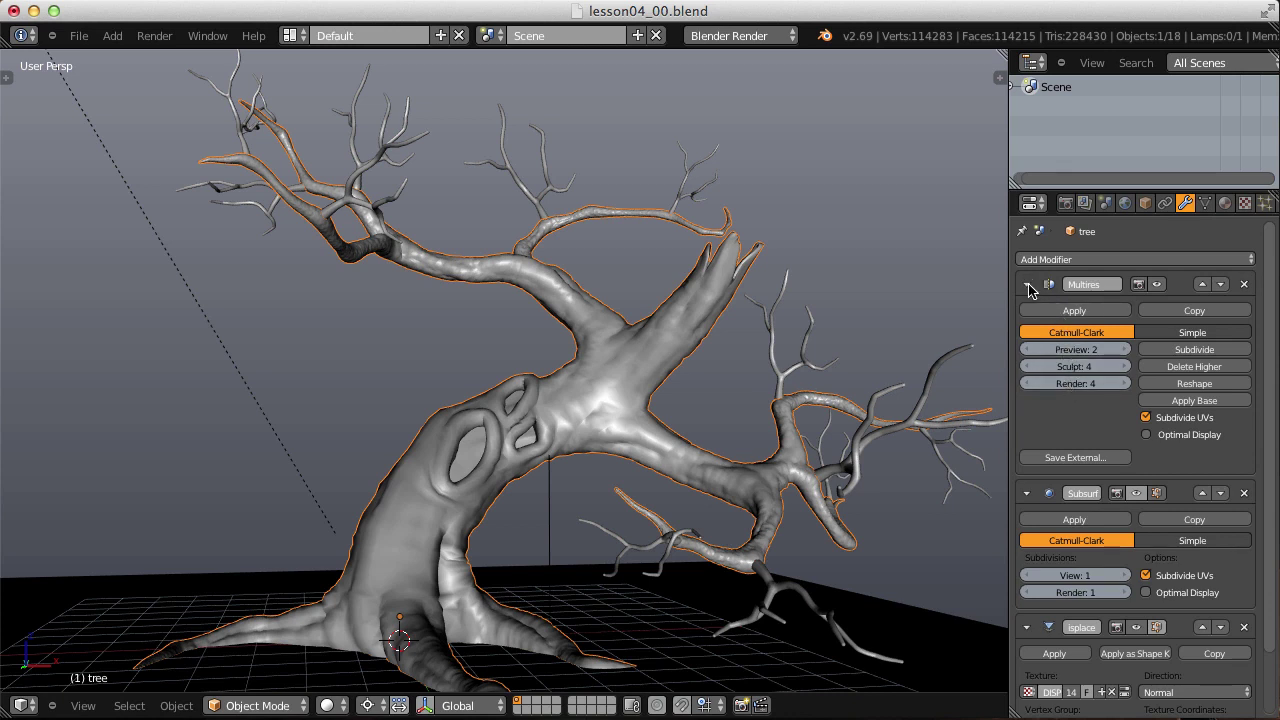
left_click(1029, 287)
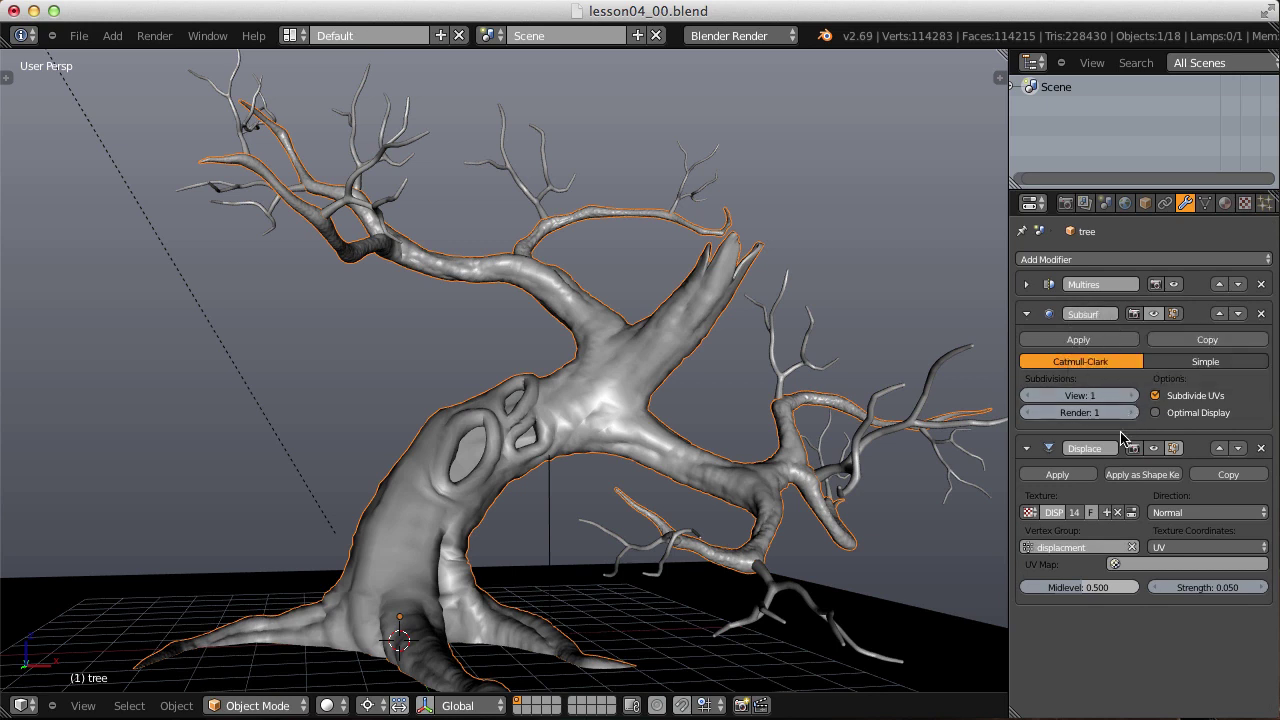
Orbit around the tree and select several of its twigs, including twig.005.
middle_click_drag(756, 392, 697, 362)
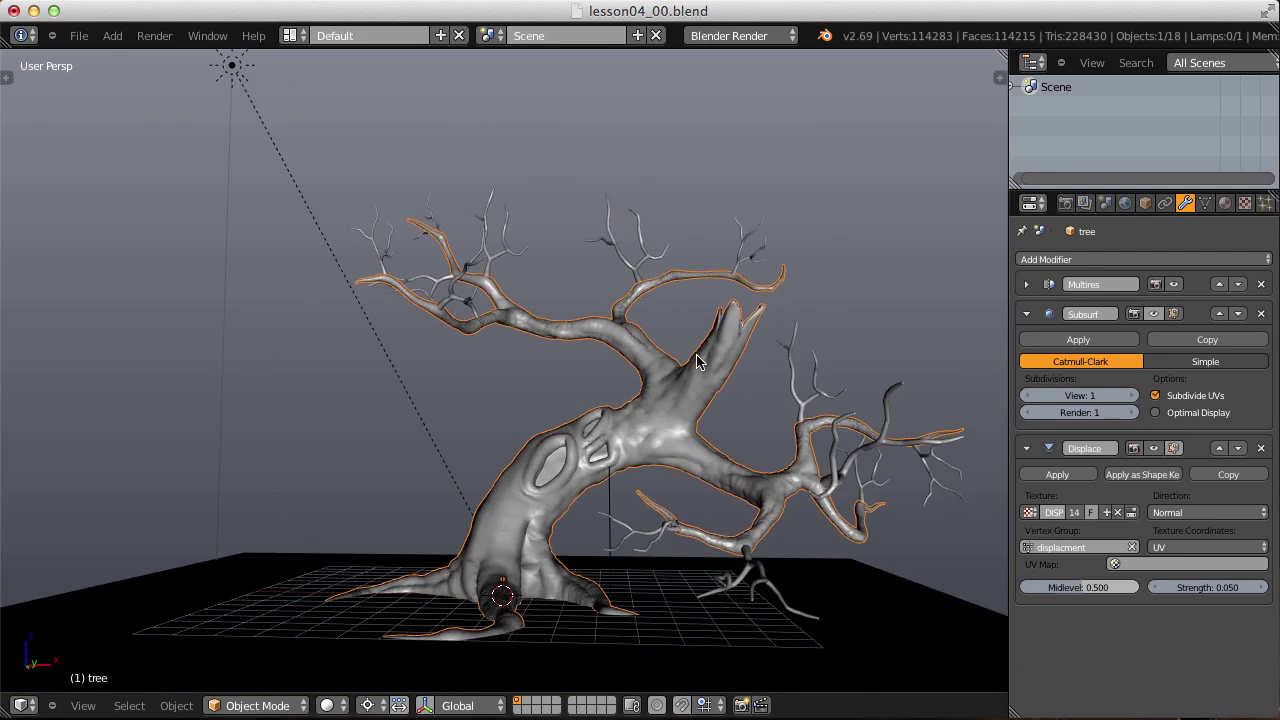
middle_click_drag(655, 358, 613, 352)
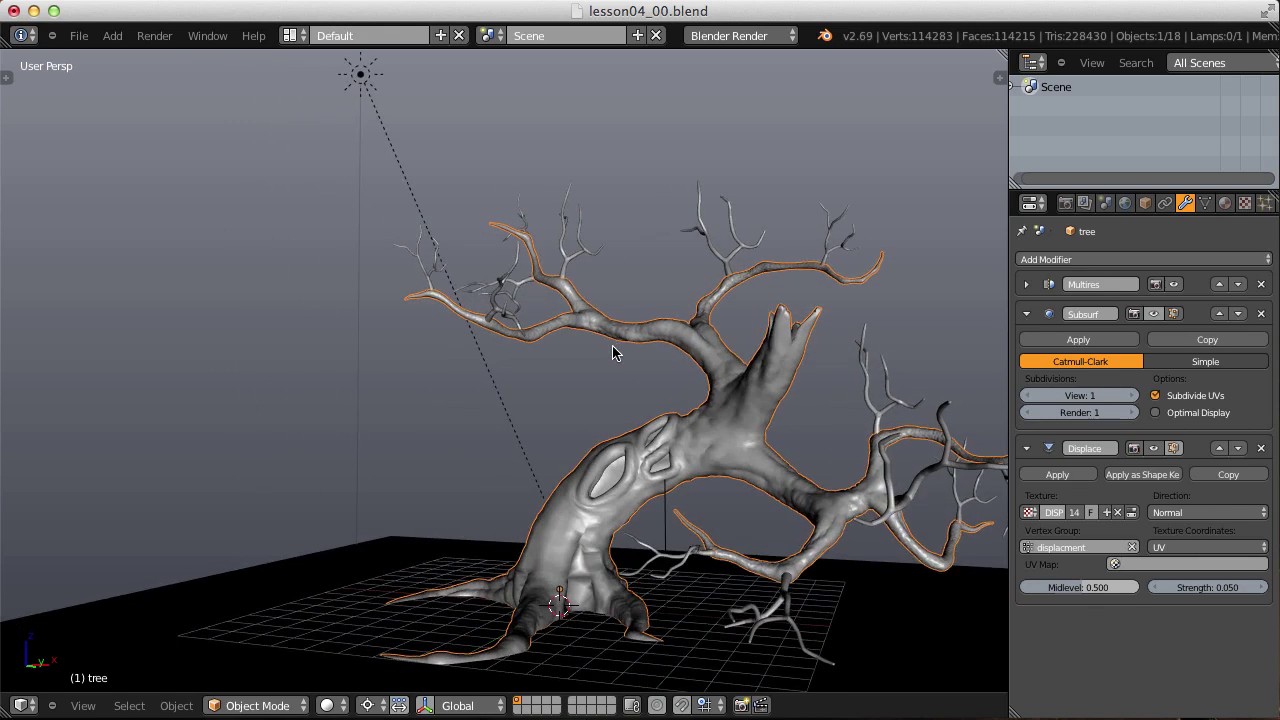
right_click(503, 287)
mouse_move(602, 260)
middle_mouse_down()
mouse_move(688, 243)
mouse_move(598, 275)
middle_mouse_up()
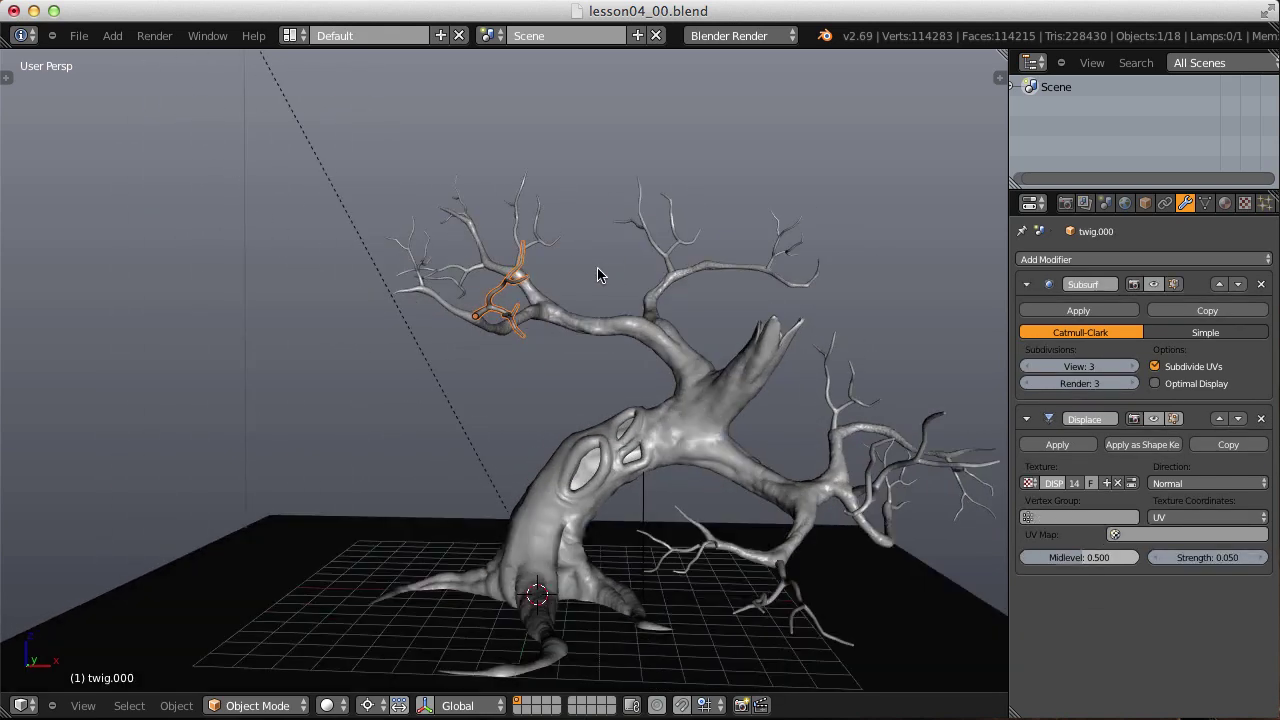
right_click(535, 215)
middle_click_drag(541, 223, 605, 233)
right_click(605, 236)
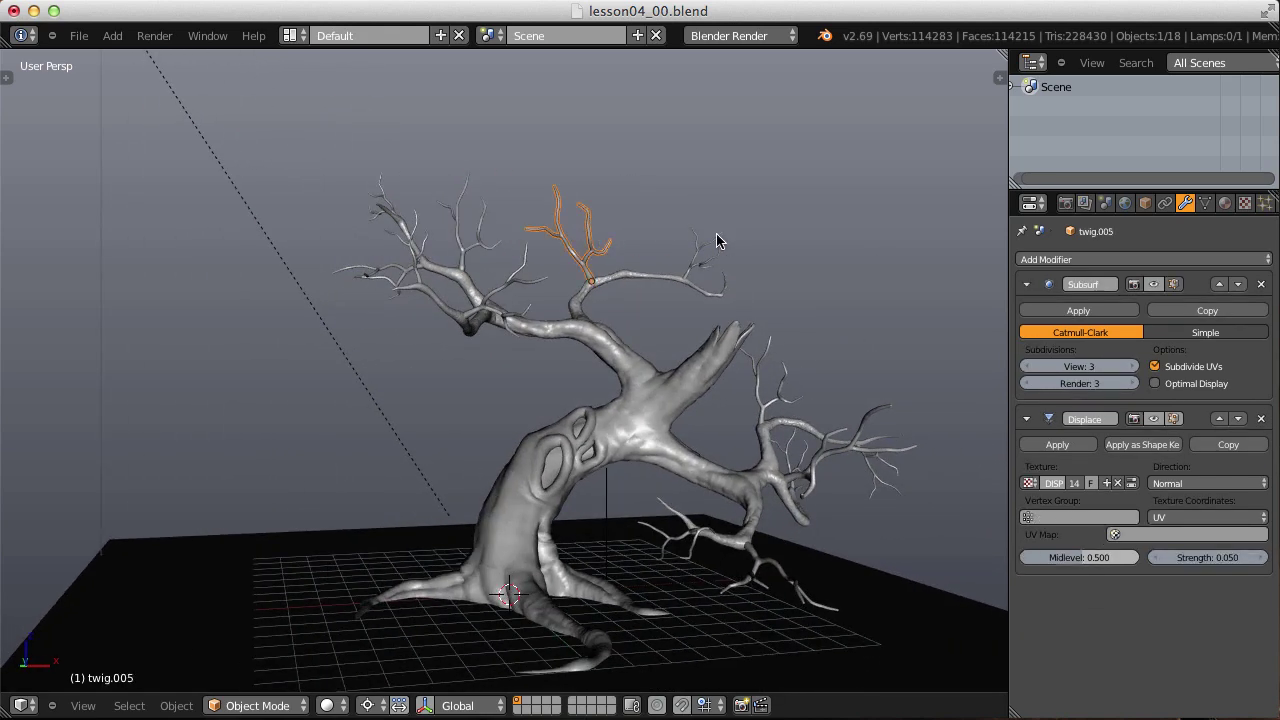
middle_click_drag(716, 233, 680, 257)
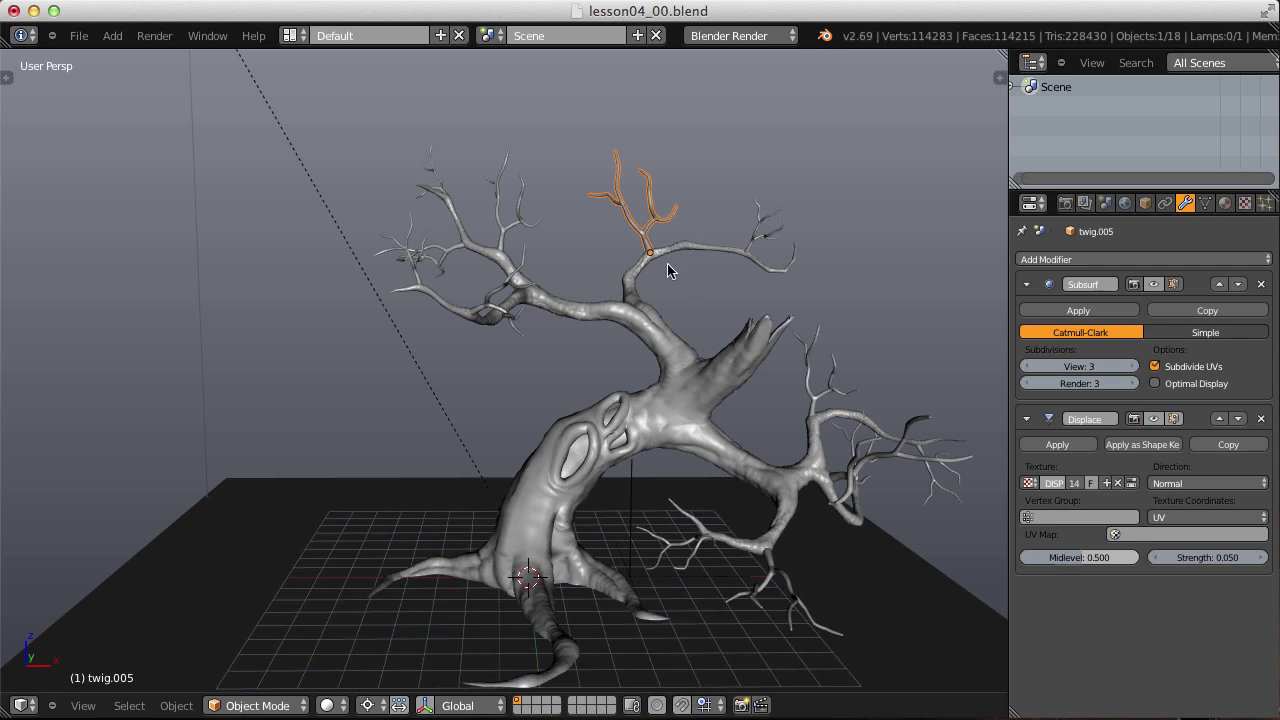
Select the ground plane, then the Sun lamp to show its object properties.
middle_click_drag(681, 342, 638, 358)
right_click(464, 544)
middle_click_drag(452, 520, 605, 327)
right_click(471, 106)
scroll(586, 309, "down", 4)
scroll(623, 310, "up", 2)
scroll(557, 290, "up", 3)
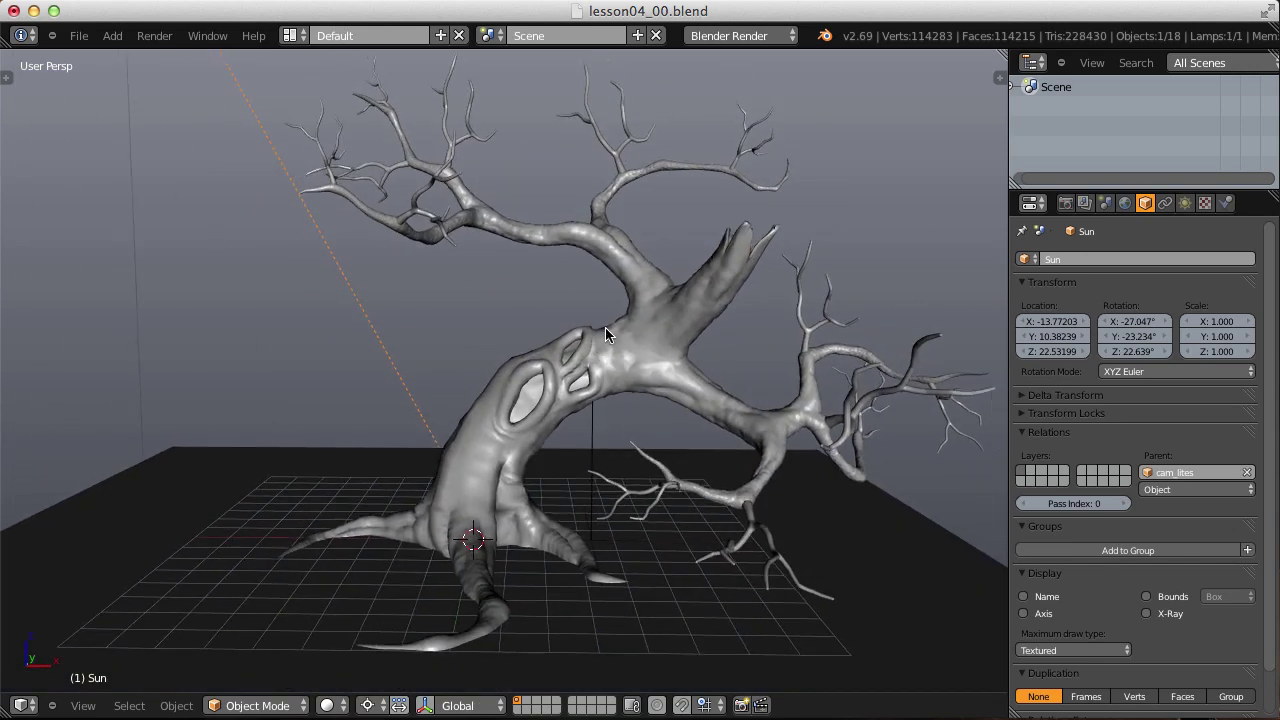
Select the tree and convert it to a mesh with Alt+C, baking in its modifiers.
right_click(648, 284)
middle_click_drag(652, 318, 670, 290)
scroll(665, 291, "down", 1)
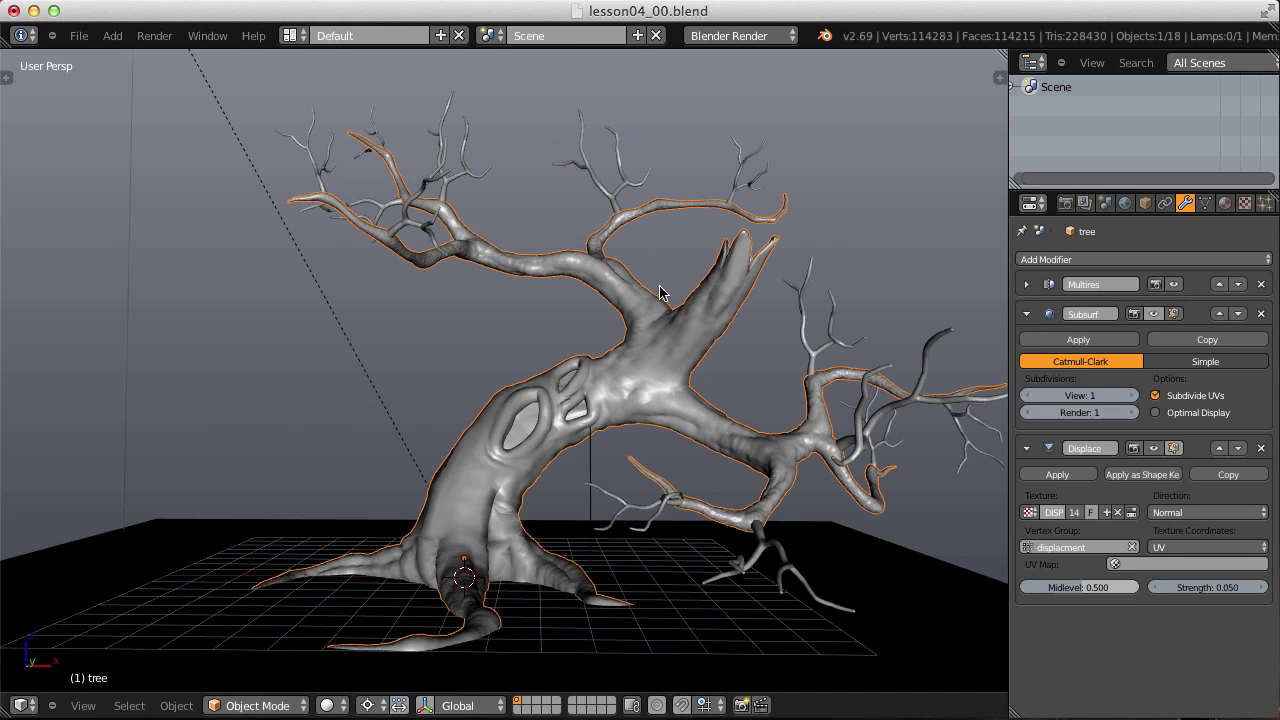
left_click(1027, 285)
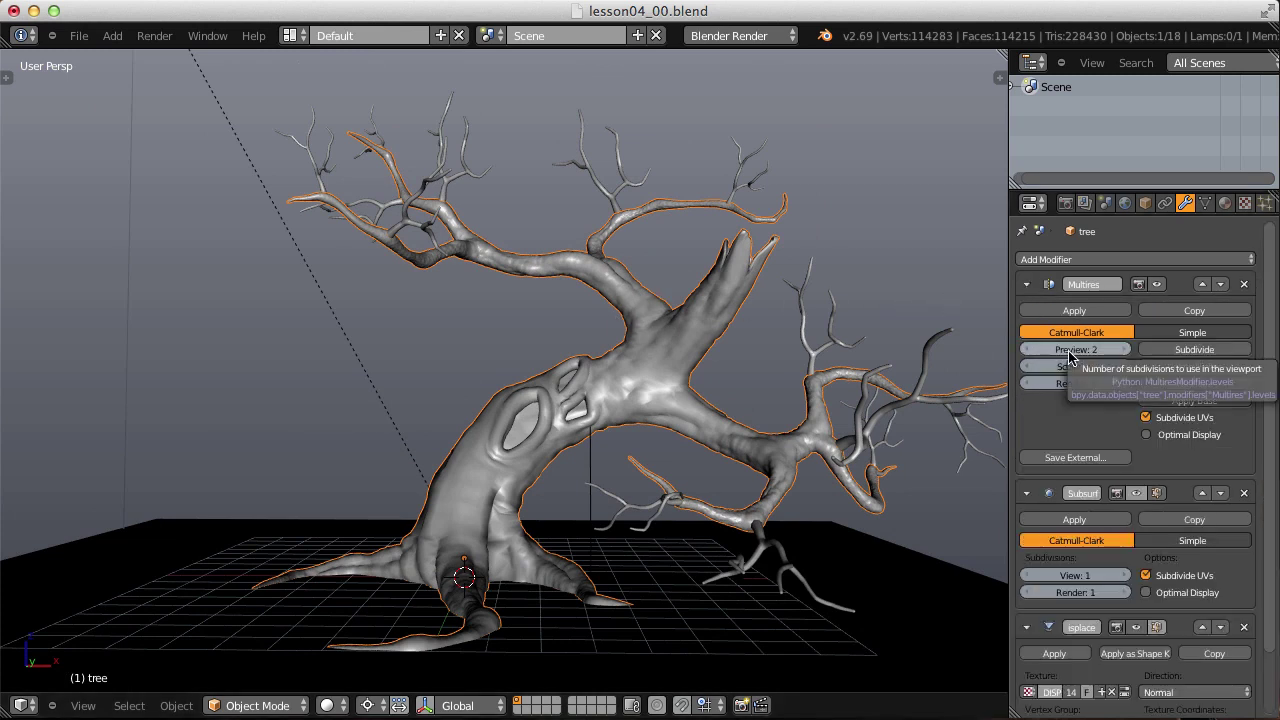
left_click(1027, 285)
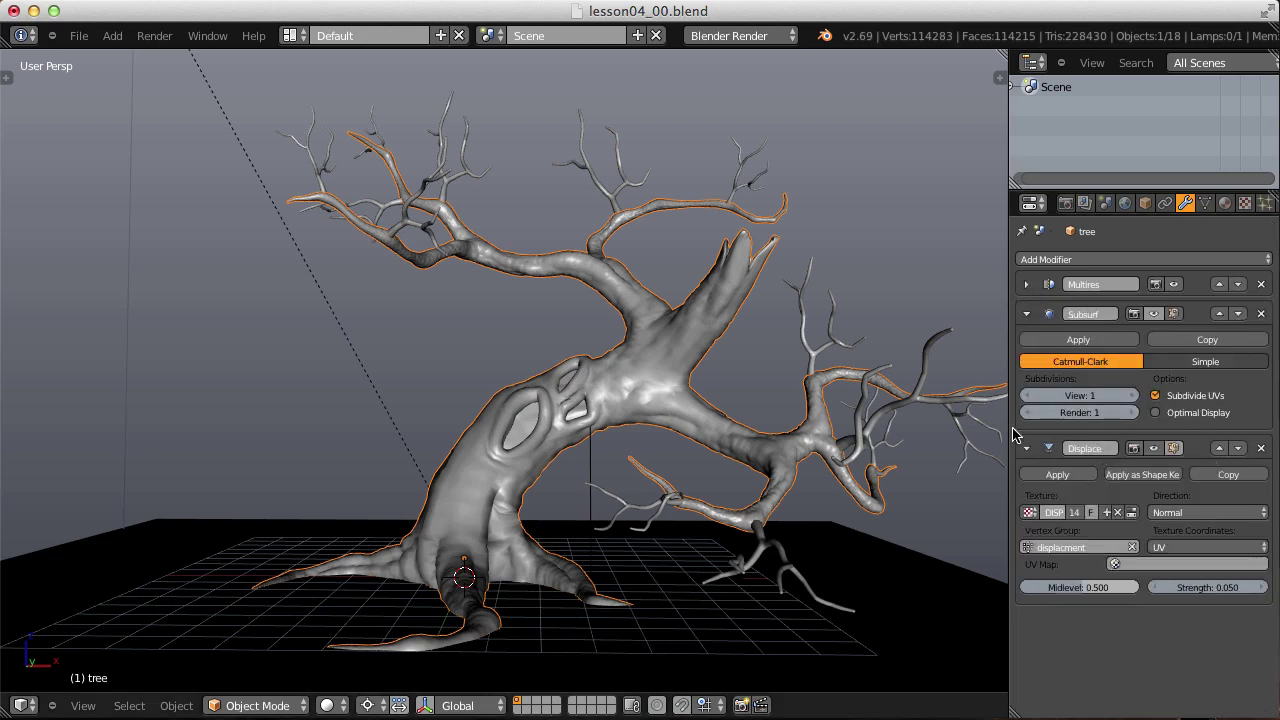
middle_click_drag(661, 315, 647, 348)
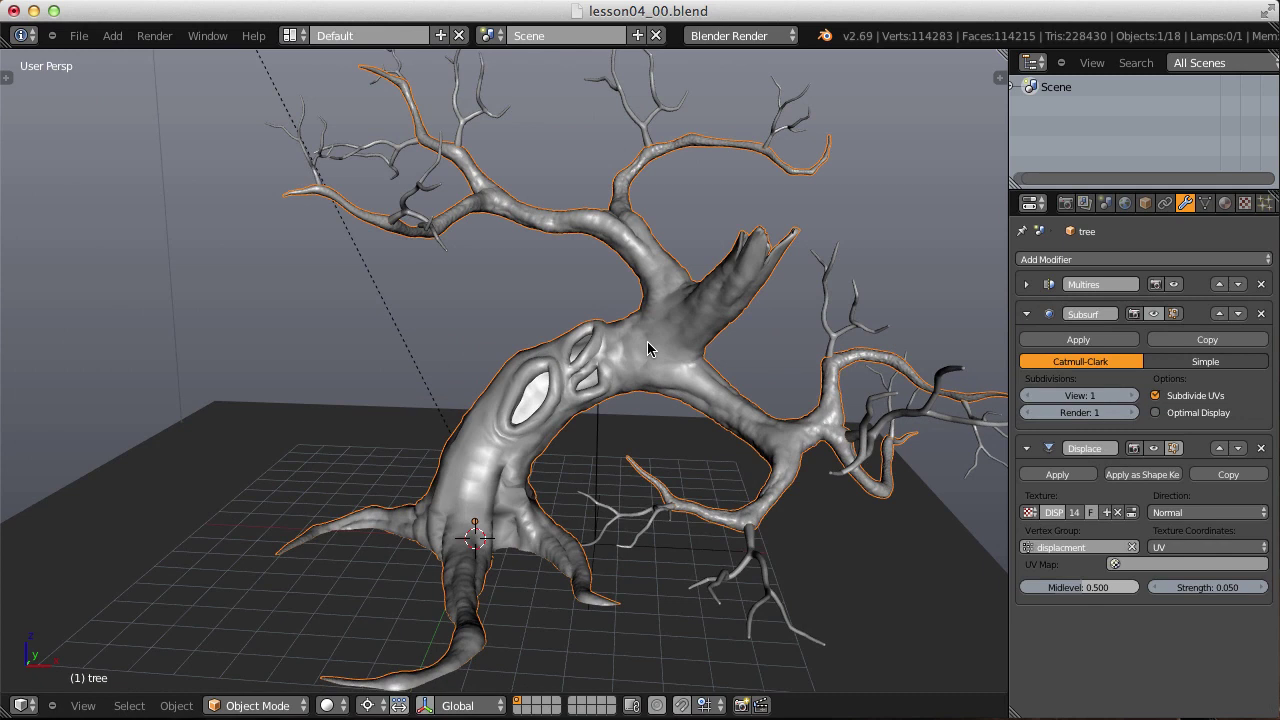
key("alt+c")
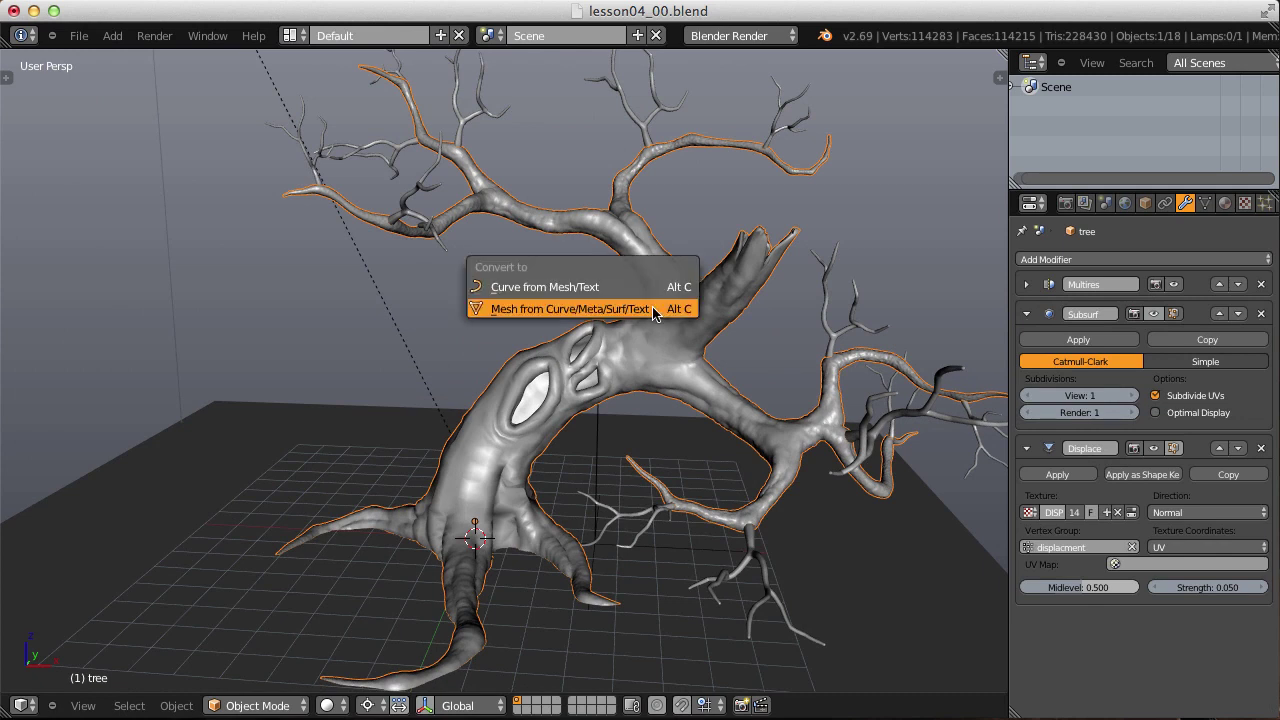
left_click(549, 309)
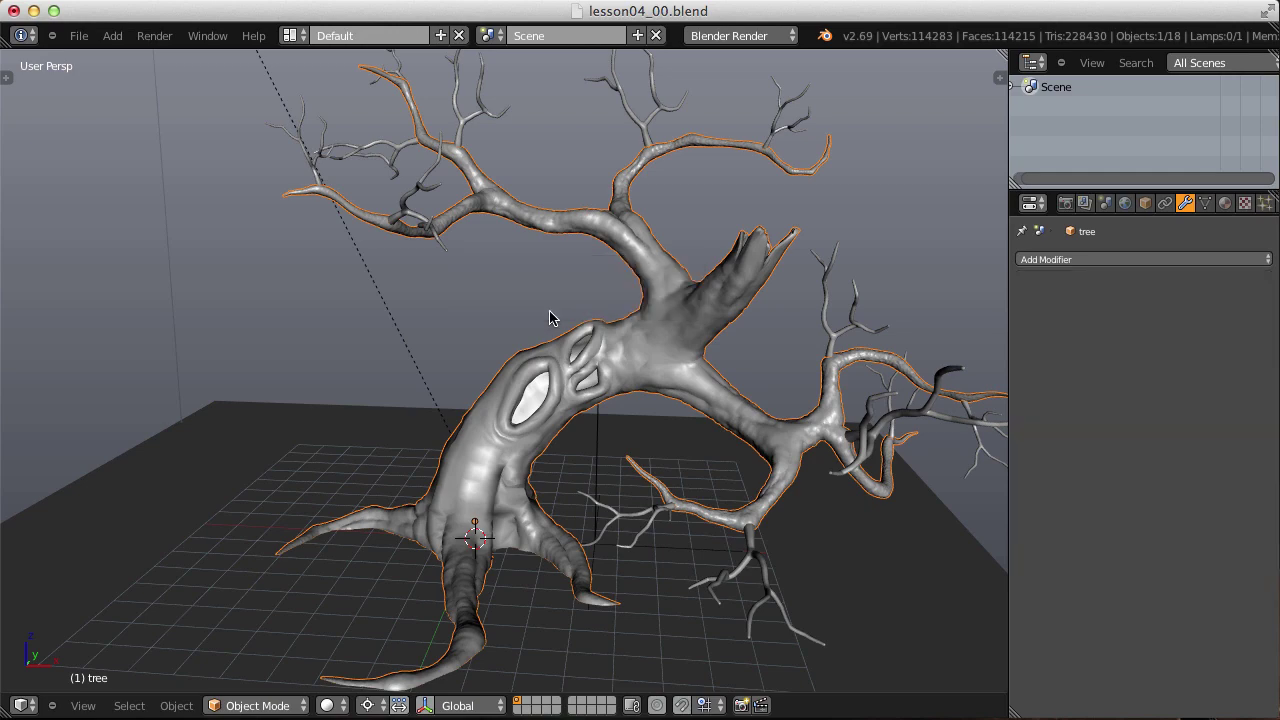
middle_click_drag(549, 317, 758, 340)
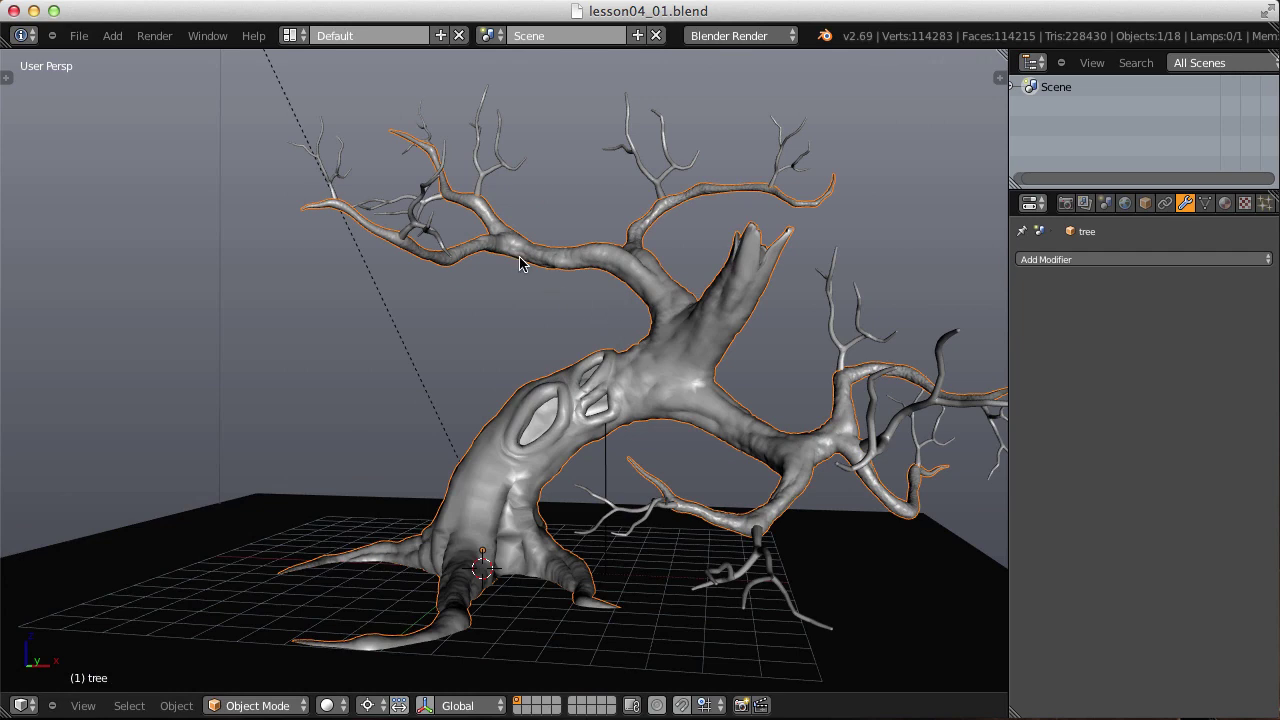
Select twig.000 and review its mesh data and the scene's object list.
right_click(443, 217)
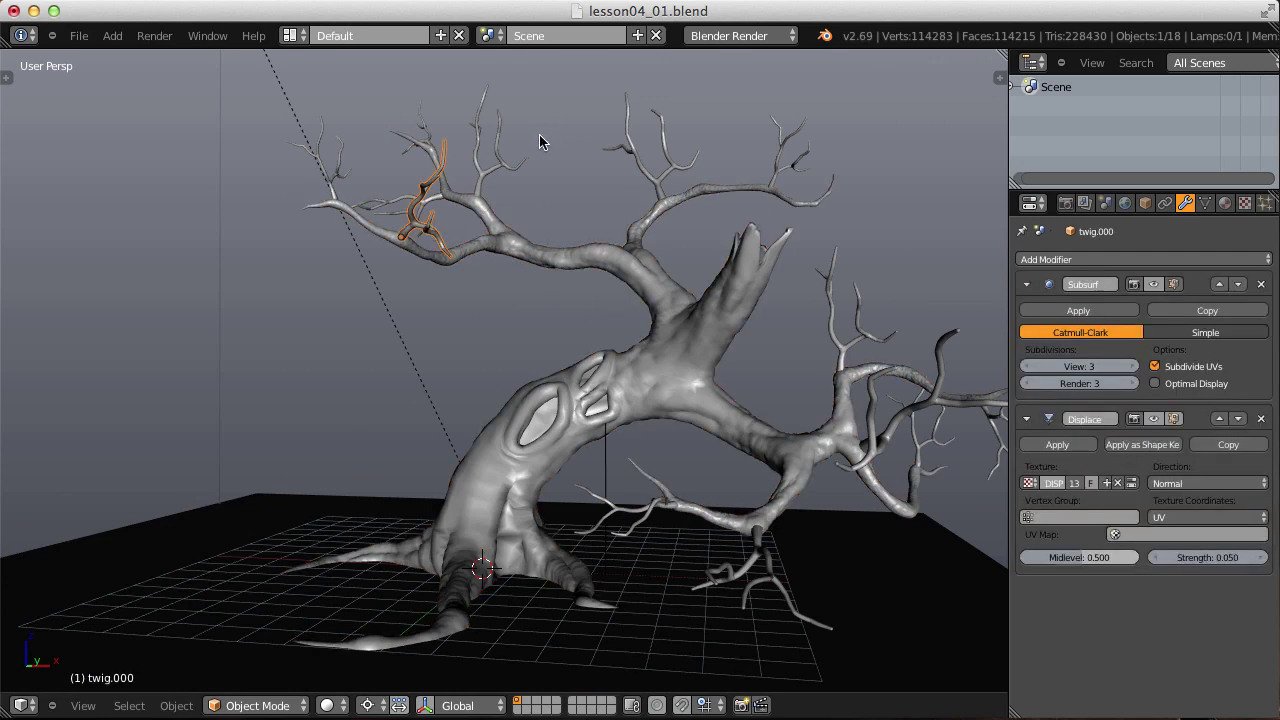
middle_click_drag(539, 142, 540, 191)
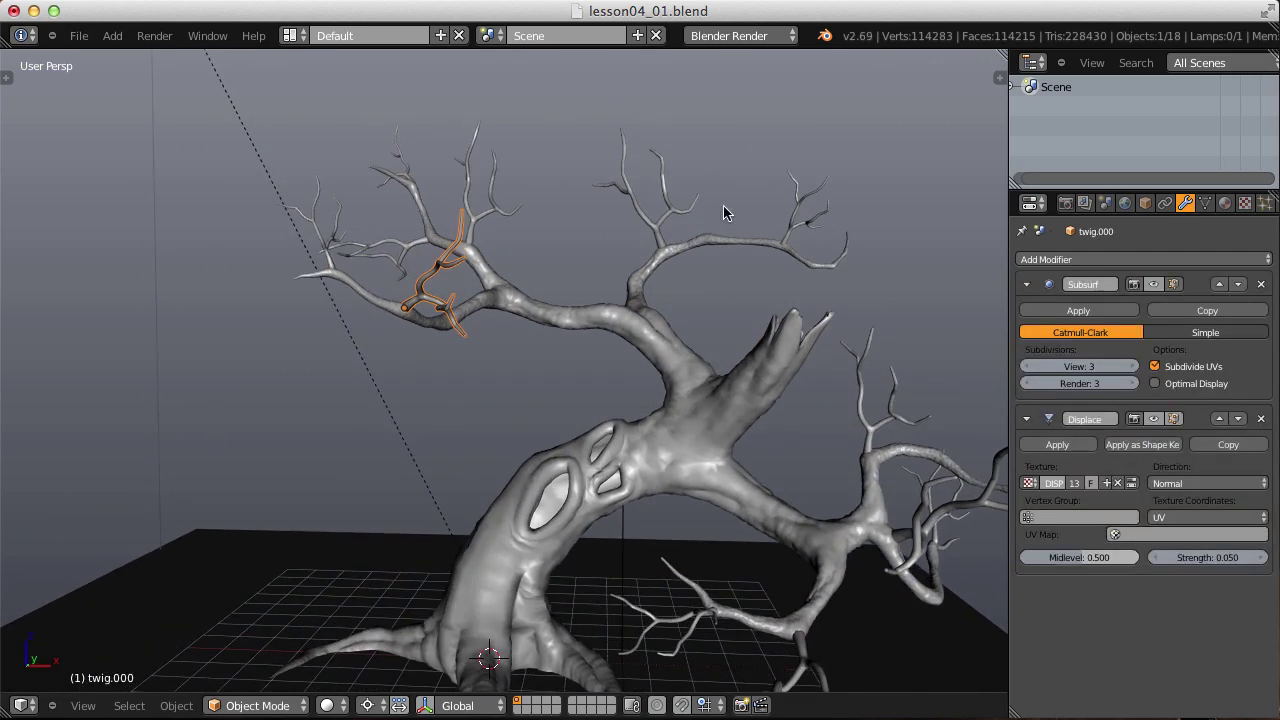
left_click(1205, 204)
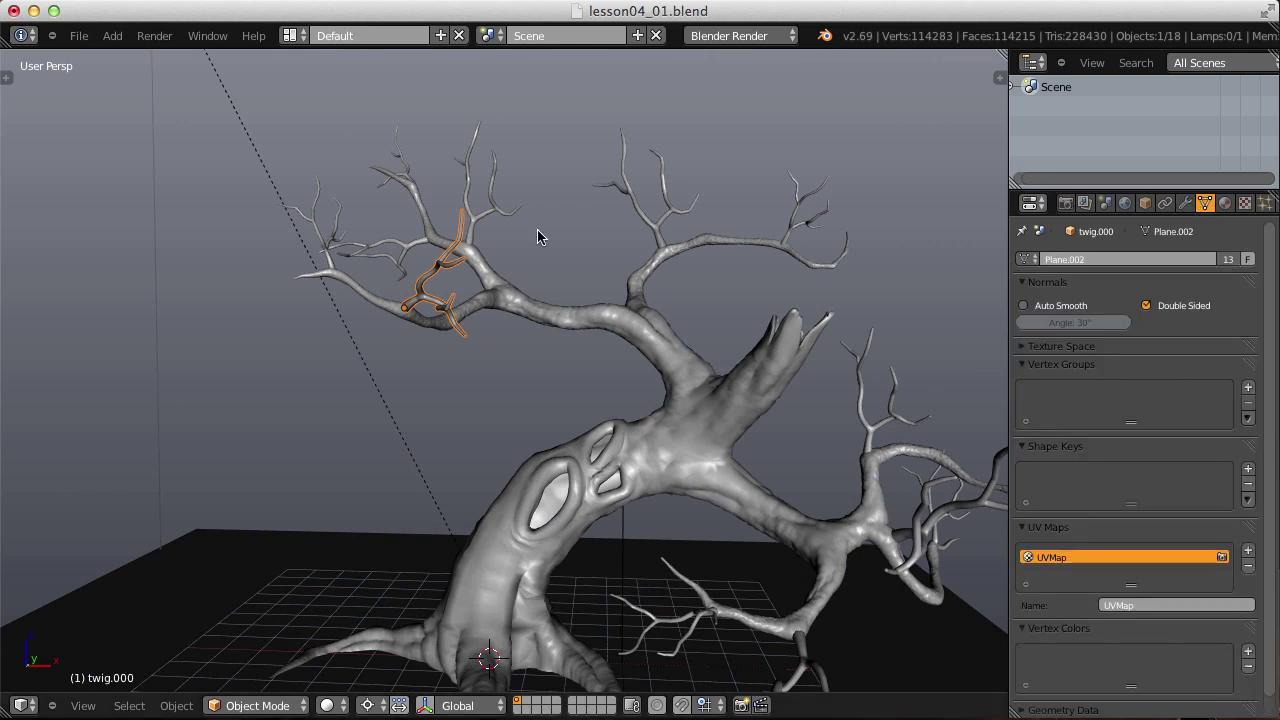
left_click(1016, 87)
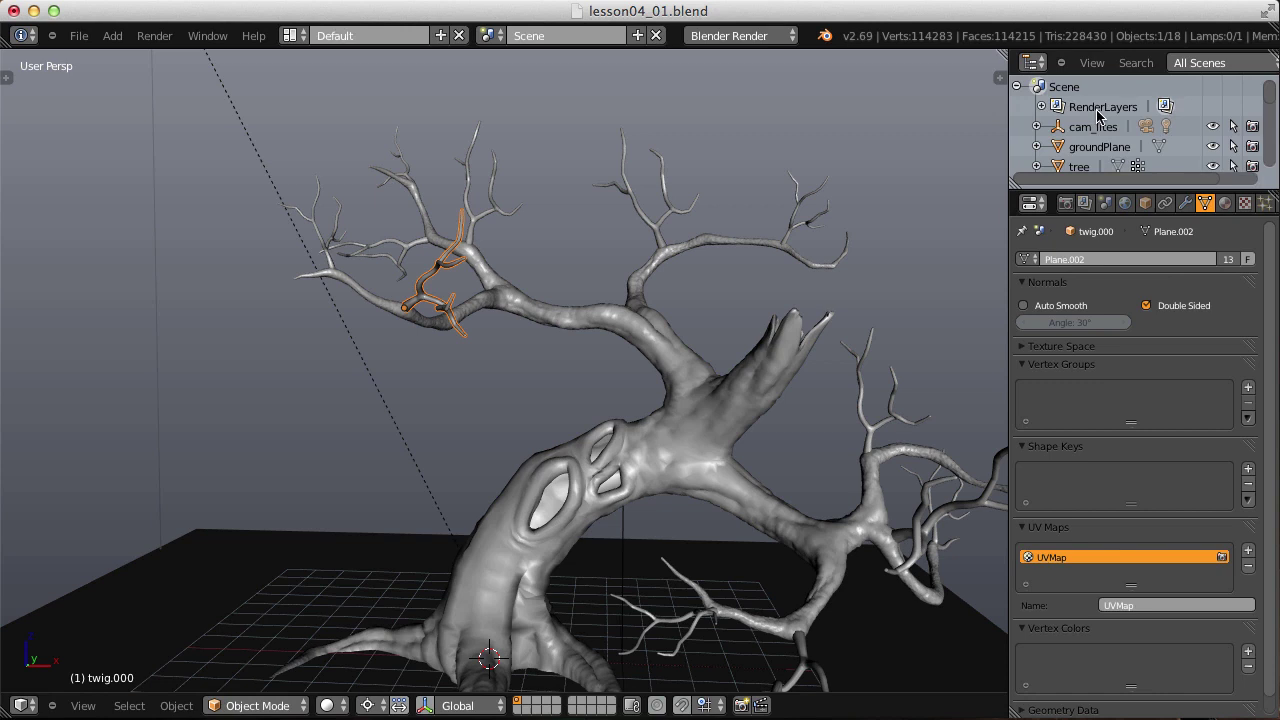
scroll(1097, 115, "down", 5)
scroll(1100, 120, "up", 3)
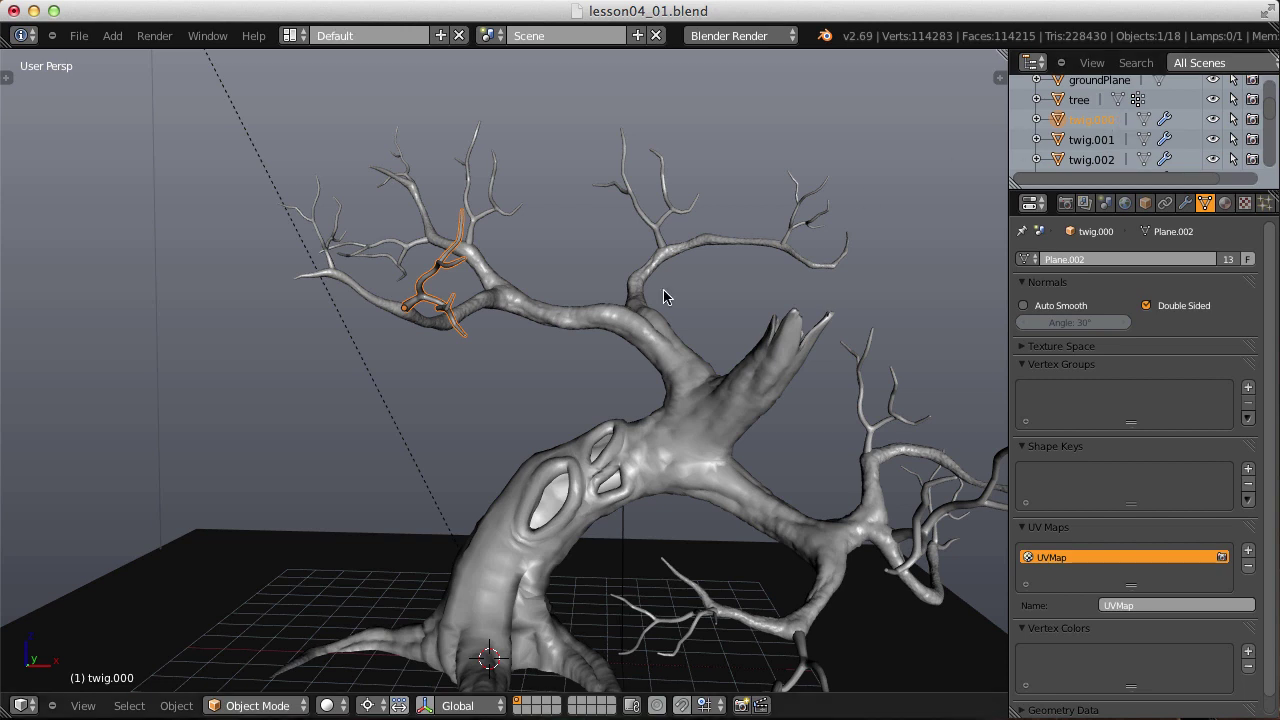
Run Select Pattern from the Space search and enter the twig* pattern.
key("space")
type("Rotat")
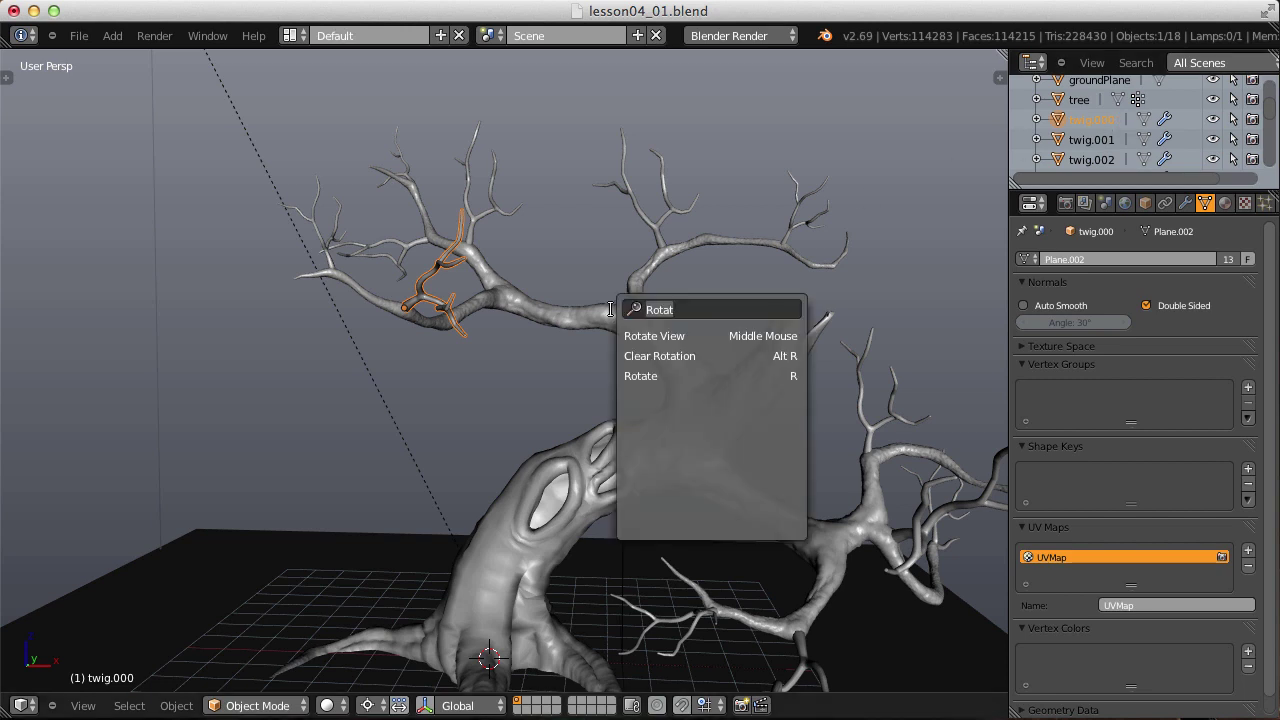
type("pattern")
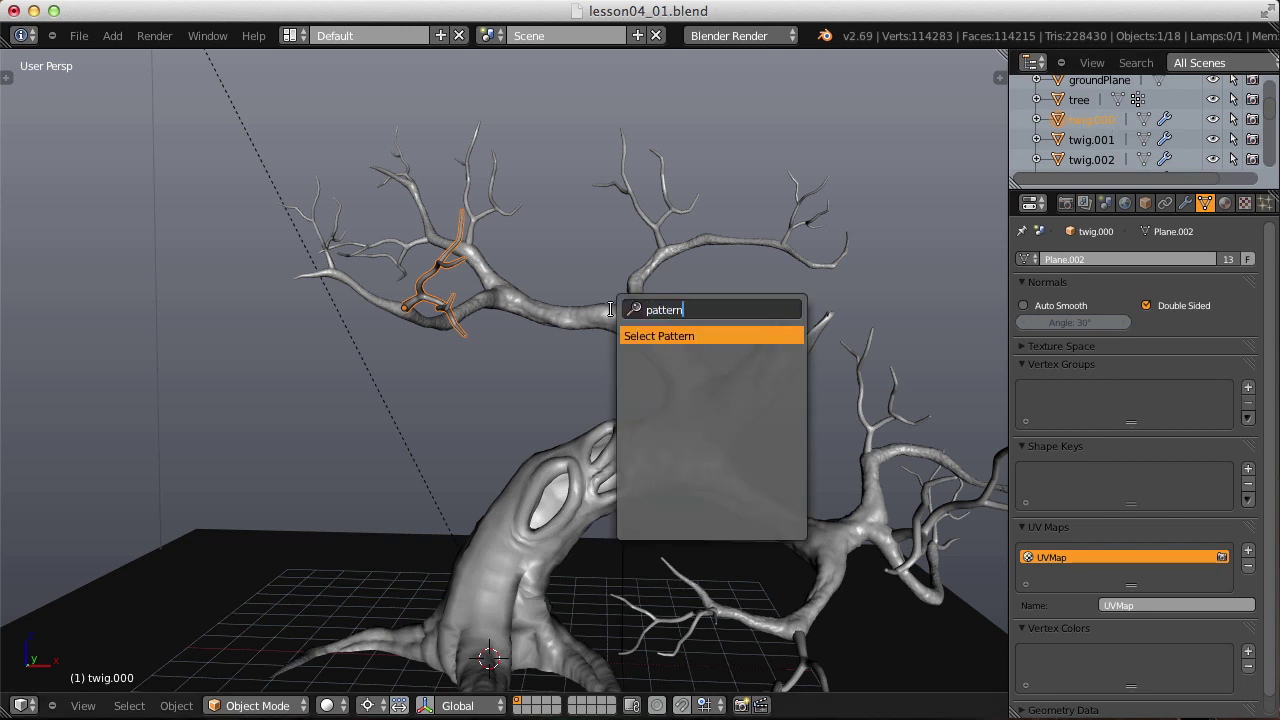
left_click(659, 336)
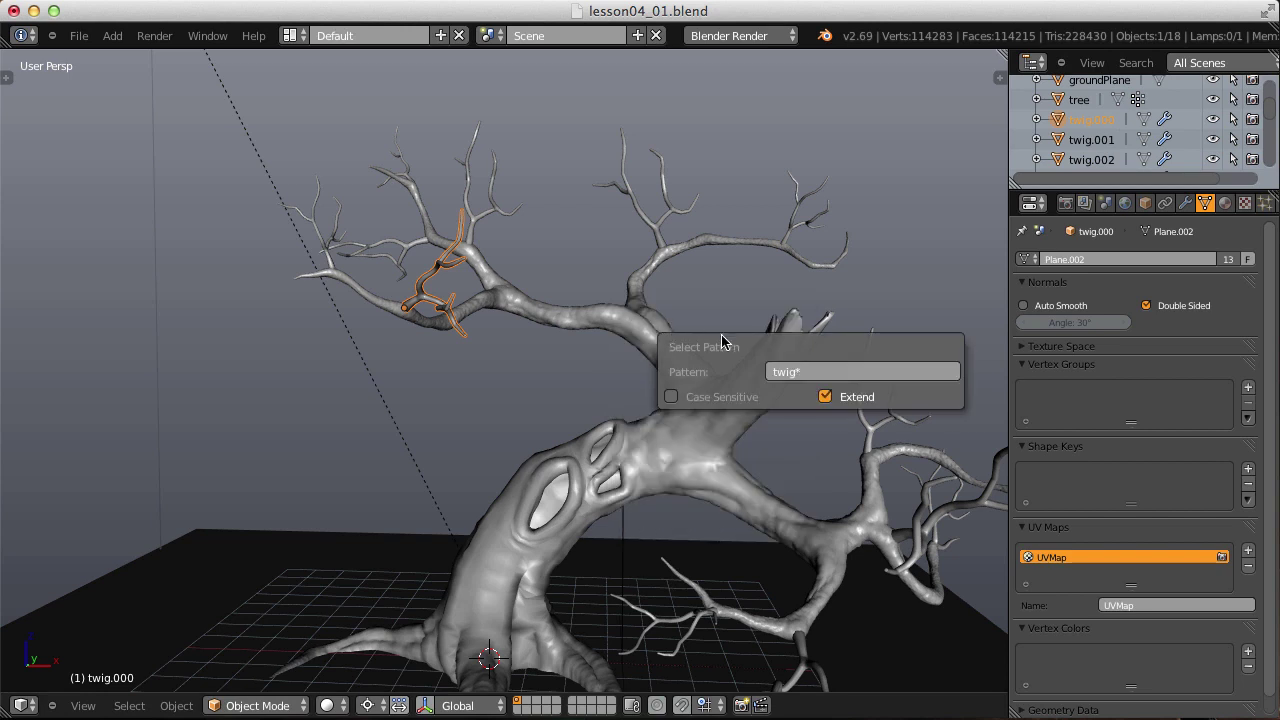
type("t")
Select all twigs by twig*, convert them to meshes, and join them with Ctrl+J.
key("Return")
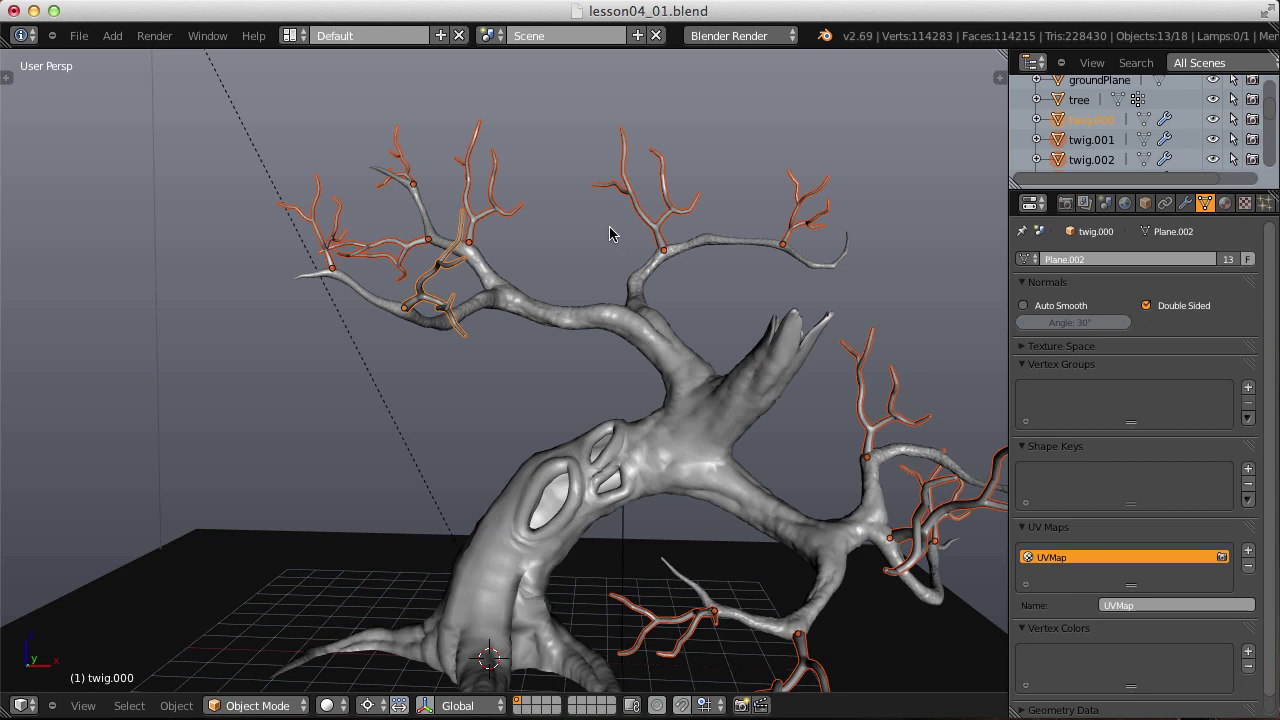
mouse_move(697, 283)
middle_mouse_down()
mouse_move(623, 284)
mouse_move(708, 283)
middle_mouse_up()
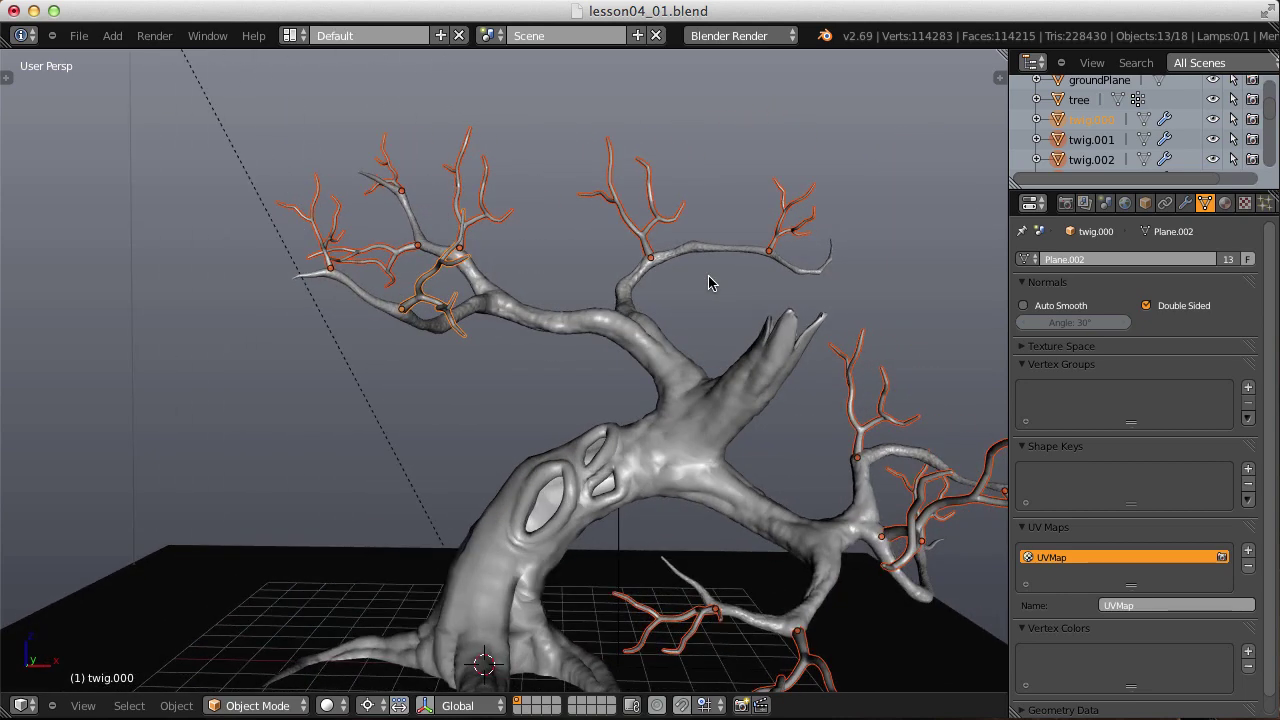
left_click(1185, 203)
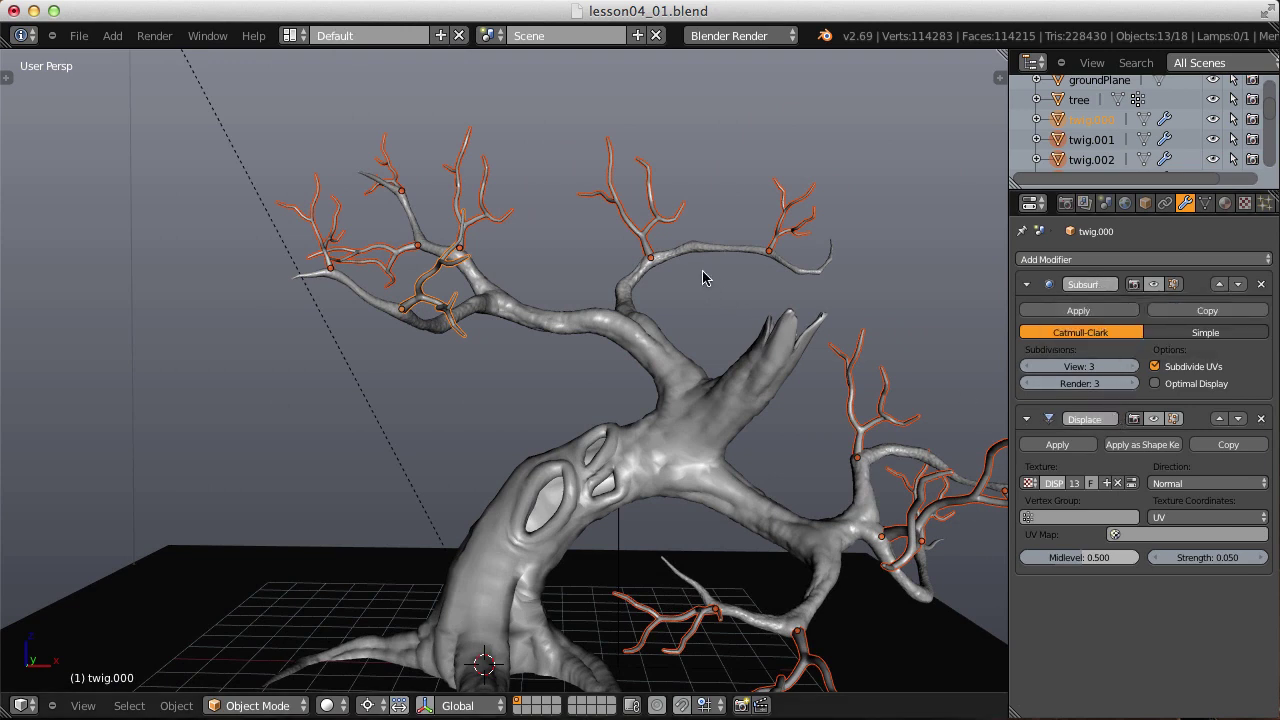
key("alt+c")
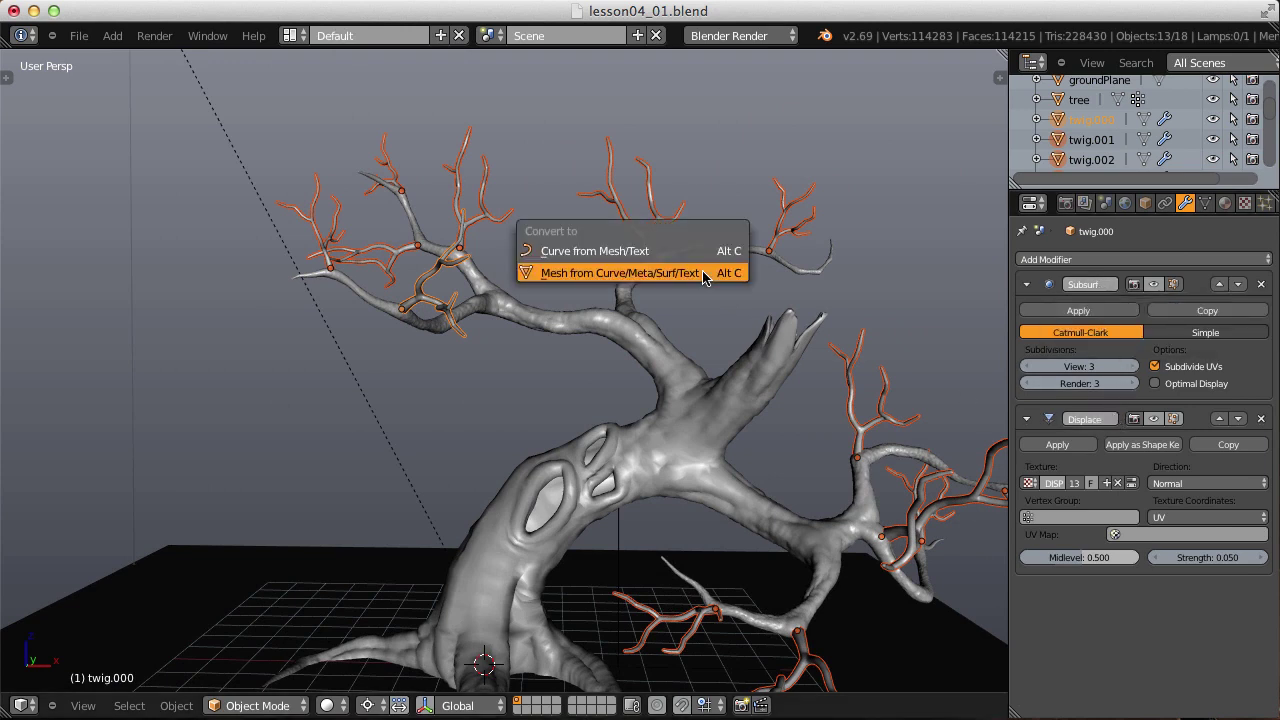
left_click(645, 281)
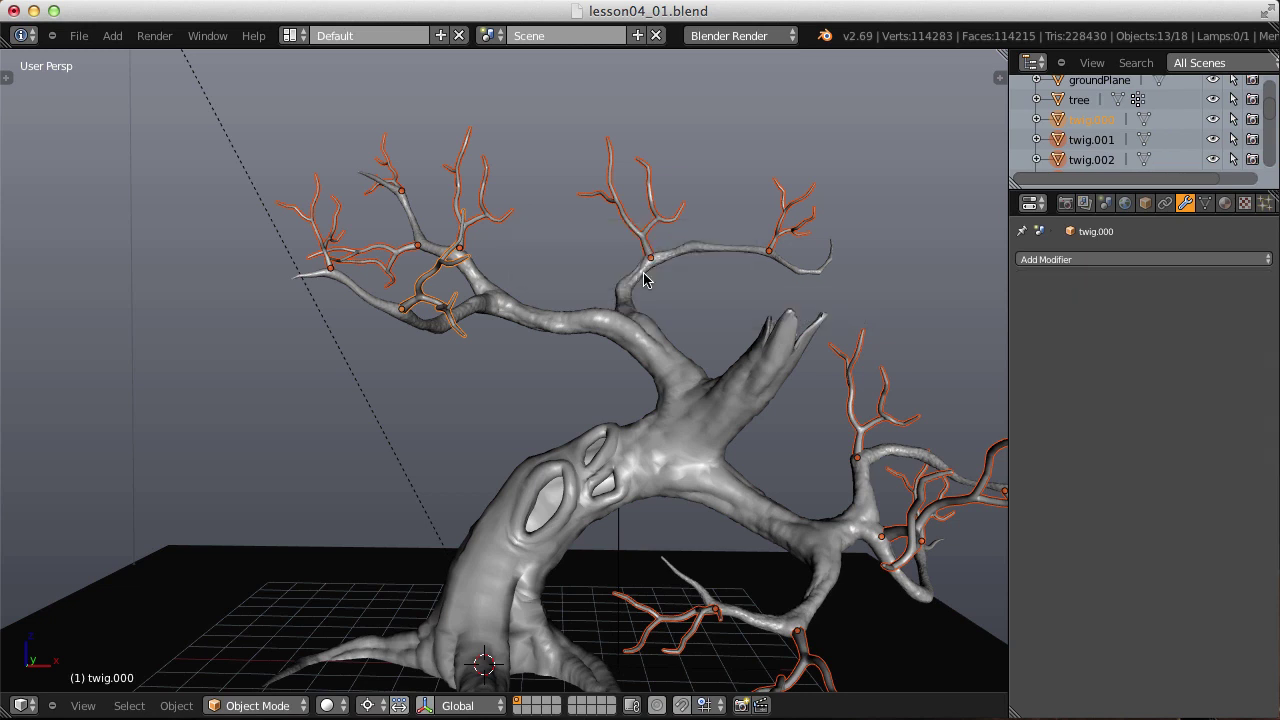
key("ctrl+j")
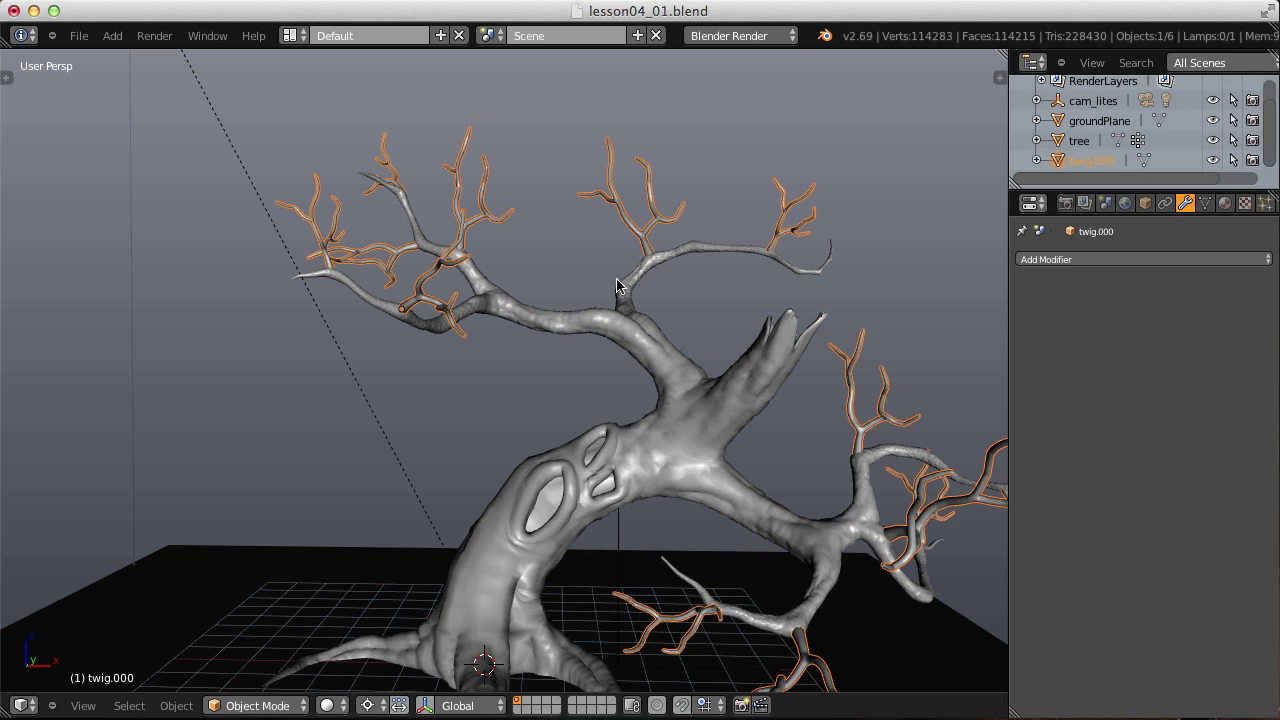
scroll(543, 277, "up", 3)
middle_click_drag(524, 268, 609, 327)
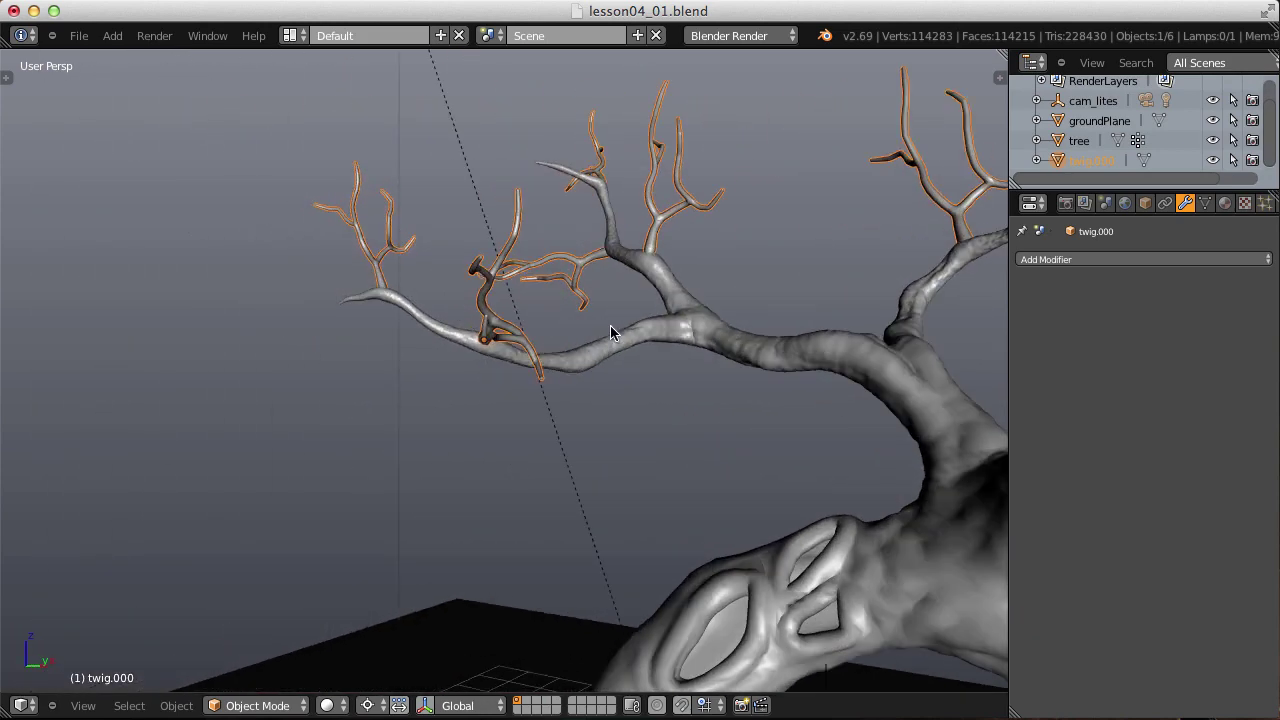
middle_click_drag(694, 334, 588, 370)
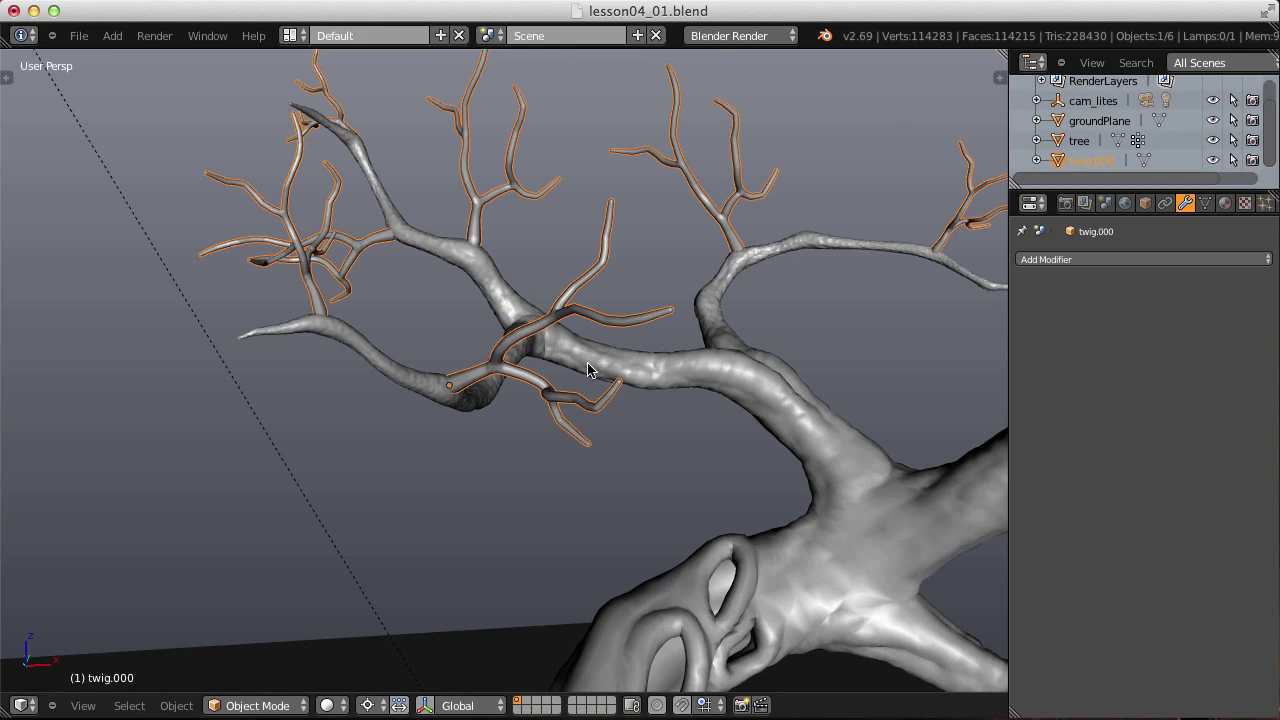
middle_click_drag(588, 370, 502, 366)
Add a Boolean modifier to the tree with object twig.000 and operation Union.
right_click(588, 319)
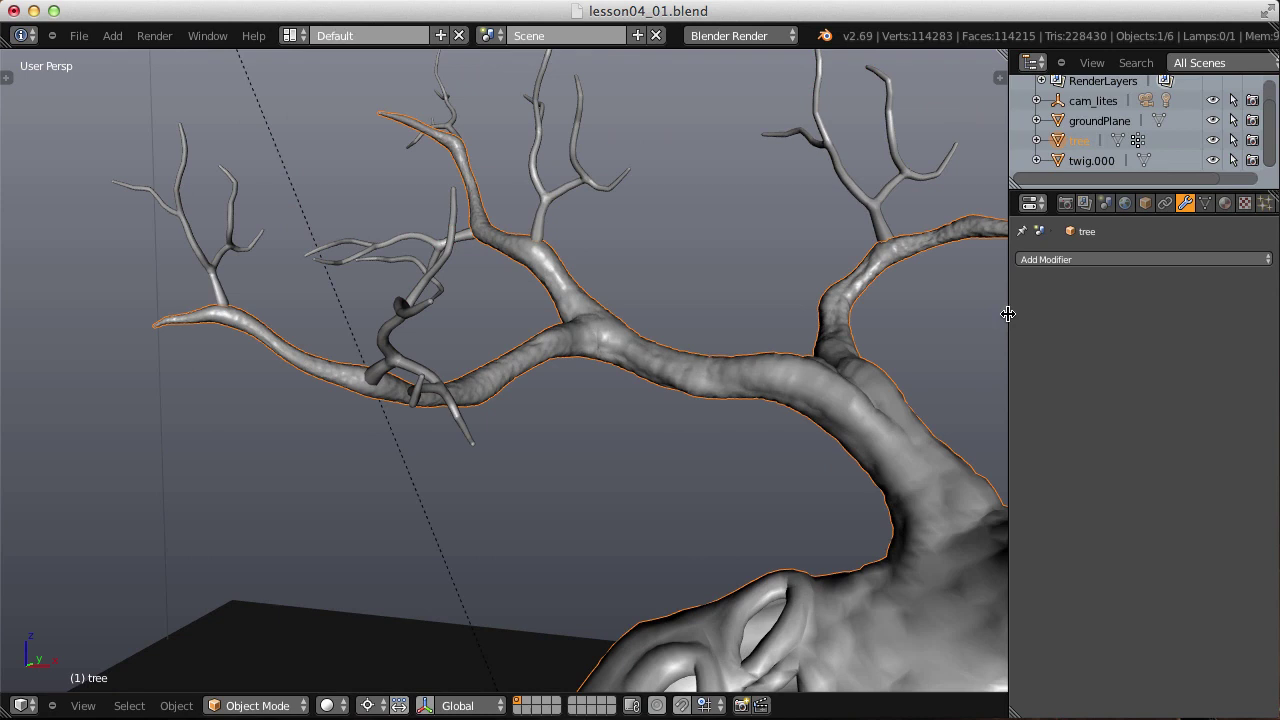
left_click(1044, 260)
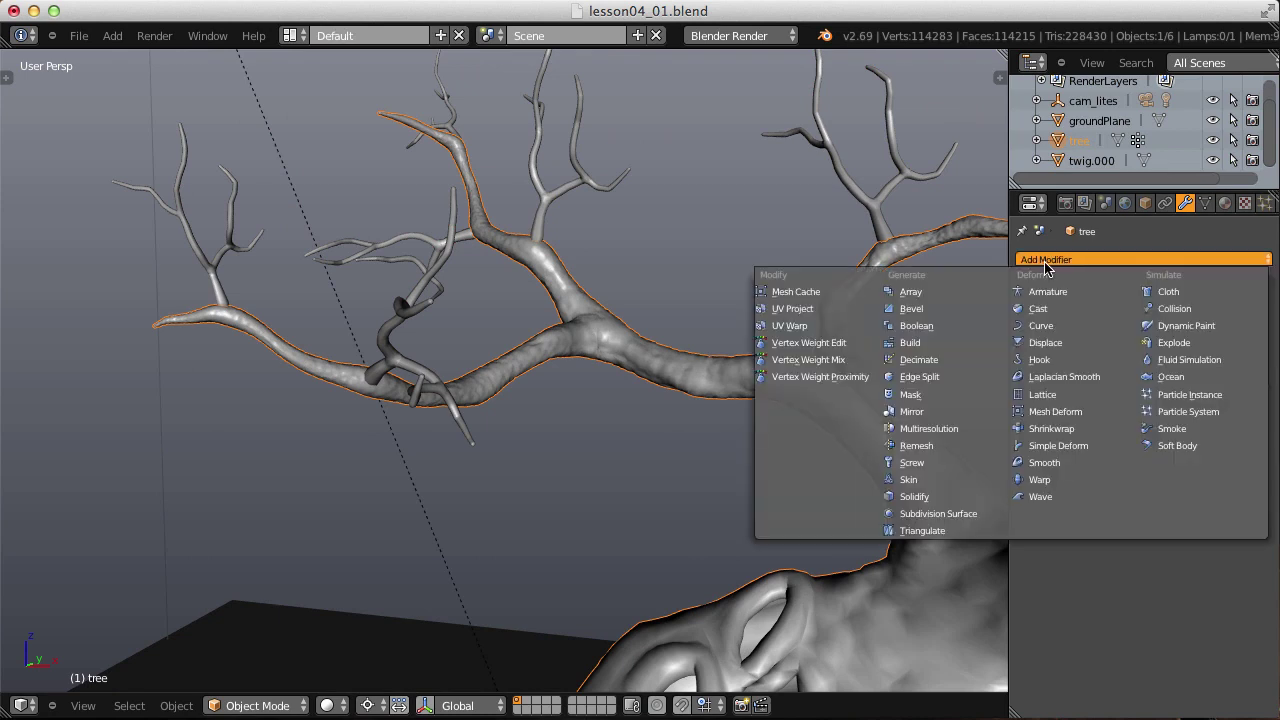
left_click(916, 325)
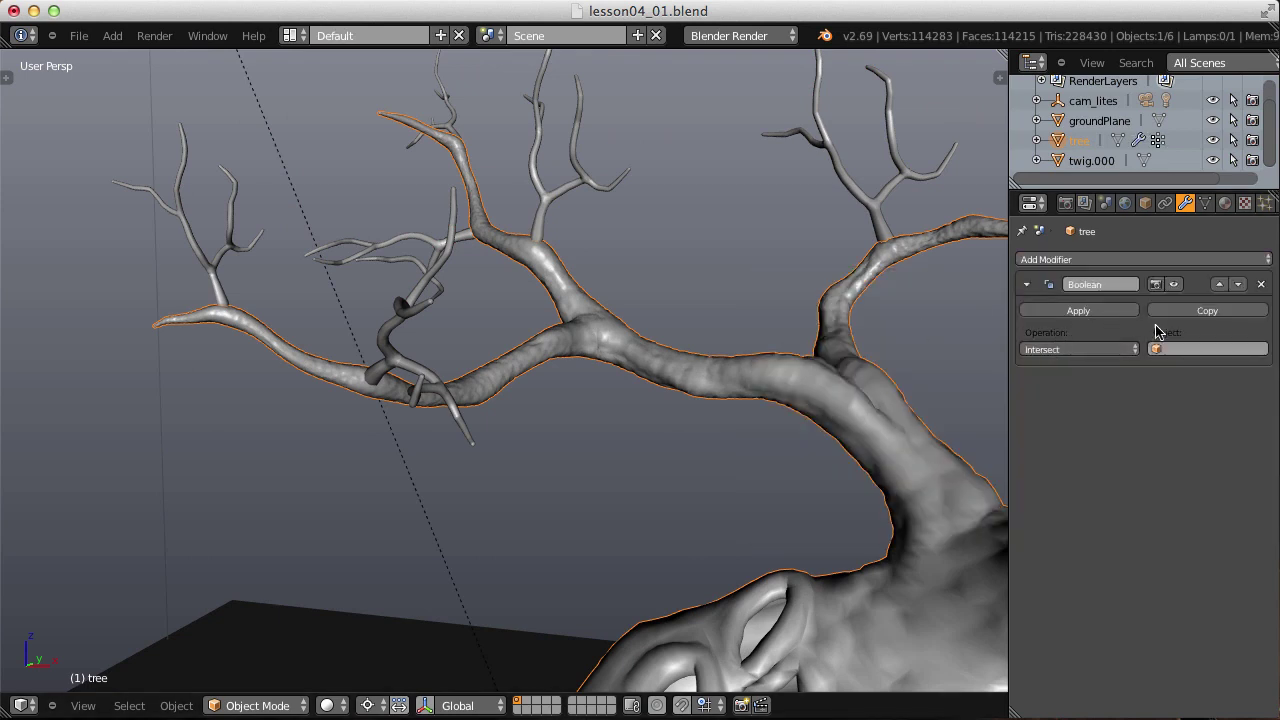
left_click(1170, 348)
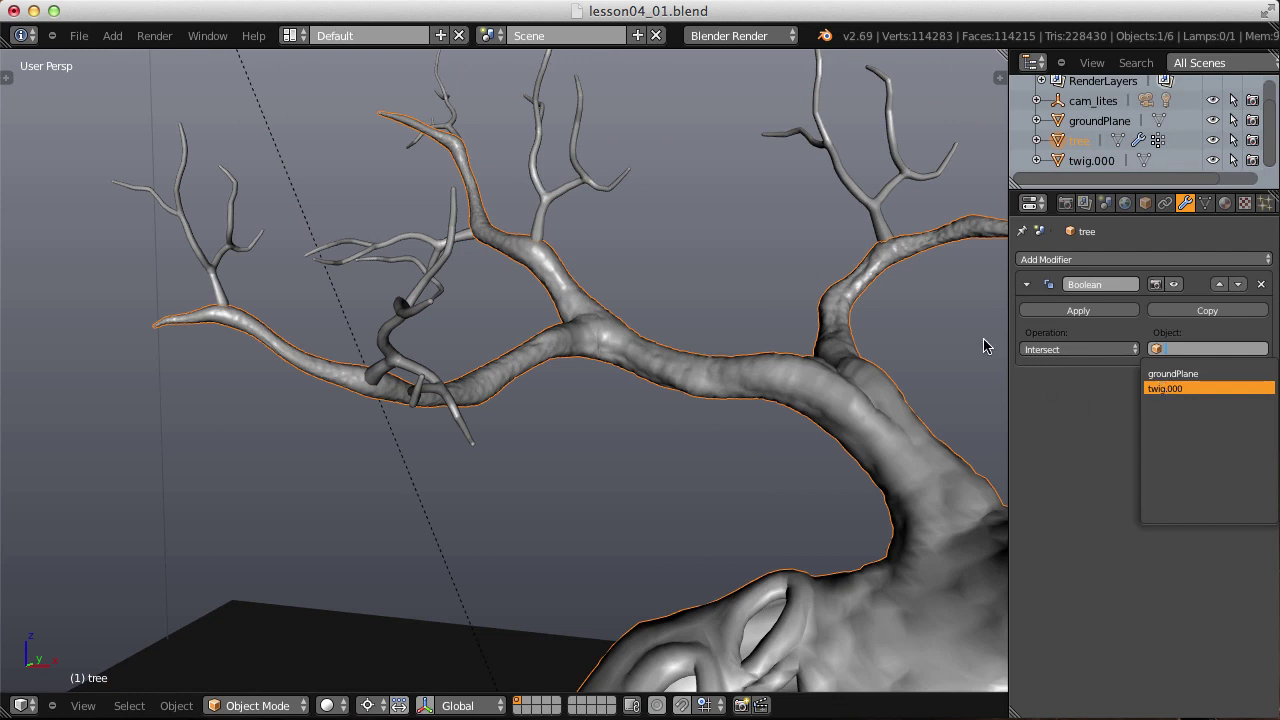
key("Return")
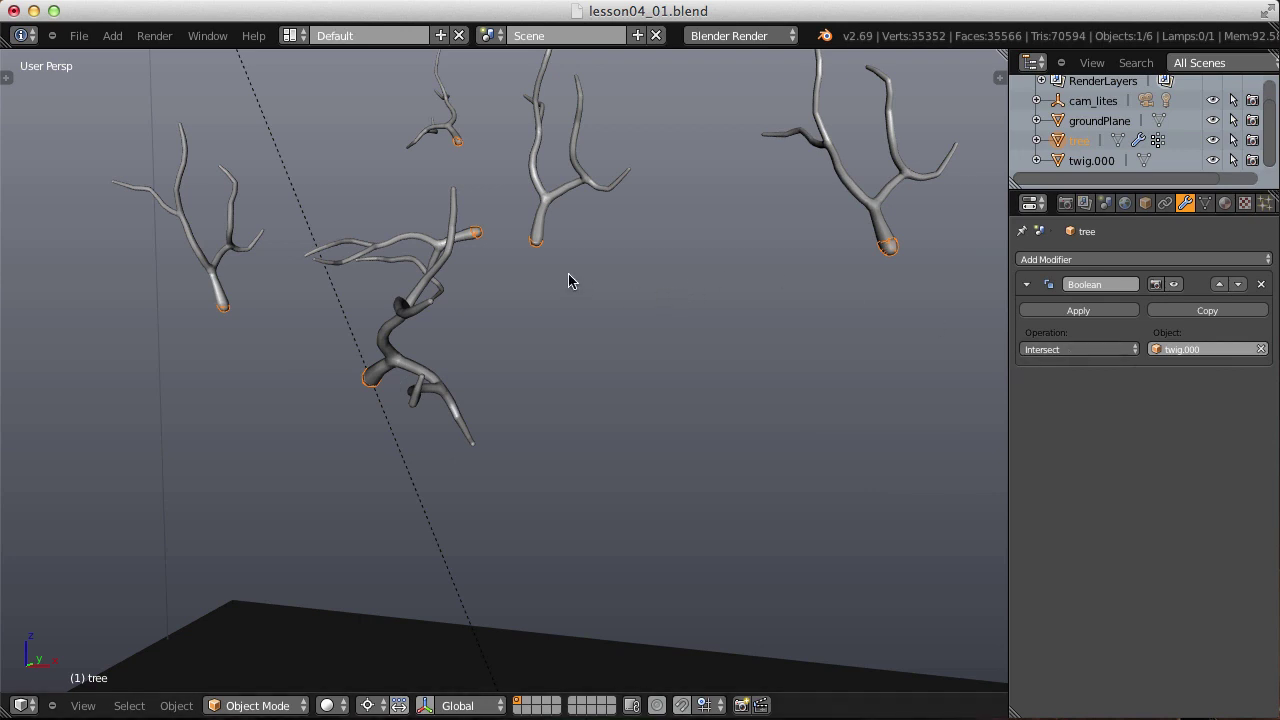
scroll(568, 273, "up", 10)
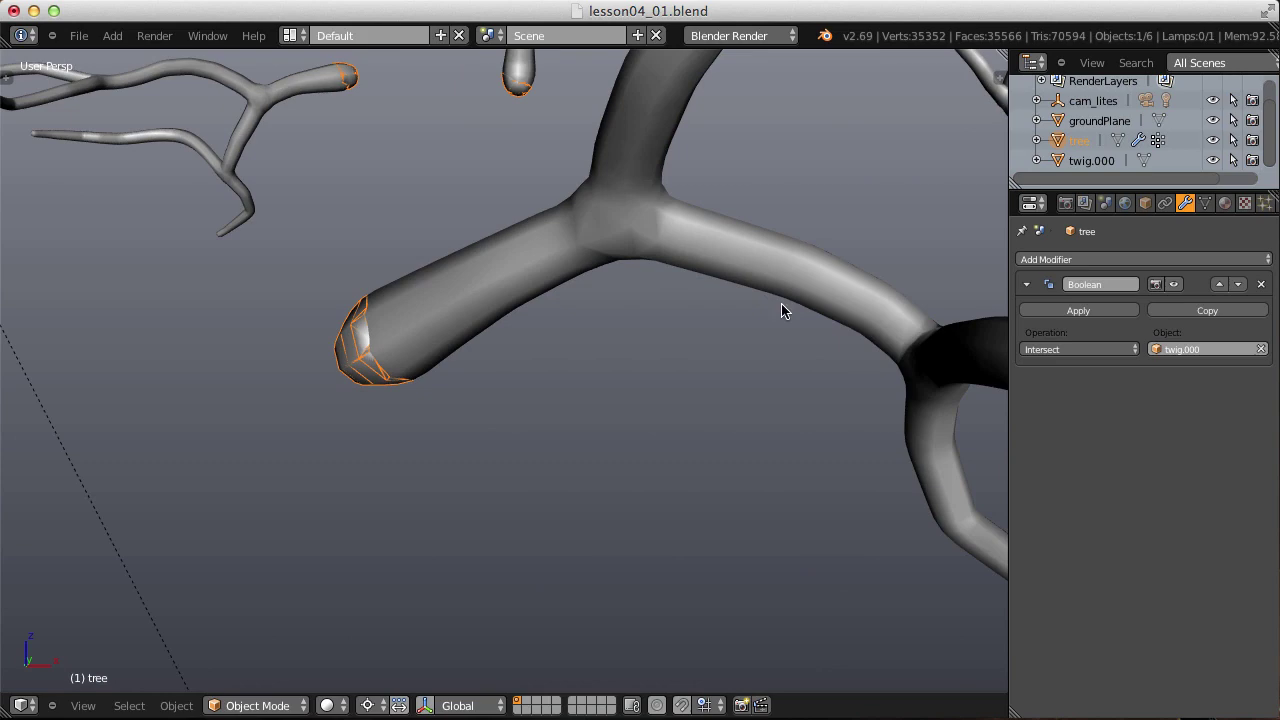
left_click(1063, 349)
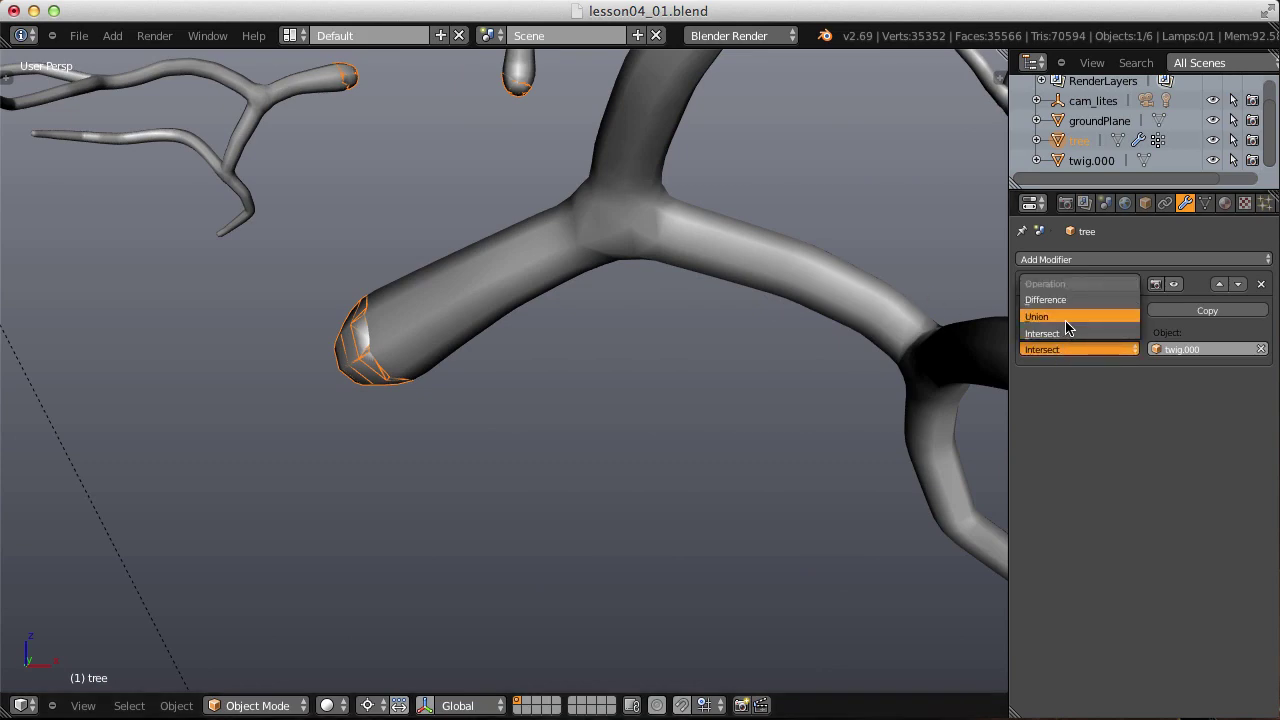
key("Return")
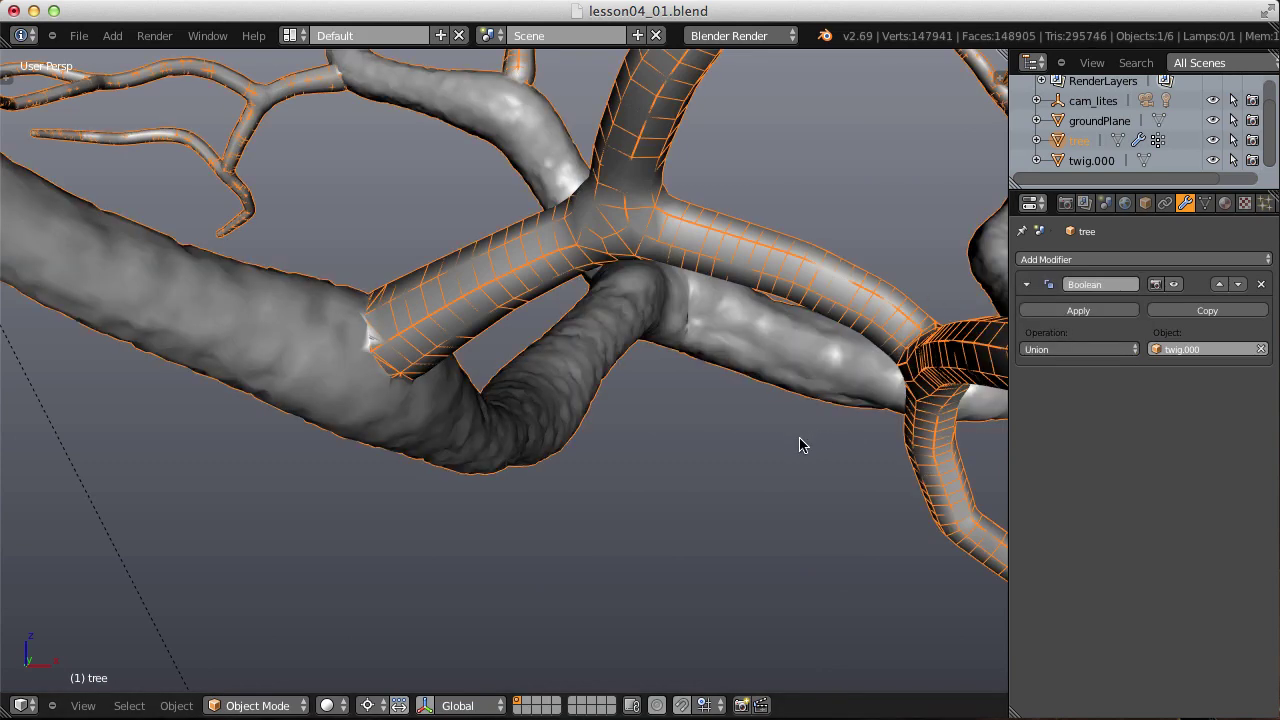
Hide twig.000 to check the unioned branches, then apply the Boolean.
middle_click_drag(800, 445, 990, 300)
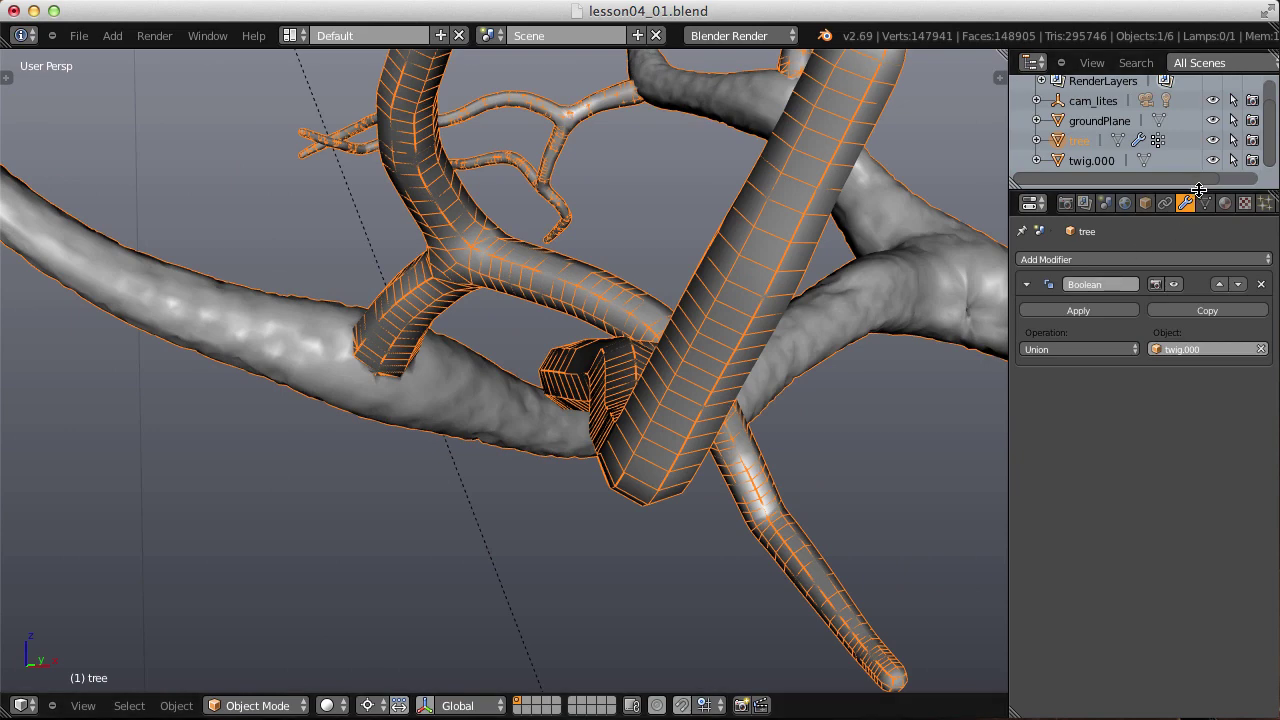
left_click(1213, 160)
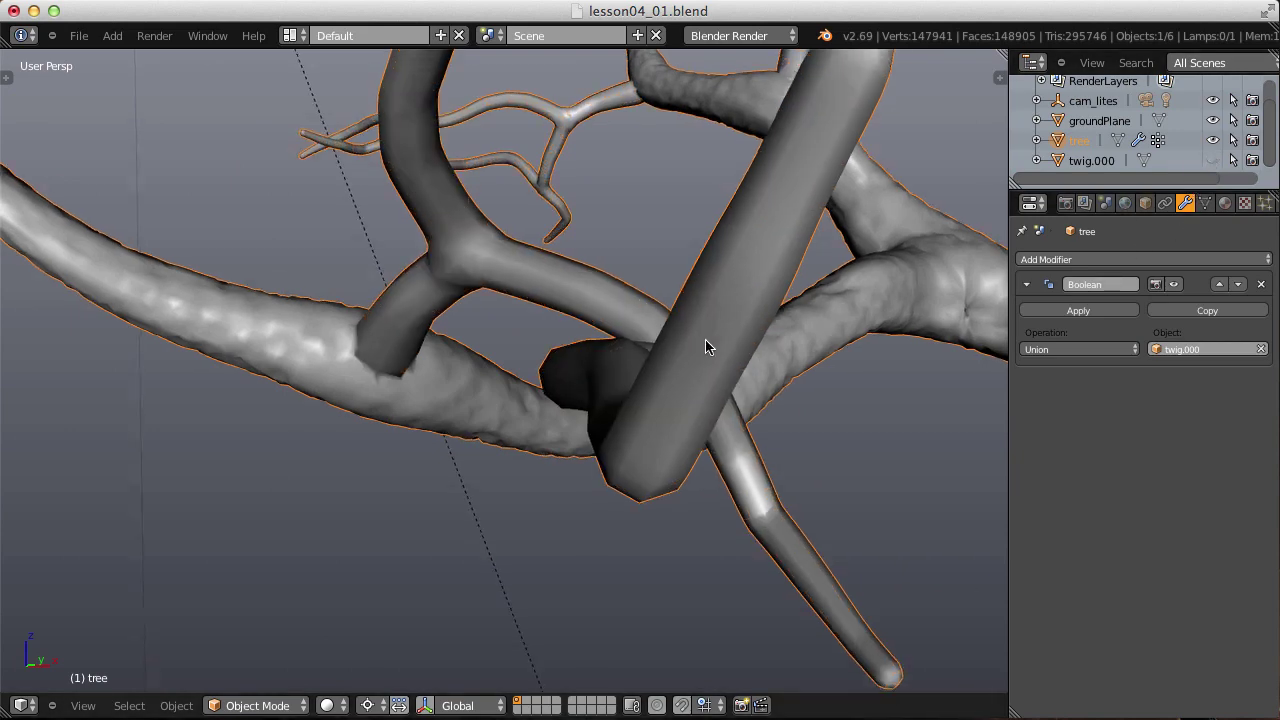
middle_click_drag(705, 349, 732, 264)
scroll(480, 295, "up", 10)
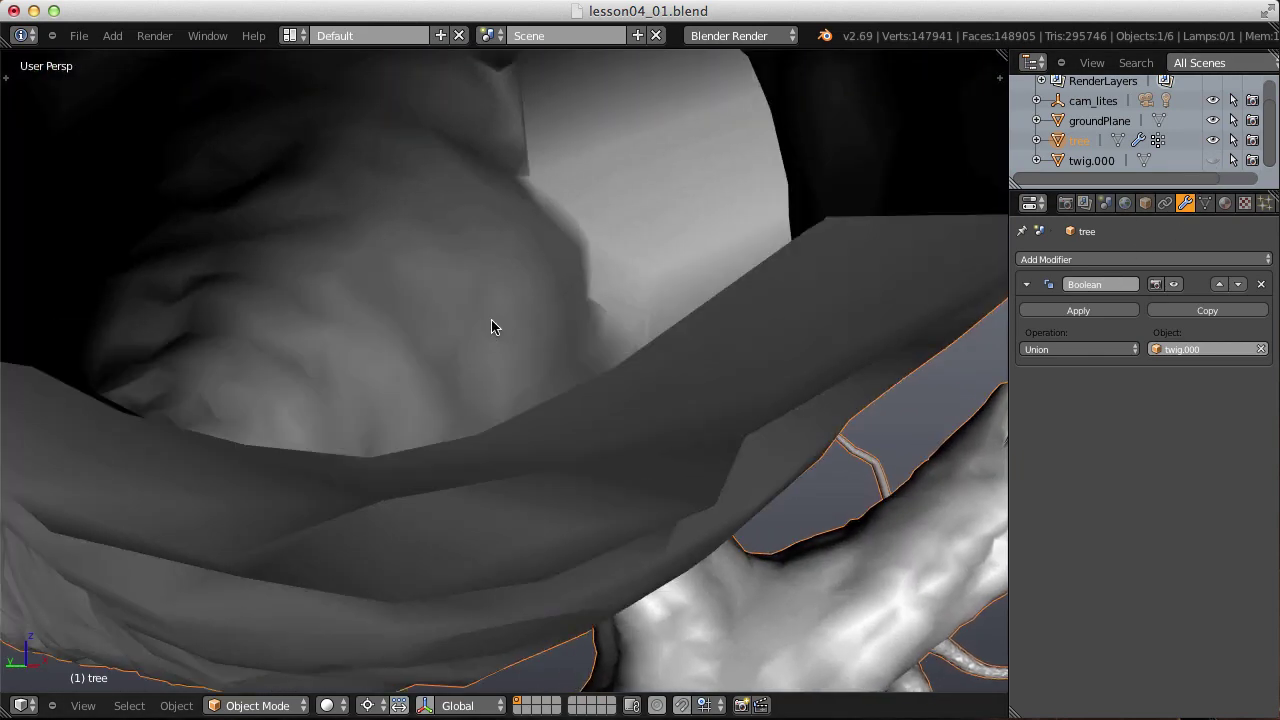
scroll(504, 301, "down", 10)
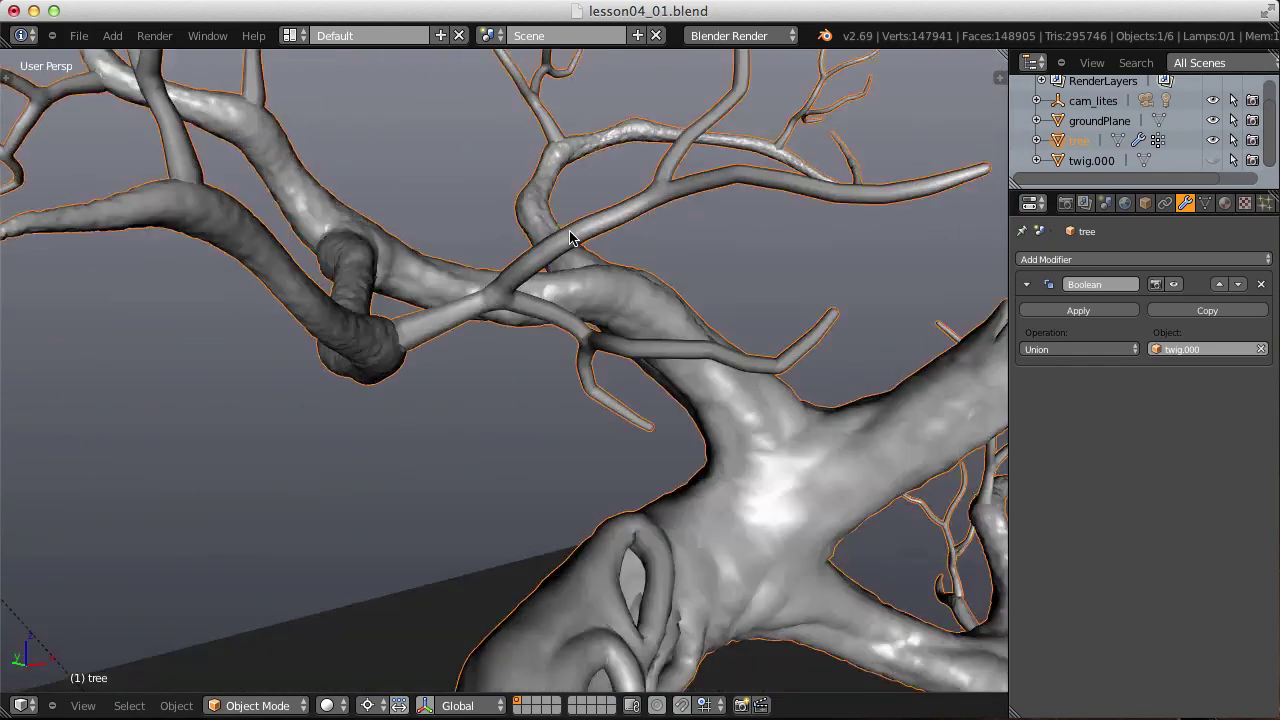
scroll(571, 256, "down", 8)
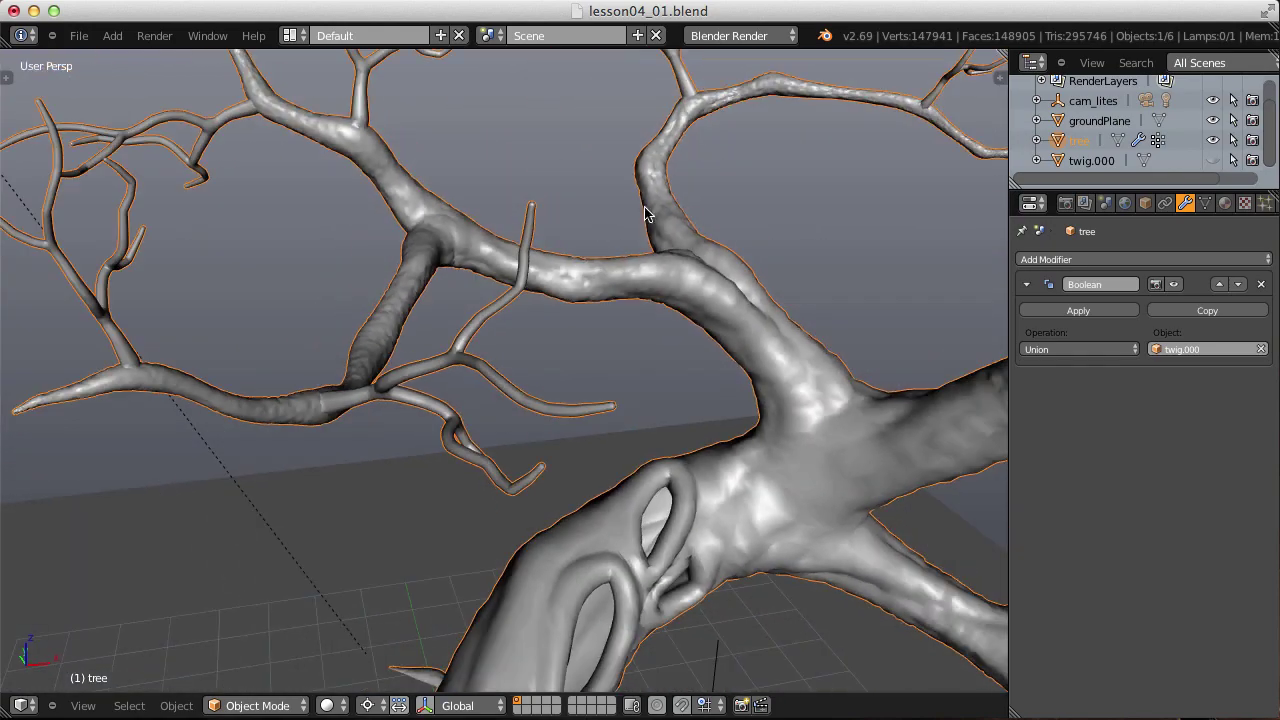
left_click(1092, 316)
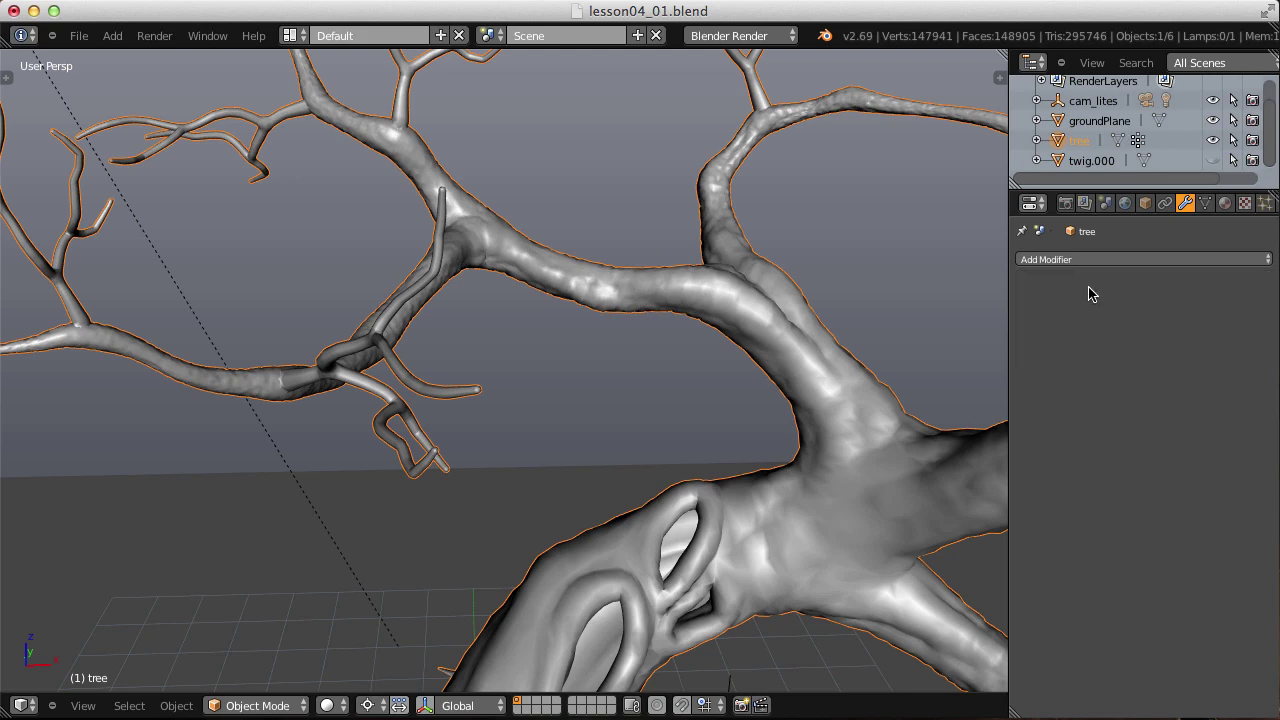
Unhide twig.000 and delete the separate twig object.
left_click(1214, 160)
left_click(1104, 166)
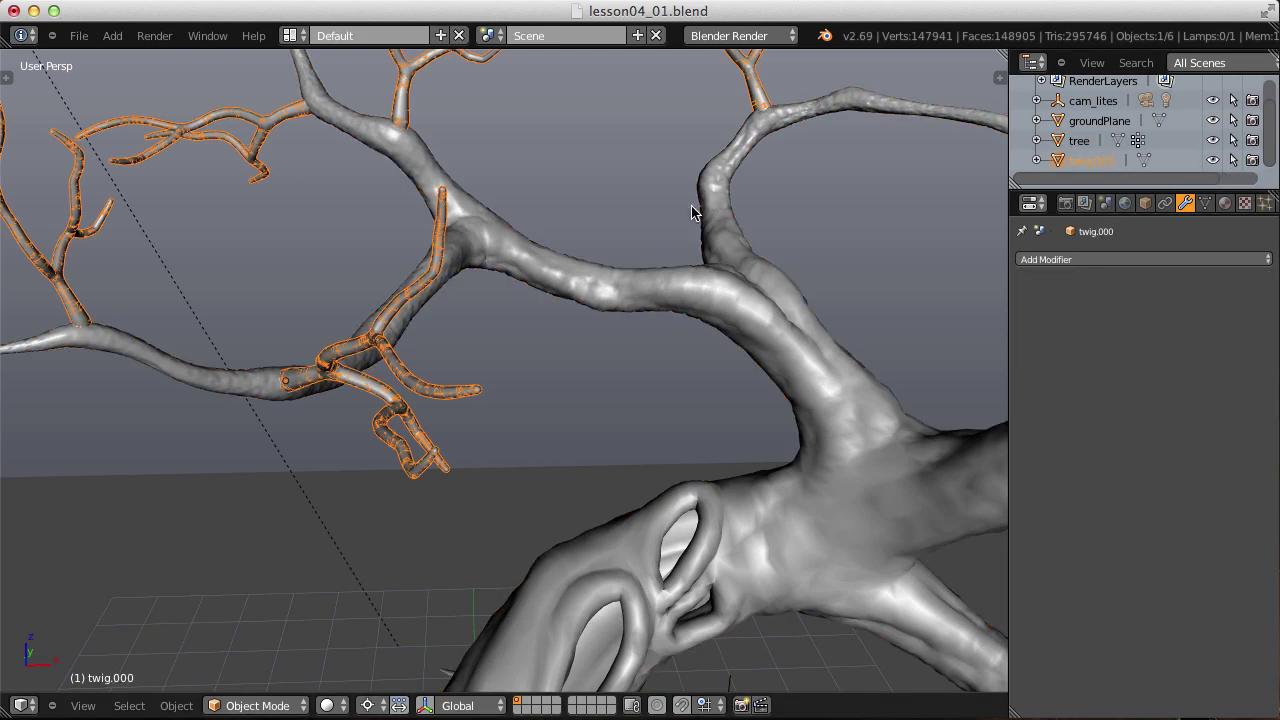
key("x")
left_click(646, 225)
scroll(646, 229, "down", 6)
Add a Boolean modifier to the tree with object groundPlane and operation Difference.
scroll(718, 326, "up", 5)
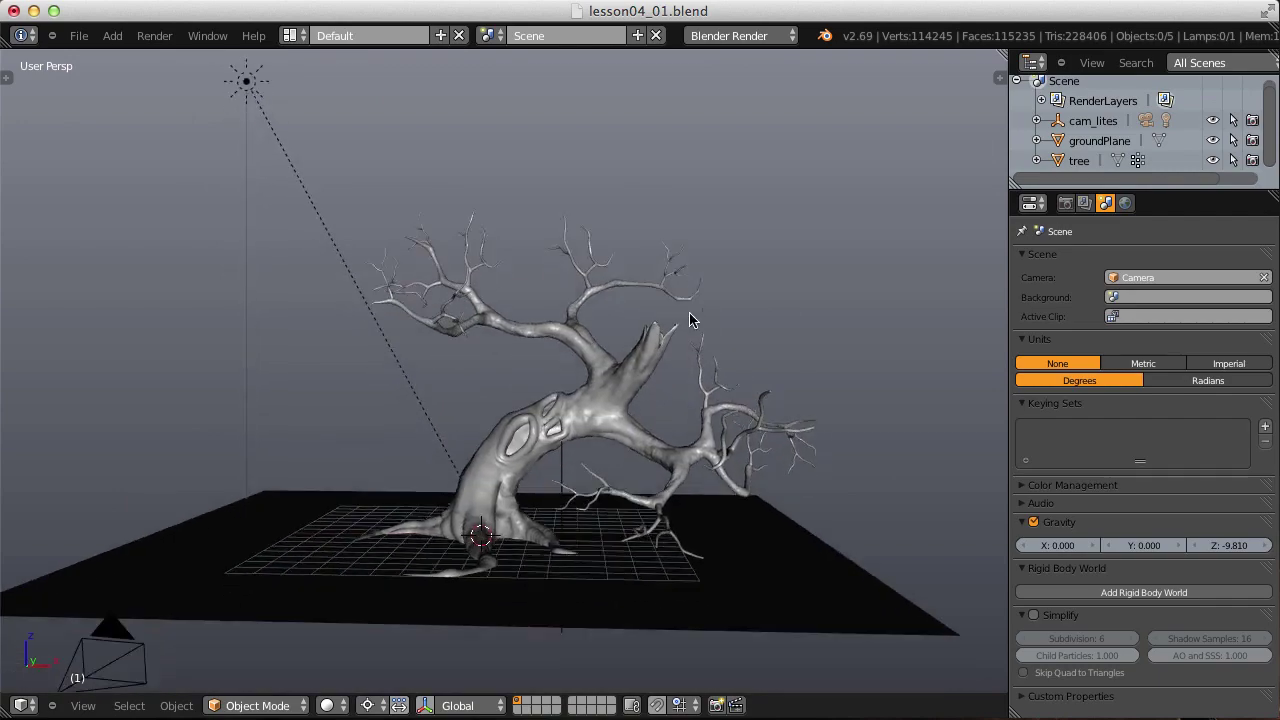
middle_click_drag(675, 303, 713, 385)
middle_click_drag(573, 518, 486, 532)
right_click(463, 450)
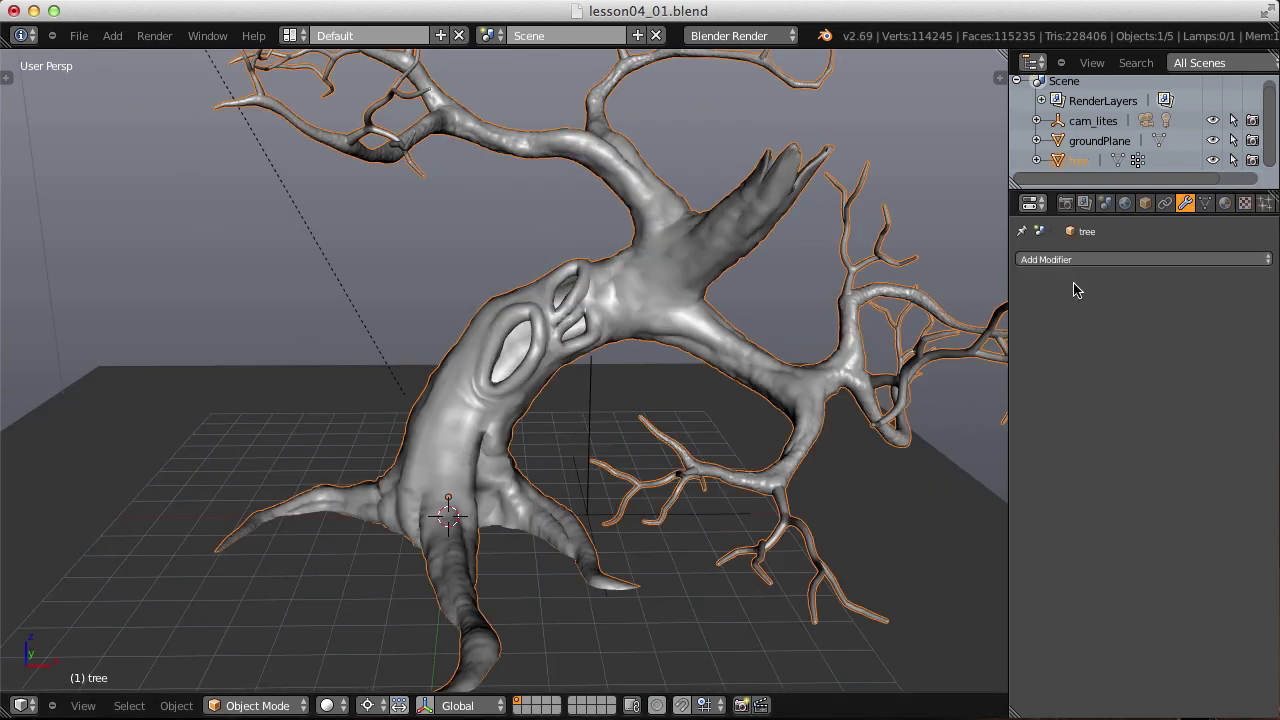
left_click(1064, 260)
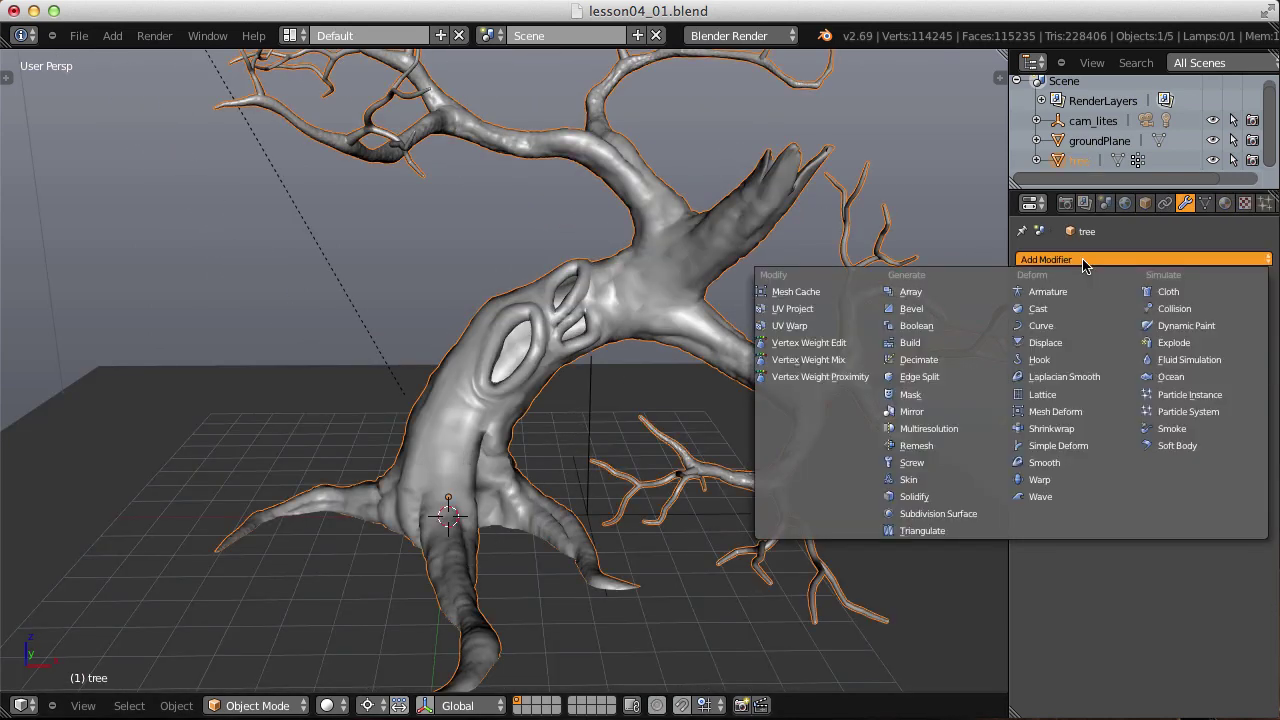
left_click(940, 326)
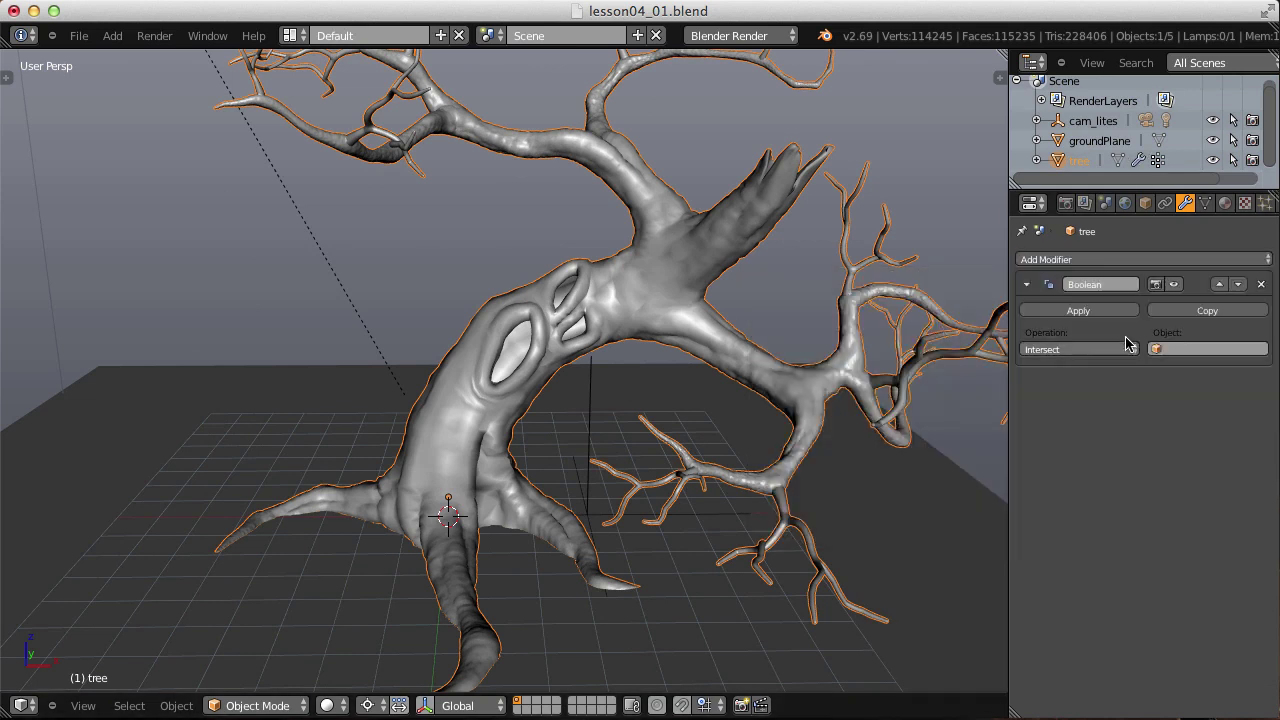
left_click(1190, 347)
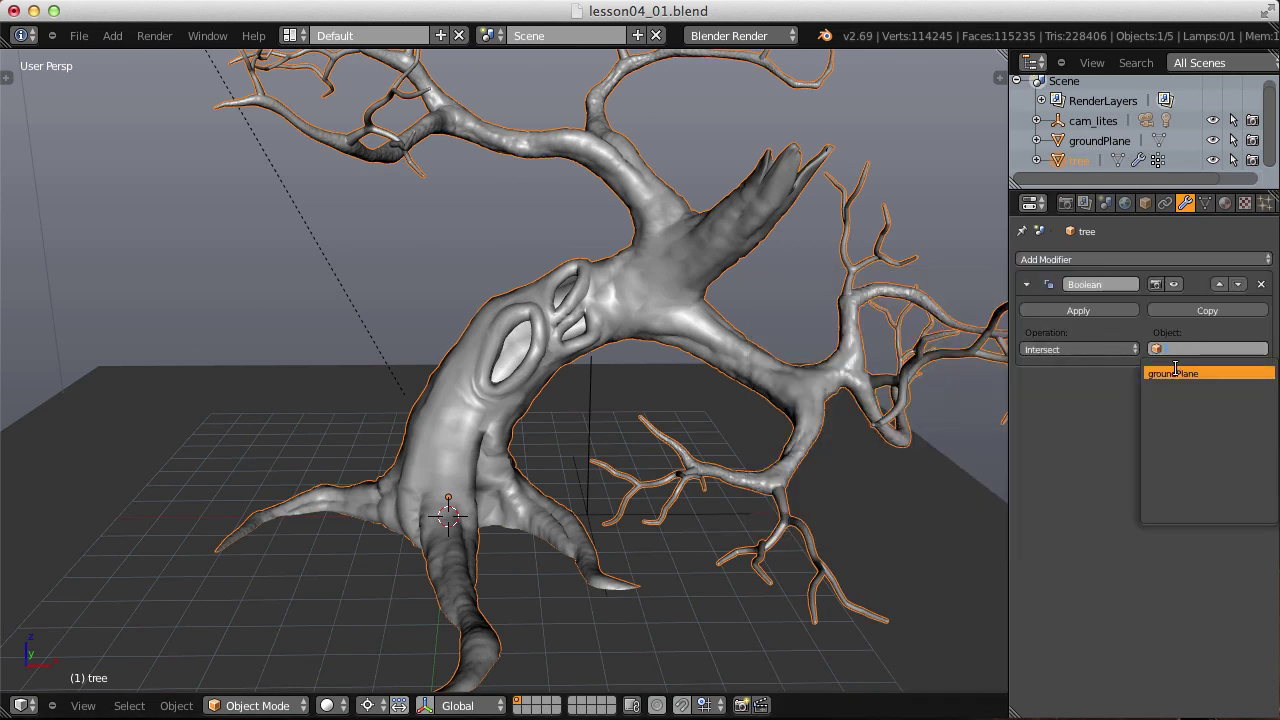
left_click(1175, 372)
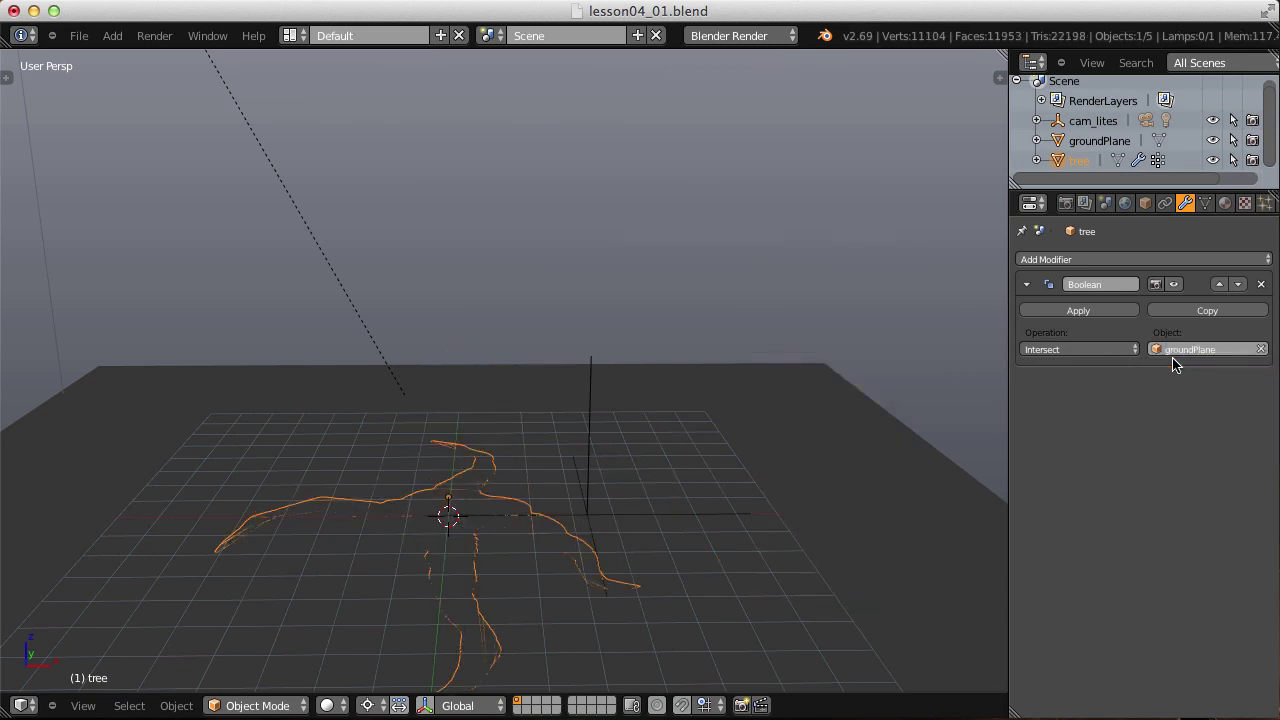
left_click(1068, 350)
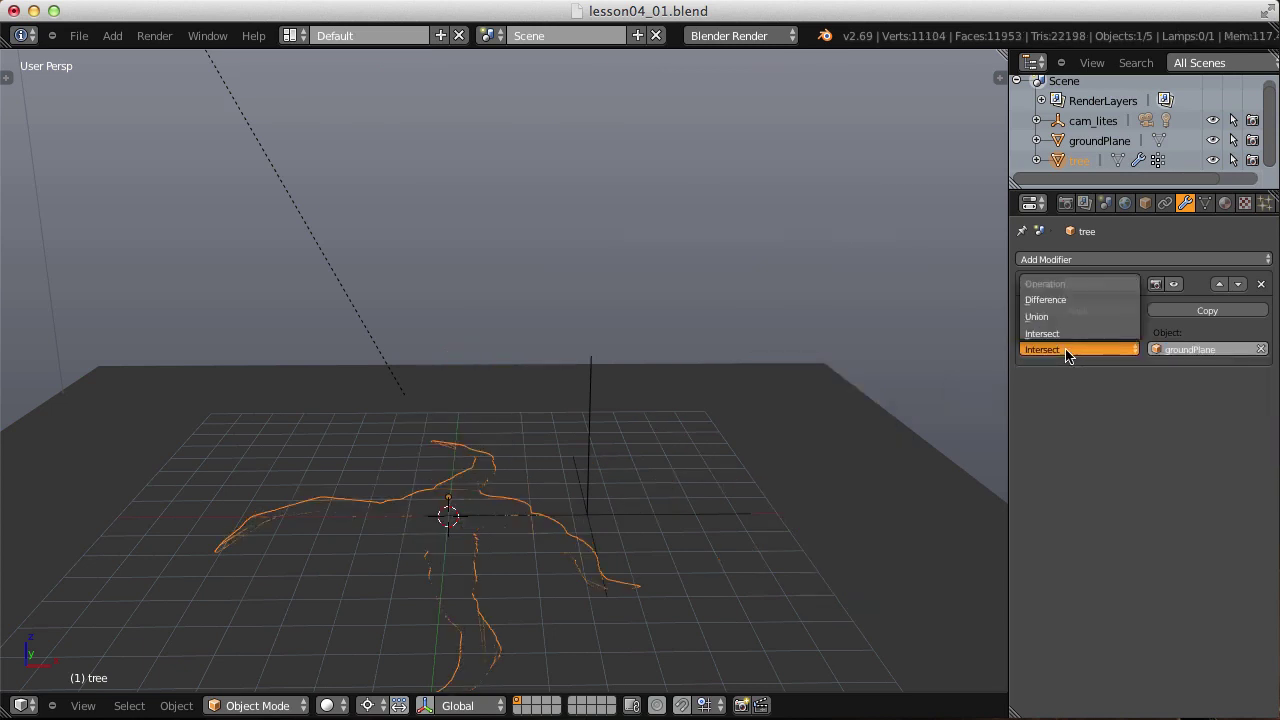
left_click(1045, 300)
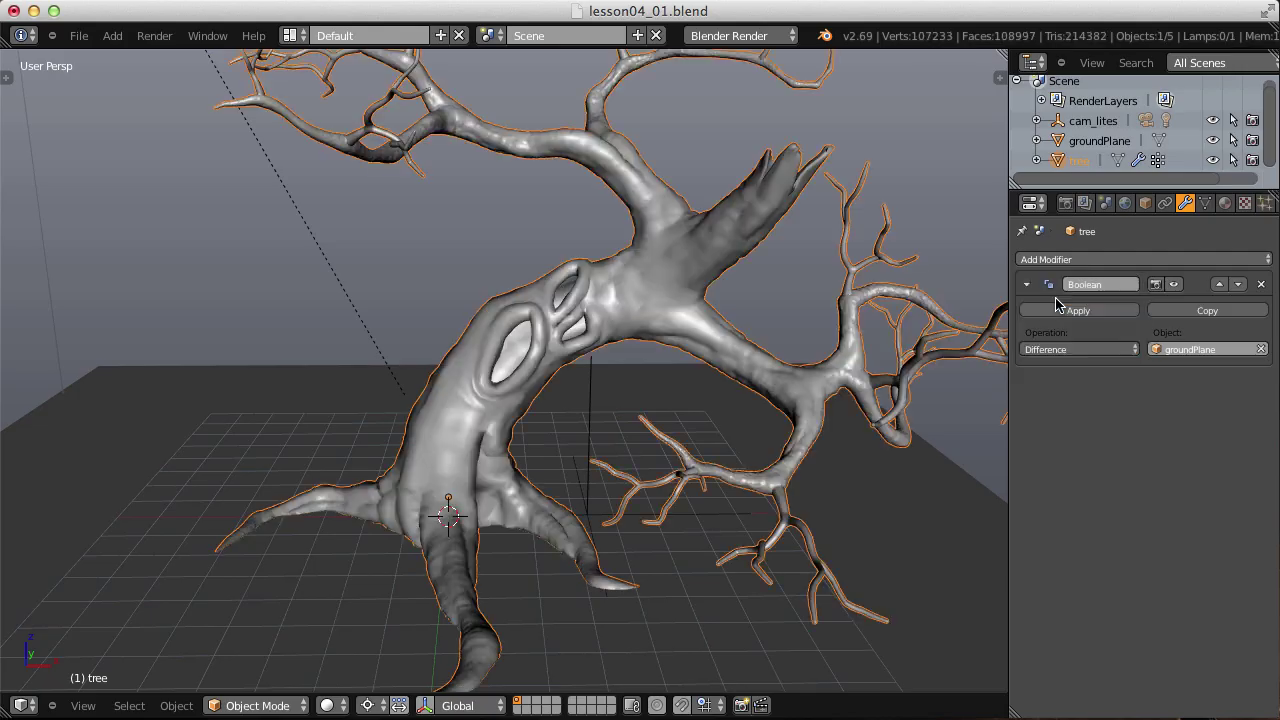
Check the ground cut in wireframe, apply the Difference Boolean, and select the ground plane.
key("z")
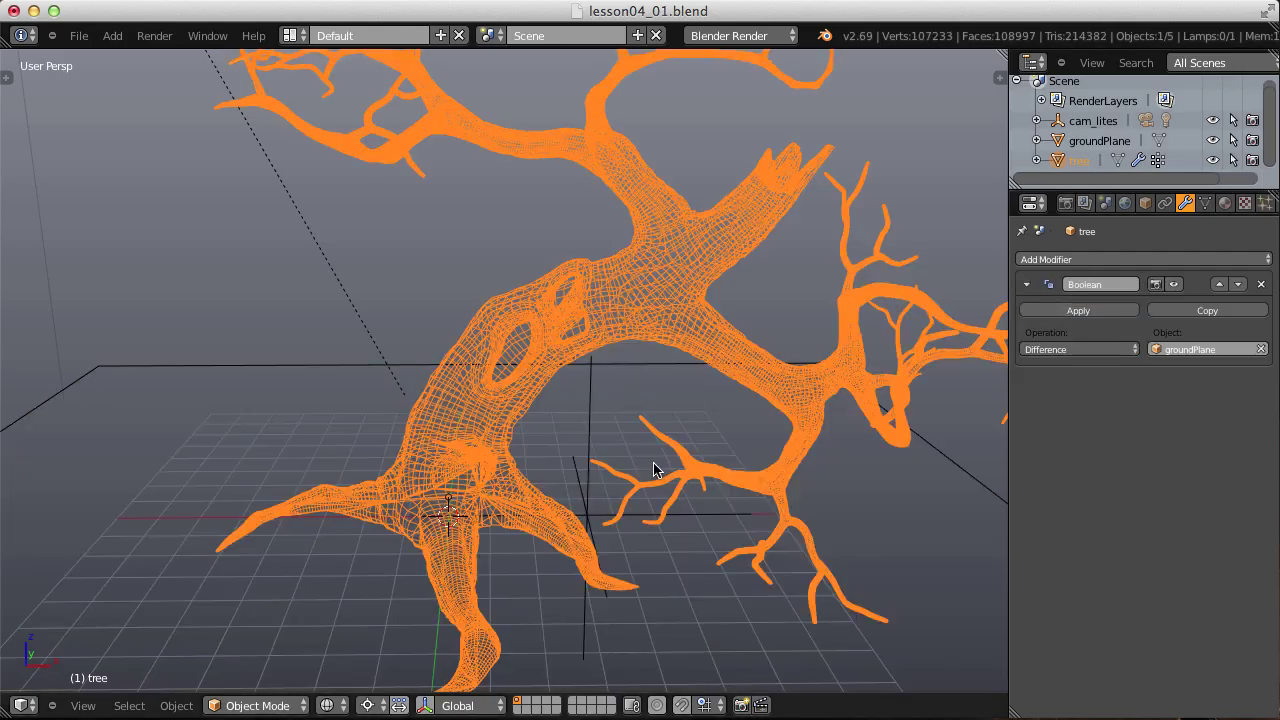
mouse_move(651, 466)
middle_mouse_down()
mouse_move(449, 509)
mouse_move(482, 372)
mouse_move(597, 463)
mouse_move(760, 486)
mouse_move(676, 514)
mouse_move(720, 490)
middle_mouse_up()
key("z")
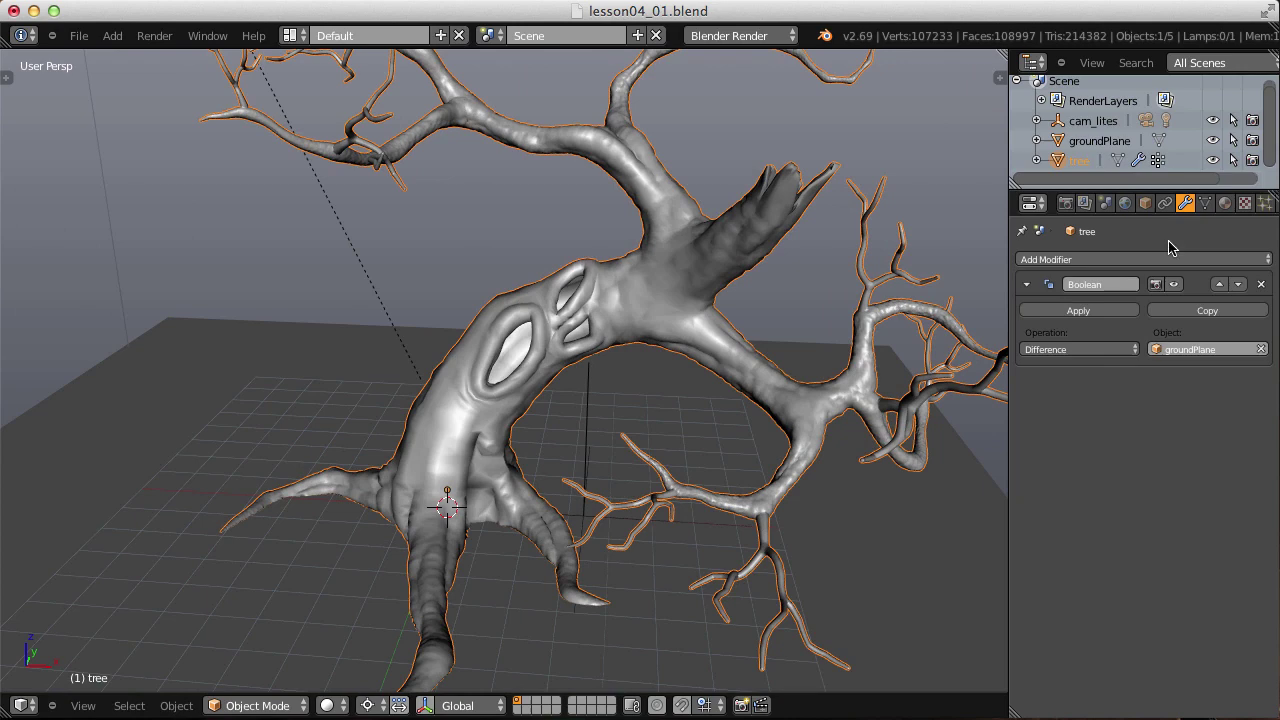
left_click(1106, 318)
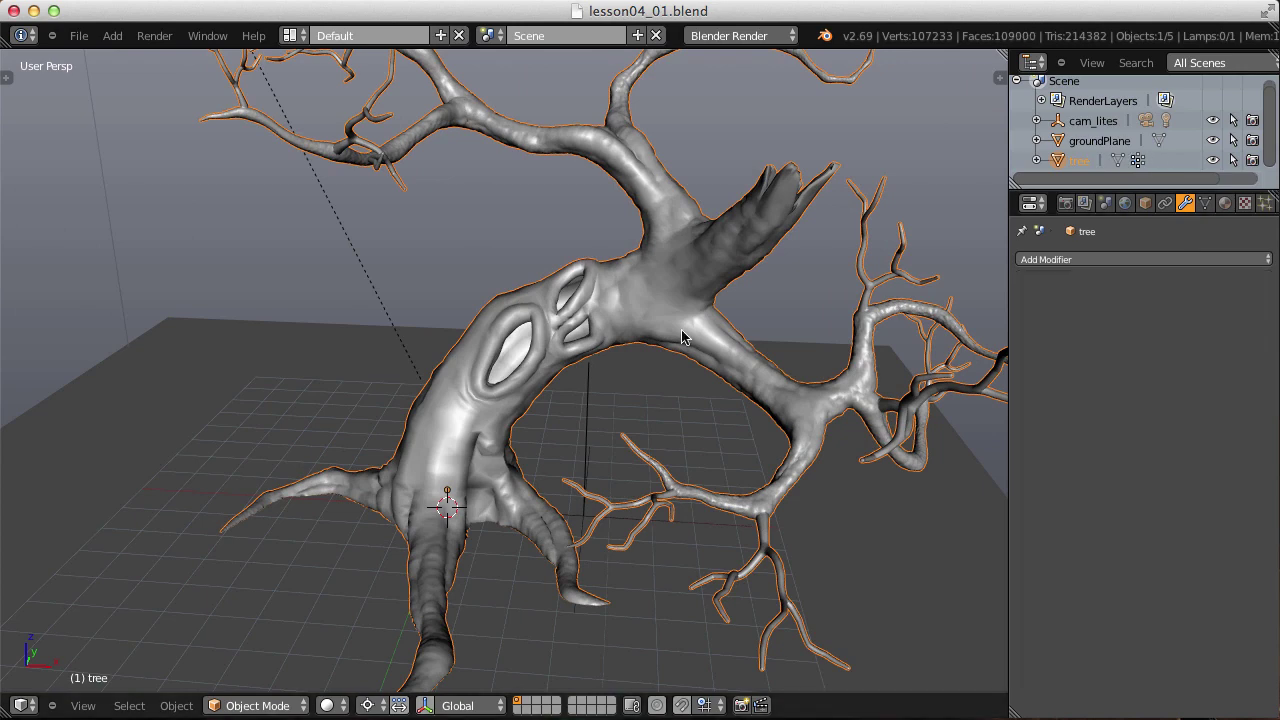
right_click(126, 388)
Delete the ground plane.
key("x")
left_click(132, 376)
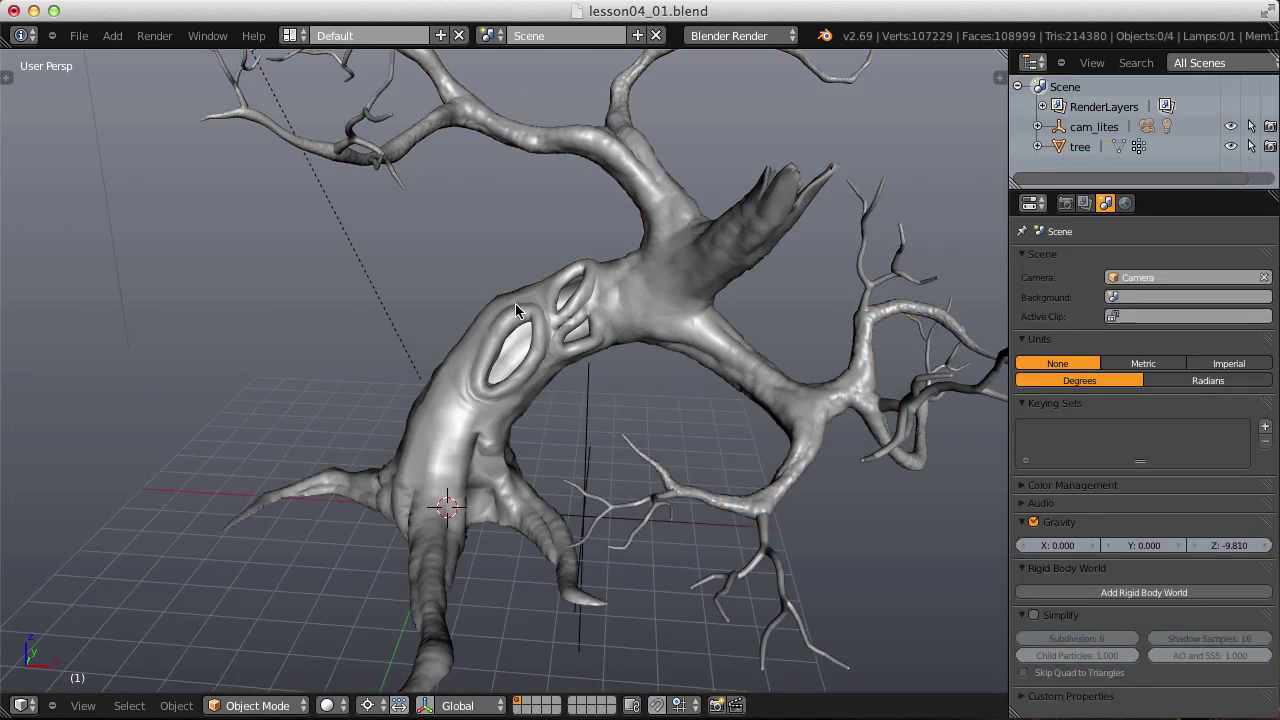
mouse_move(562, 338)
middle_mouse_down()
mouse_move(575, 275)
mouse_move(563, 332)
mouse_move(650, 295)
mouse_move(523, 320)
mouse_move(529, 349)
mouse_move(565, 338)
middle_mouse_up()
scroll(523, 320, "up", 3)
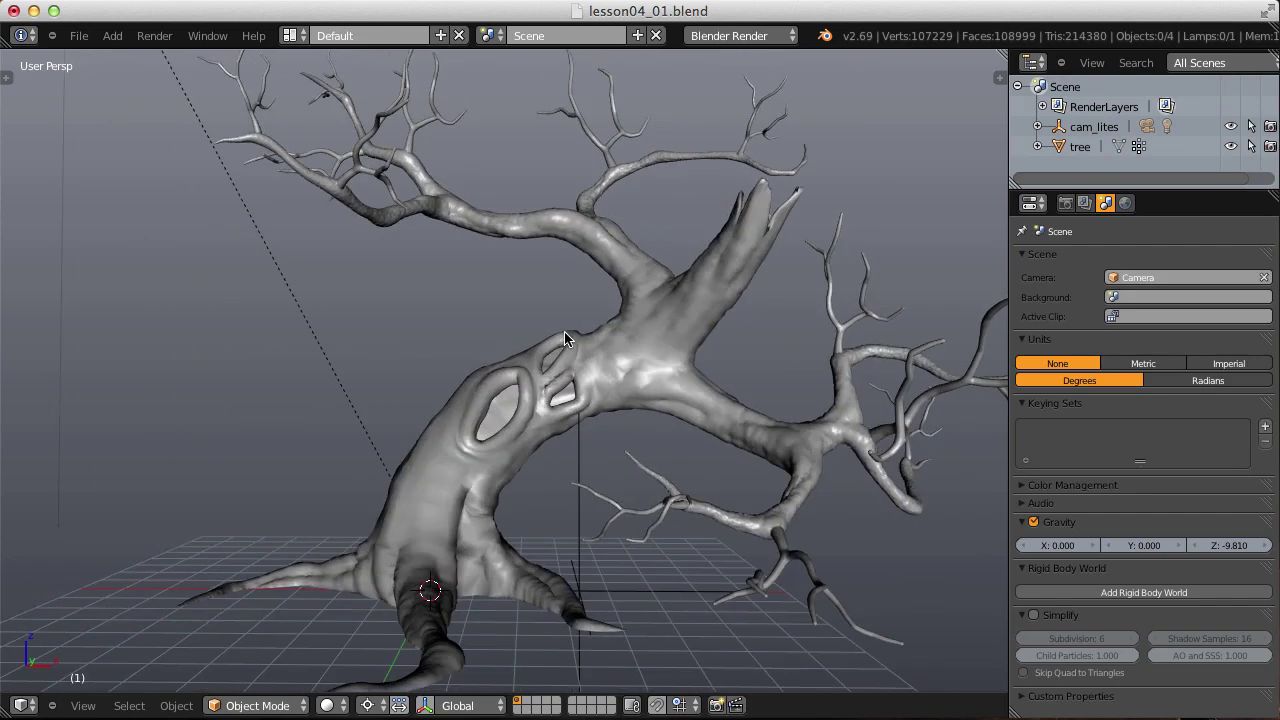
Add a Decimate modifier to the tree at ratio 0.1, reducing it to 19535 faces.
right_click(624, 323)
left_click(1185, 203)
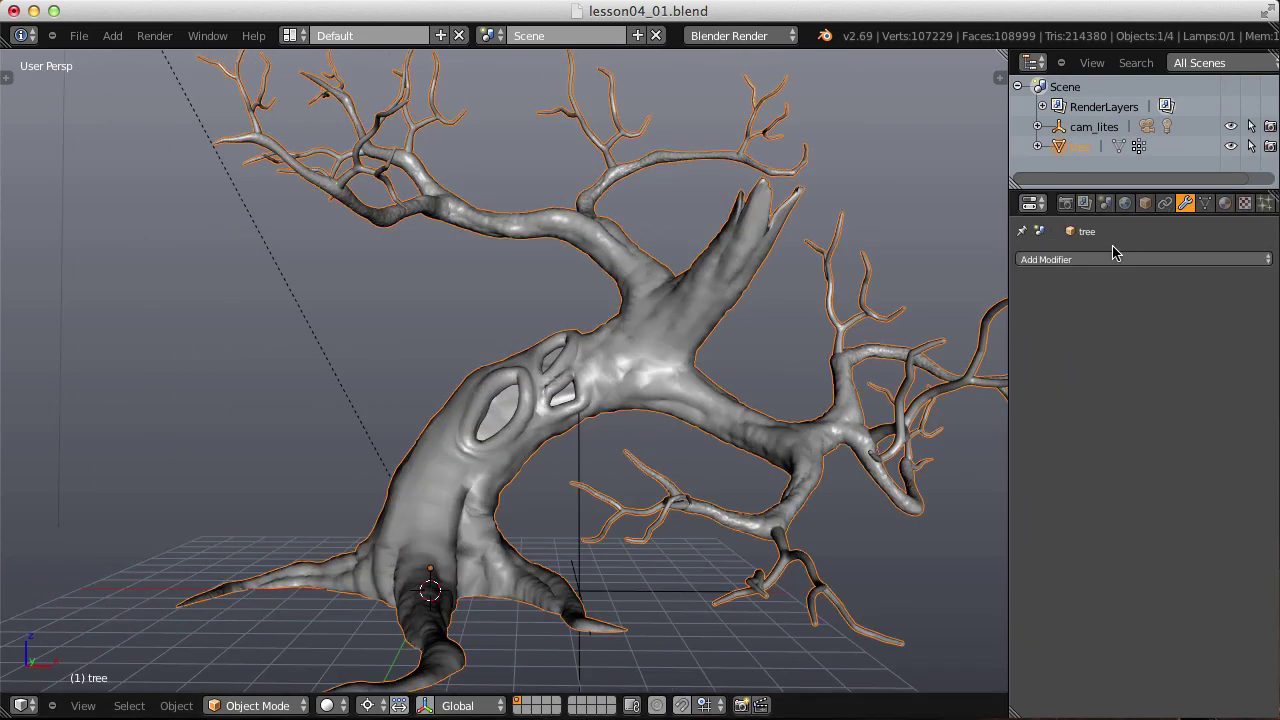
left_click(1149, 260)
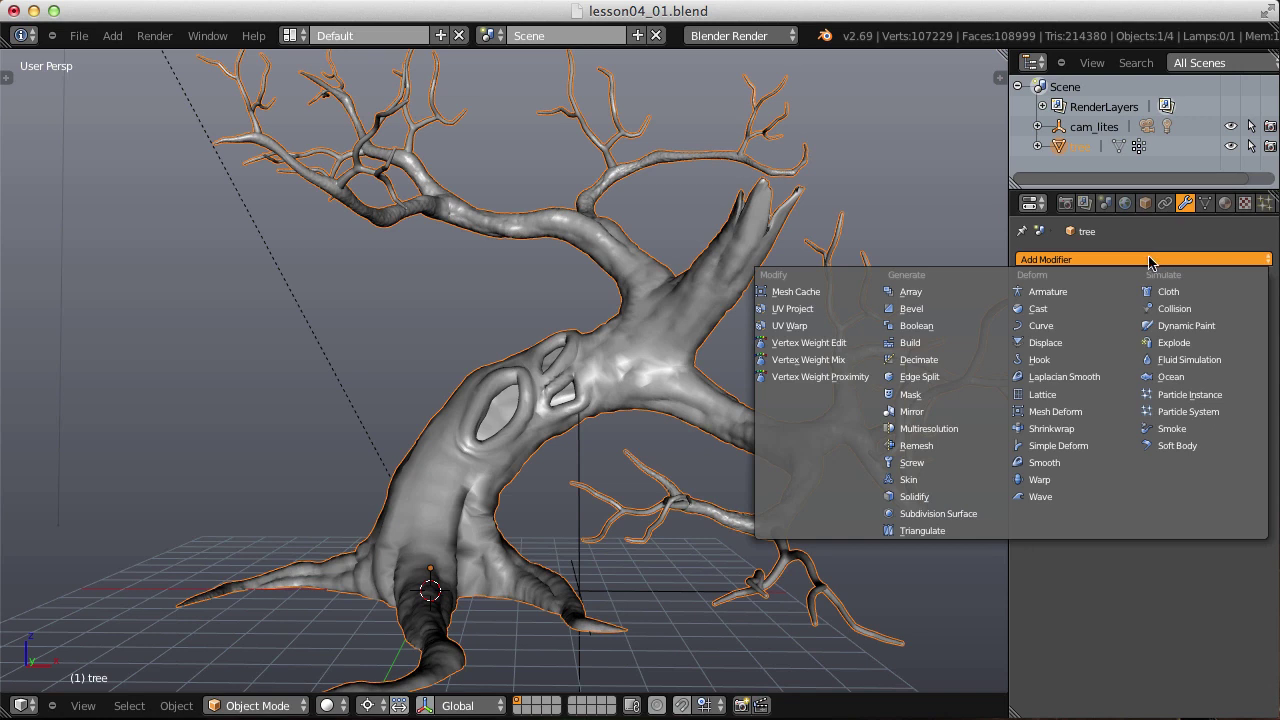
left_click(925, 360)
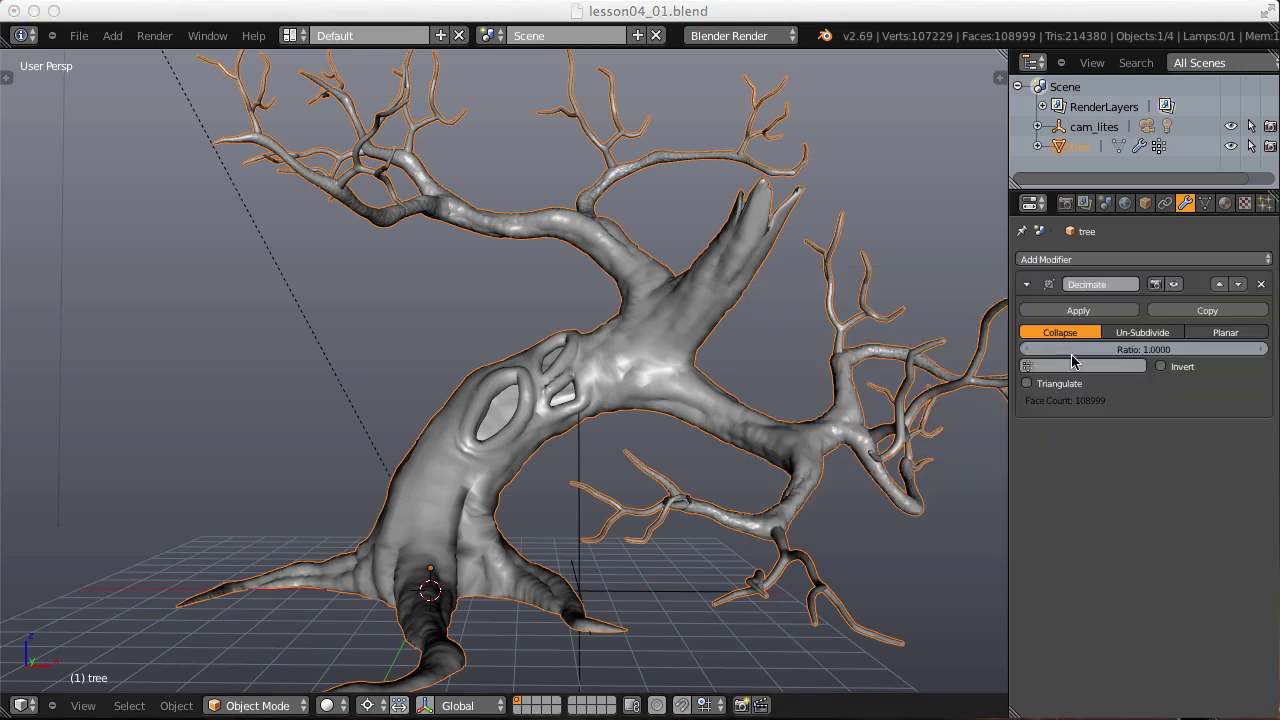
left_click(1138, 348)
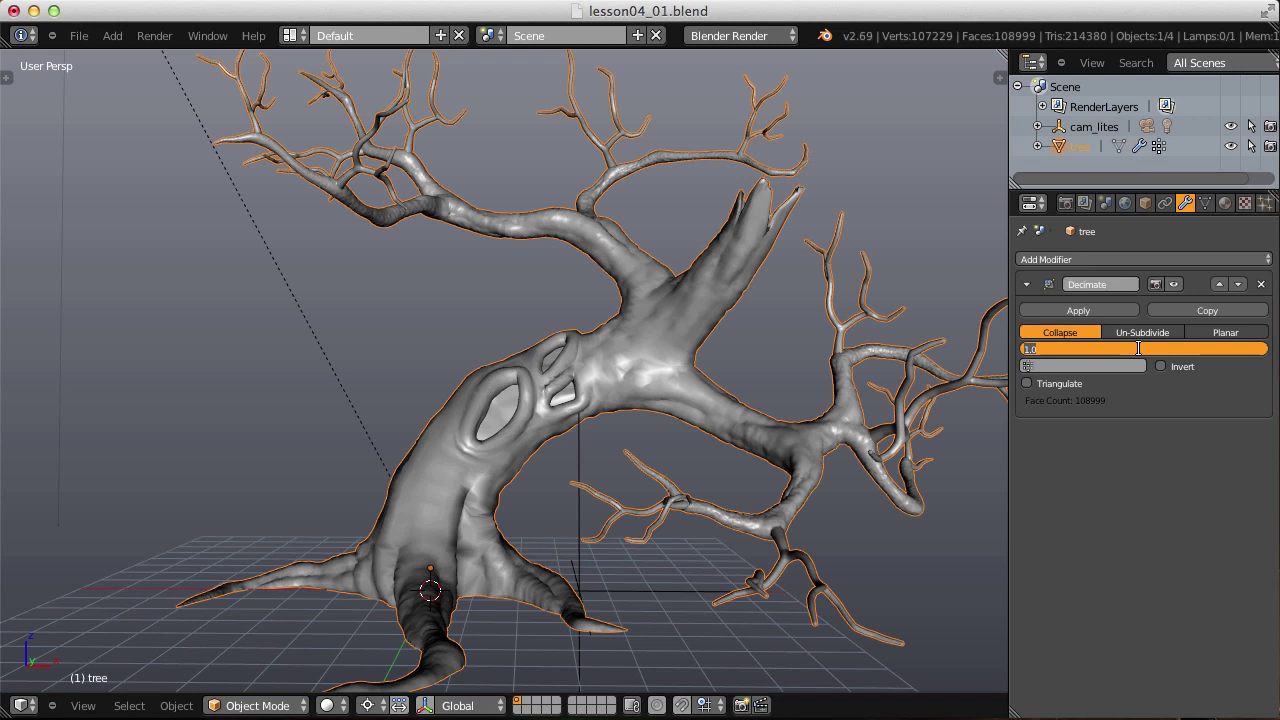
type(".1")
key("Return")
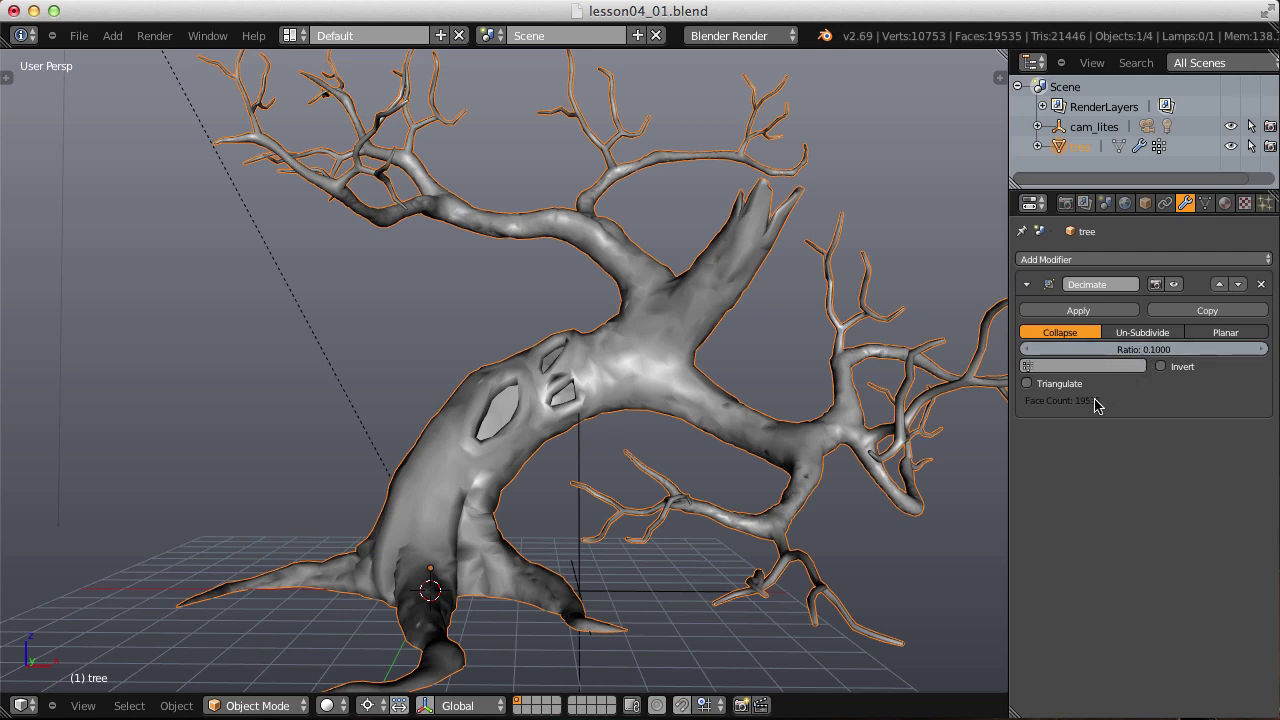
middle_click_drag(618, 330, 731, 309)
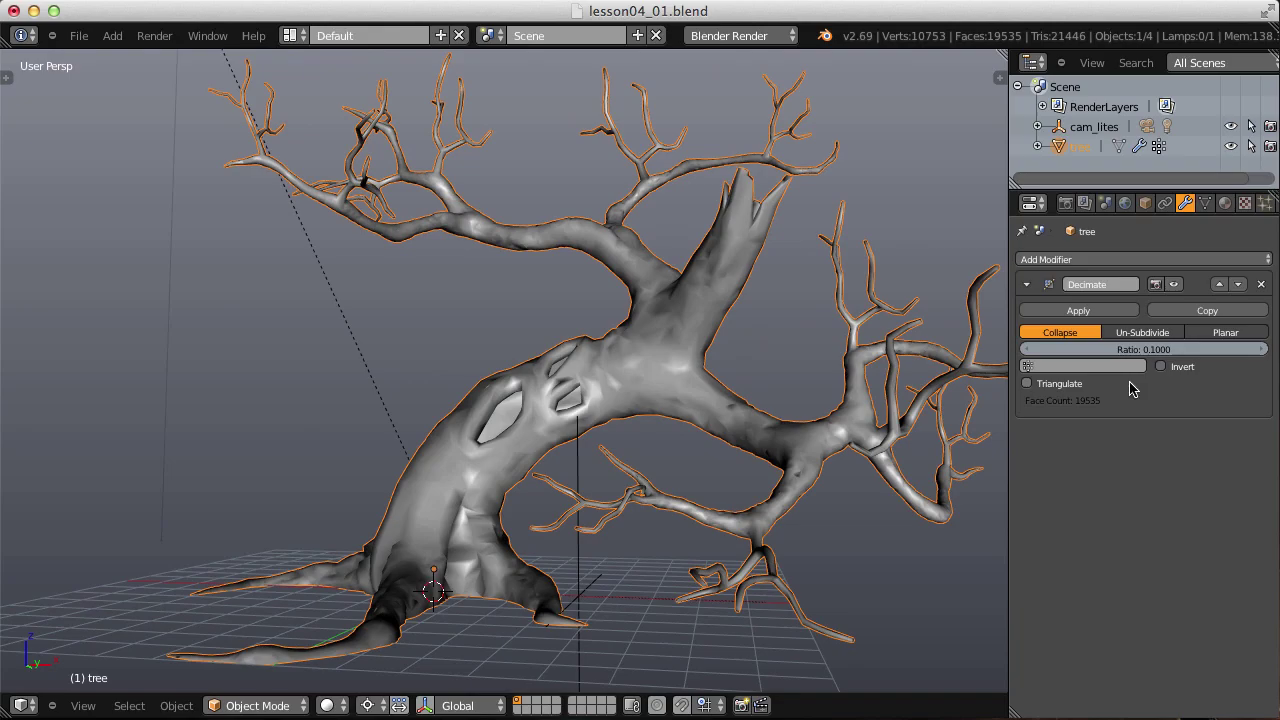
mouse_move(693, 370)
middle_mouse_down()
mouse_move(720, 457)
mouse_move(755, 385)
mouse_move(577, 374)
mouse_move(751, 371)
mouse_move(760, 386)
mouse_move(786, 336)
mouse_move(751, 339)
mouse_move(691, 286)
mouse_move(571, 329)
mouse_move(683, 363)
mouse_move(637, 383)
mouse_move(623, 376)
mouse_move(646, 377)
mouse_move(651, 343)
mouse_move(666, 371)
mouse_move(672, 353)
middle_mouse_up()
key("z")
key("z")
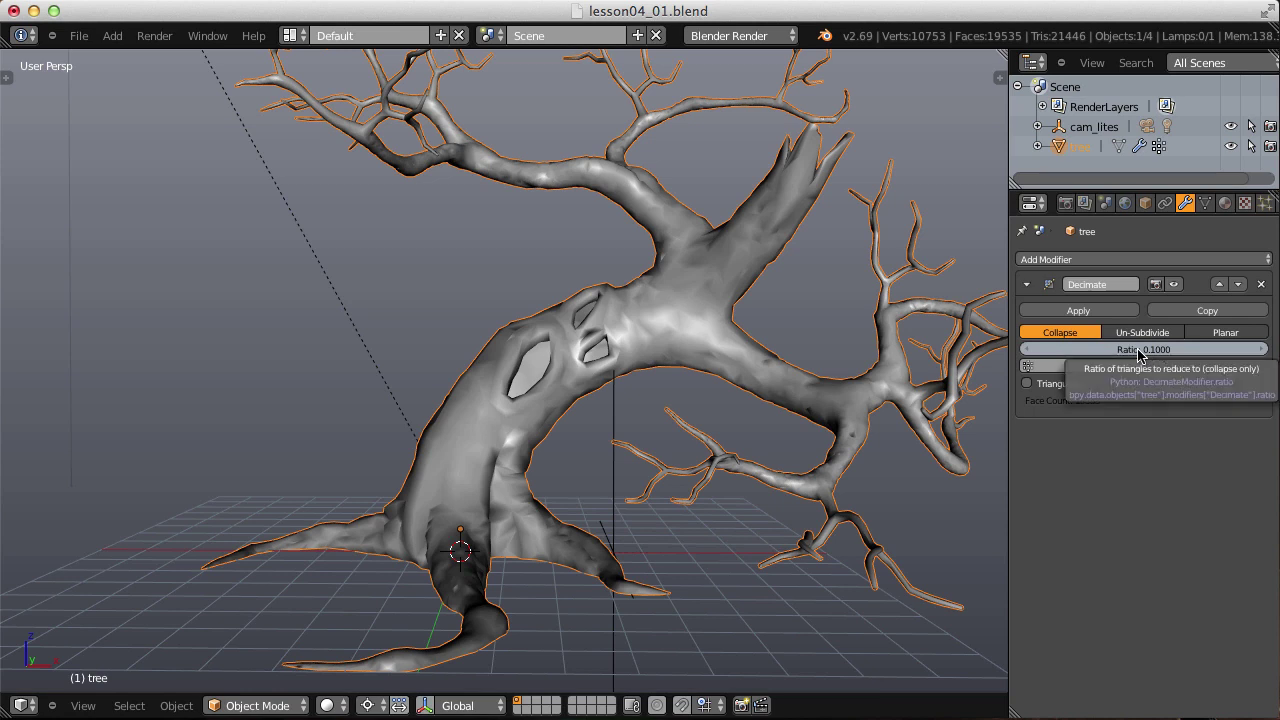
Replace the empty slot with a new 'watercolor' material and switch its Diffuse shader from Lambert to Toon.
left_click(1224, 205)
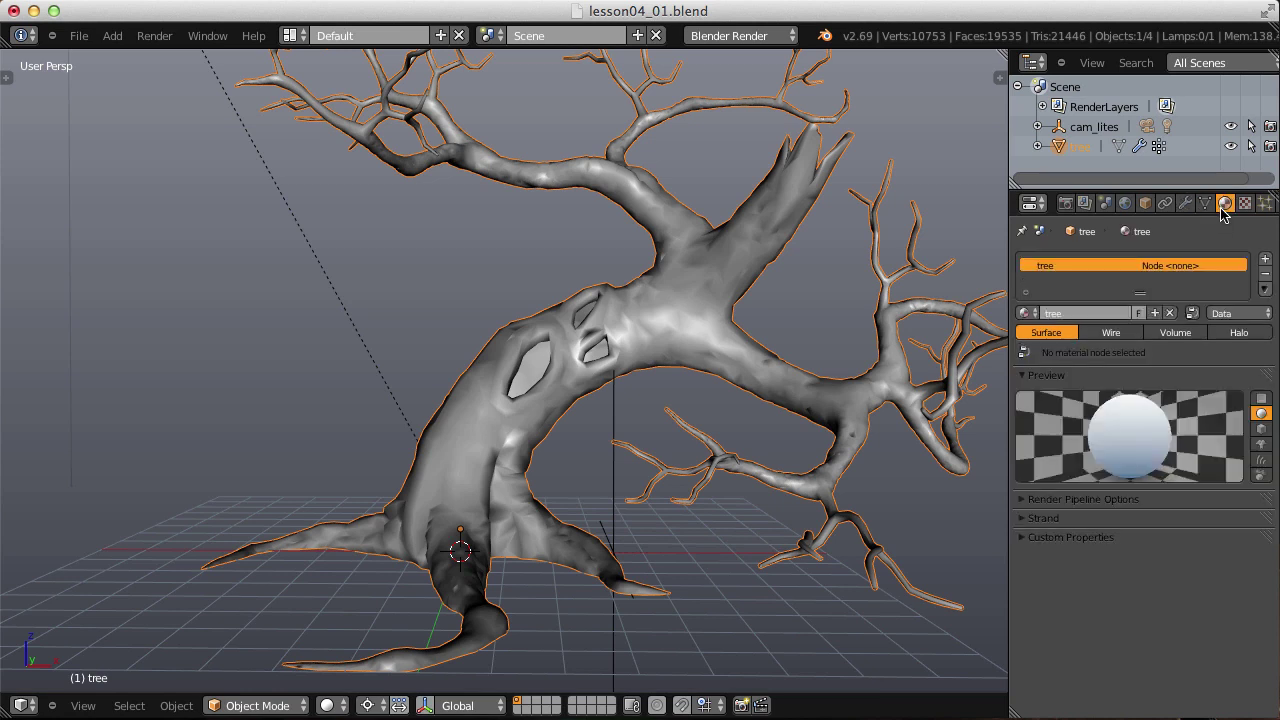
left_click(1265, 274)
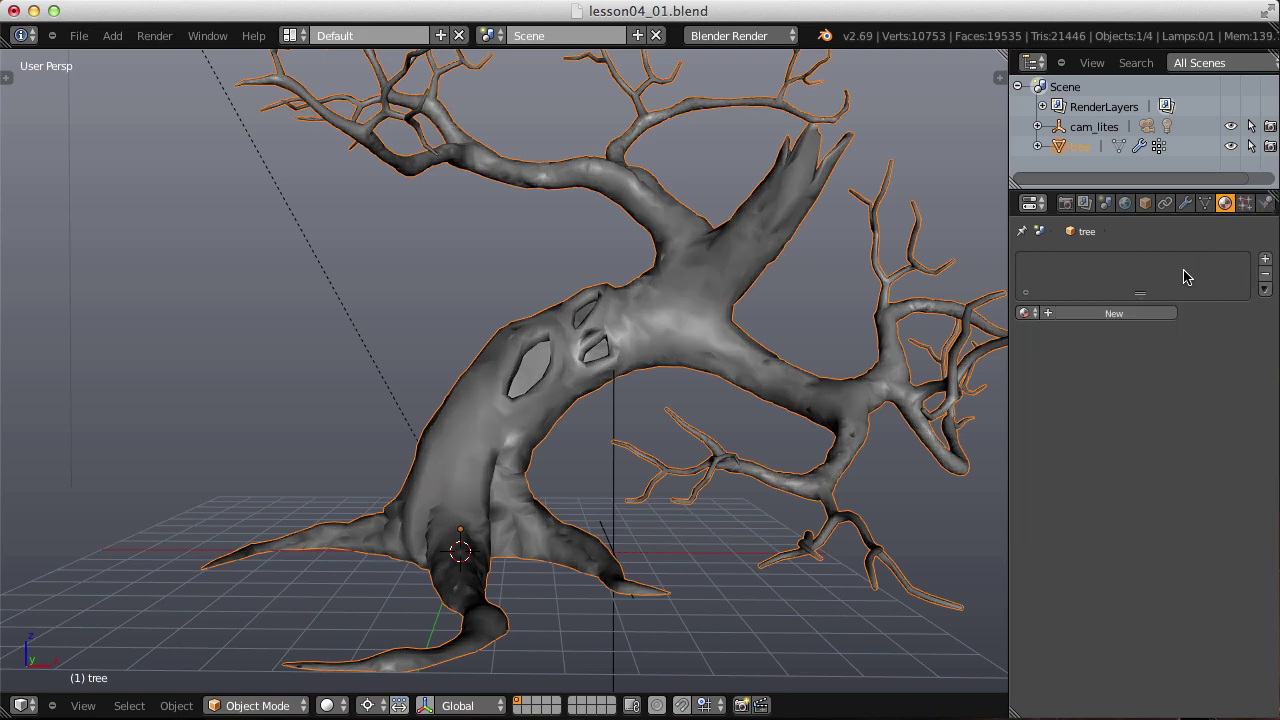
left_click(1110, 313)
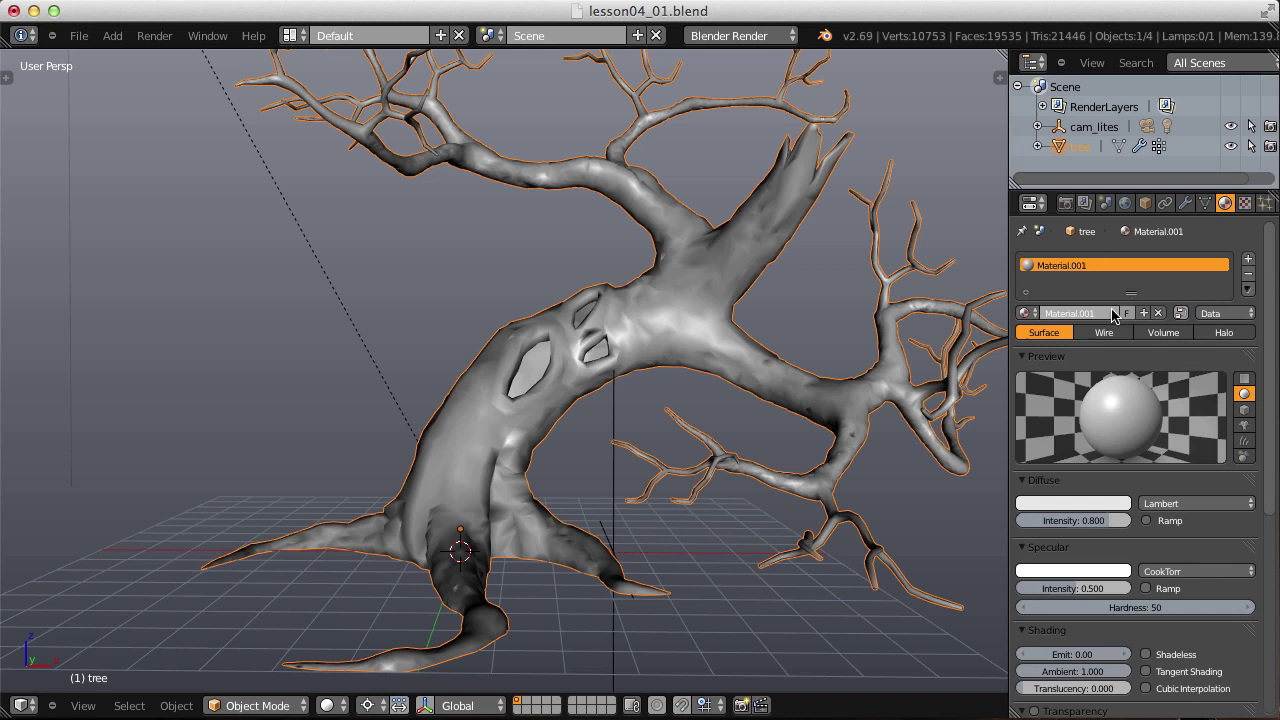
double_click(1096, 313)
type("wat")
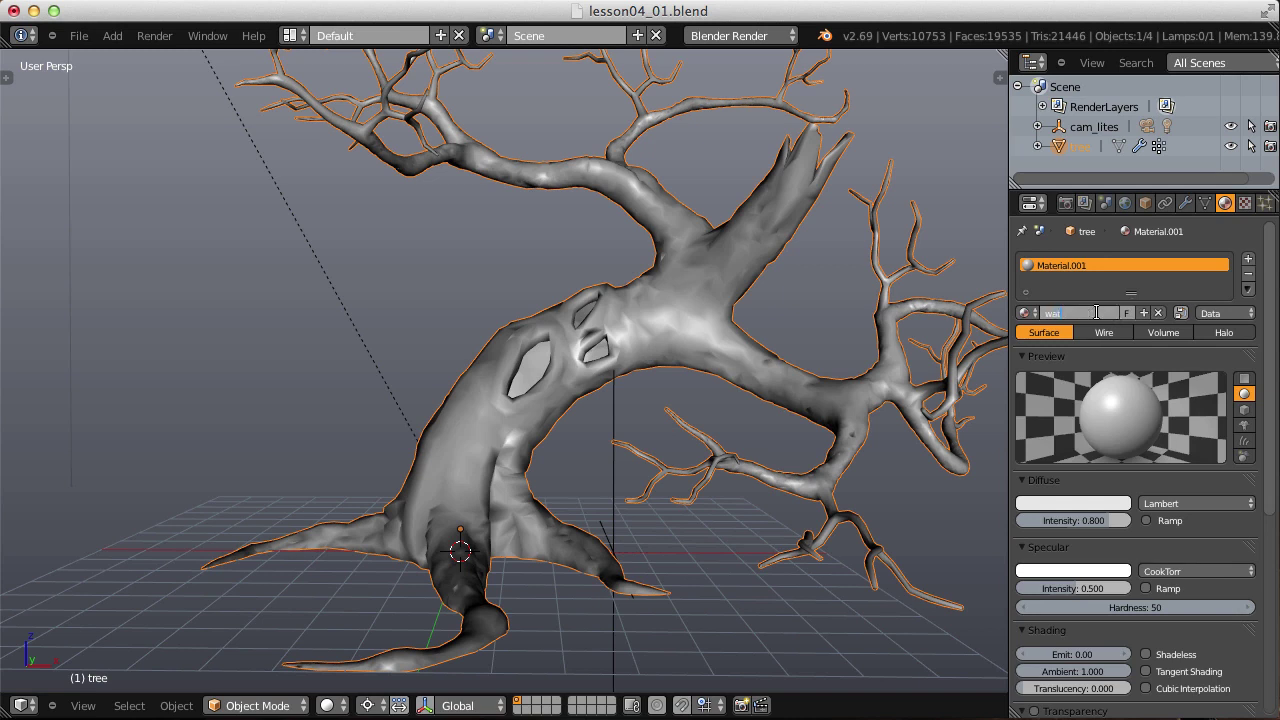
type("ercolor")
key("Return")
scroll(1273, 316, "down", 2)
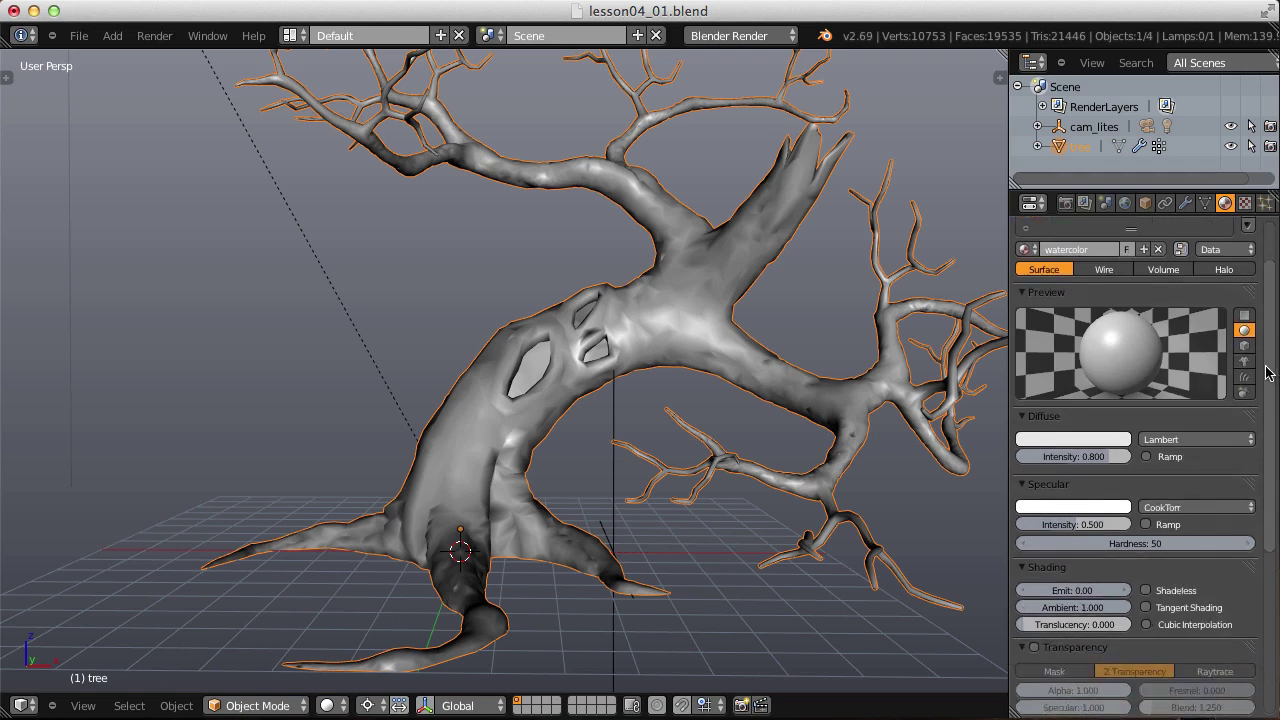
left_click(1216, 443)
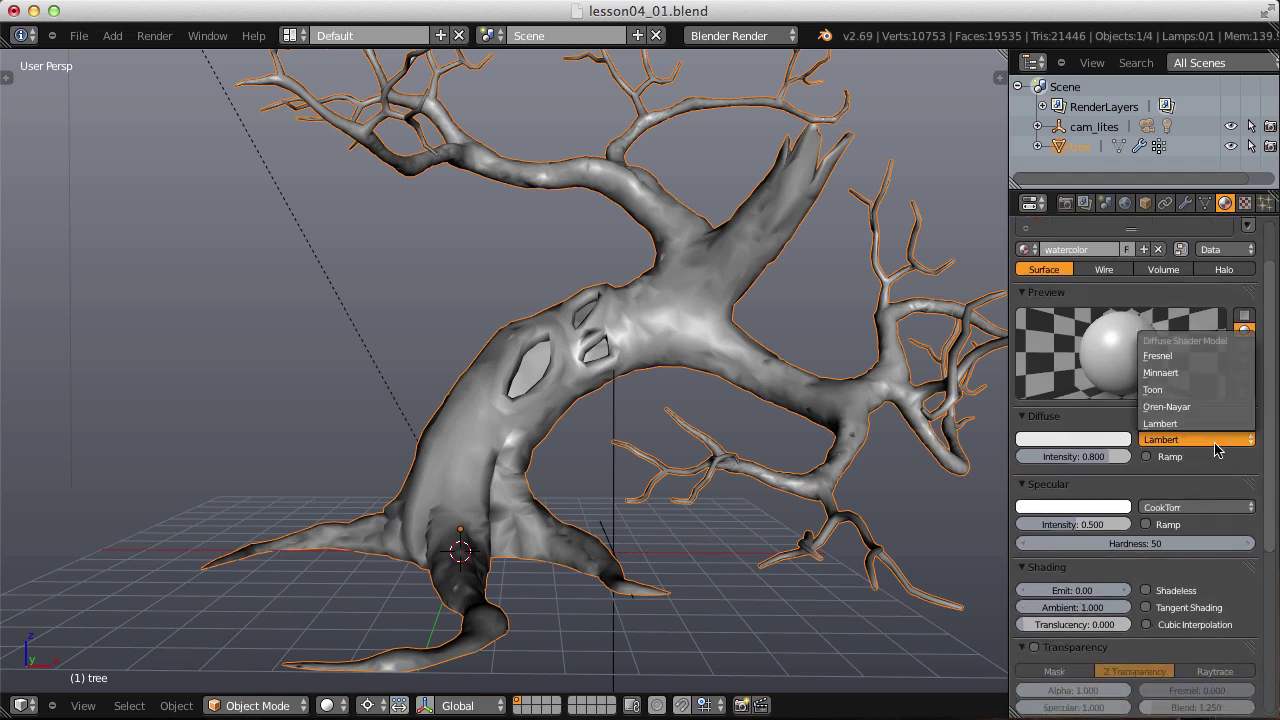
left_click(1175, 391)
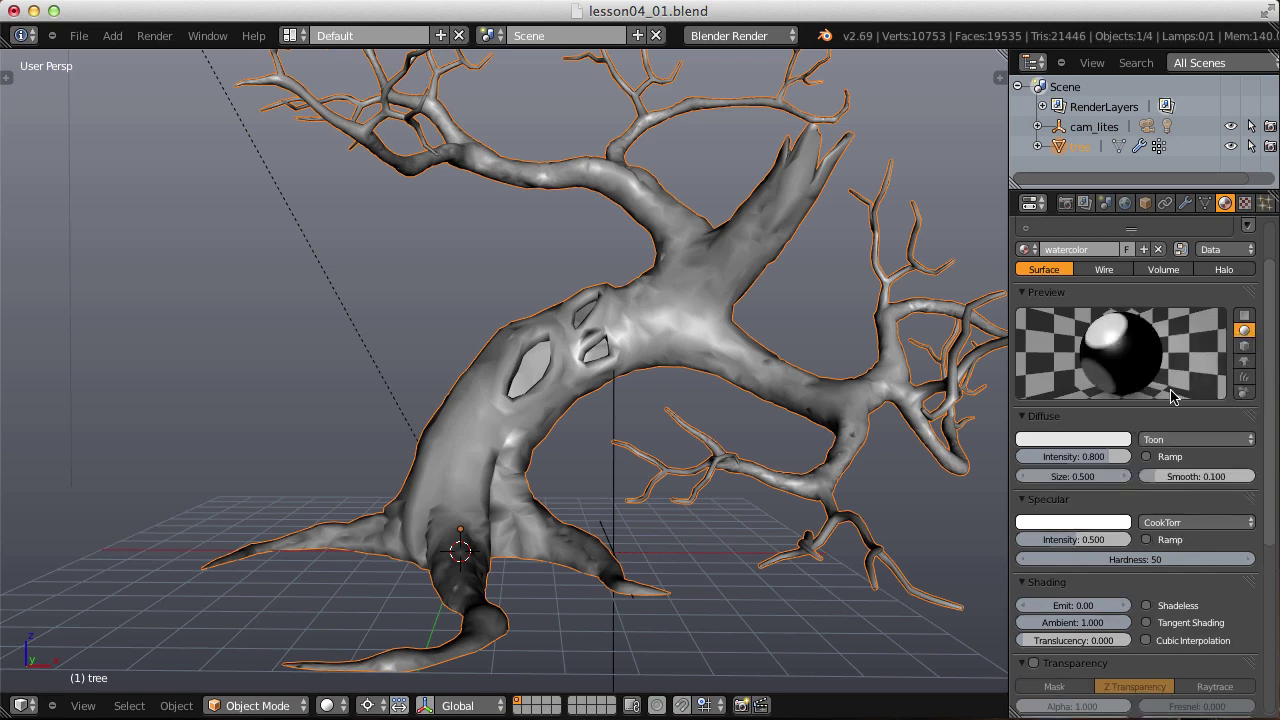
Render a test image of the tree and close the render result.
middle_click_drag(160, 600, 140, 420)
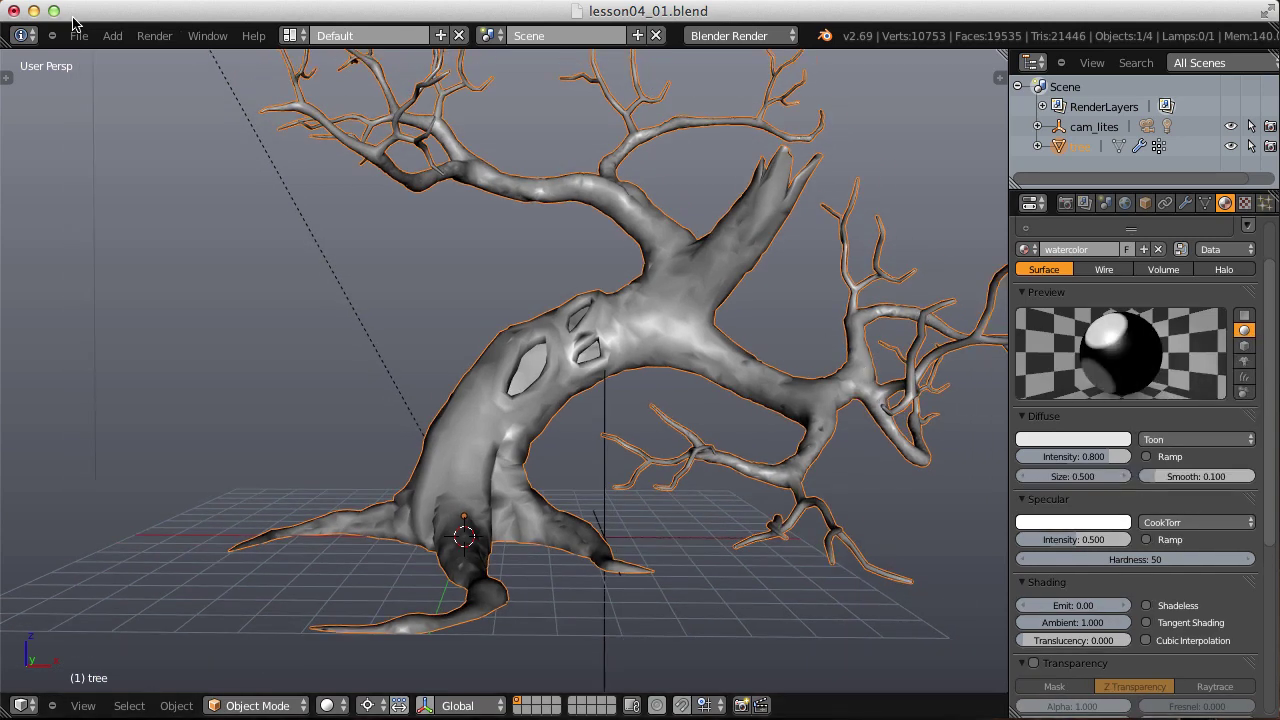
left_click(117, 33)
left_click(154, 35)
left_click(185, 46)
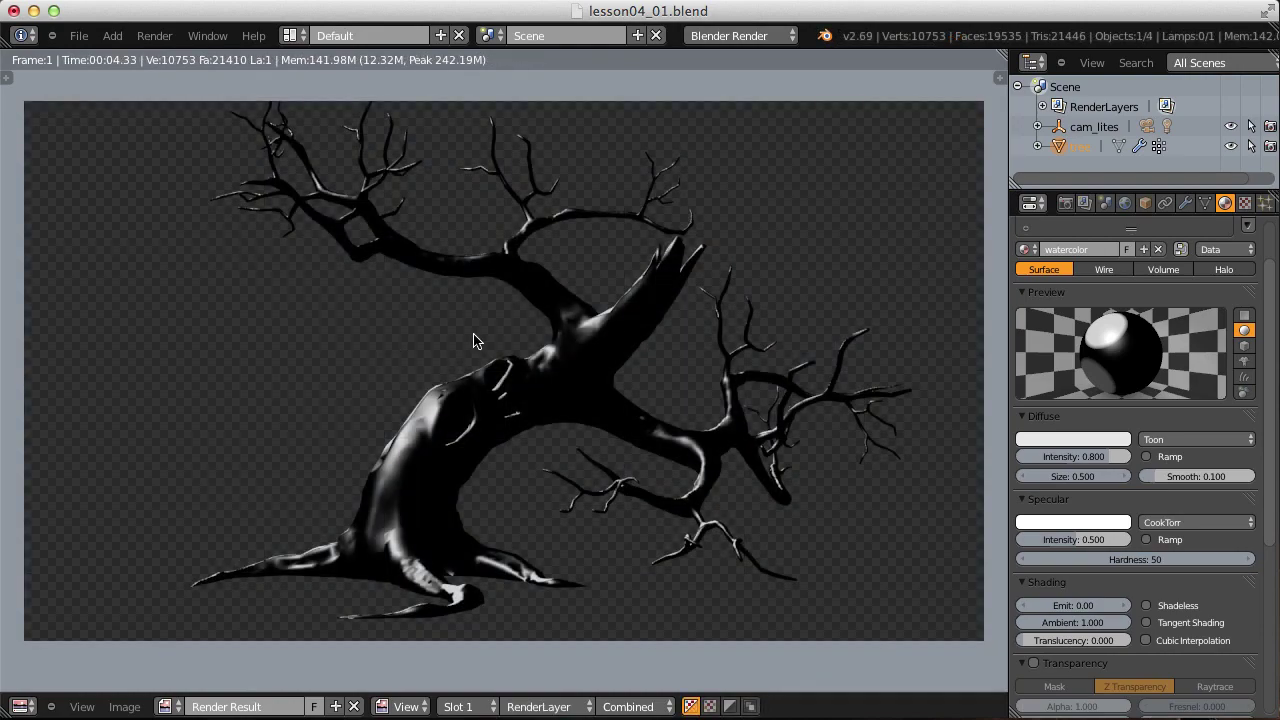
key("Escape")
Rotate the sun lamp twice around Z to light the tree from a new angle.
scroll(556, 370, "down", 5)
middle_click_drag(528, 237, 462, 250)
right_click(438, 68)
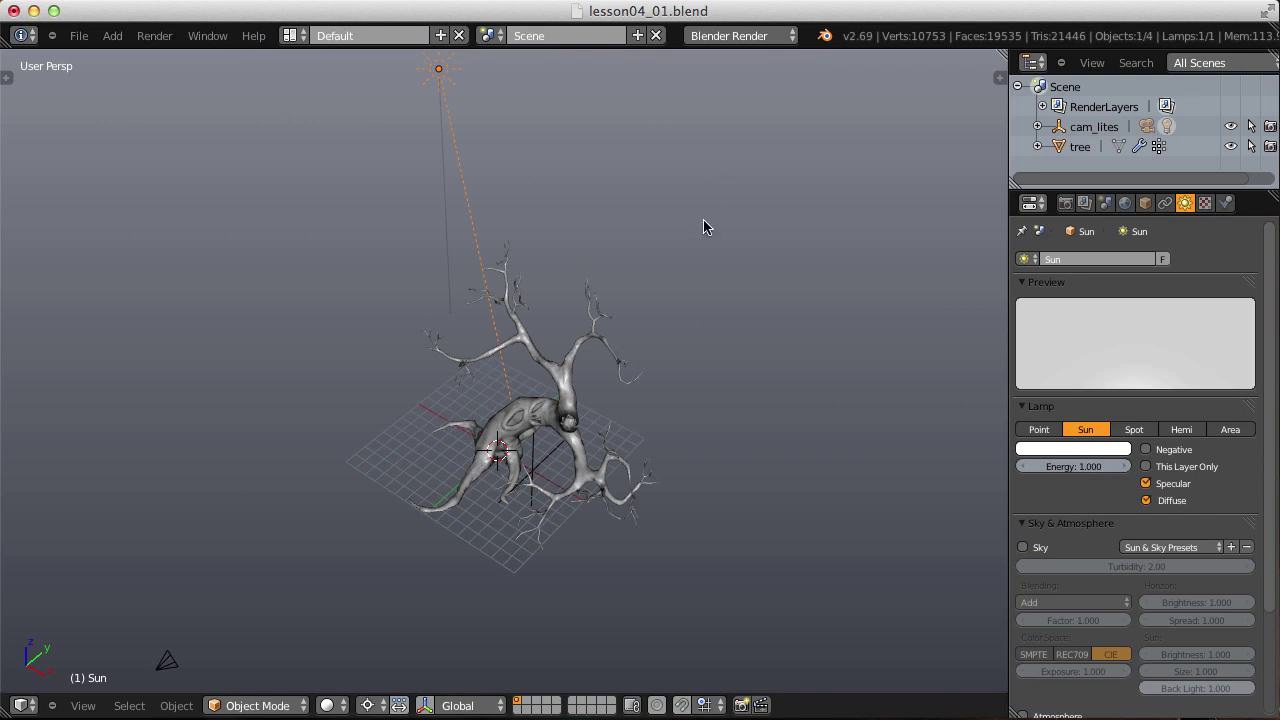
key("r")
key("z")
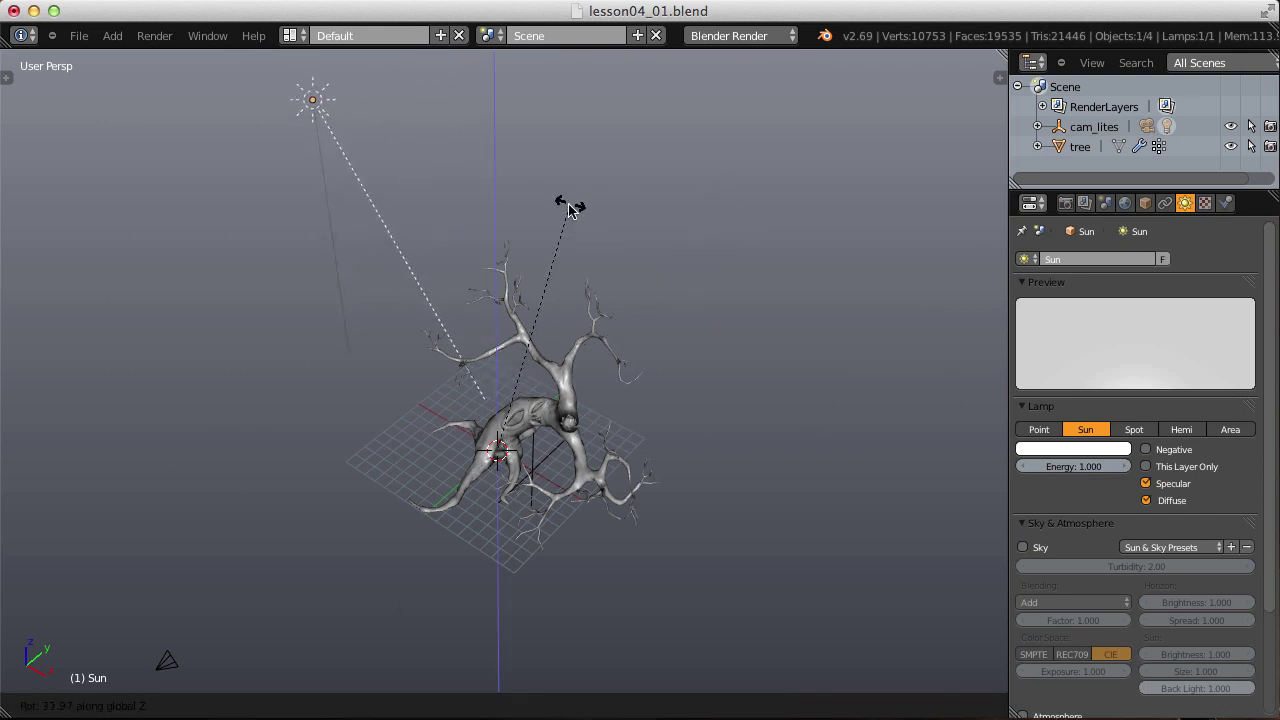
left_click(357, 354)
middle_click_drag(357, 354, 685, 293)
key("r")
key("z")
left_click(694, 308)
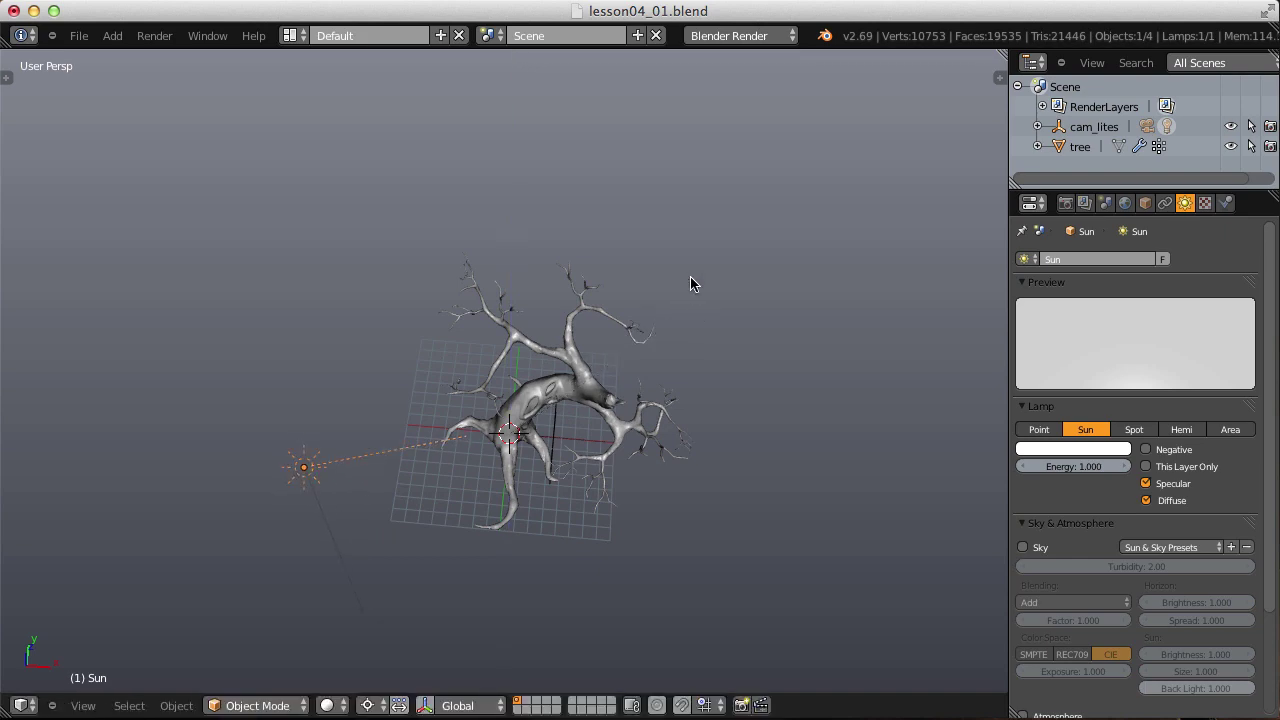
Switch to the scene camera view and render a test image from it.
key("KP_0")
left_click(155, 35)
left_click(185, 57)
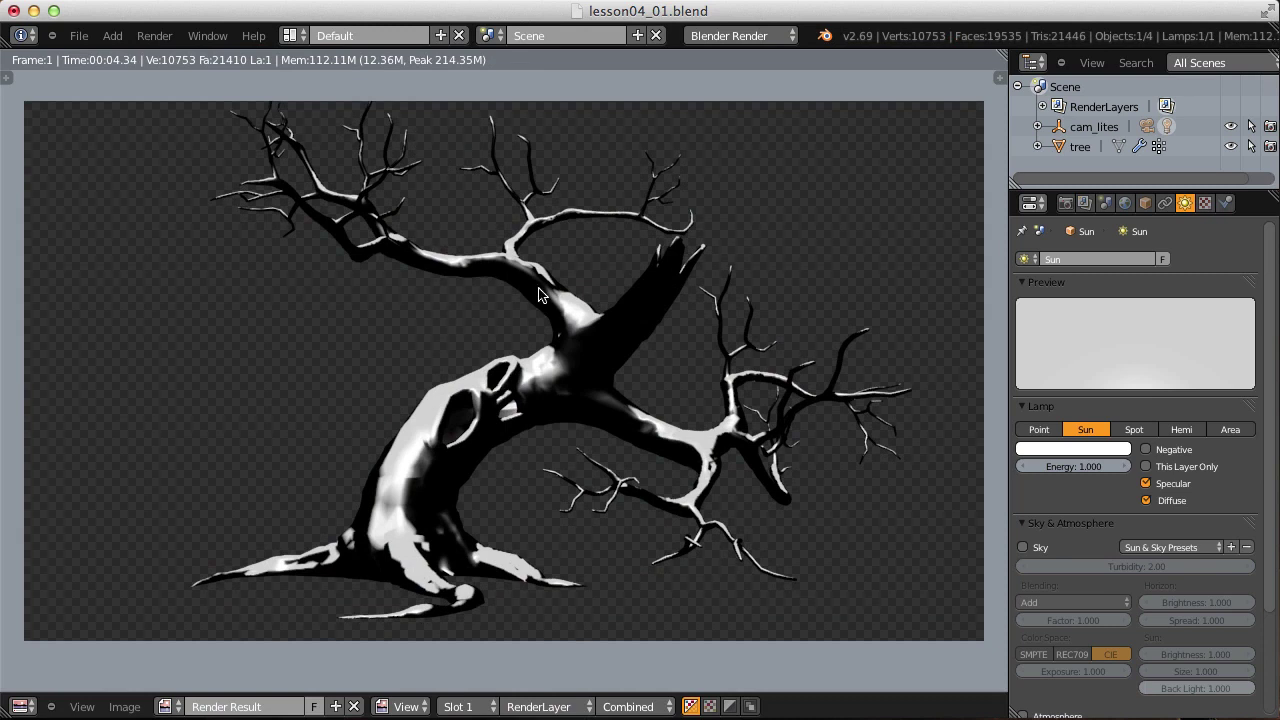
key("Escape")
Enable a diffuse colour ramp on the tree material and make its dark stop fully opaque.
left_click(1080, 146)
left_click(1225, 203)
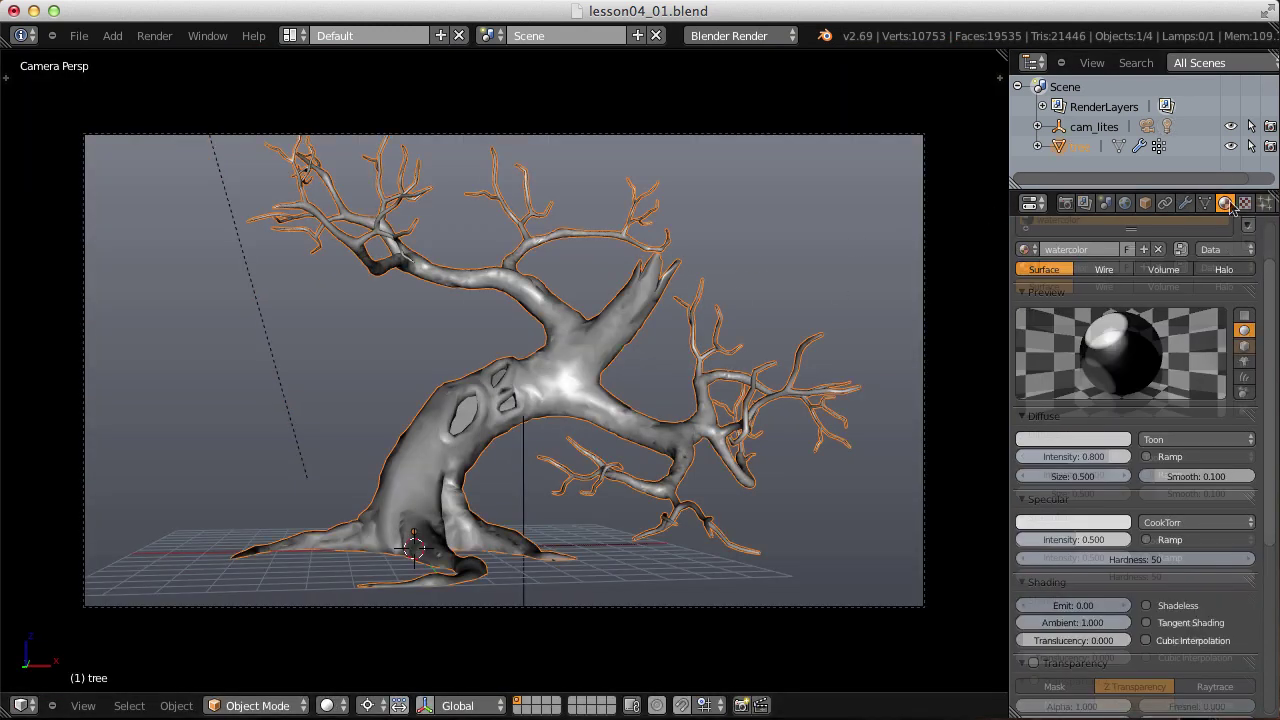
scroll(1150, 400, "down", 2)
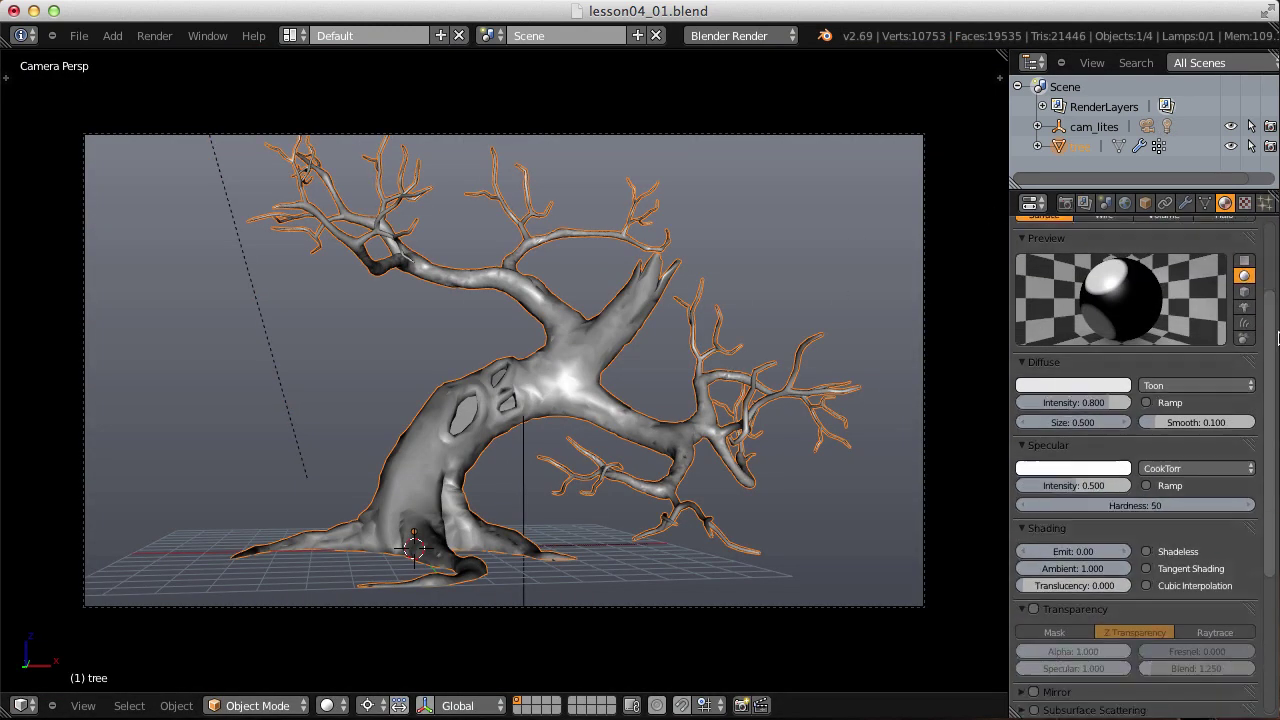
left_click(1147, 400)
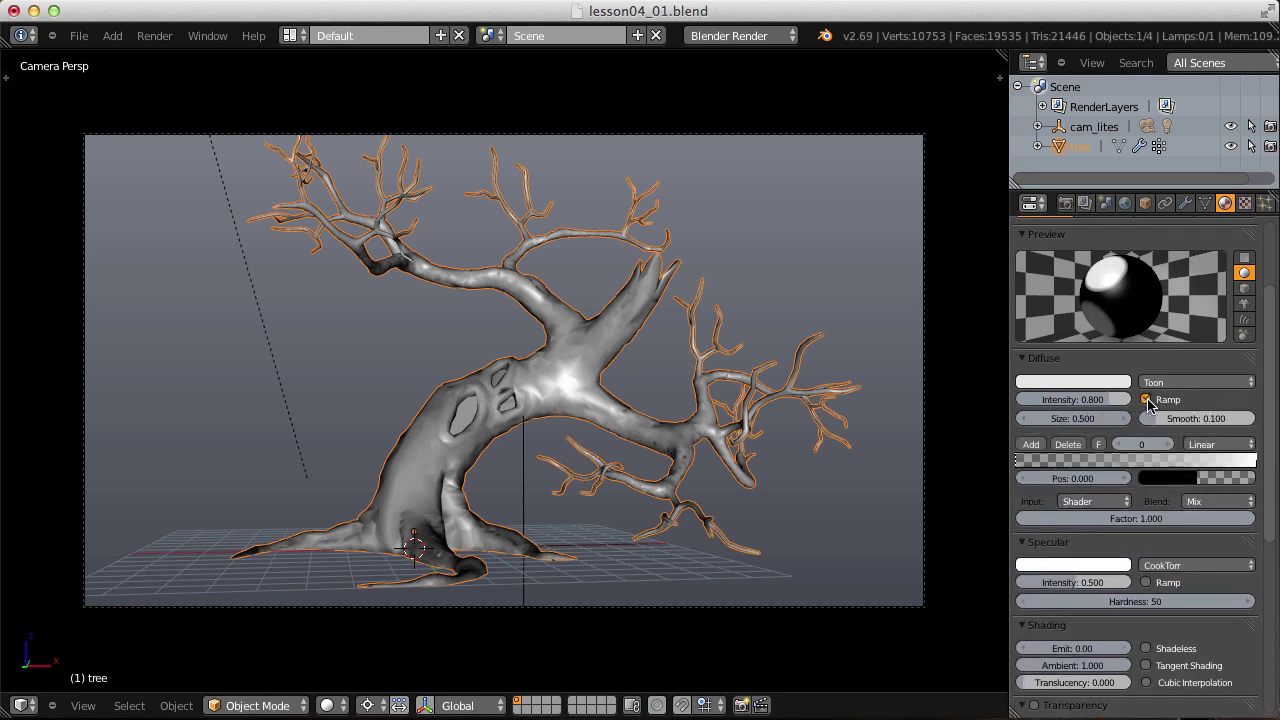
left_click(1196, 477)
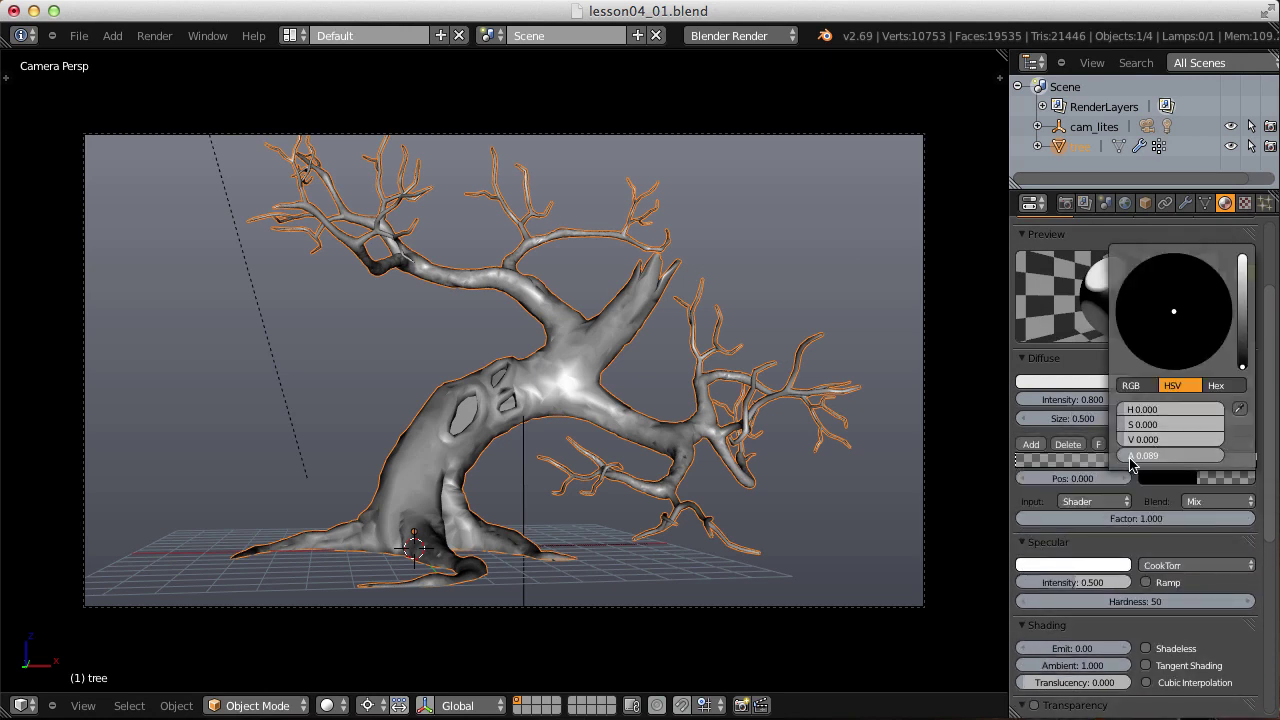
left_click_drag(1131, 460, 1256, 458)
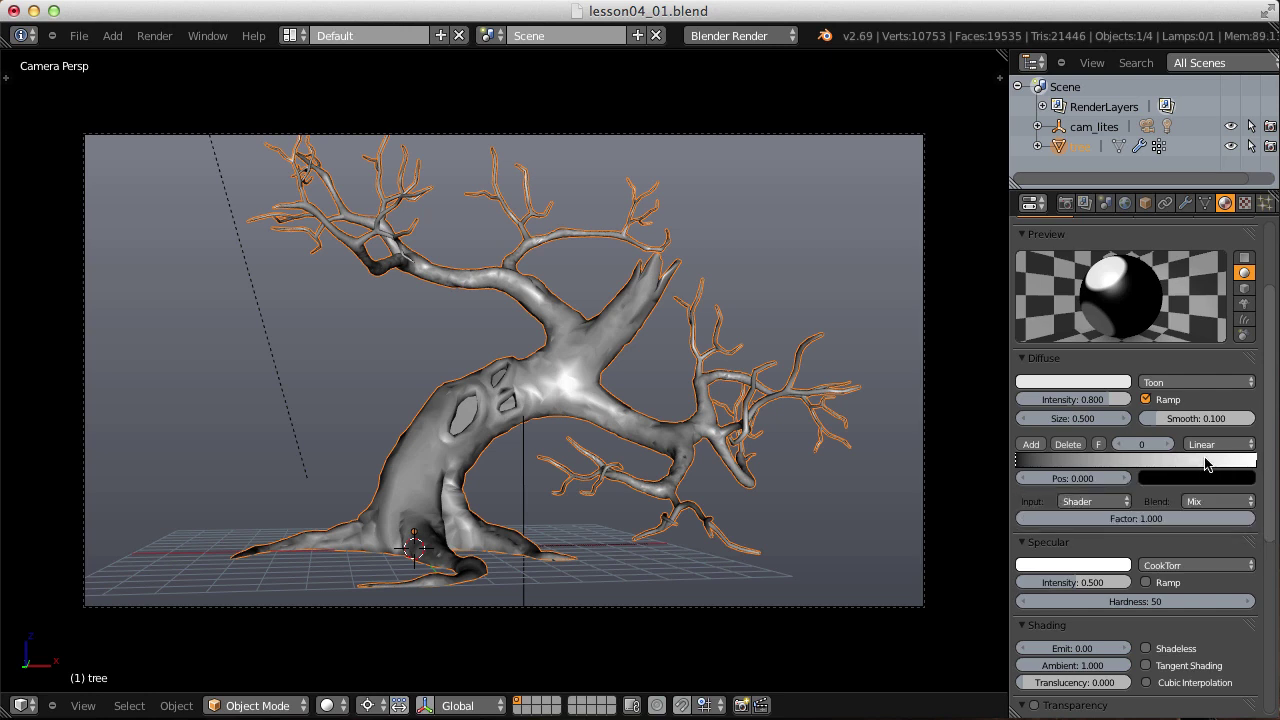
Tint the ramp's light stop a warm sepia-beige and darken it slightly.
left_click(1255, 462)
left_click(1196, 481)
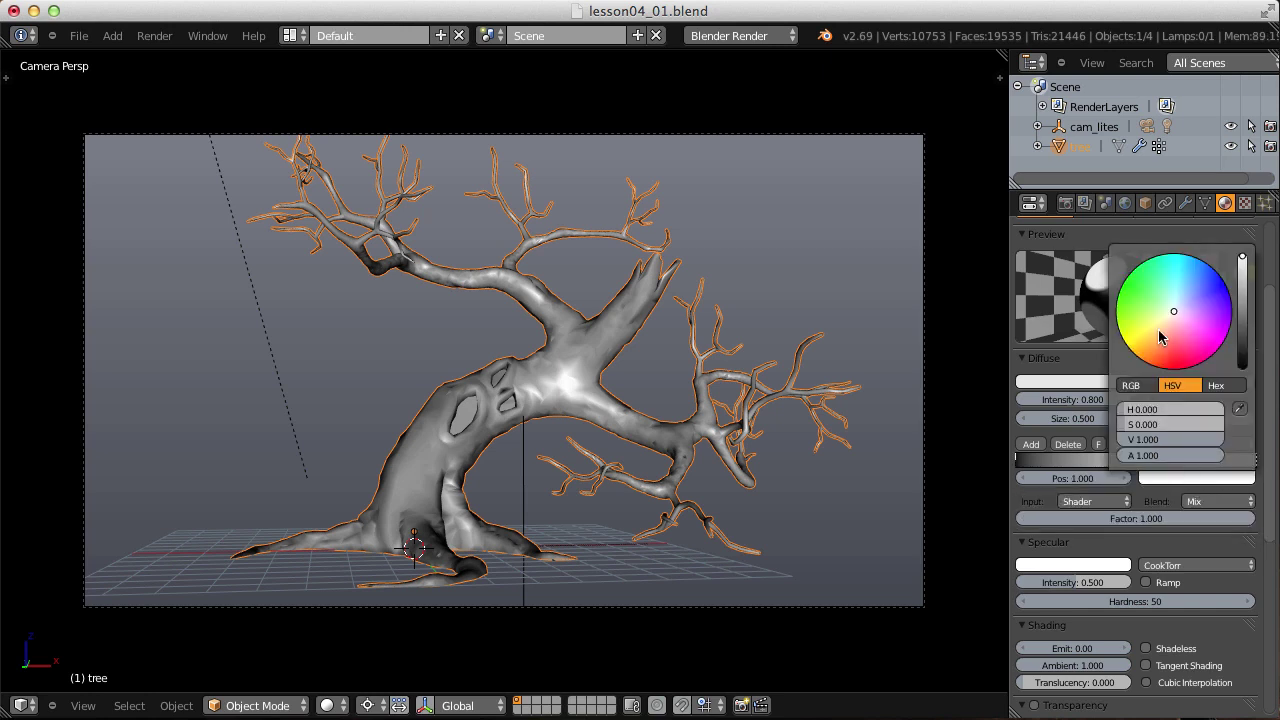
left_click_drag(1174, 316, 1162, 329)
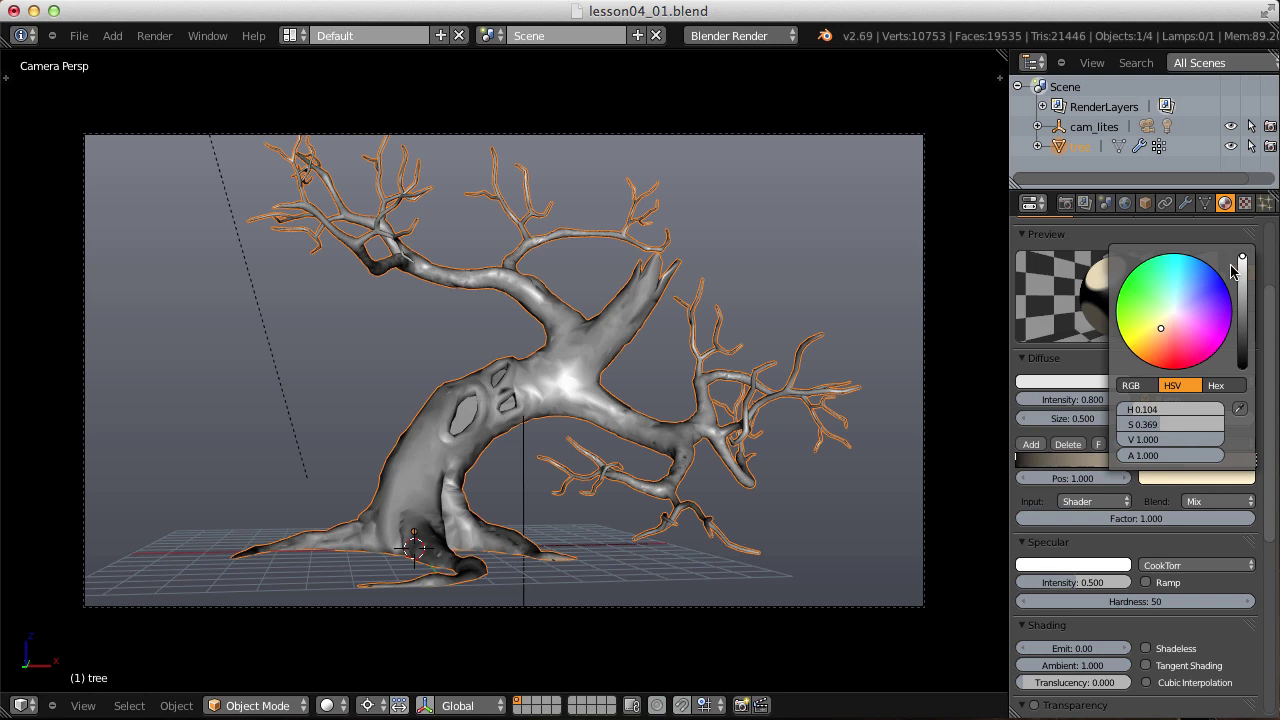
left_click_drag(1242, 258, 1249, 283)
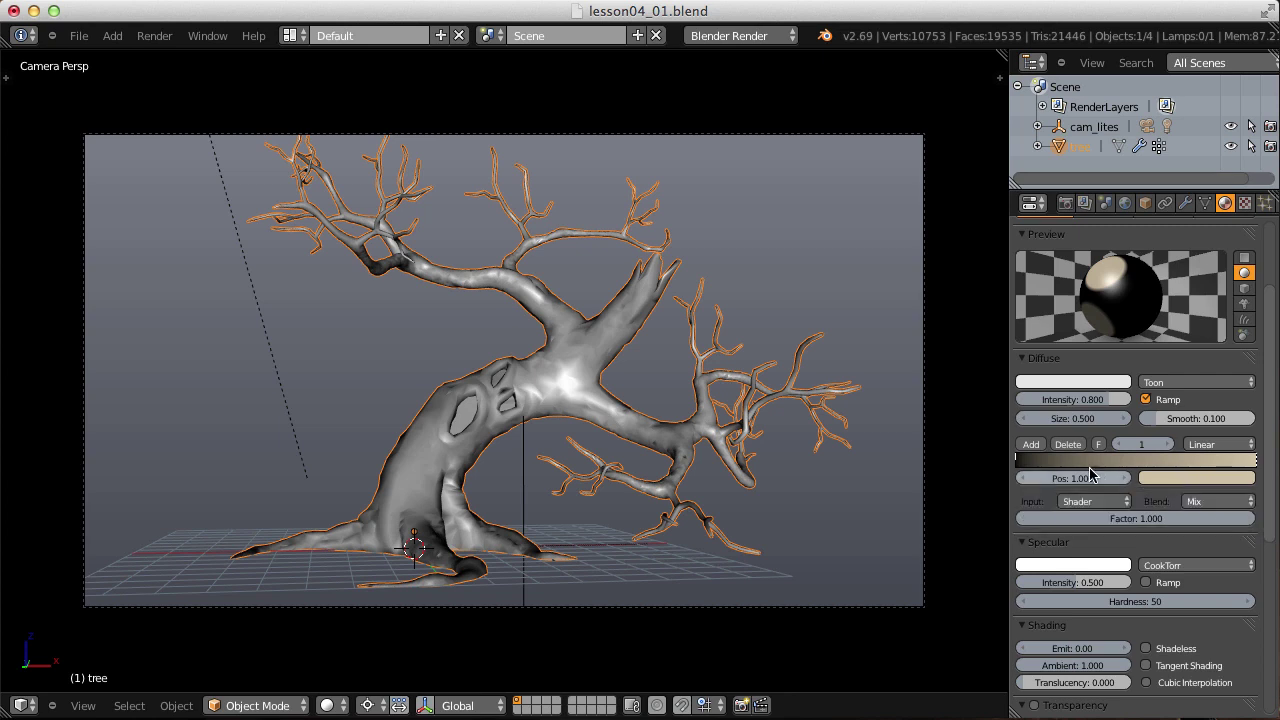
Paste the beige onto the dark stop, darken it, and set the ramp Input to Result.
left_click(1018, 460)
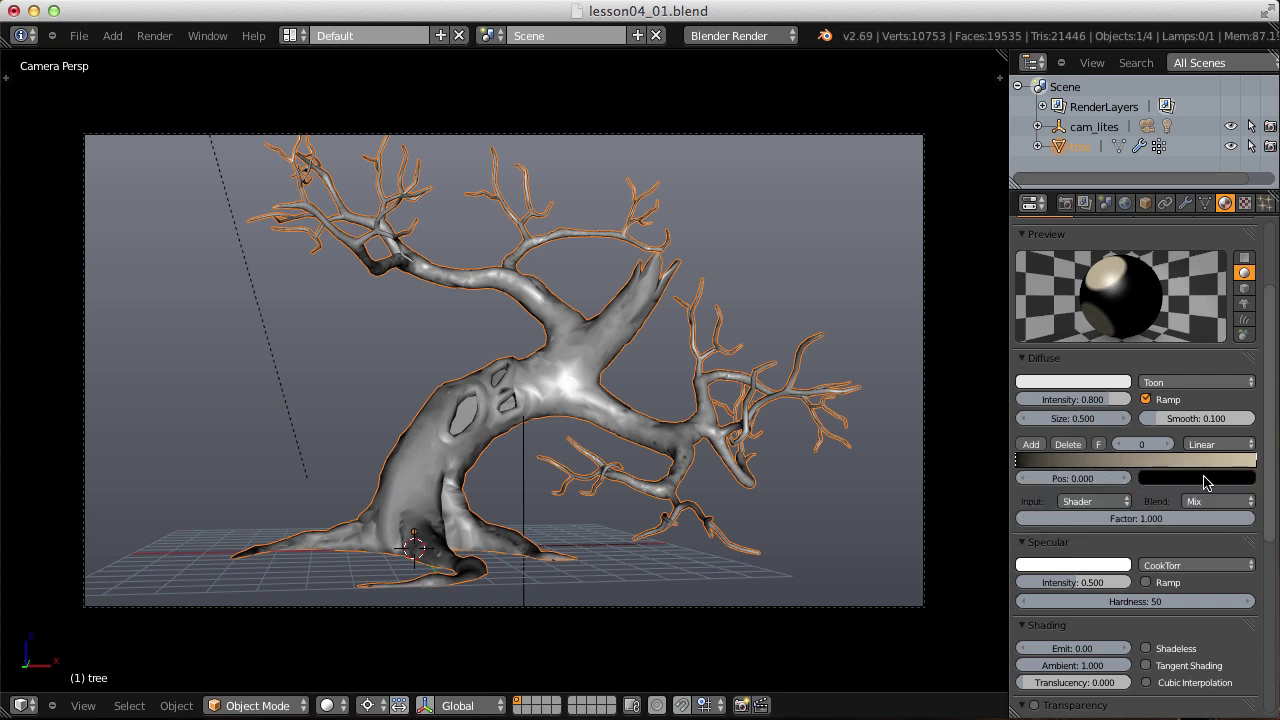
key("ctrl+v")
left_click(1204, 480)
left_click_drag(1244, 276, 1248, 315)
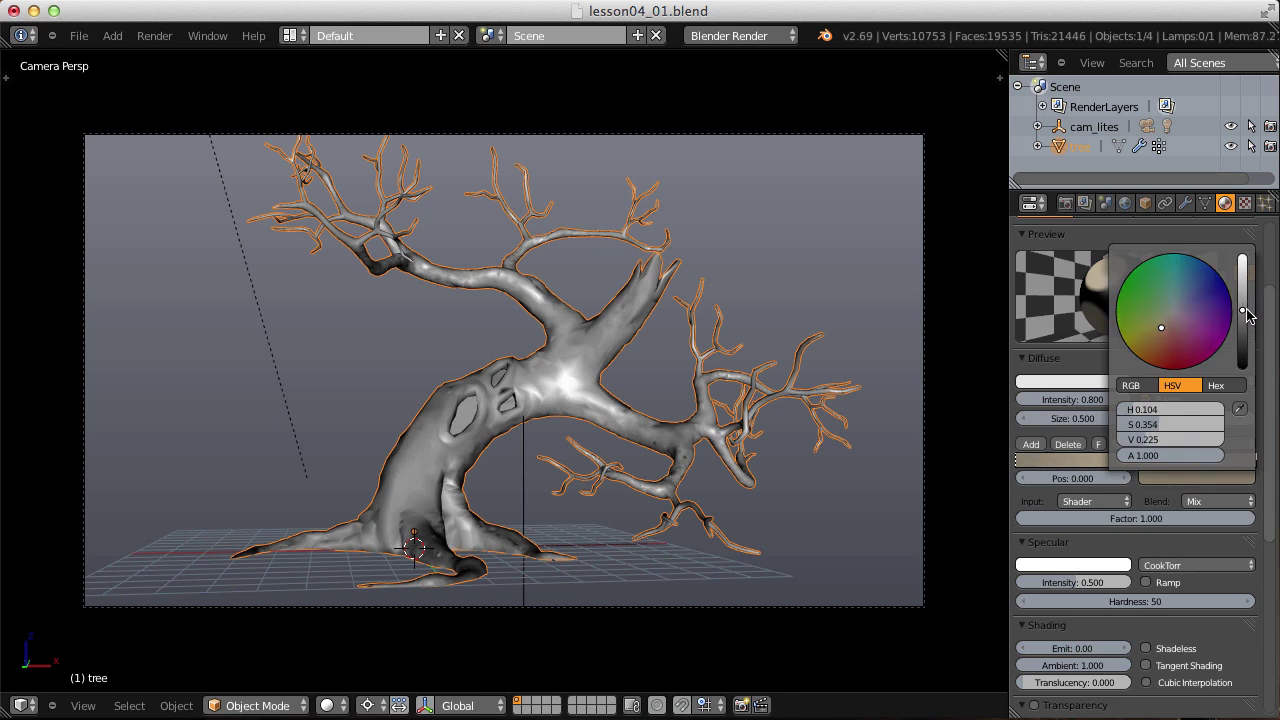
left_click(1102, 498)
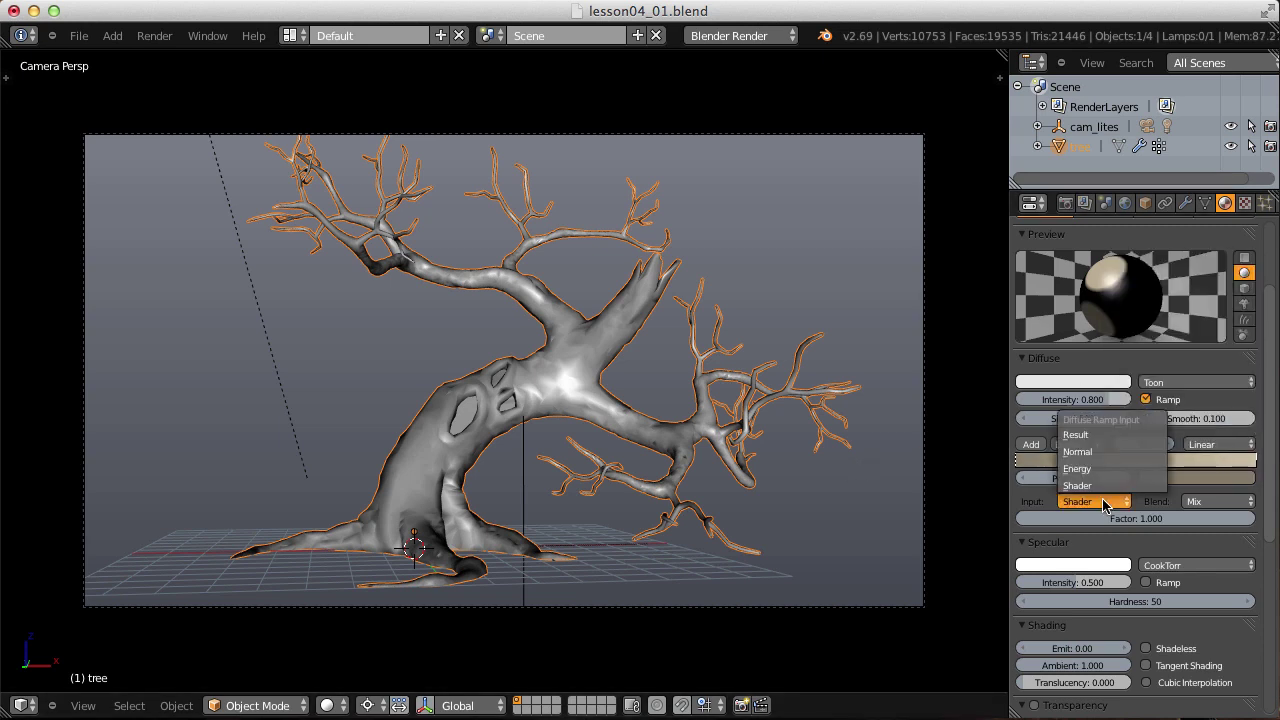
left_click(1101, 436)
left_click(154, 35)
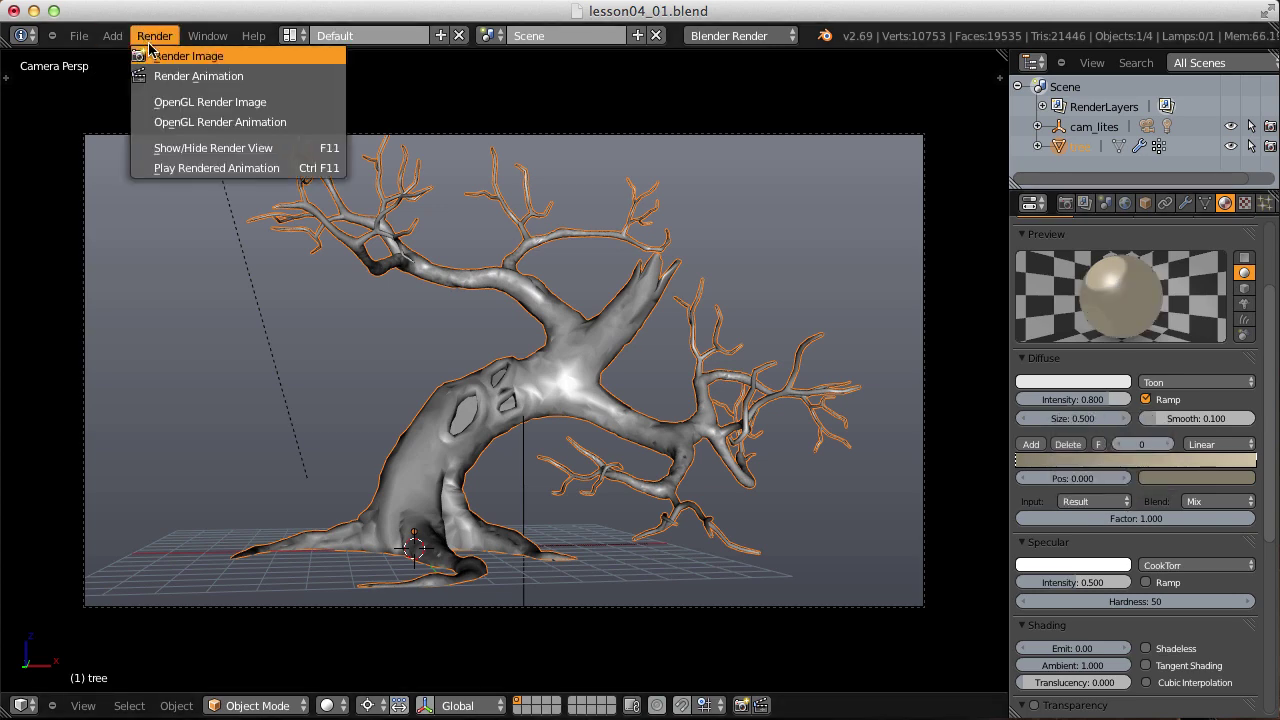
left_click(180, 52)
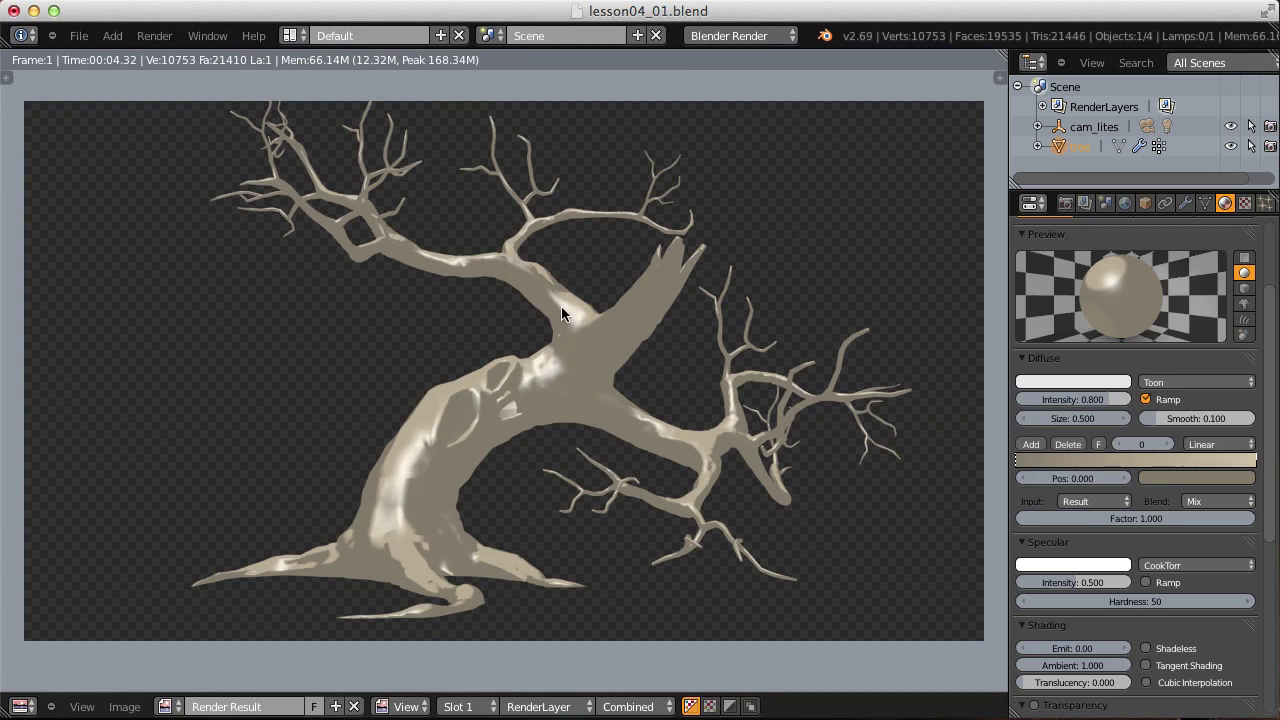
key("Escape")
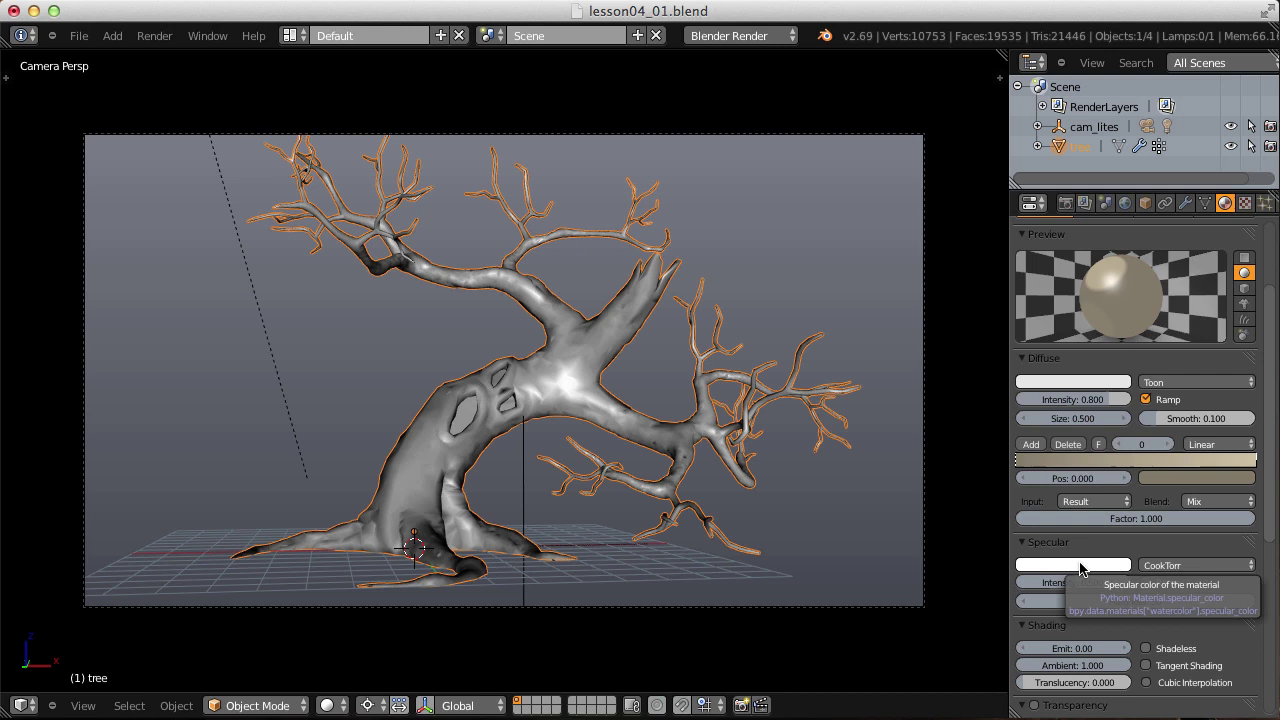
Copy the light ramp stop's beige into the Specular colour and darken both ramp stops slightly.
left_click(1254, 459)
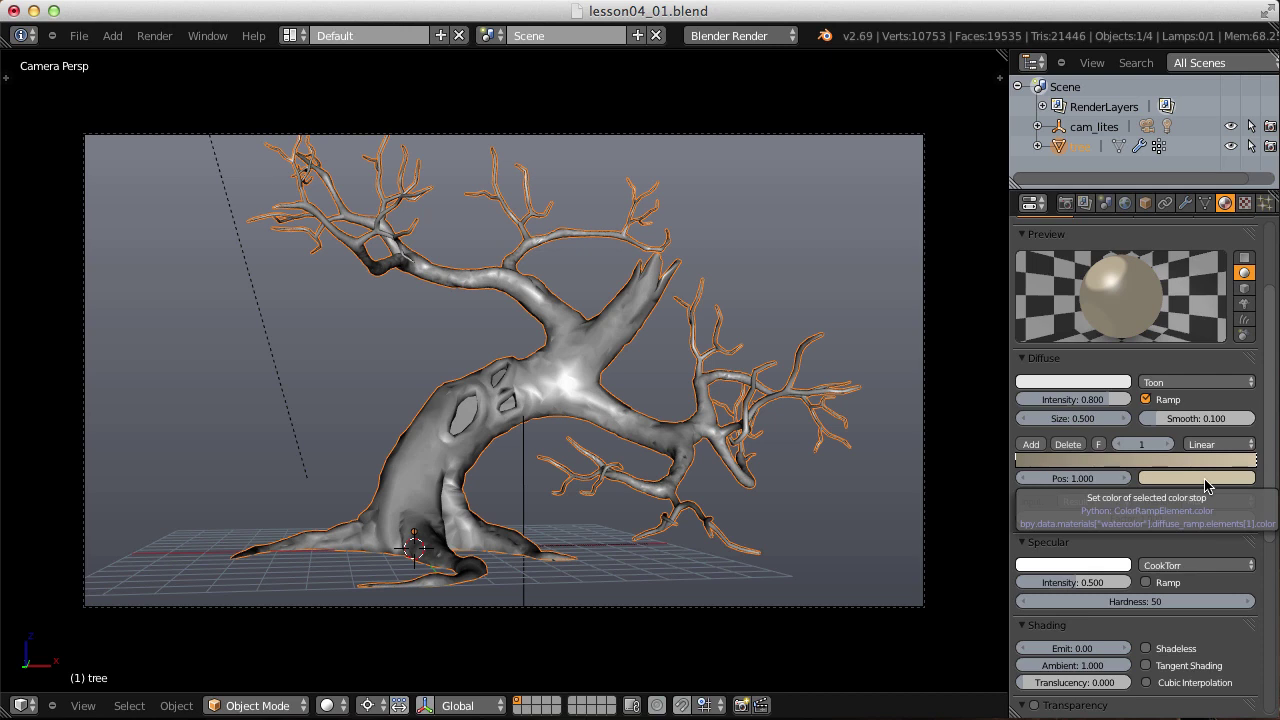
key("ctrl+c")
key("ctrl+v")
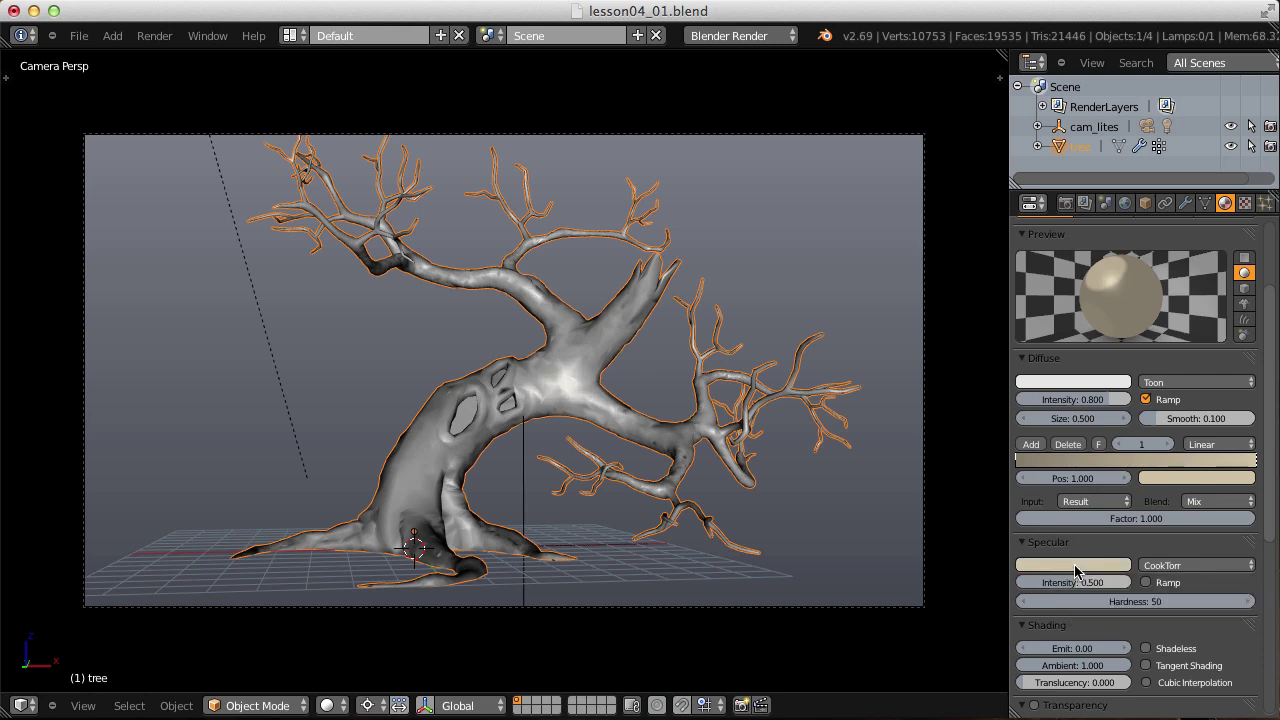
left_click(1217, 479)
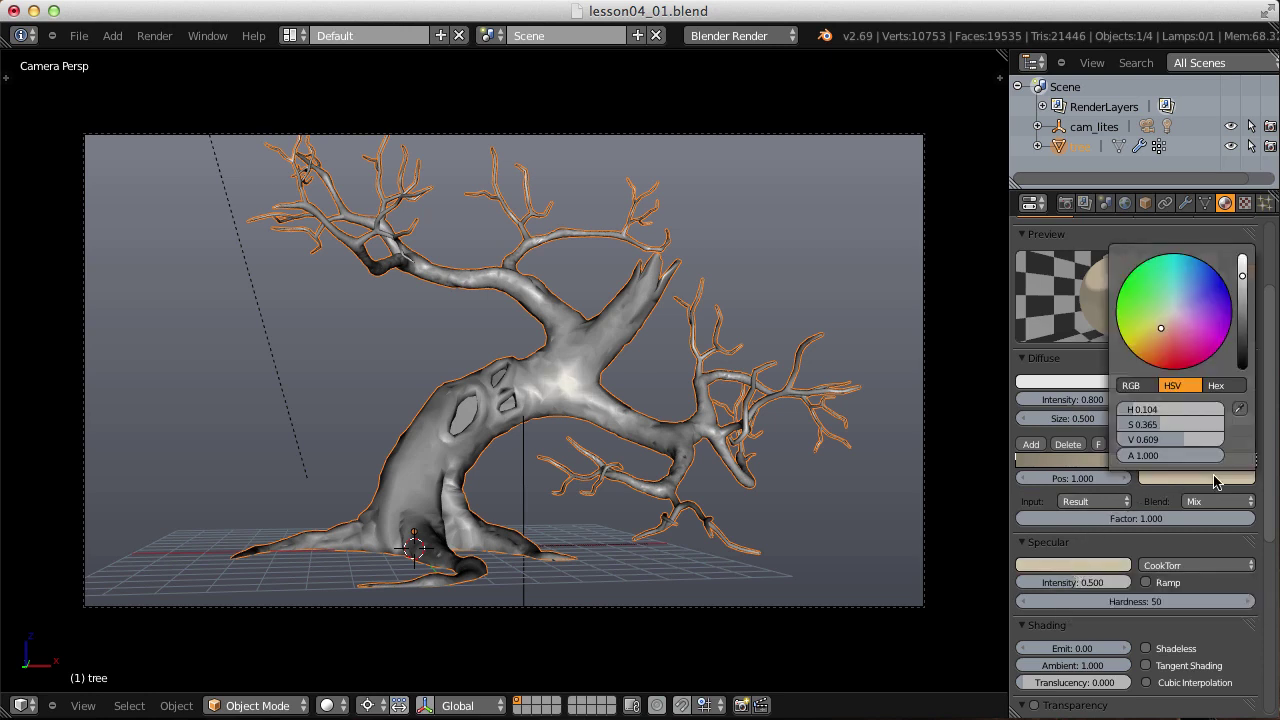
left_click_drag(1243, 280, 1244, 292)
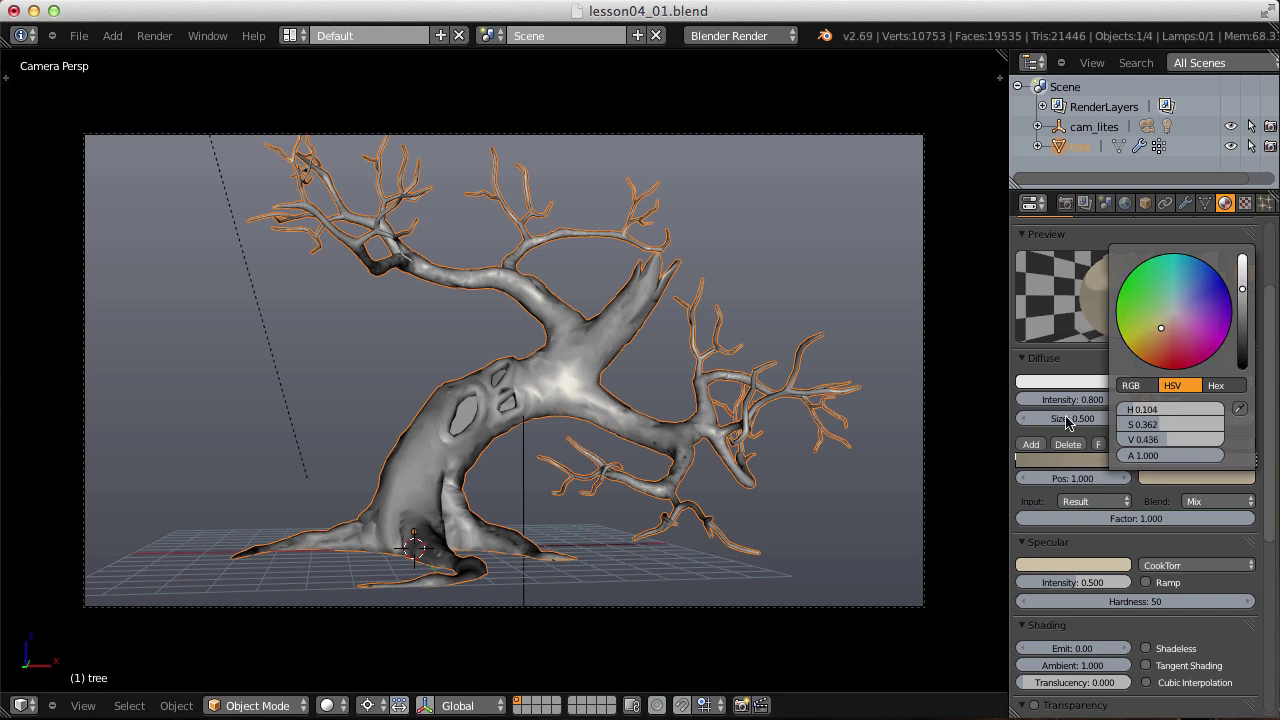
left_click(1020, 462)
left_click(1236, 479)
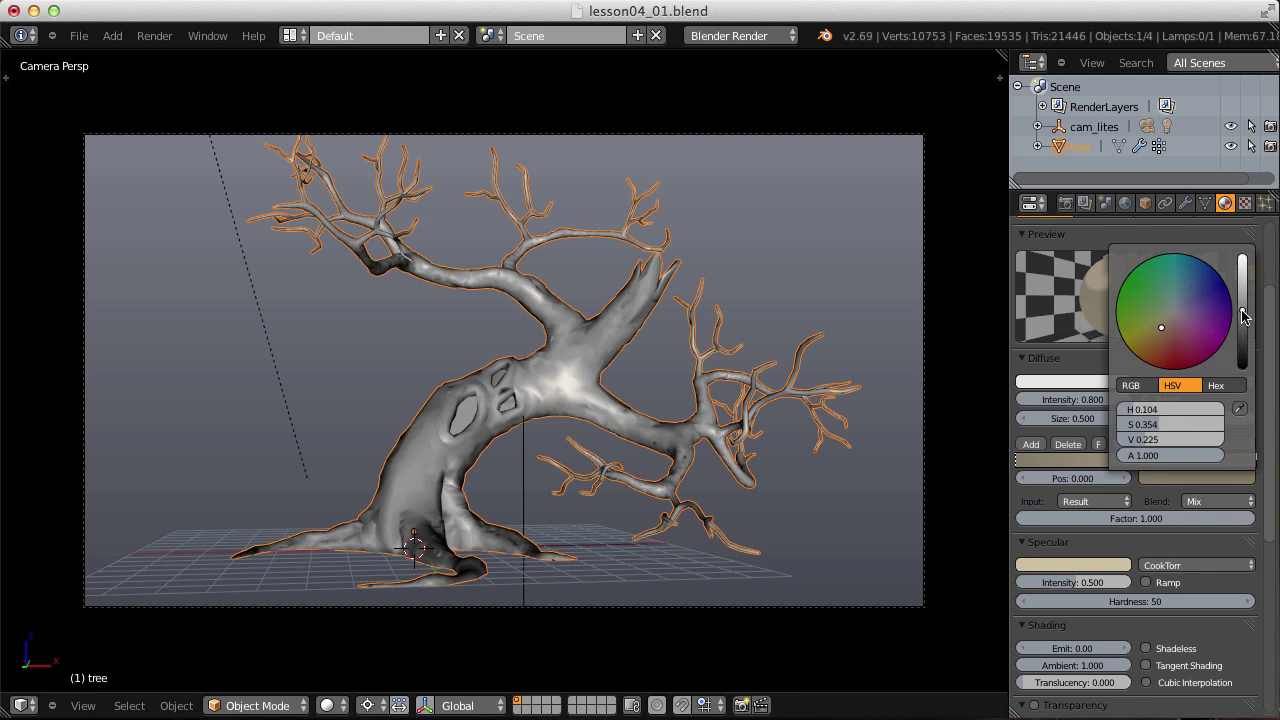
left_click_drag(1244, 316, 1245, 330)
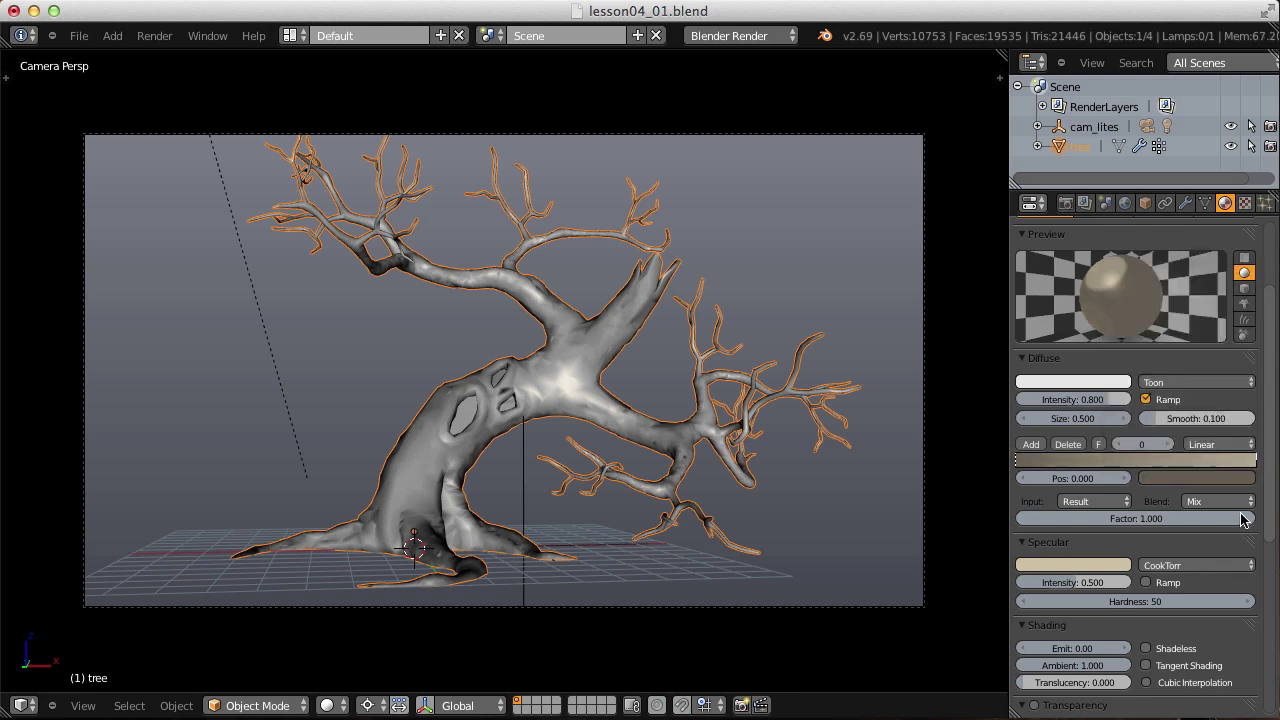
Brighten the specular colour slightly, set the Specular shader to Toon, and render a test.
left_click(1066, 566)
left_click(1120, 376)
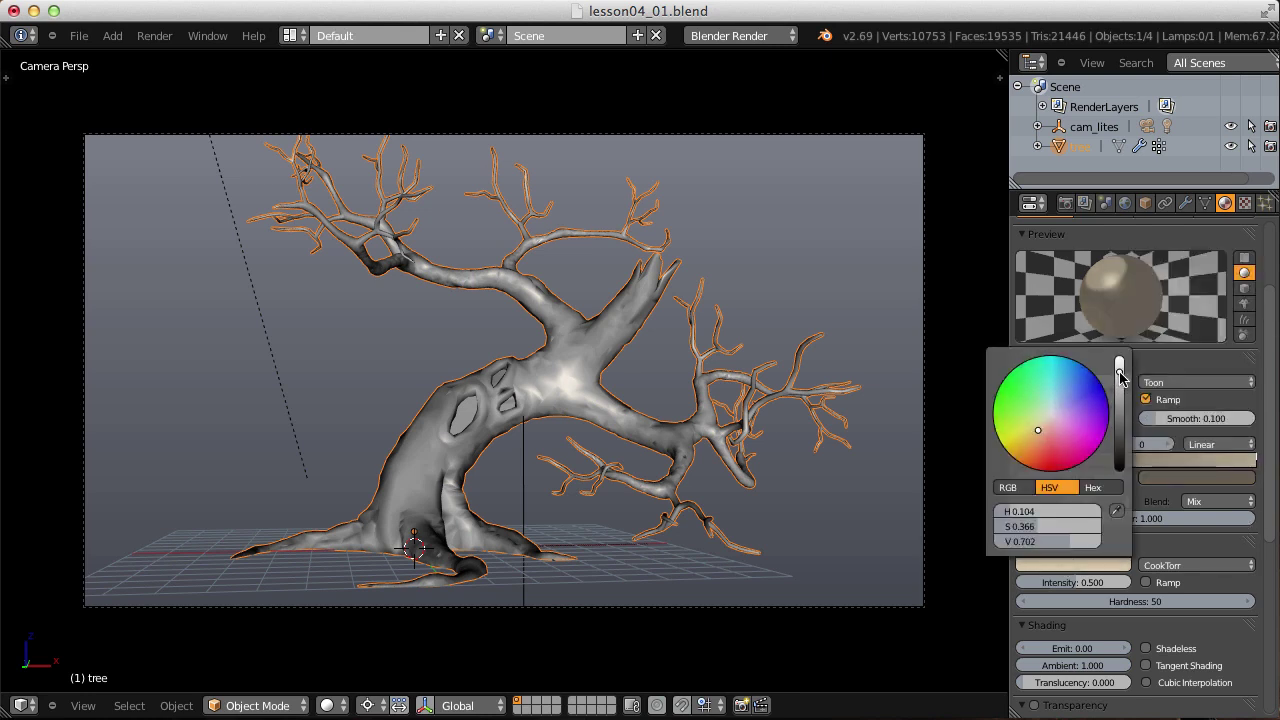
left_click_drag(1120, 376, 1121, 372)
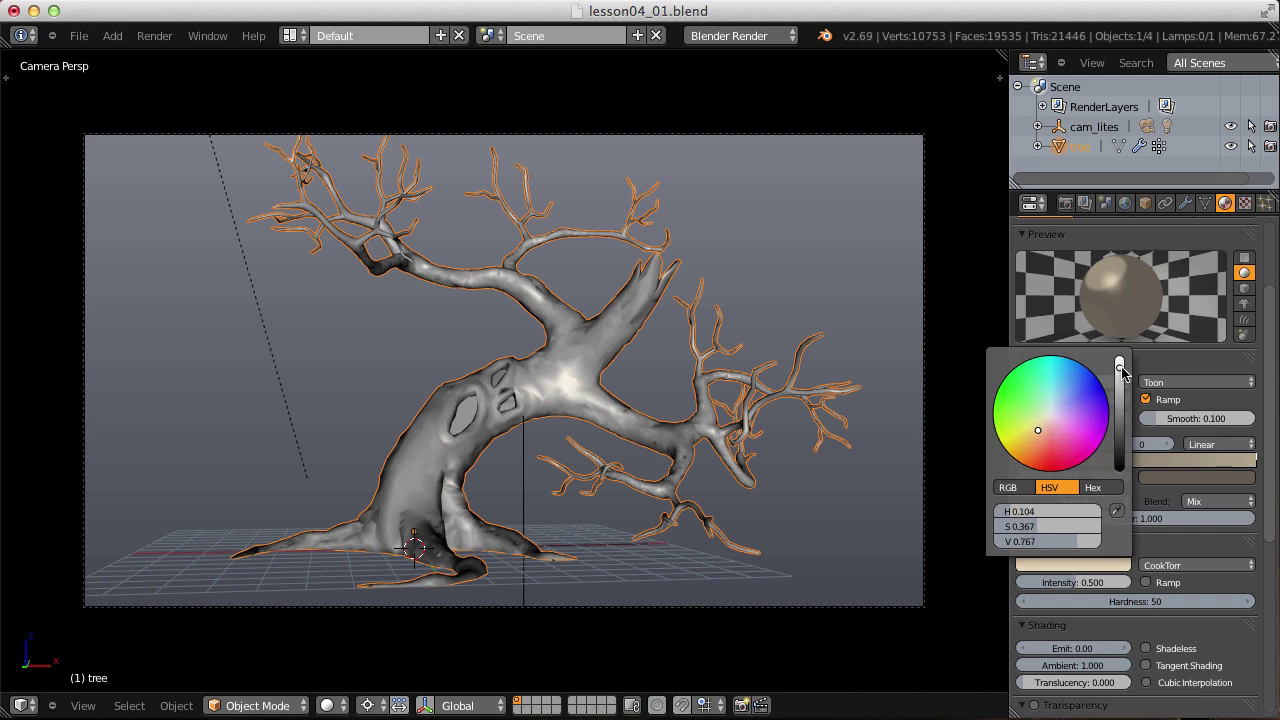
left_click(1198, 566)
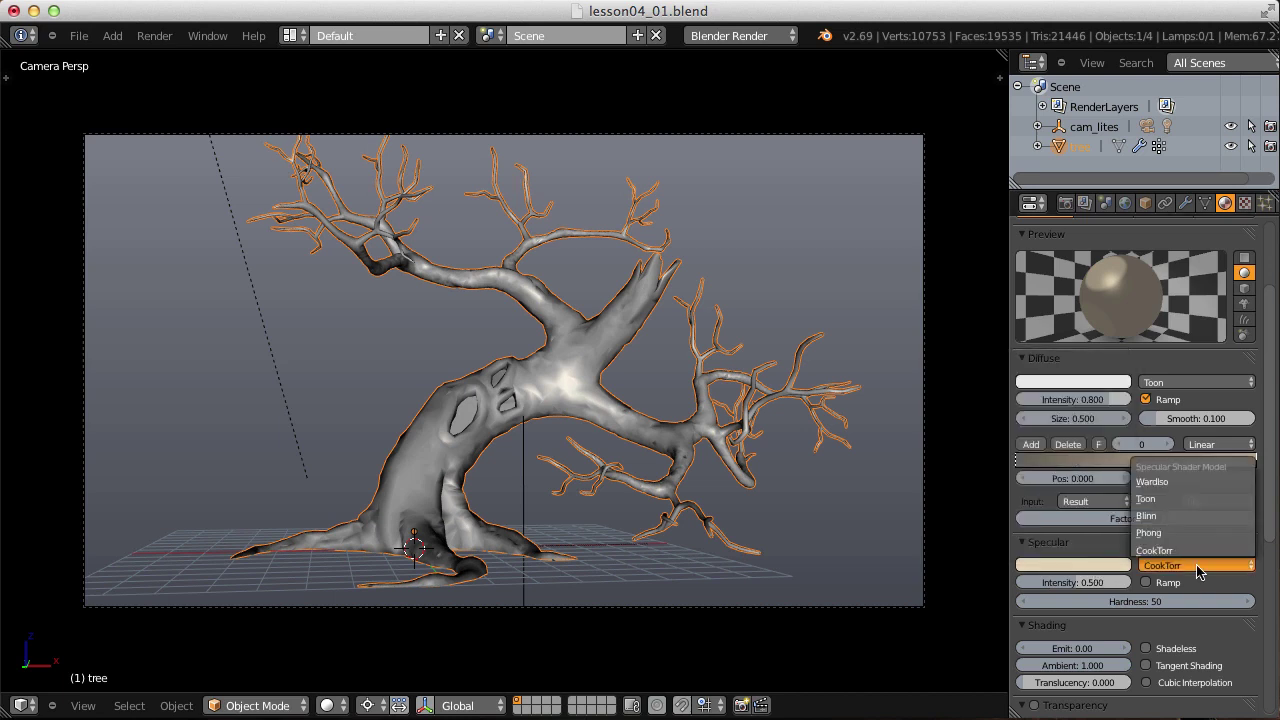
left_click(1187, 499)
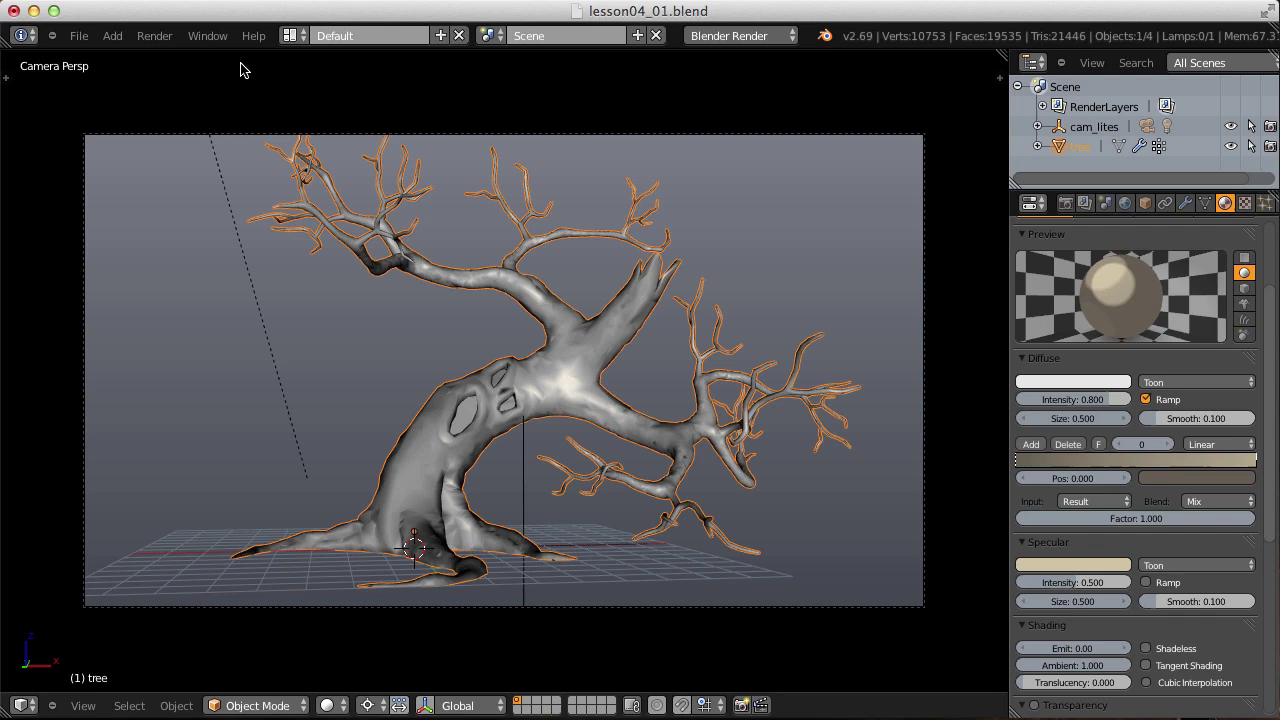
left_click(154, 35)
left_click(160, 55)
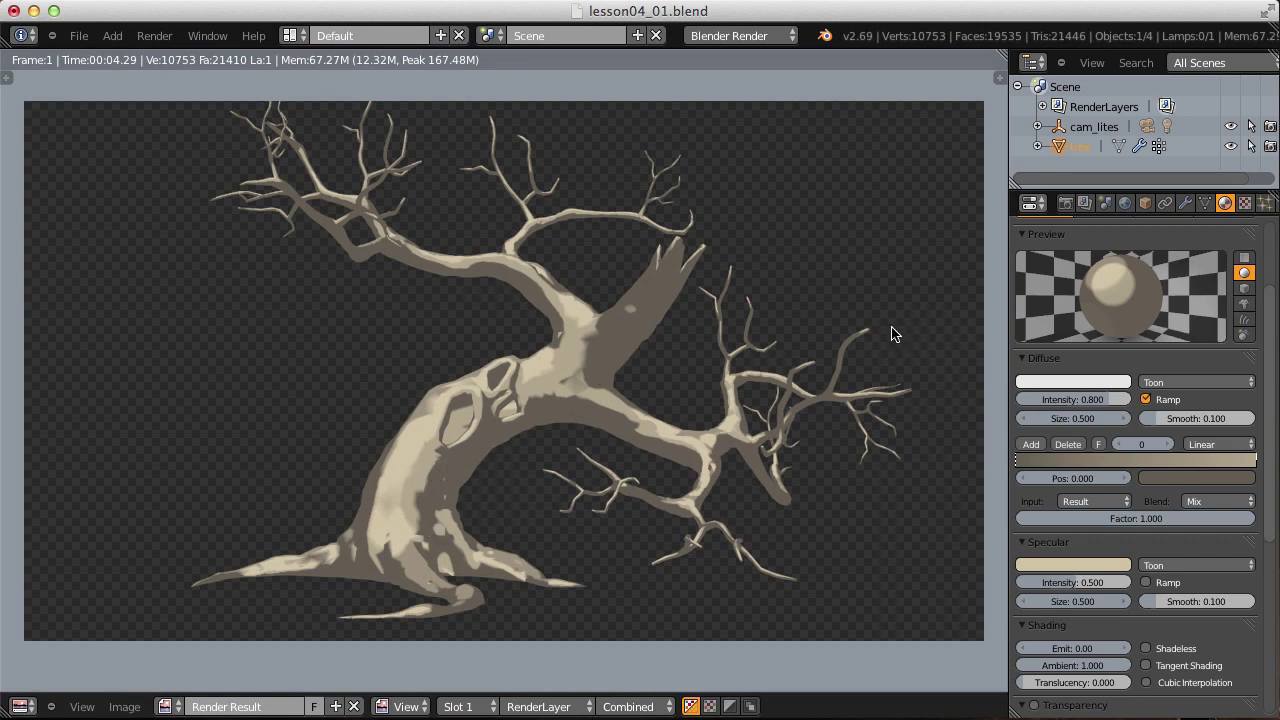
Leave the beige toon render result and return to the camera view of the tree.
key("Escape")
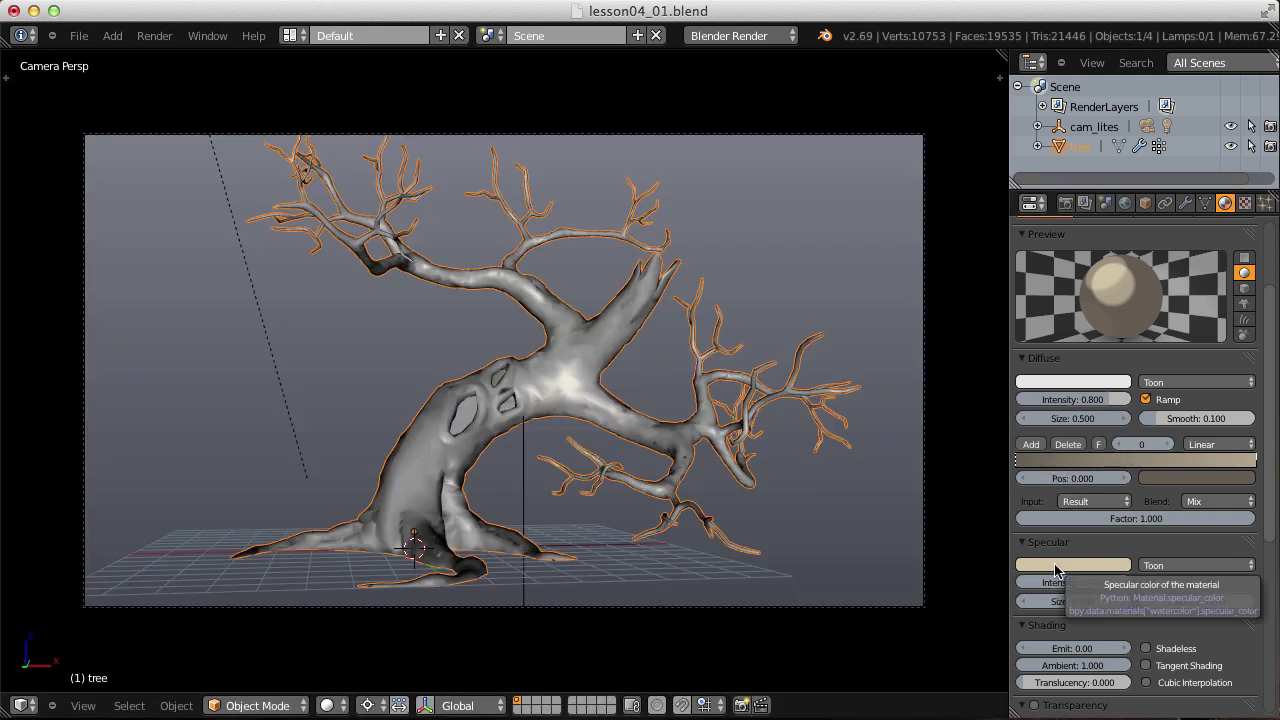
Create a new World and paste the beige colour into its Horizon Color.
left_click(1125, 203)
left_click(1142, 265)
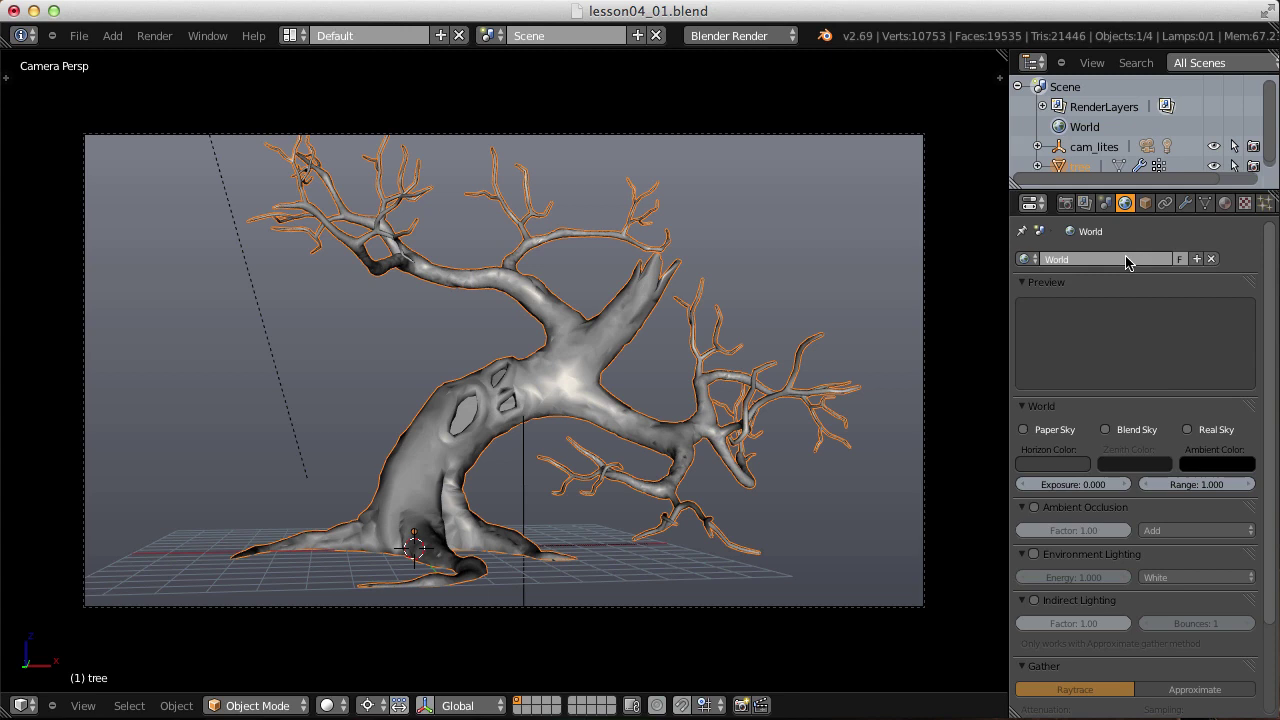
left_click(1058, 466)
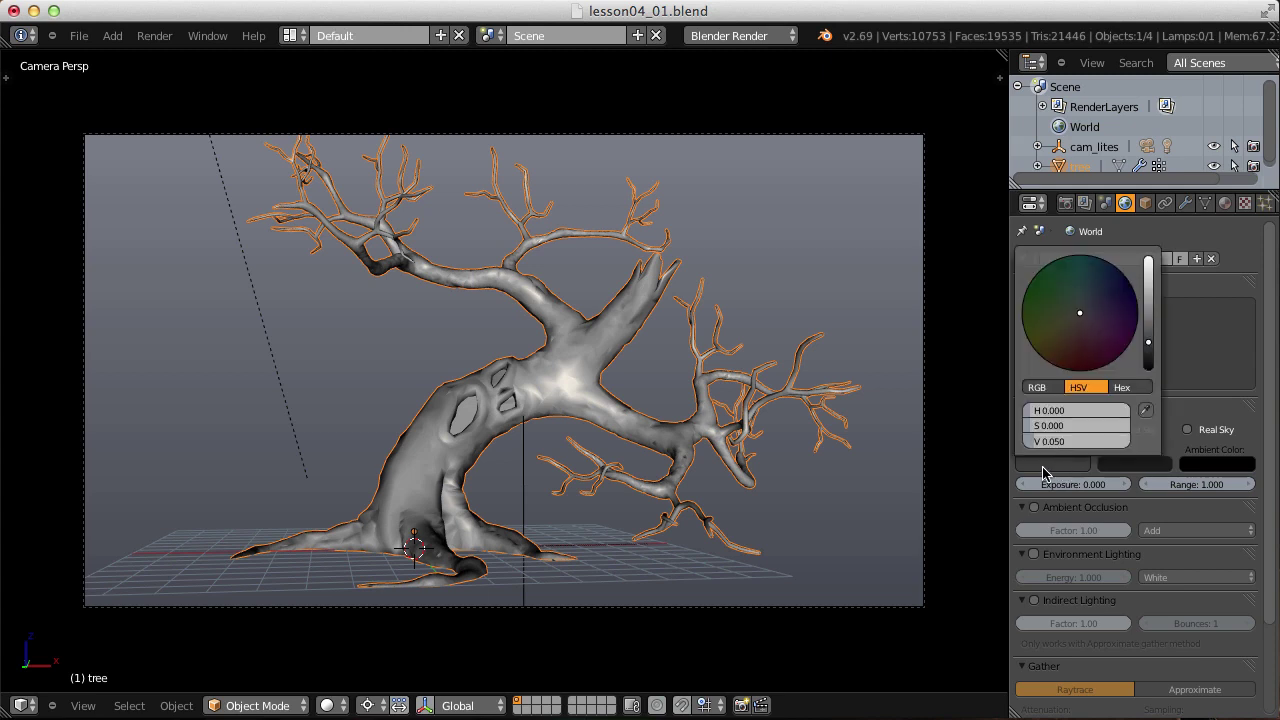
key("ctrl+v")
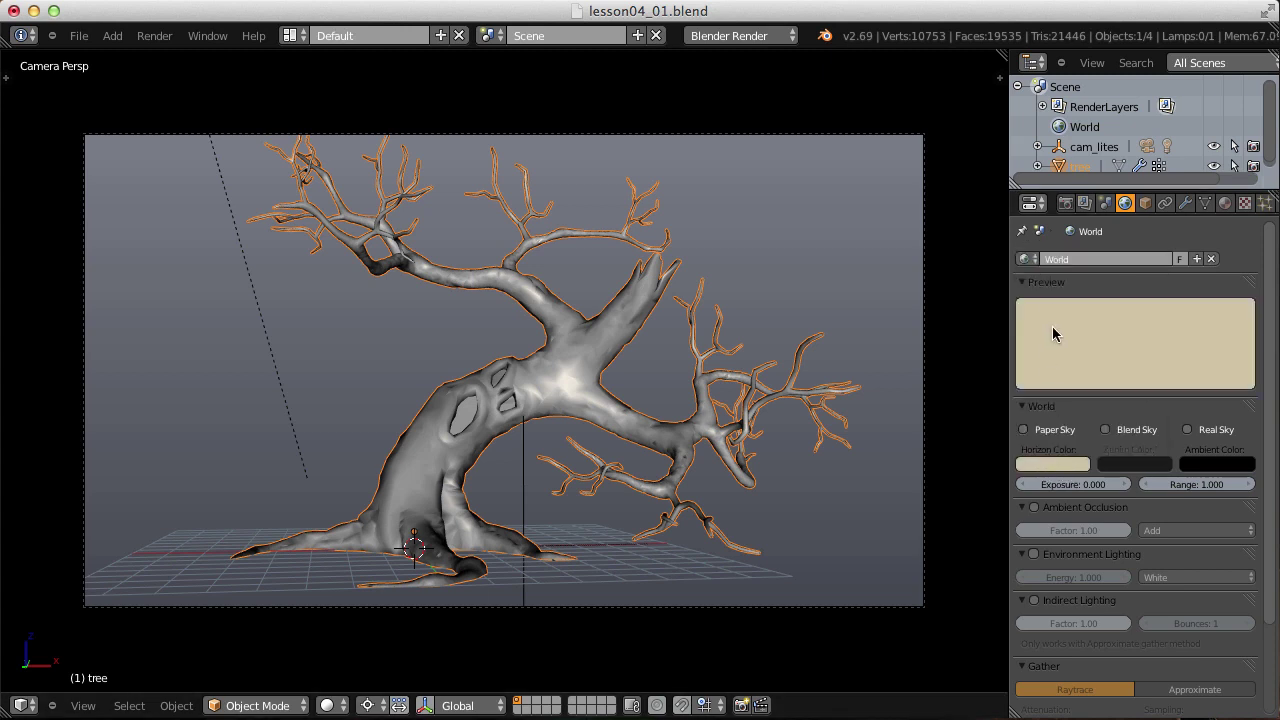
Set the render Shading Alpha to Sky and render the tree over the beige background.
left_click(1065, 203)
left_click(1068, 560)
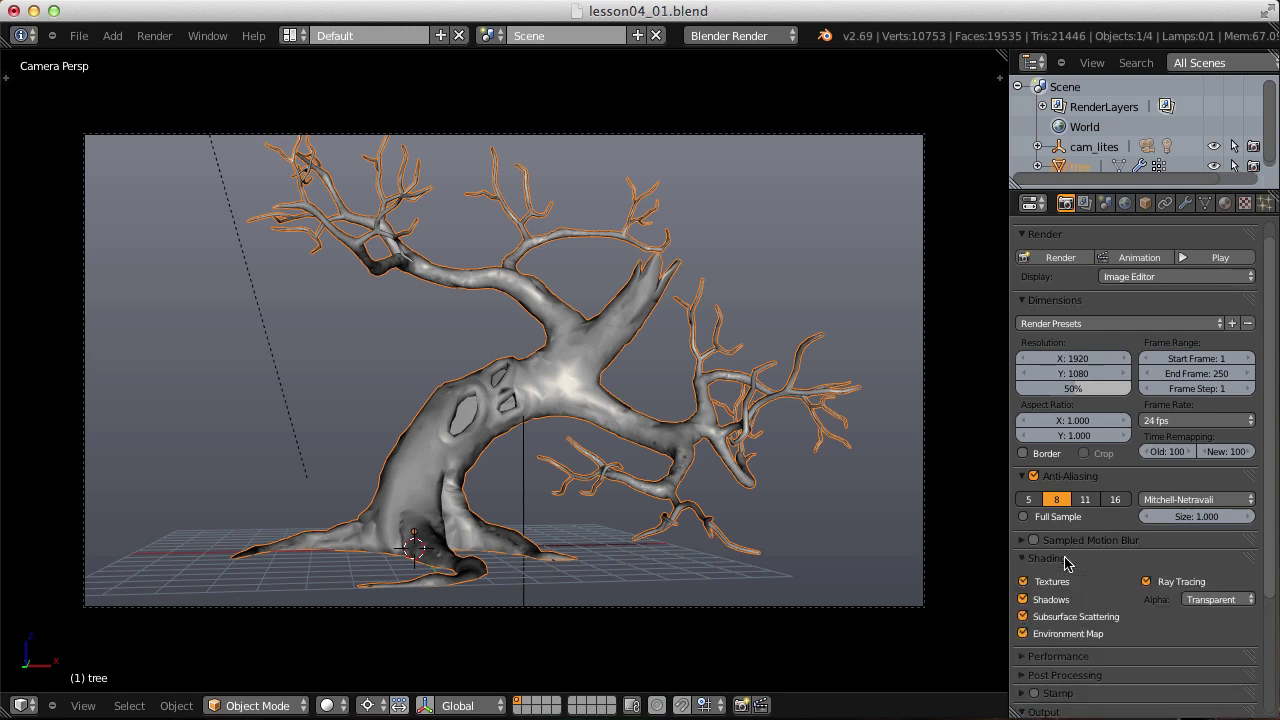
left_click(1230, 600)
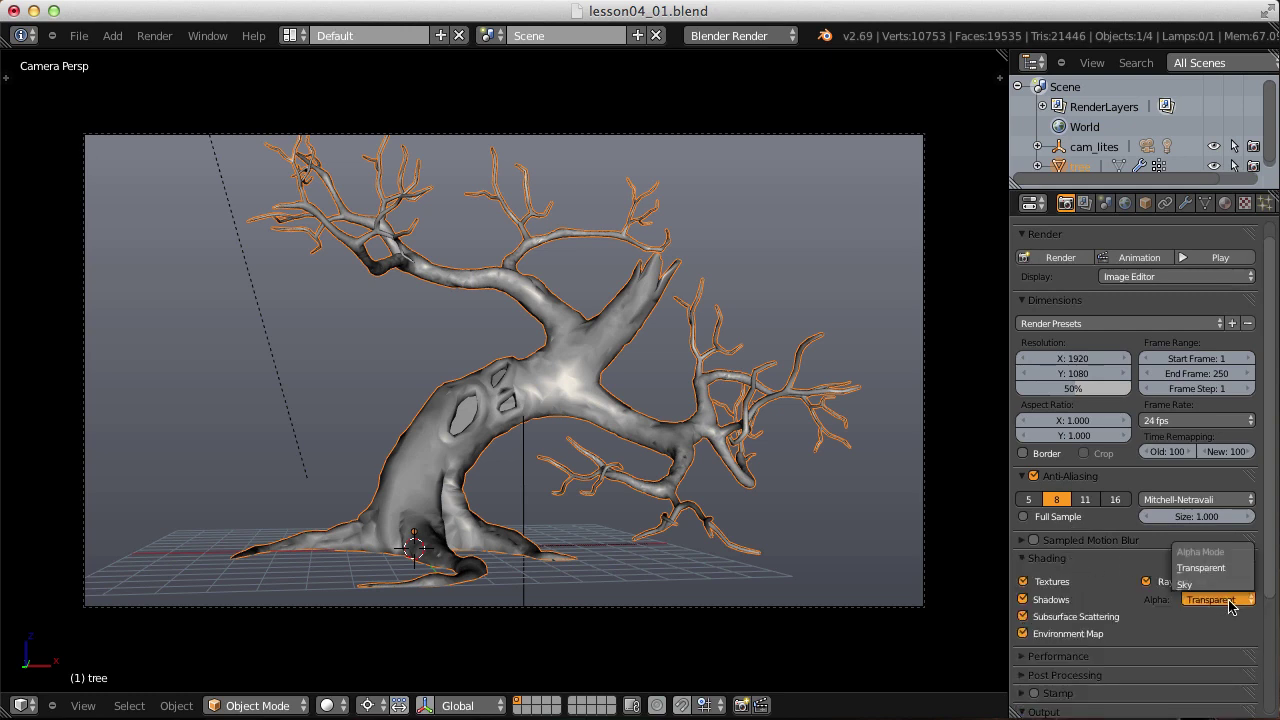
left_click(1210, 585)
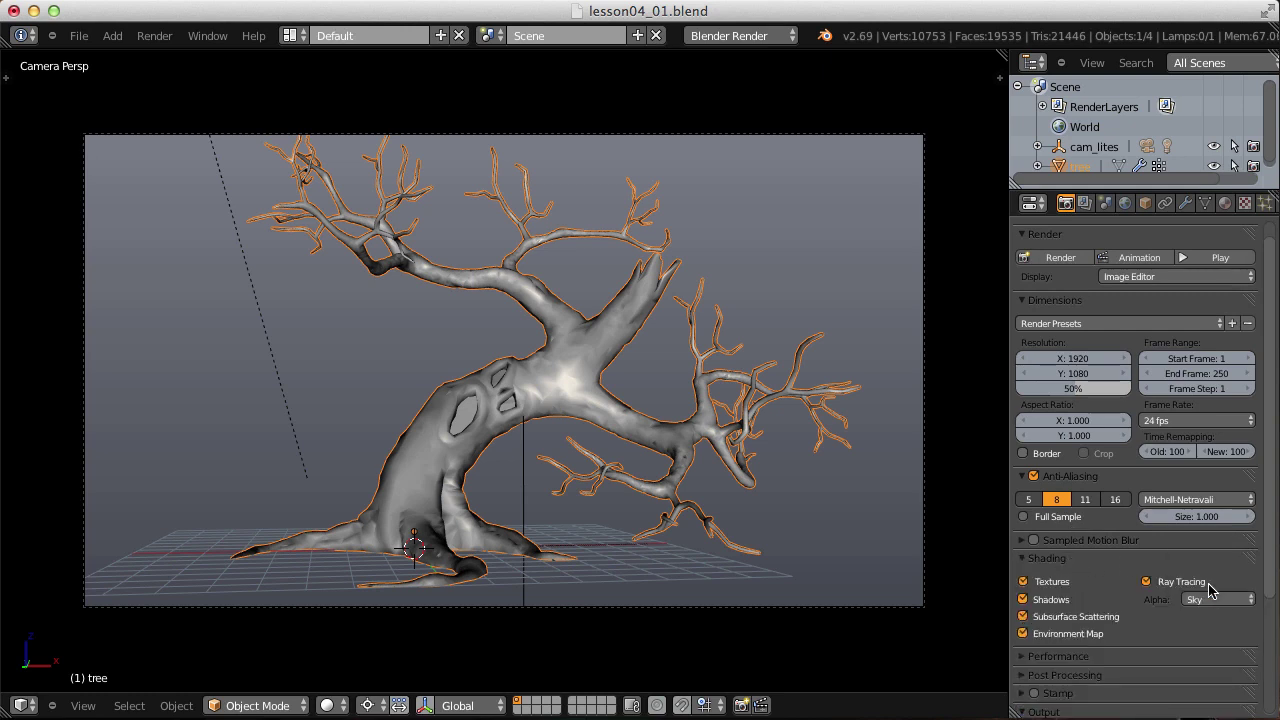
left_click(1225, 203)
left_click(154, 35)
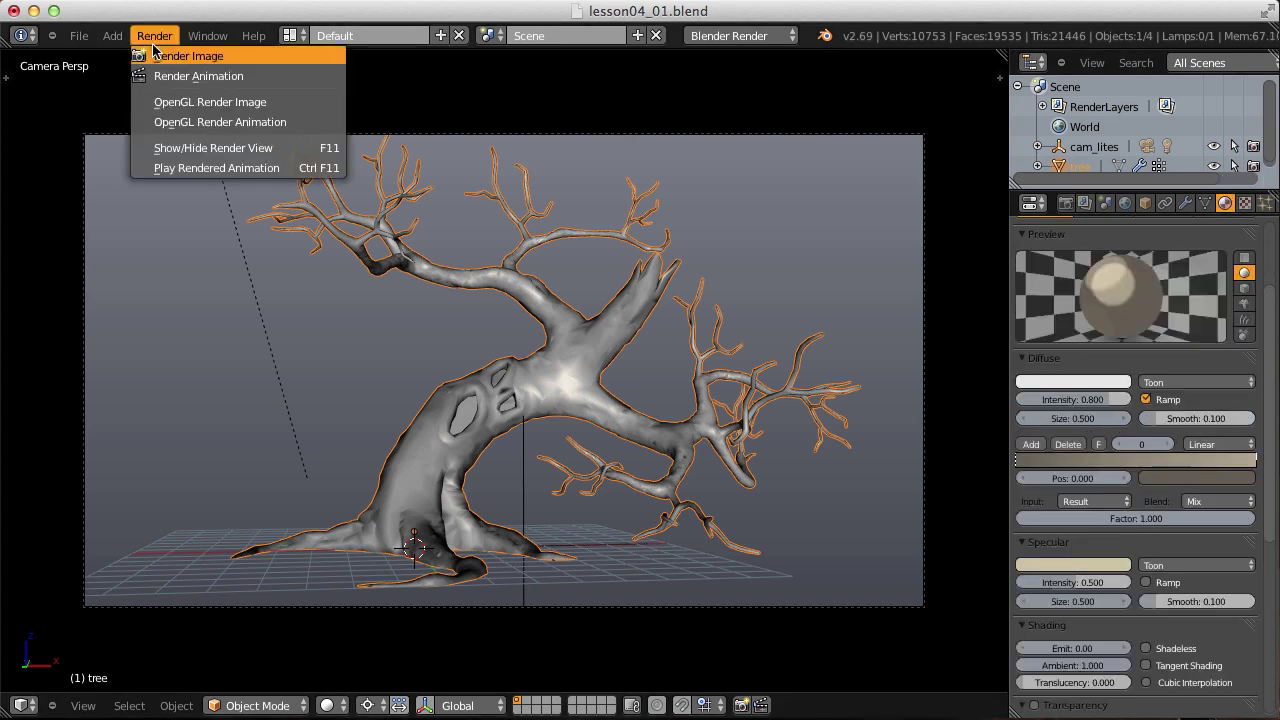
left_click(166, 52)
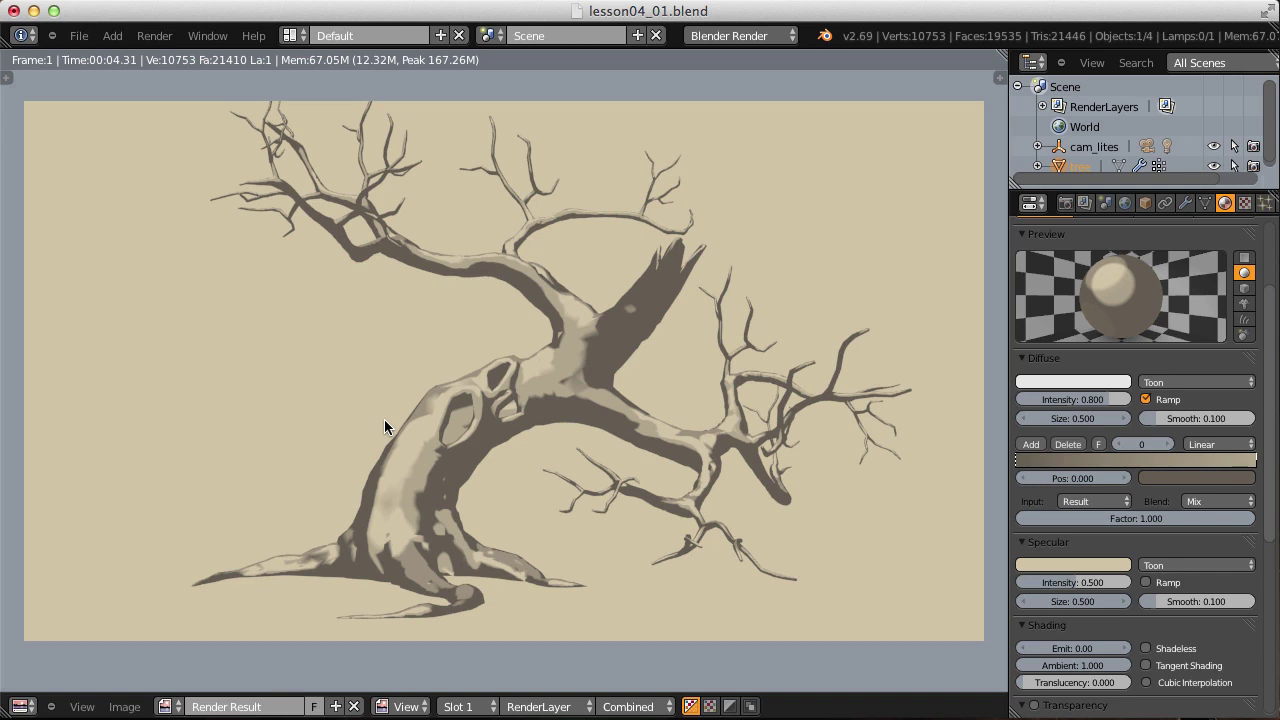
In empty render slot 2, set the Decimate ratio to 0.01 and render the tree.
left_click(465, 706)
left_click(458, 664)
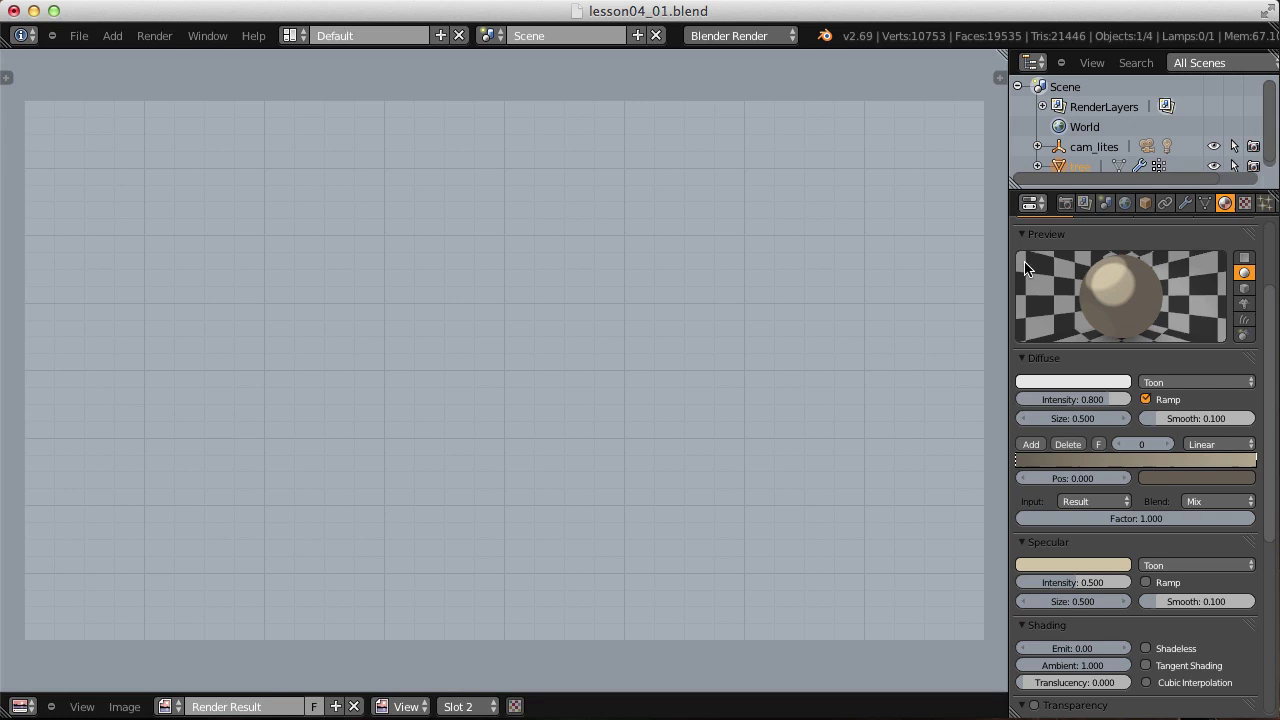
left_click(1185, 203)
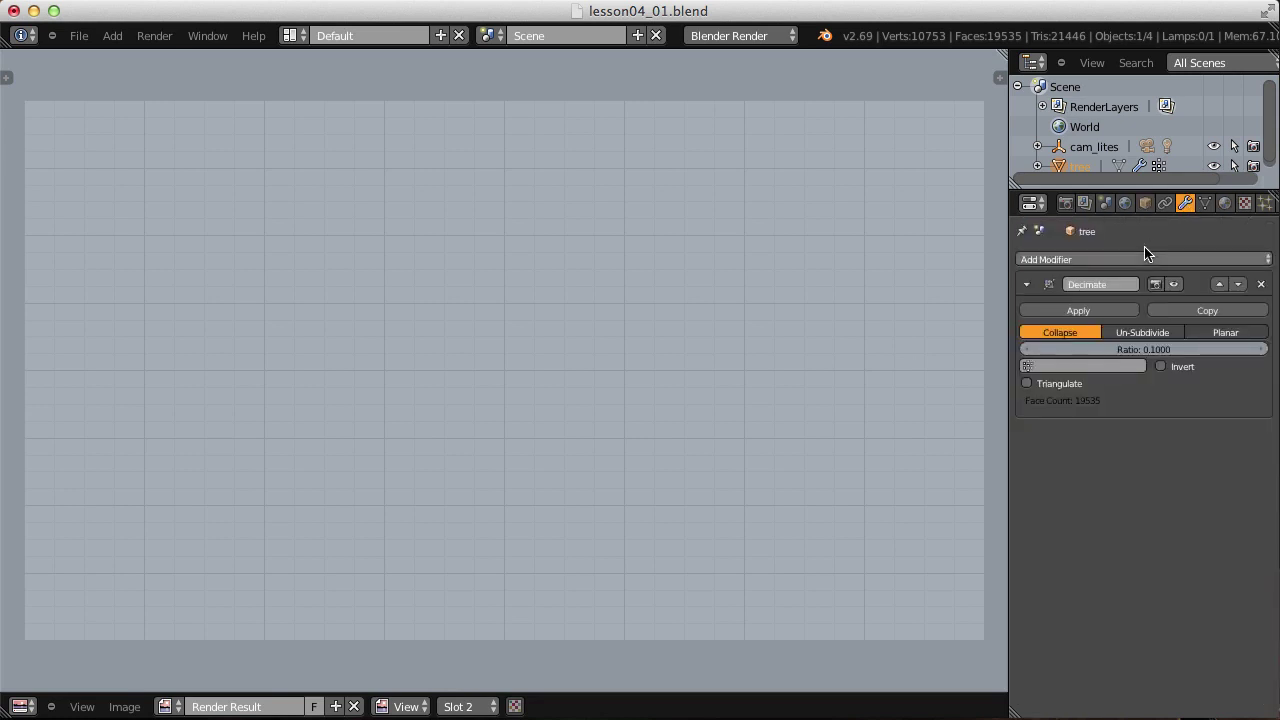
left_click(1172, 350)
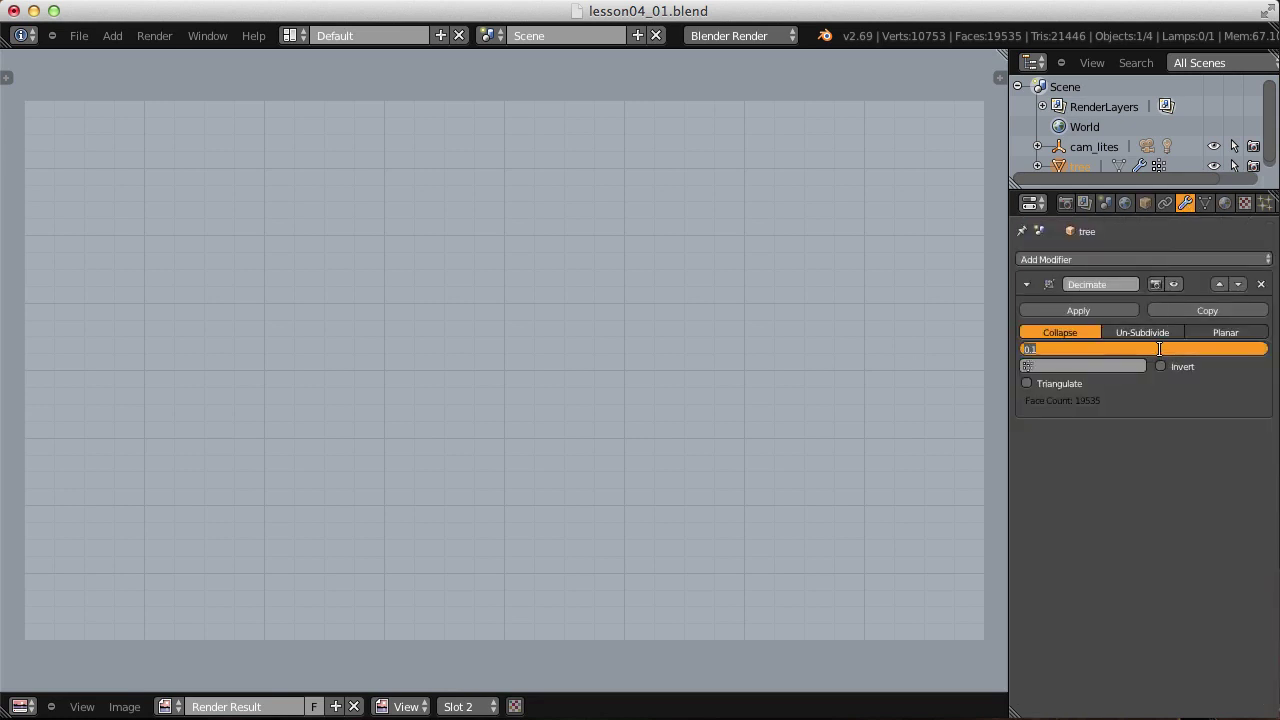
type(".01")
key("Return")
left_click(154, 35)
left_click(173, 57)
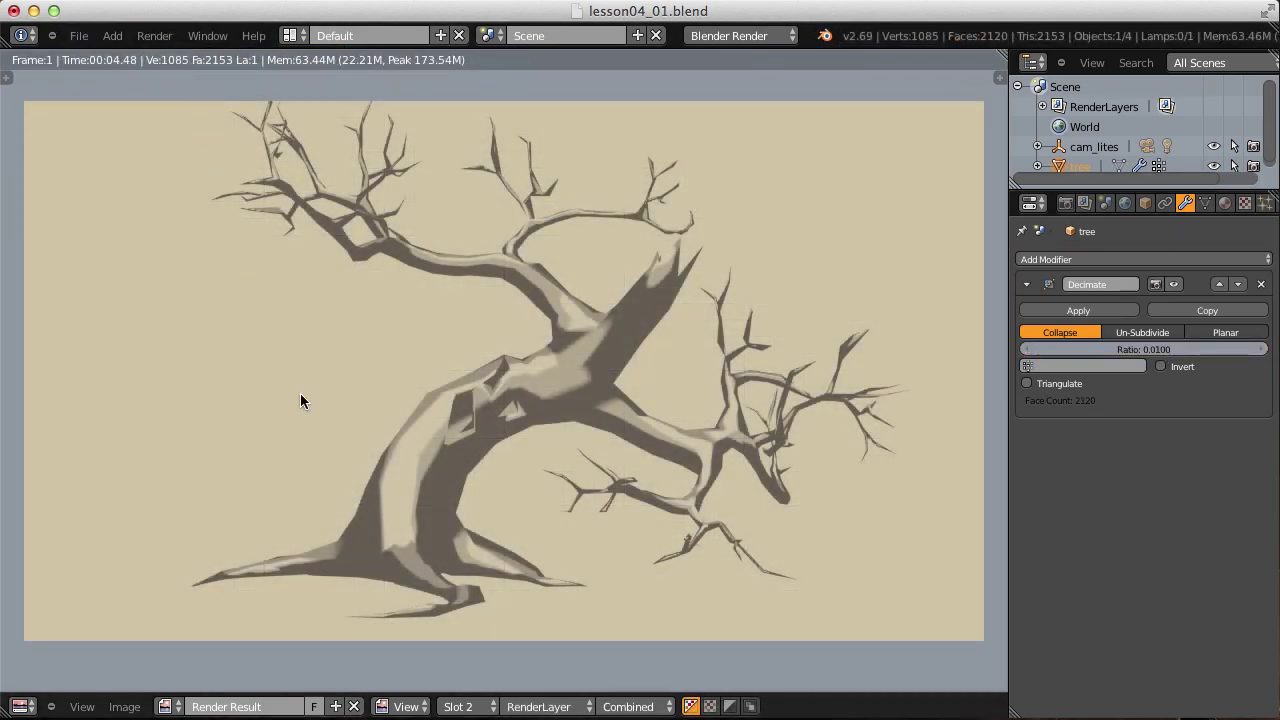
Raise the Decimate ratio to 0.03 and render the tree again.
left_click(1142, 348)
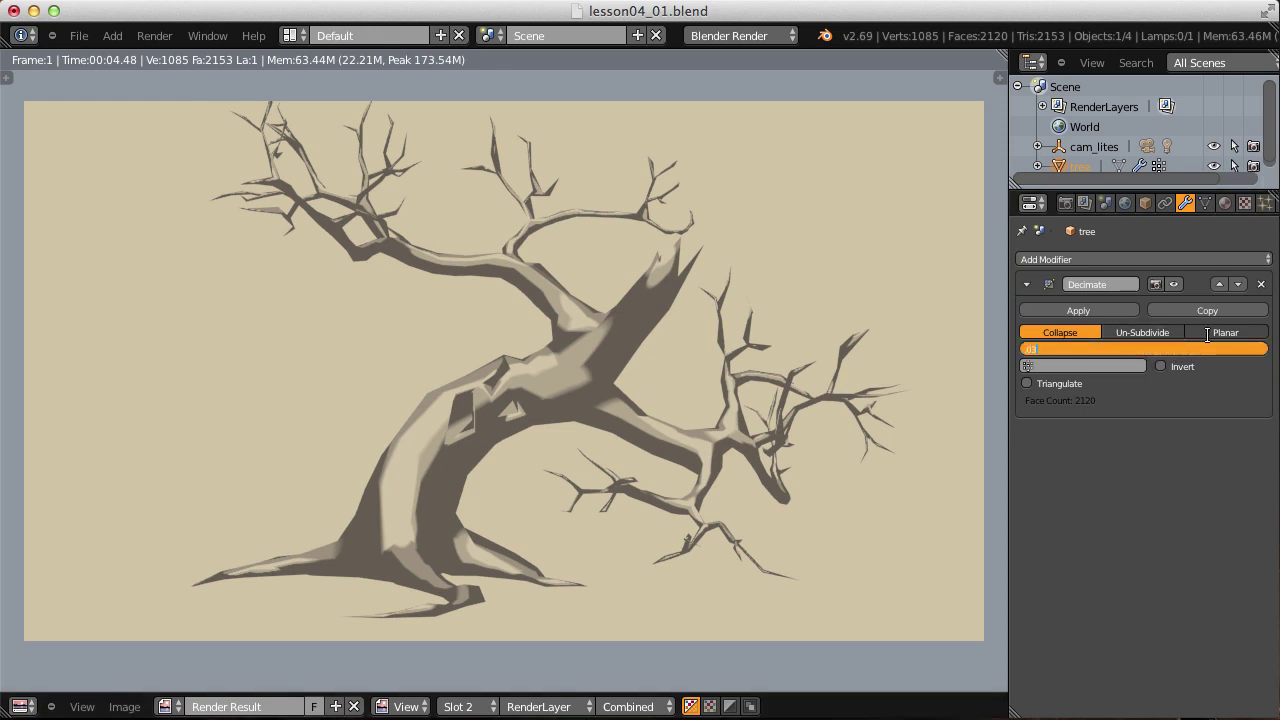
type(".03")
key("Return")
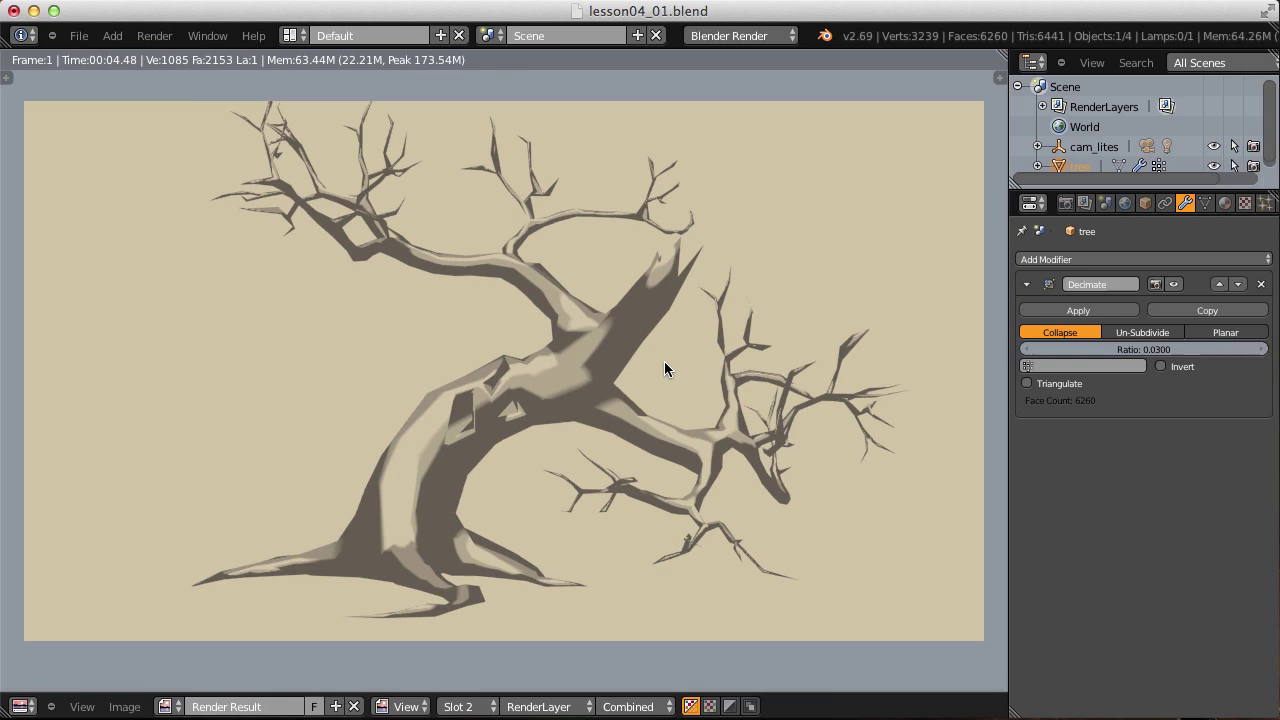
left_click(154, 35)
left_click(178, 51)
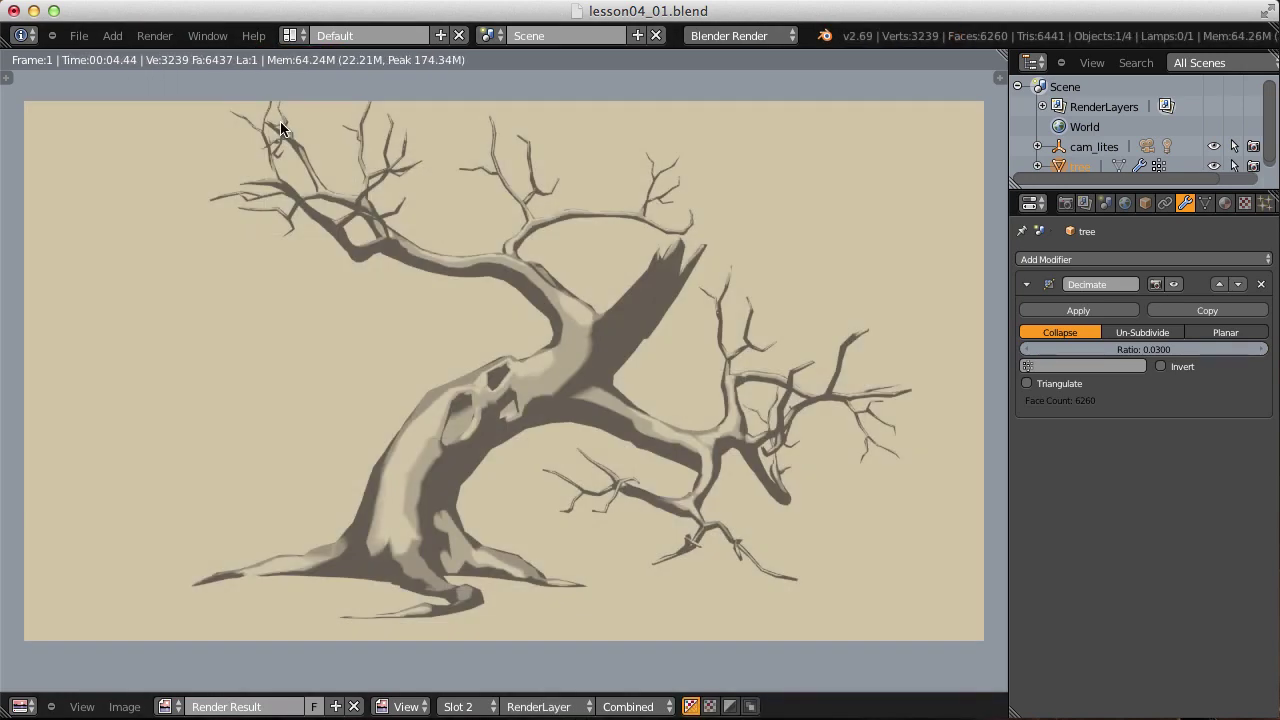
Set the Decimate ratio to 0.05 and render the tree into empty slot 3.
left_click(1127, 345)
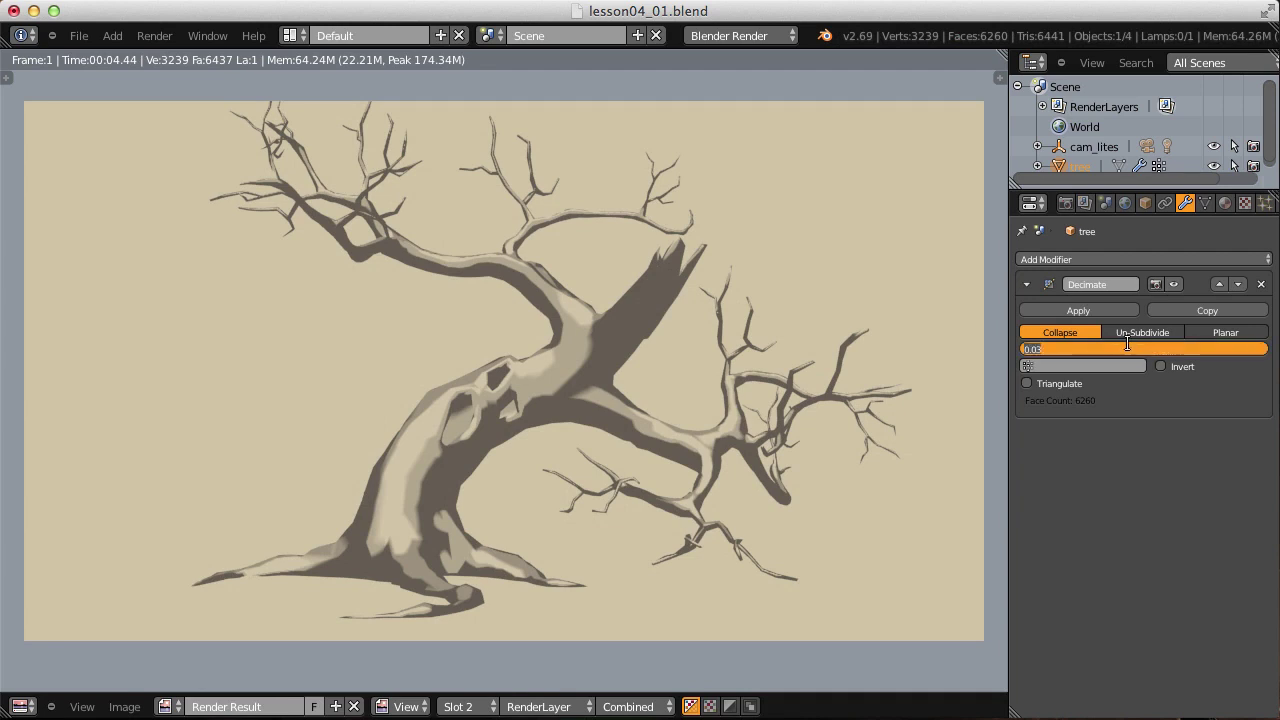
type(".05")
key("Return")
left_click(465, 706)
left_click(468, 660)
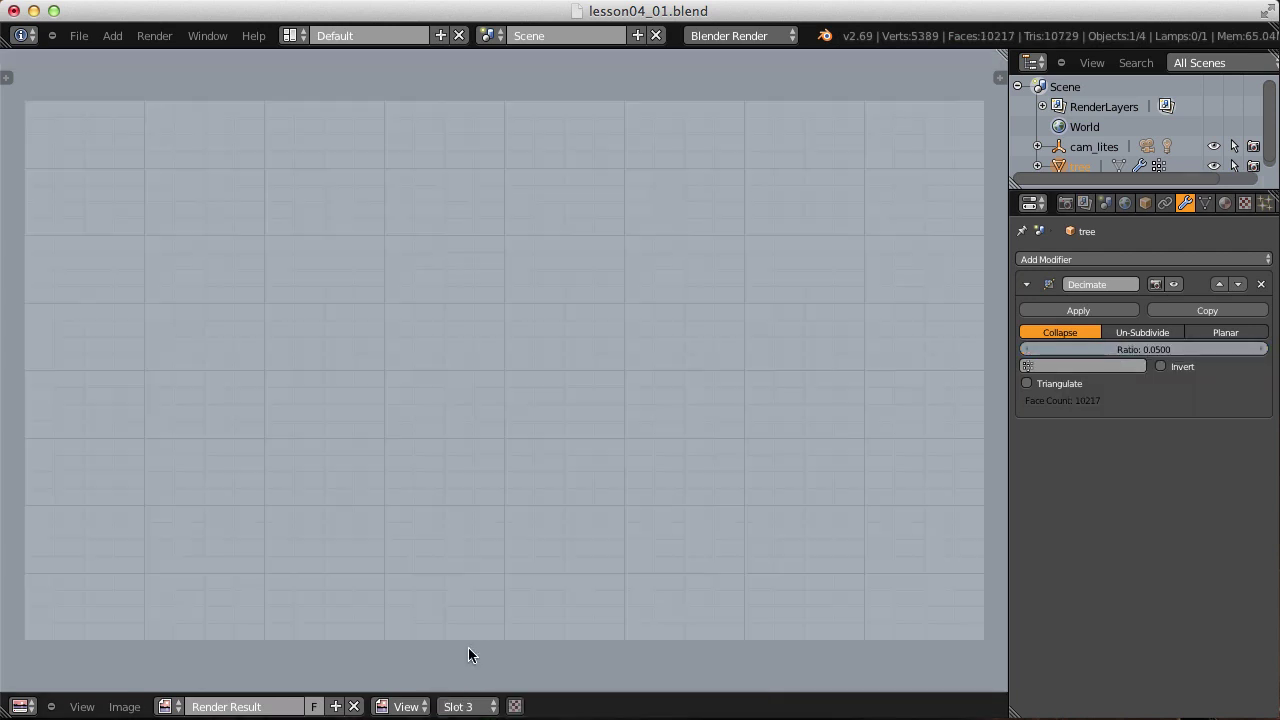
left_click(154, 36)
left_click(158, 57)
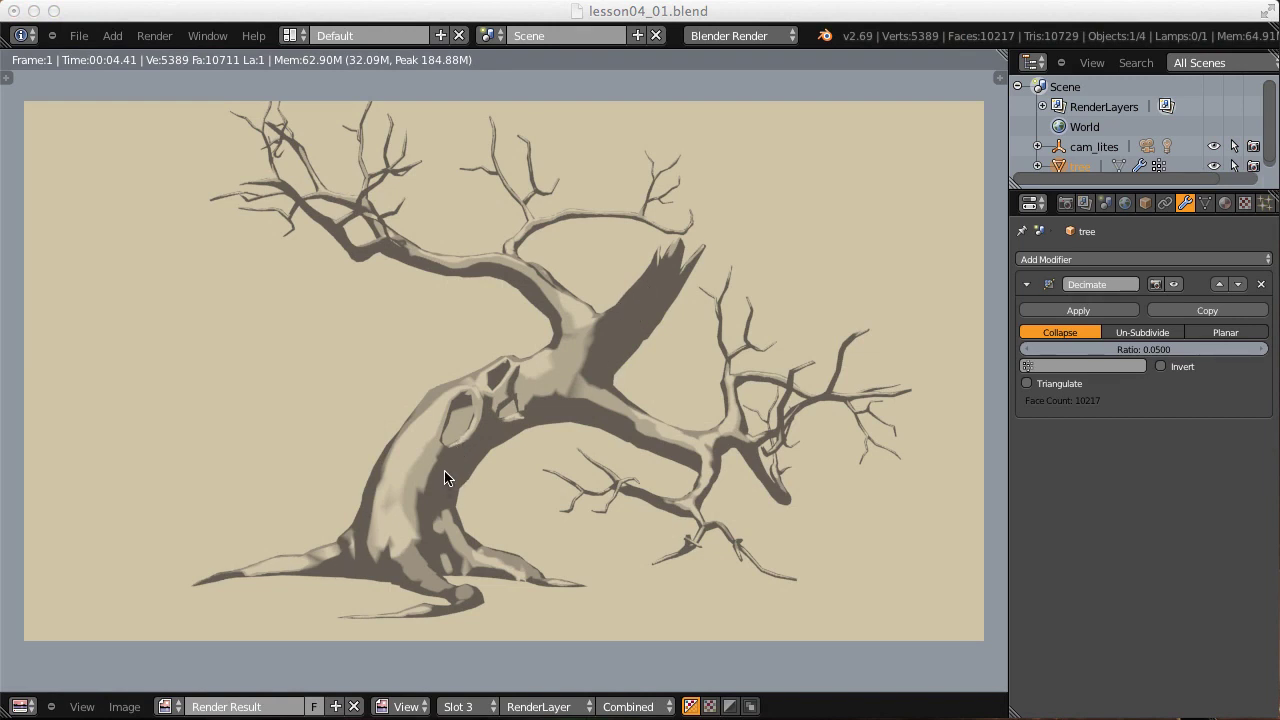
Add a new Freestyle line set in the Render Layers settings.
left_click(1065, 202)
scroll(1237, 360, "down", 5)
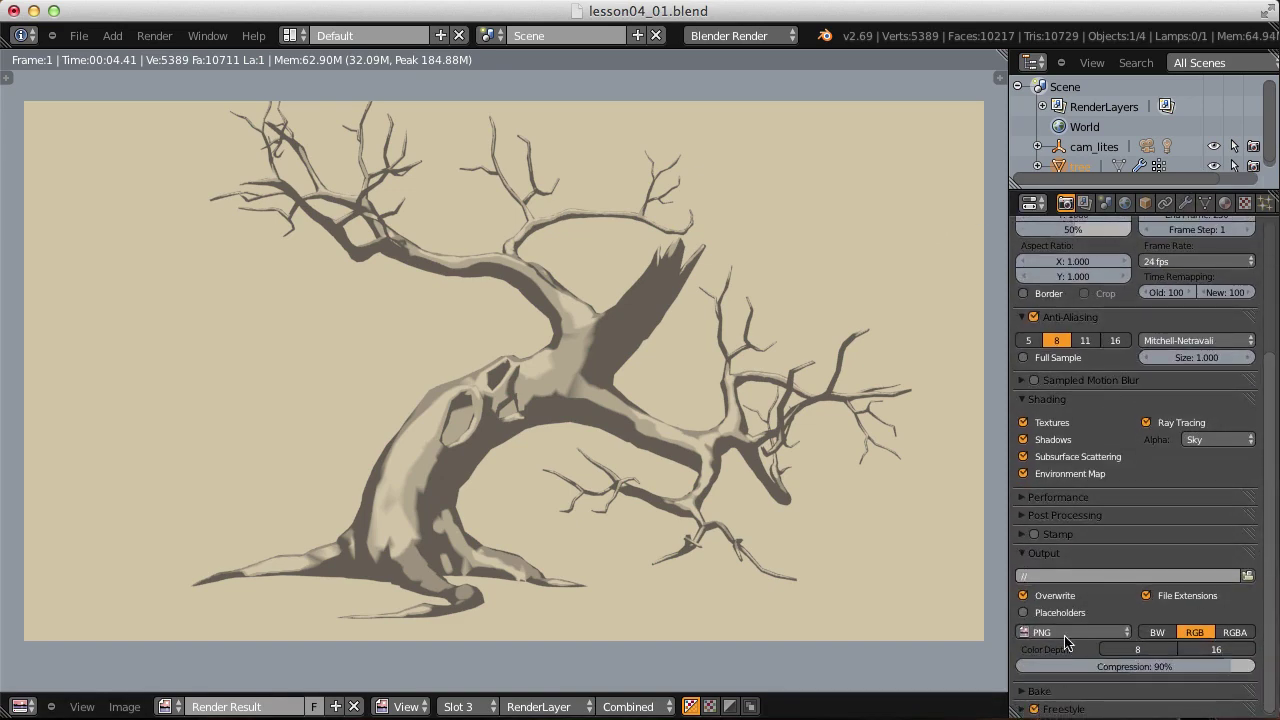
left_click(1086, 203)
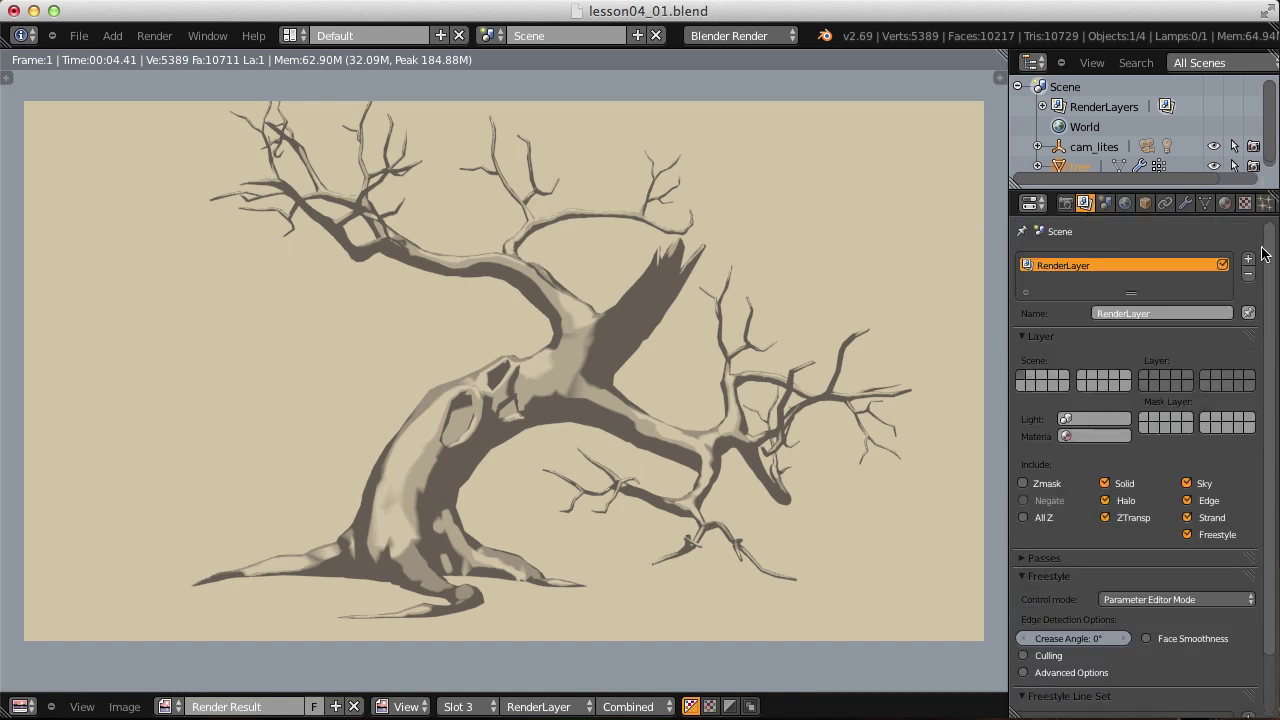
scroll(1265, 255, "down", 3)
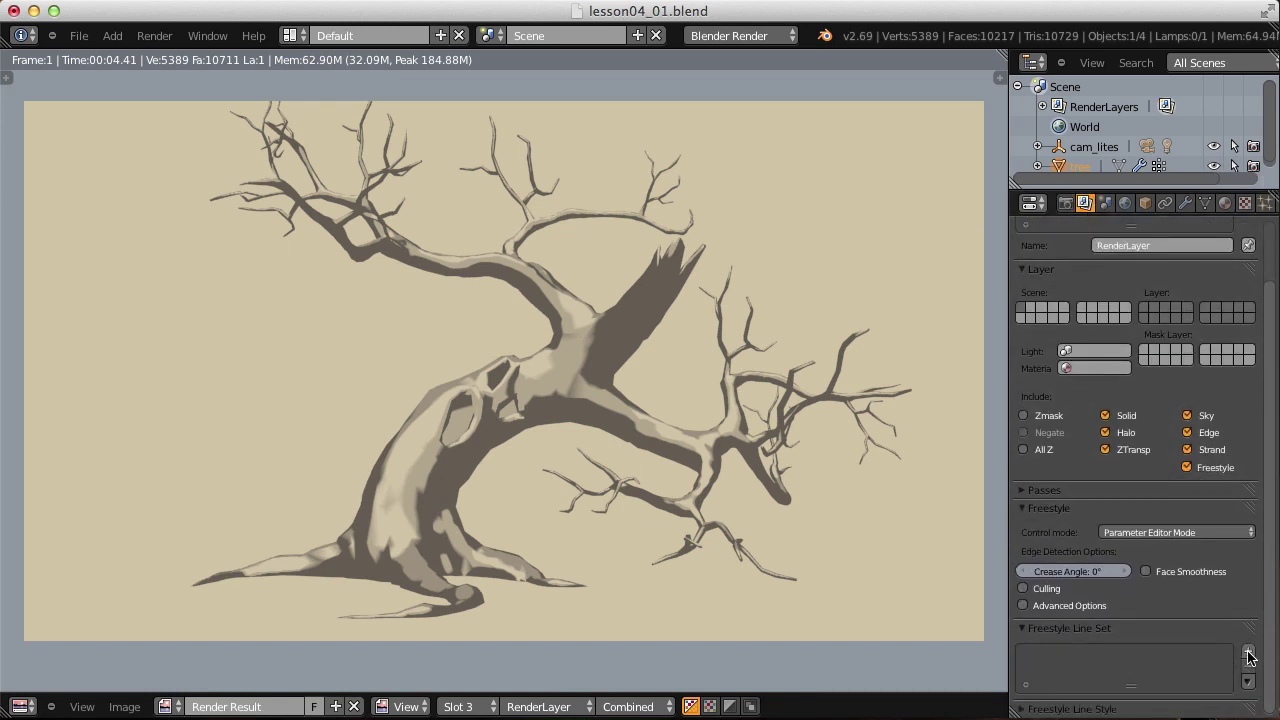
left_click(1248, 651)
Turn off Border and Crease edges so only silhouettes draw, and render the outlined tree.
scroll(1272, 424, "down", 6)
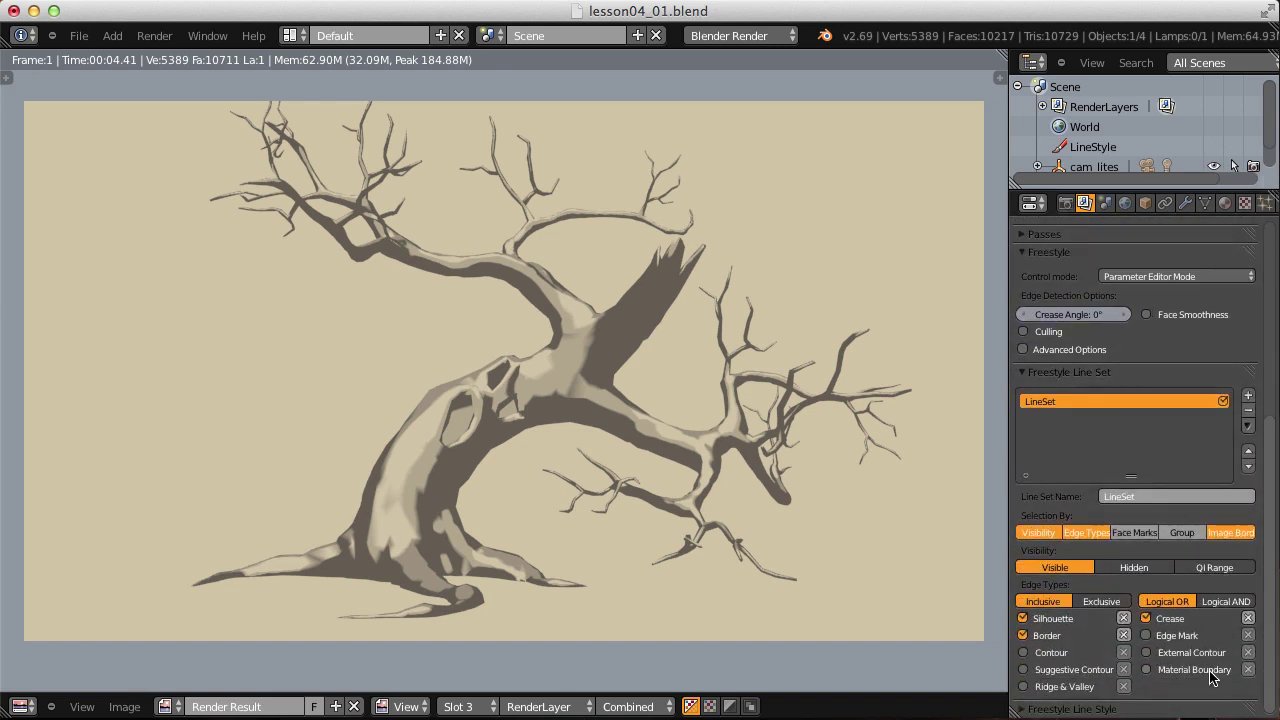
left_click(1023, 635)
left_click(1150, 621)
left_click(154, 35)
left_click(190, 54)
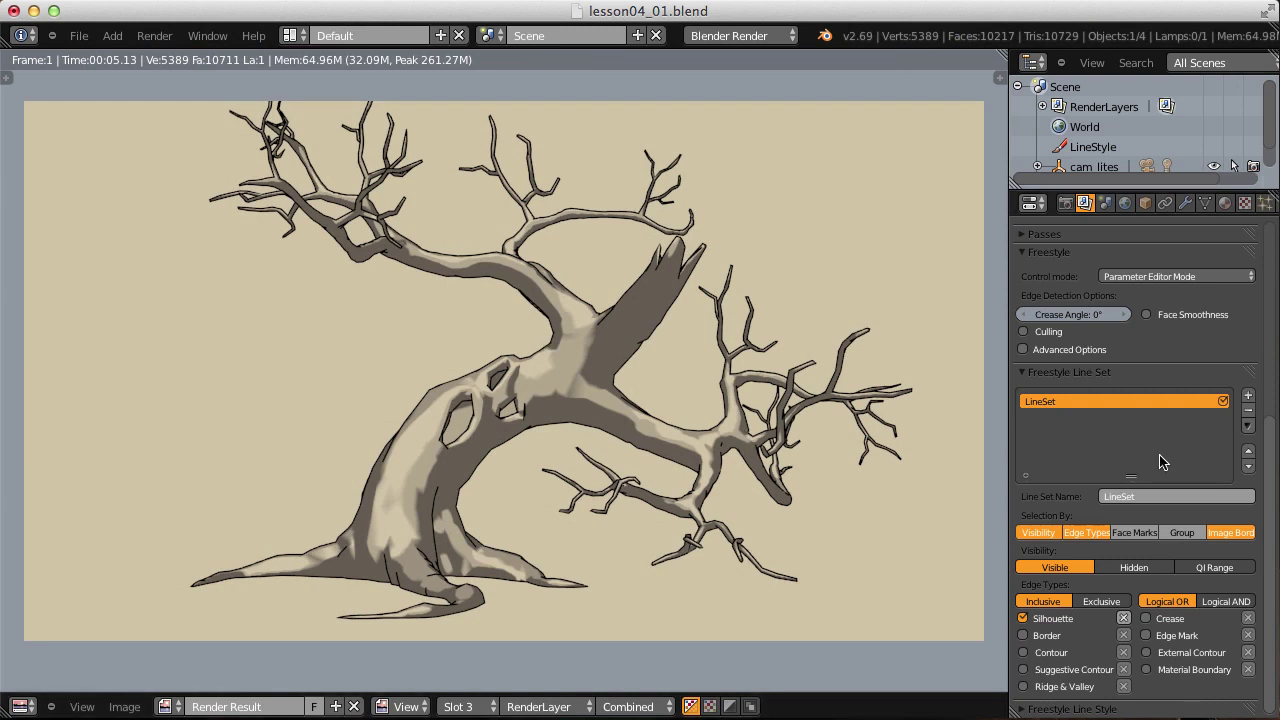
scroll(1180, 508, "down", 5)
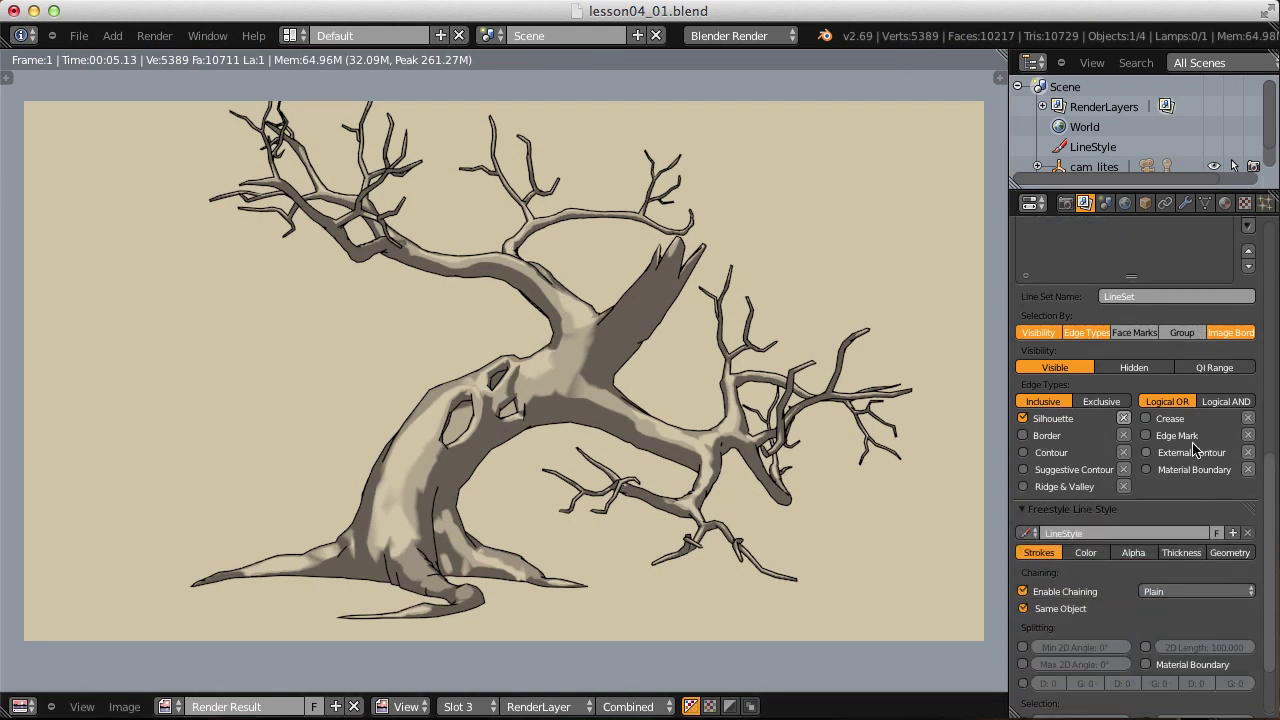
scroll(1193, 450, "down", 1)
scroll(1193, 450, "down", 1)
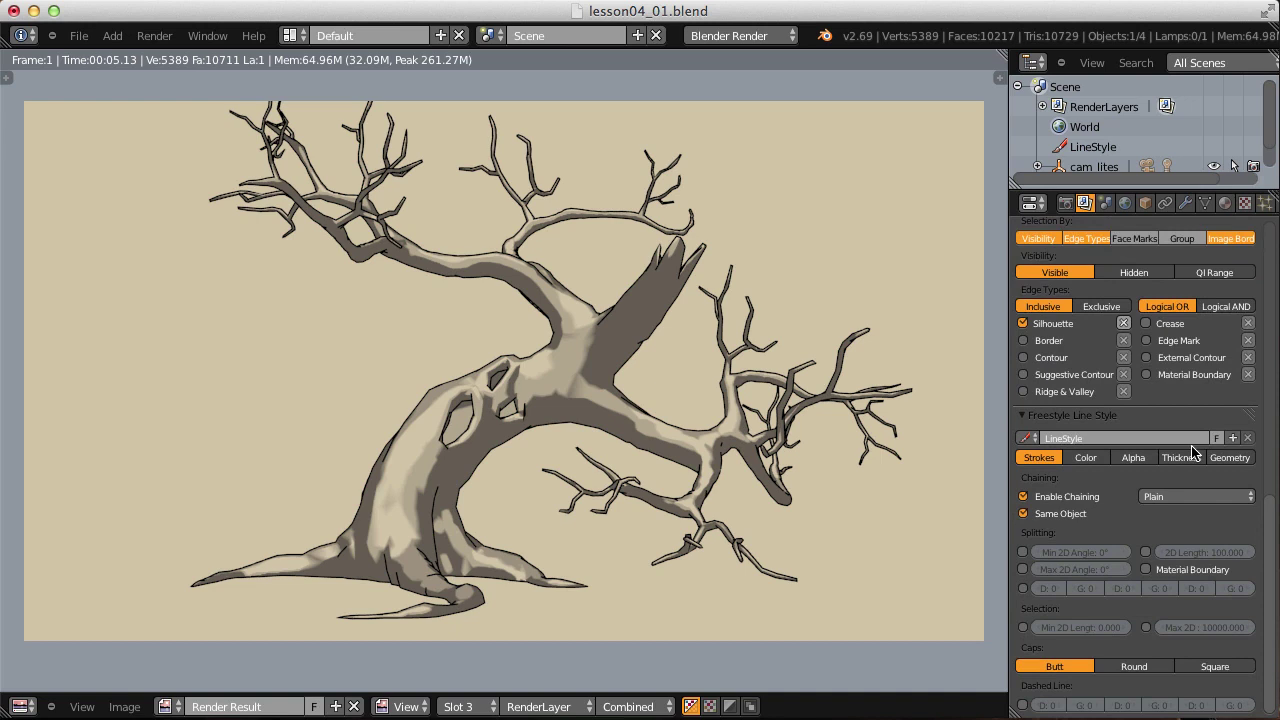
Add a Calligraphy thickness modifier to the Freestyle line style and render the tree.
left_click(1181, 457)
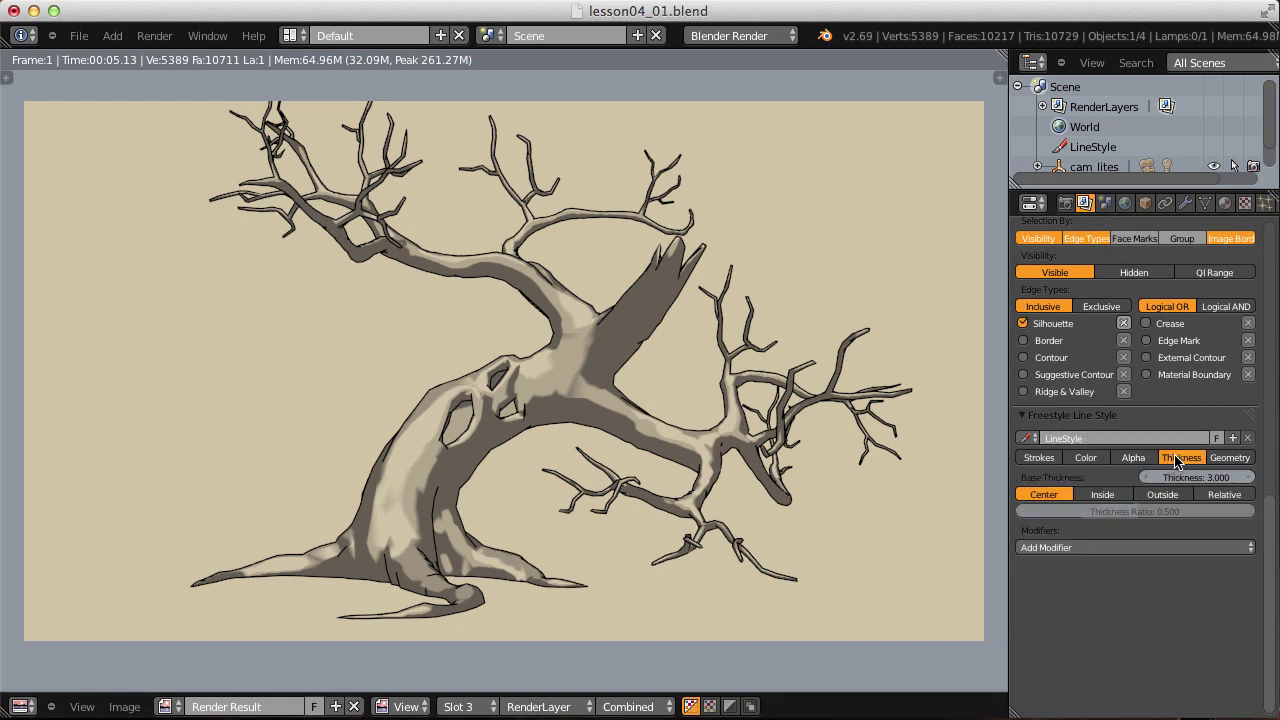
left_click(1095, 549)
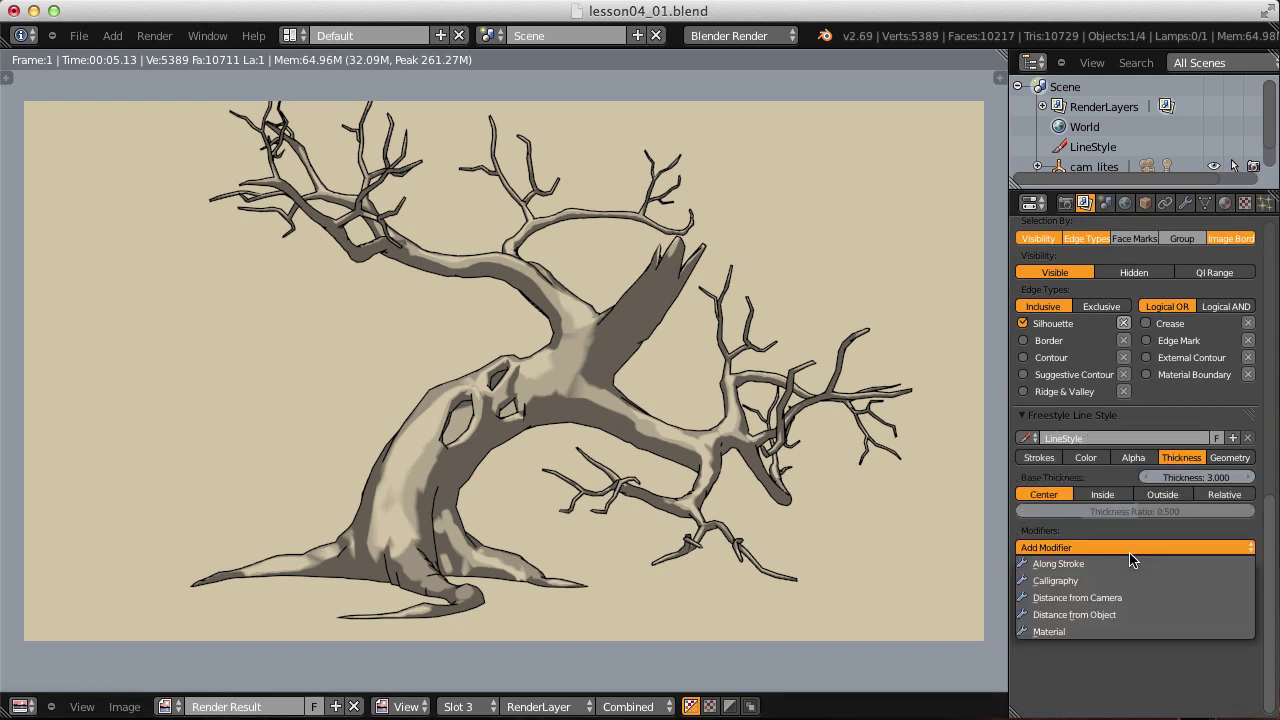
left_click(1071, 581)
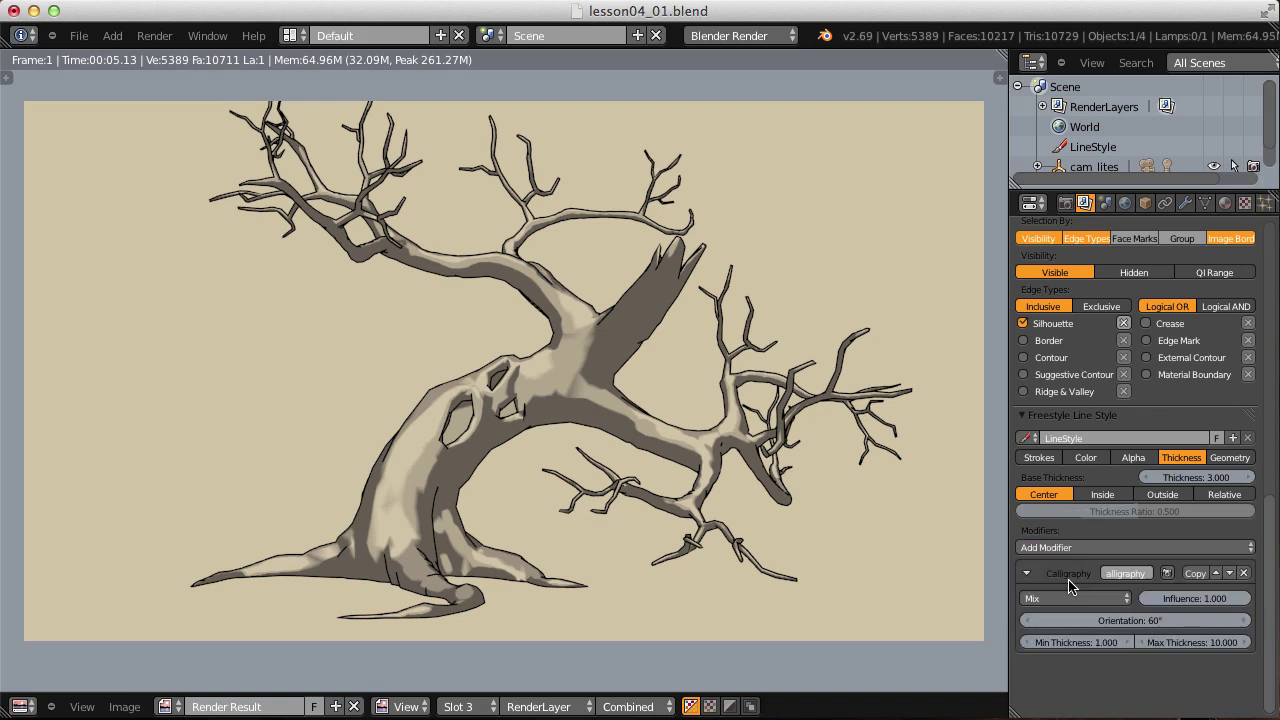
left_click(168, 37)
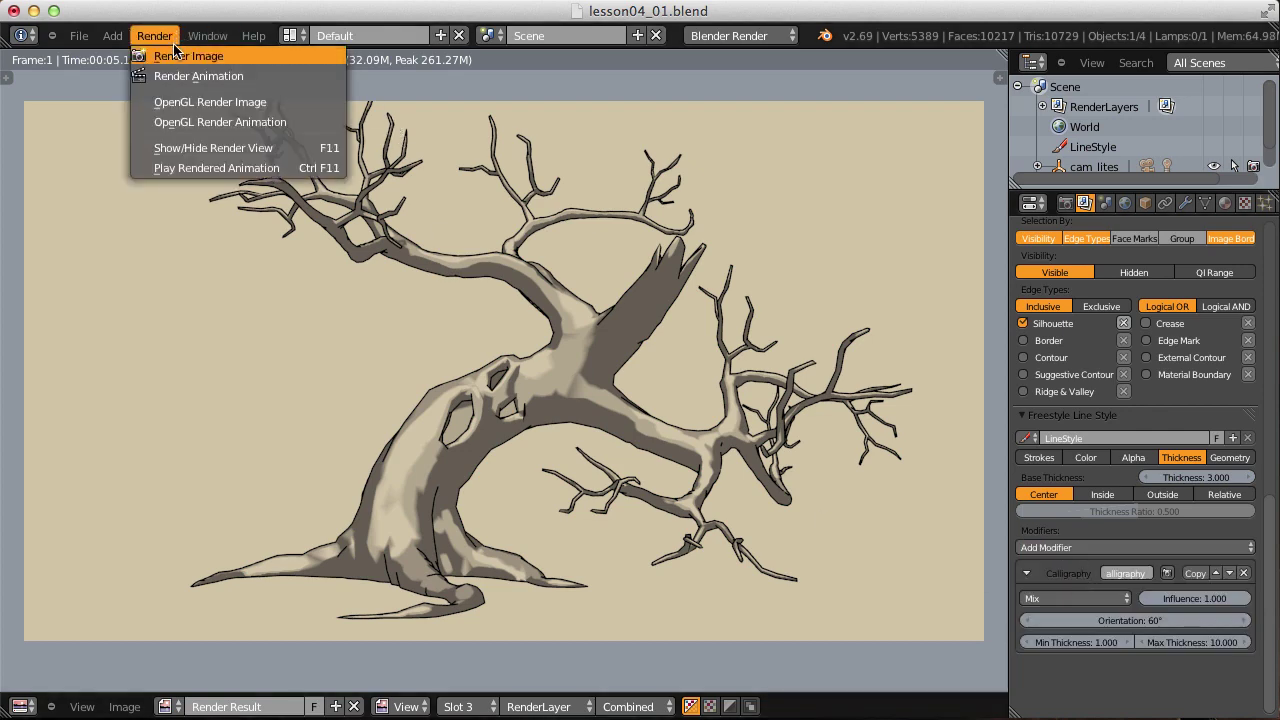
left_click(176, 51)
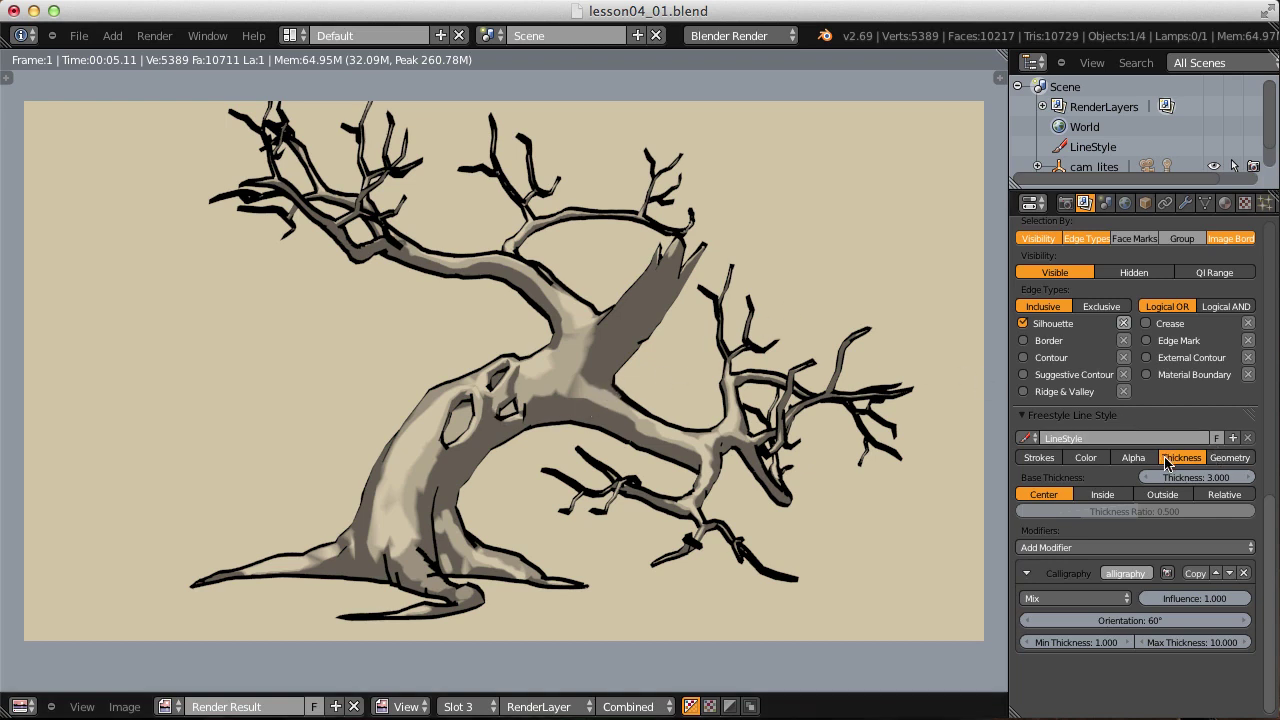
Add a Bezier Curve geometry modifier to the line style, render, and inspect the smoother outlines.
left_click(1240, 459)
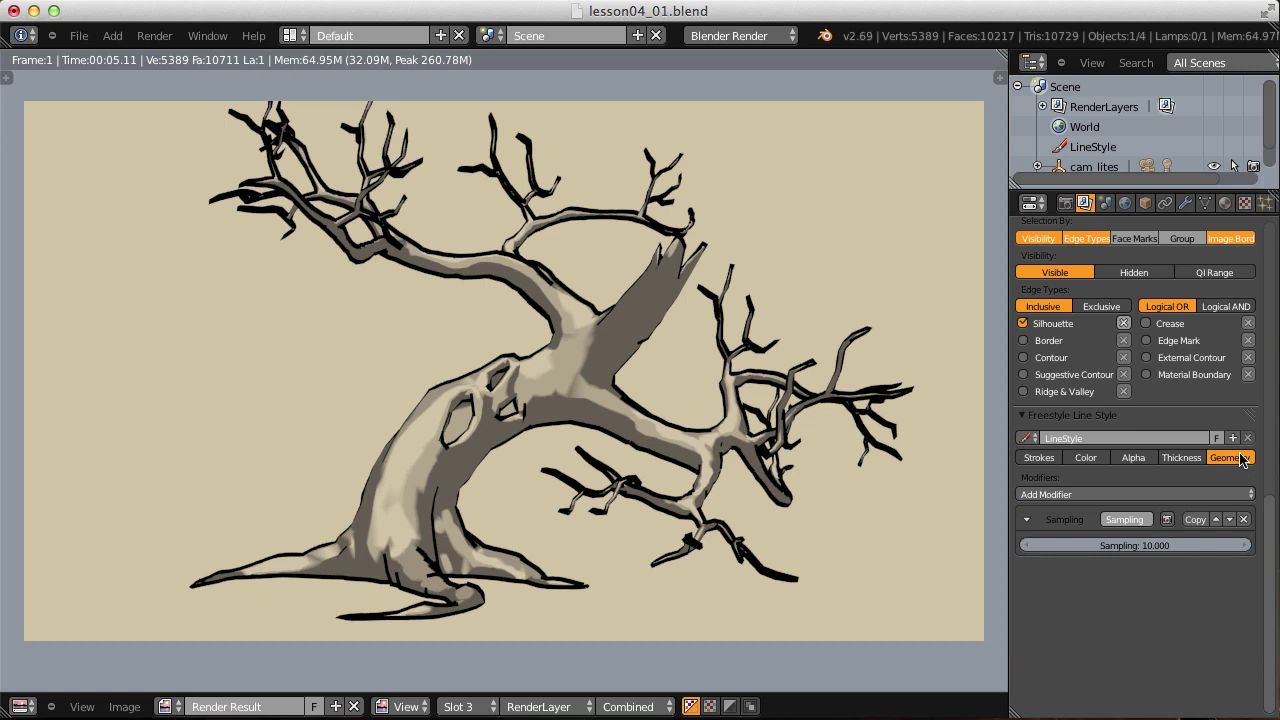
left_click(1107, 495)
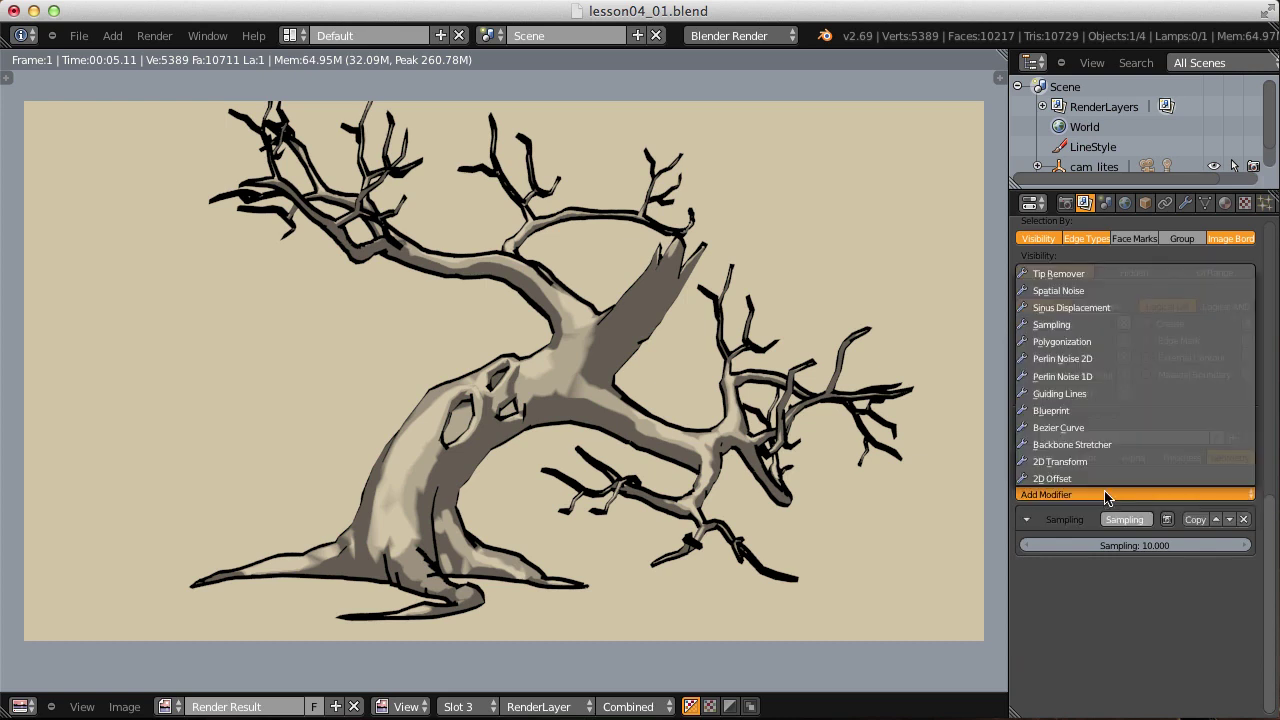
left_click(1087, 429)
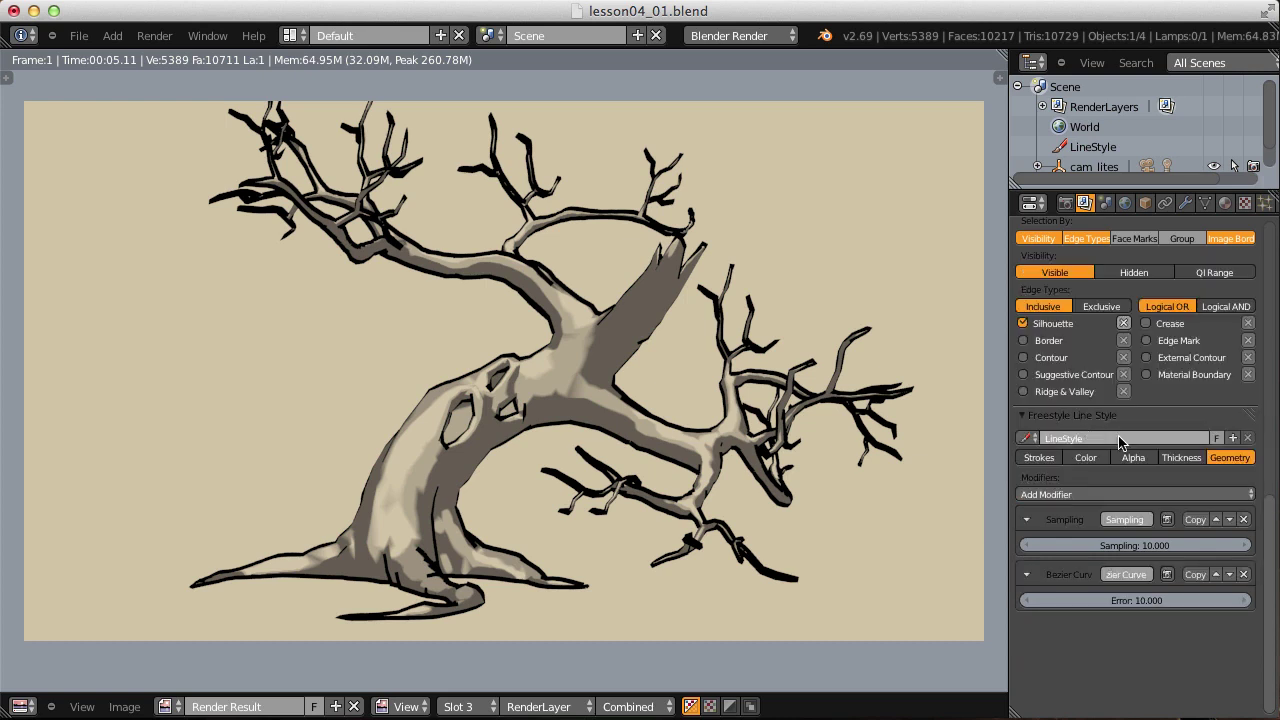
left_click(154, 35)
left_click(185, 51)
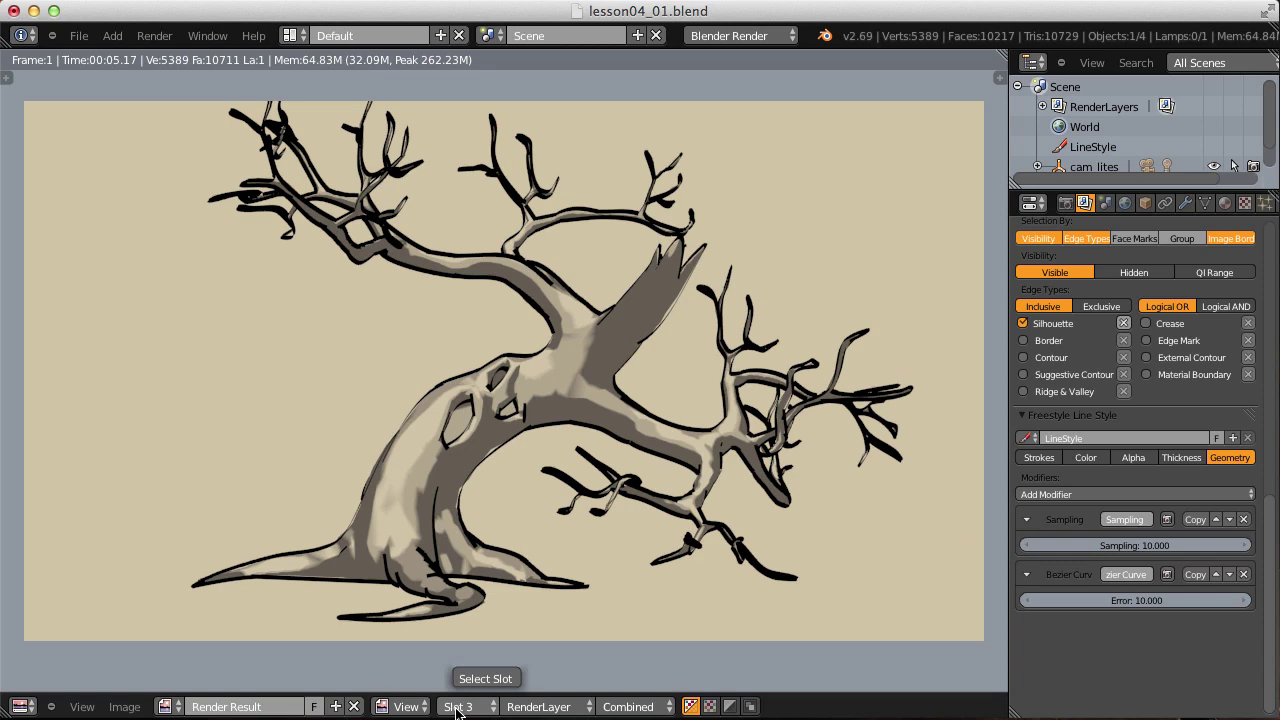
scroll(500, 412, "up", 6)
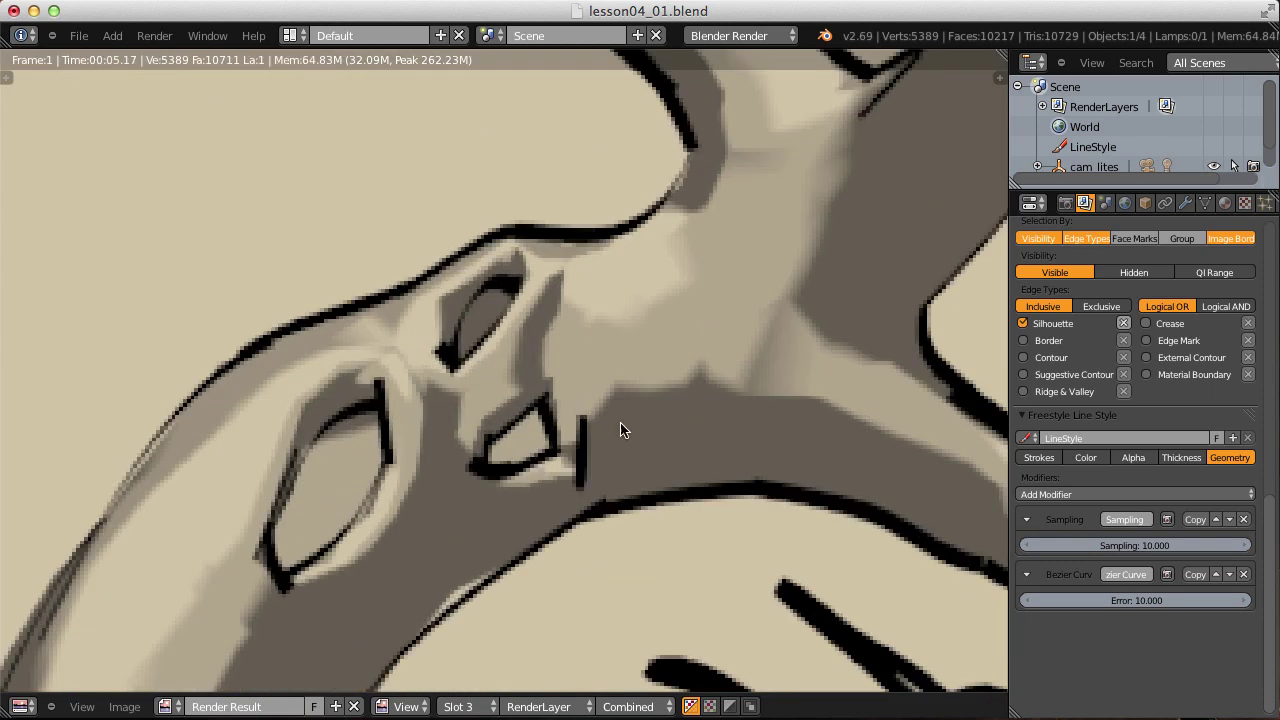
scroll(343, 366, "down", 3)
scroll(626, 334, "down", 3)
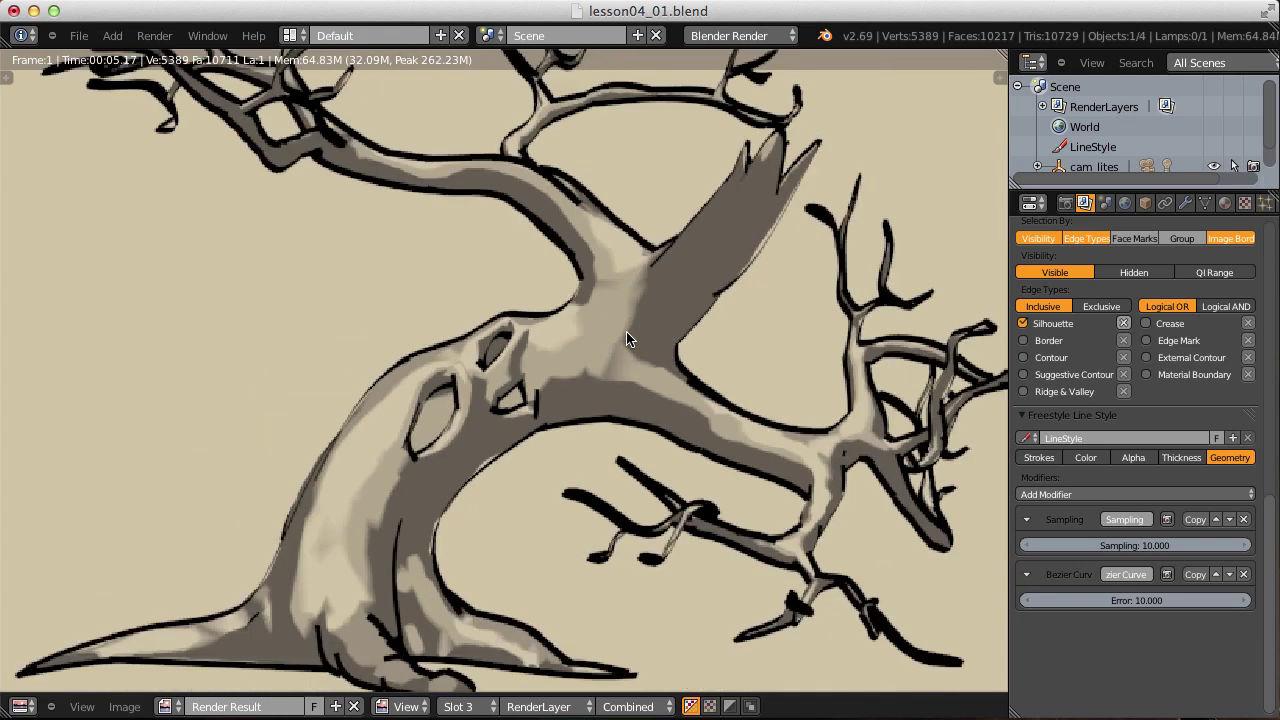
scroll(626, 338, "down", 4)
middle_click_drag(614, 358, 574, 387)
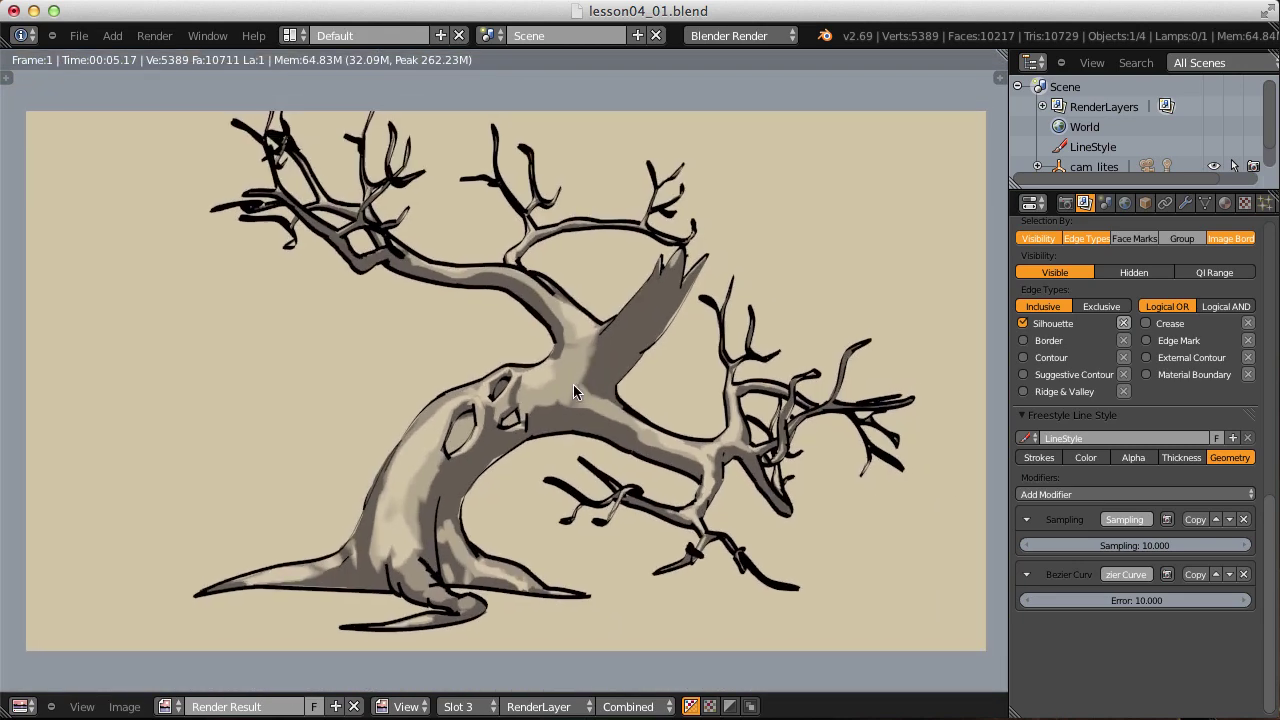
left_click(458, 706)
left_click(478, 621)
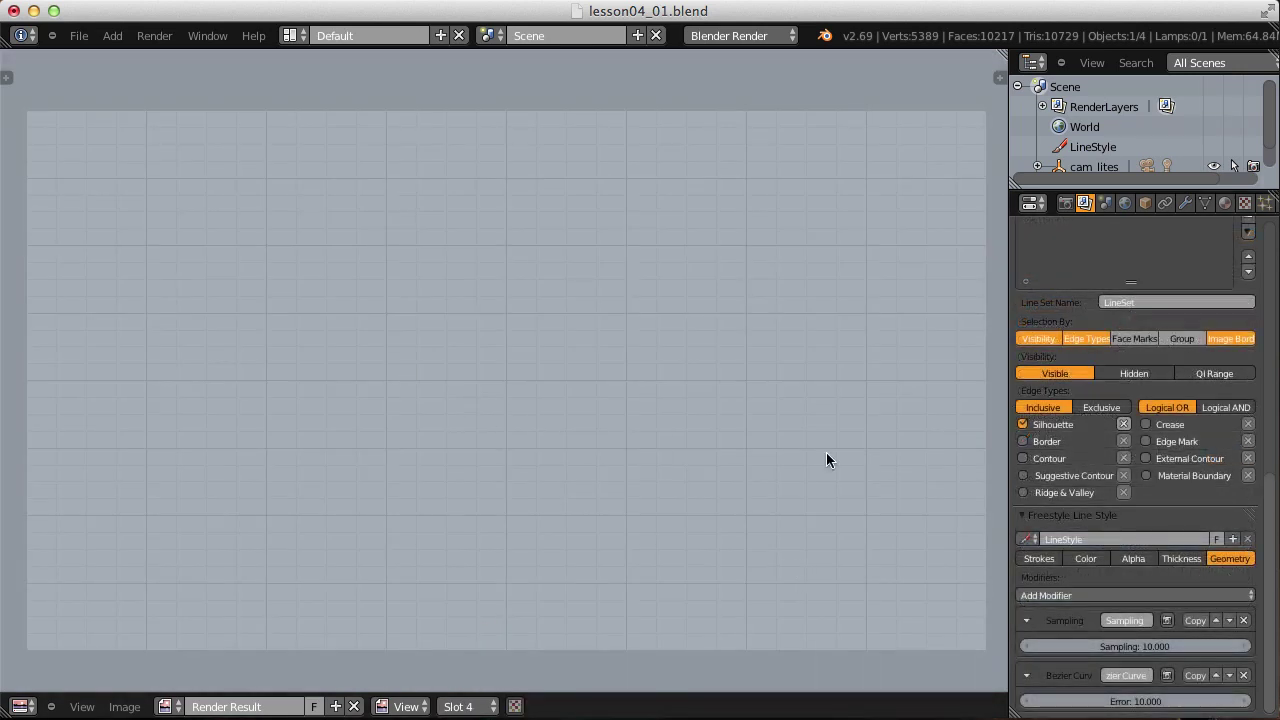
scroll(1275, 532, "up", 4)
scroll(1275, 532, "up", 7)
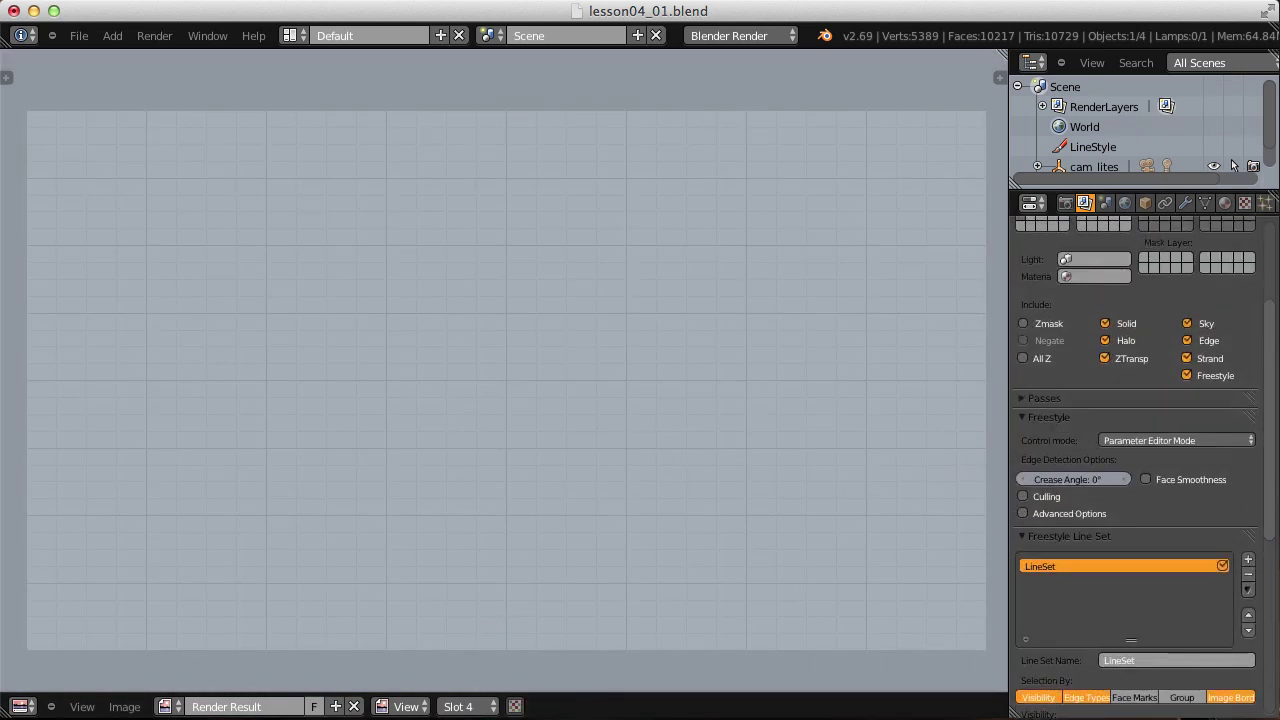
left_click(1147, 480)
left_click(154, 35)
left_click(158, 55)
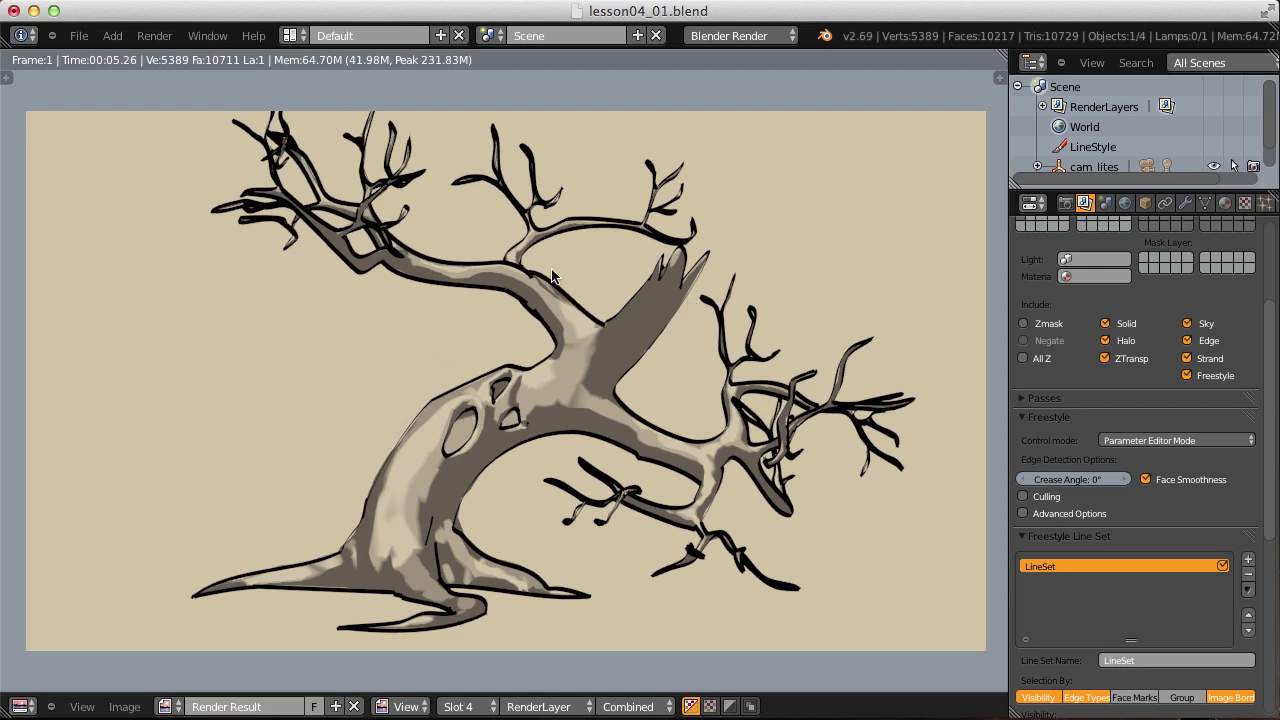
scroll(614, 236, "up", 6)
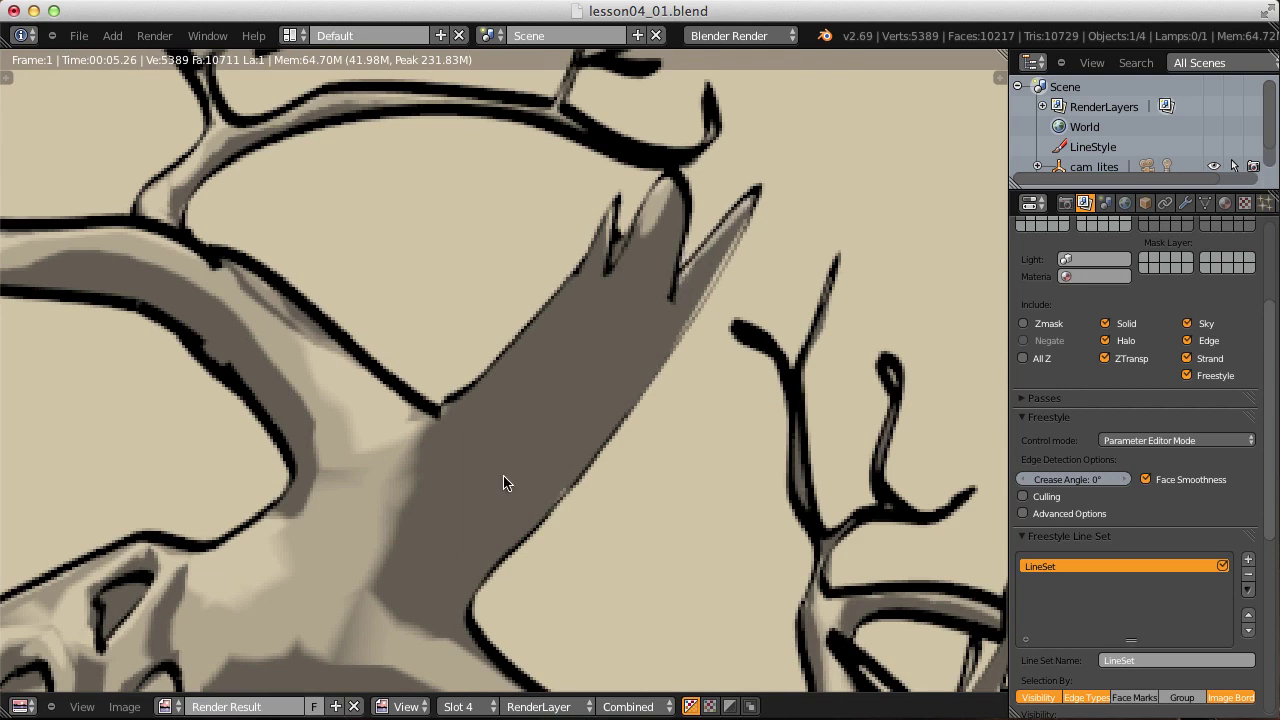
middle_click_drag(506, 480, 606, 284)
scroll(606, 284, "down", 5)
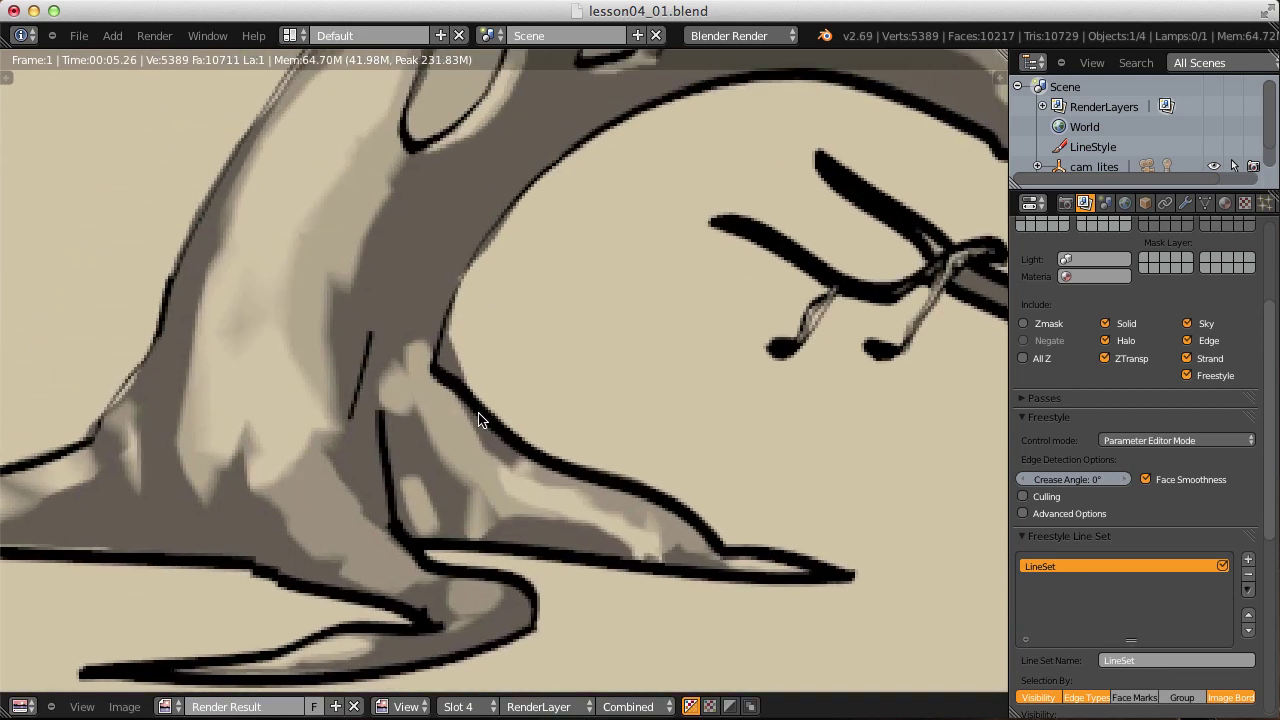
scroll(427, 375, "down", 5)
middle_click_drag(509, 234, 534, 297)
scroll(534, 297, "down", 4)
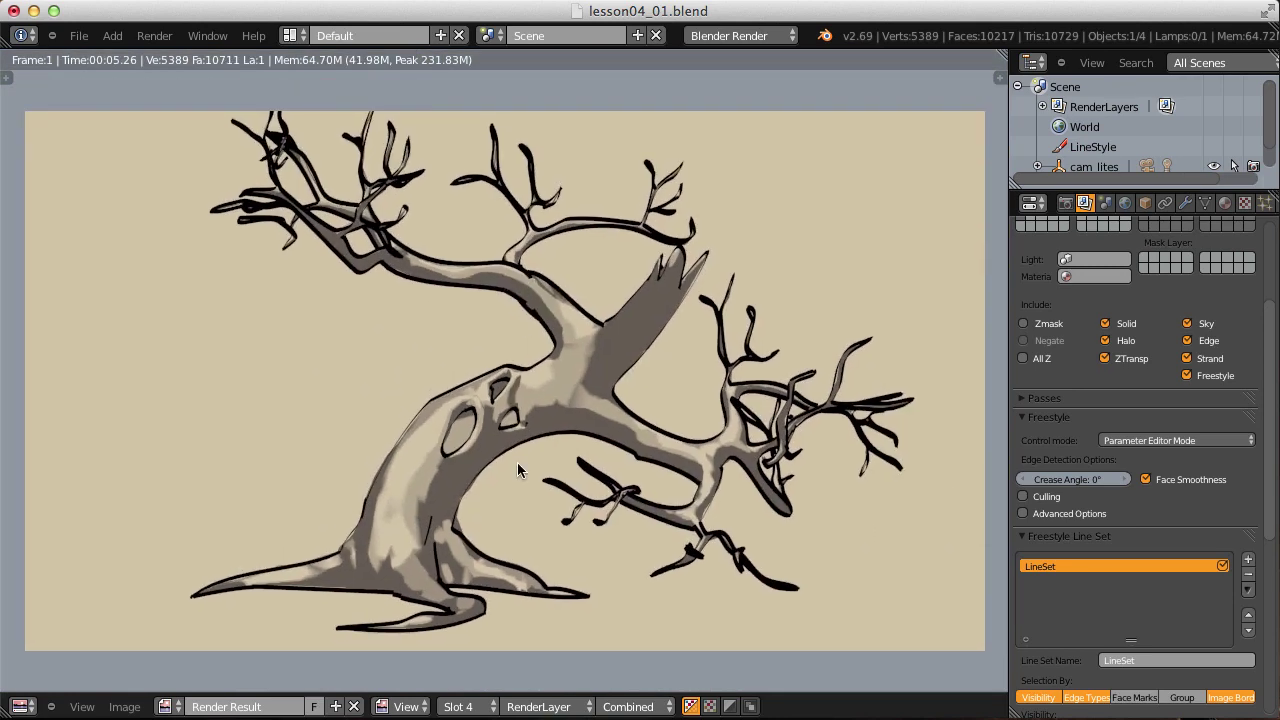
In render slot 5, set the Bezier Curve Error to 30 and render the tree.
left_click(458, 706)
left_click(471, 597)
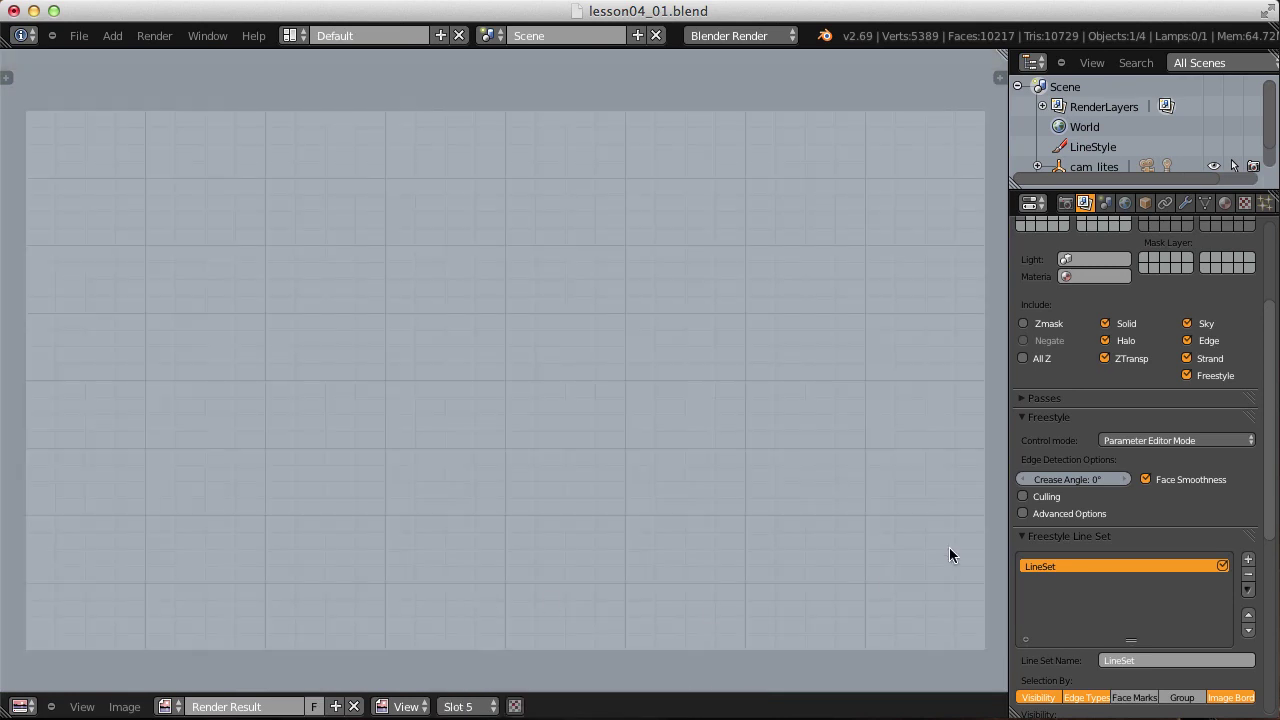
scroll(1240, 500, "down", 8)
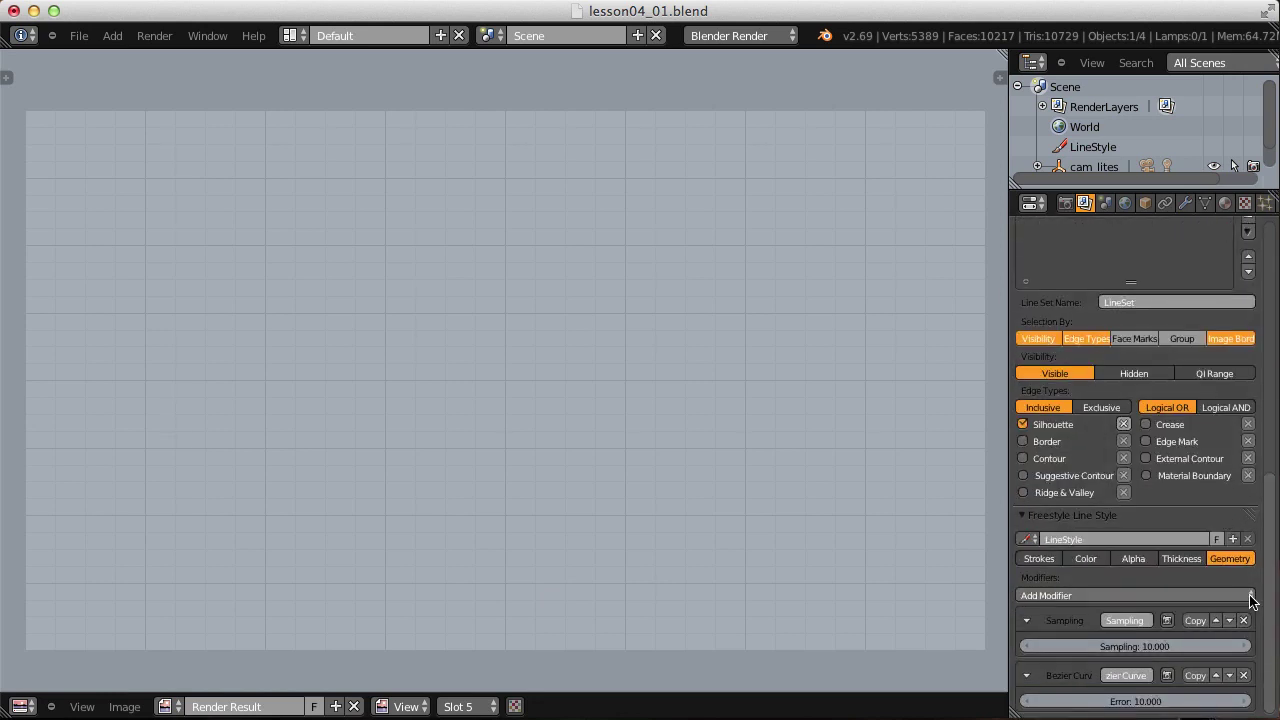
left_click(1134, 699)
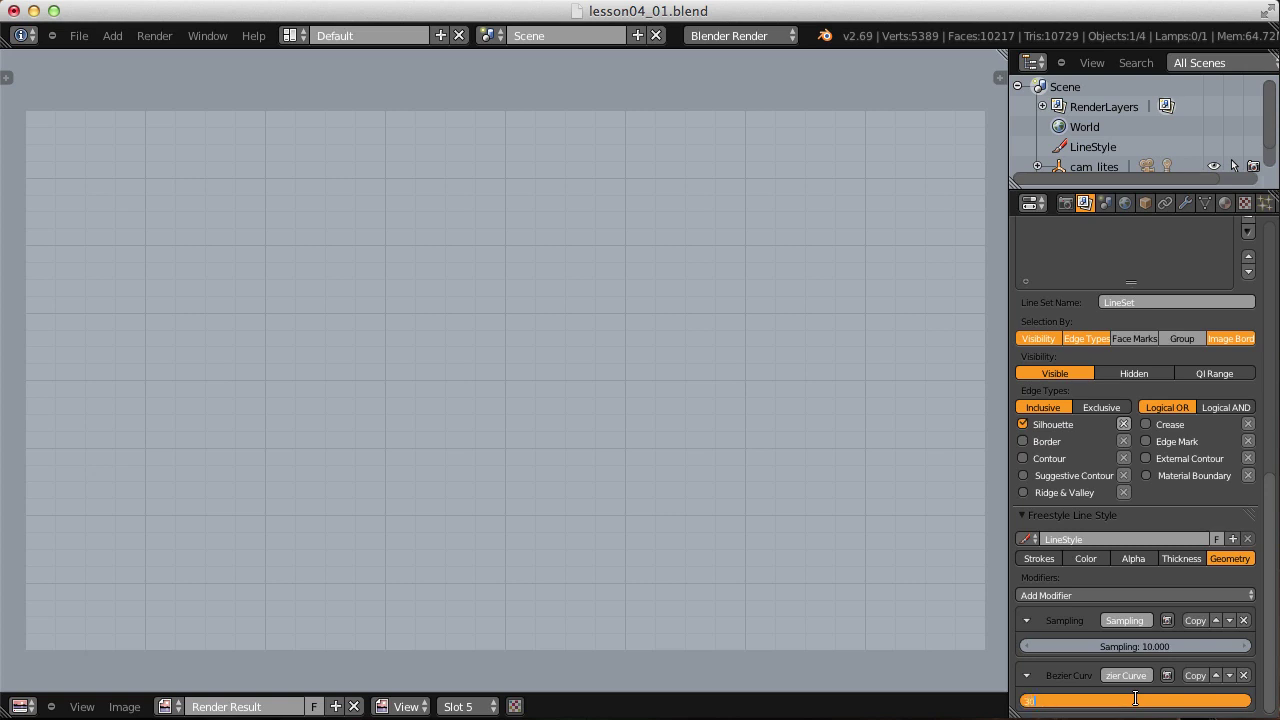
type("30")
key("Return")
left_click(154, 35)
left_click(165, 50)
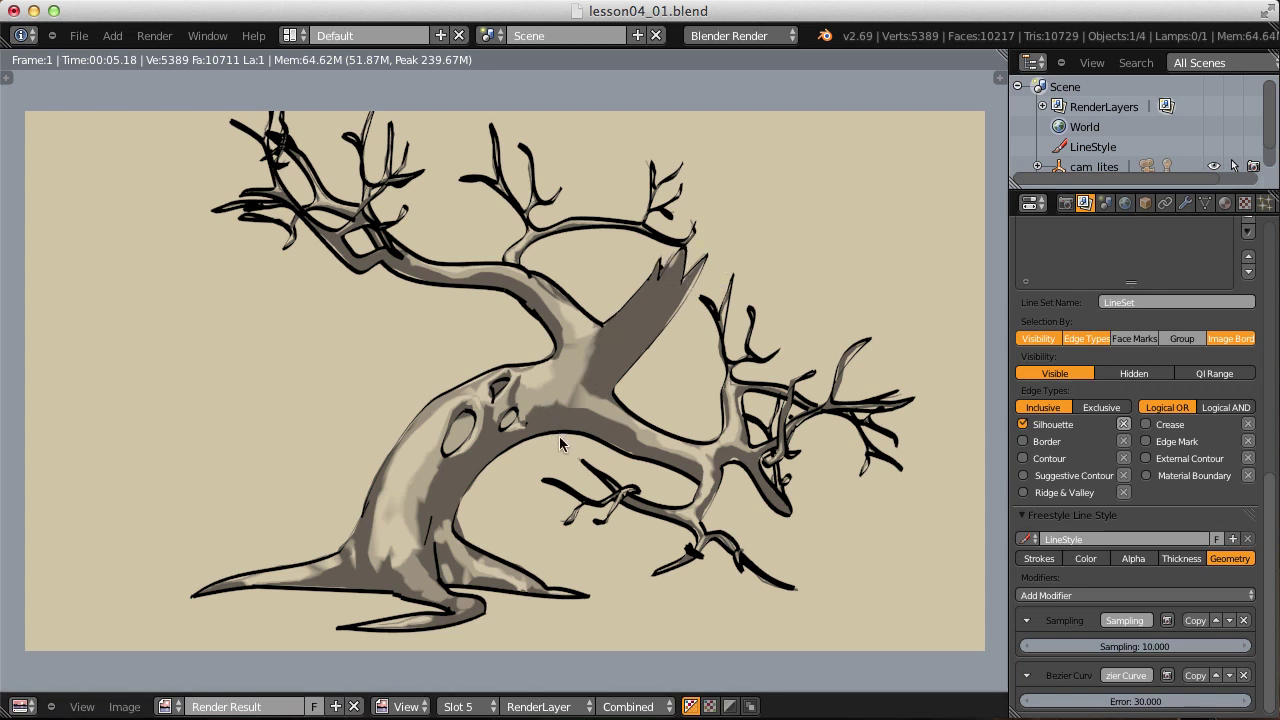
Change the Calligraphy thickness orientation from 60° to 35°, render, and compare render slots.
left_click(1181, 558)
scroll(1272, 512, "down", 1)
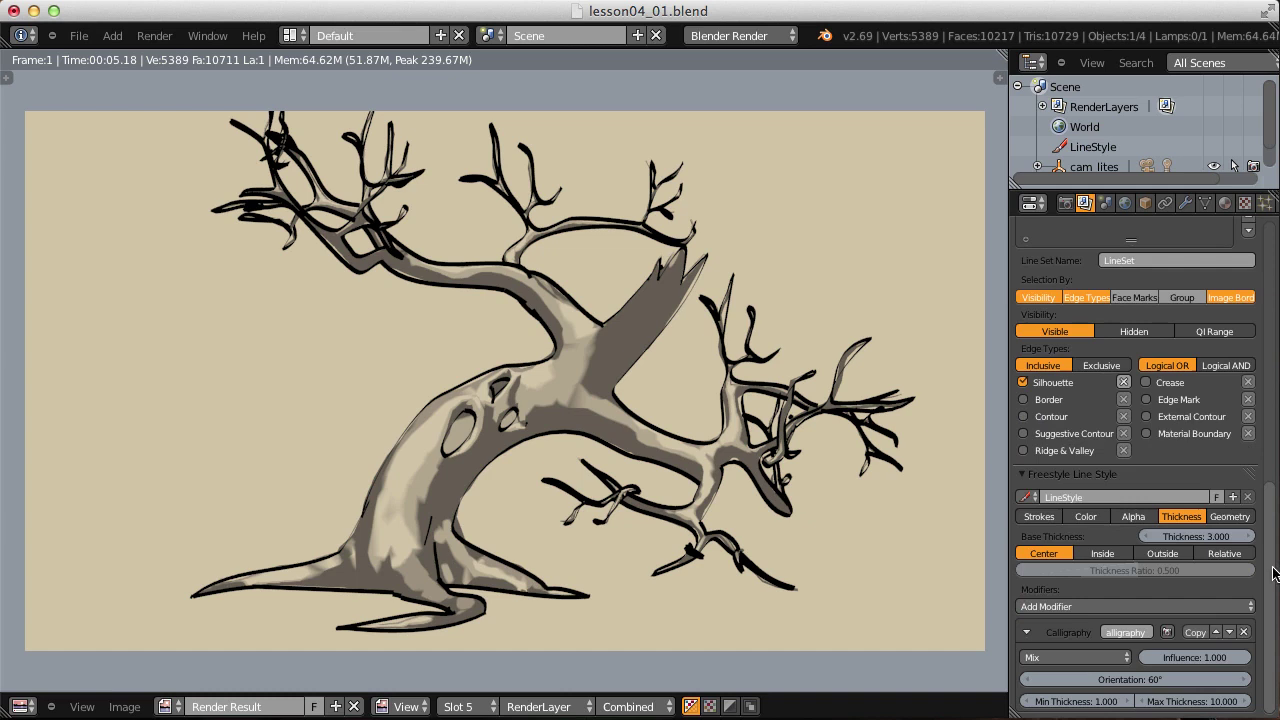
left_click(1128, 679)
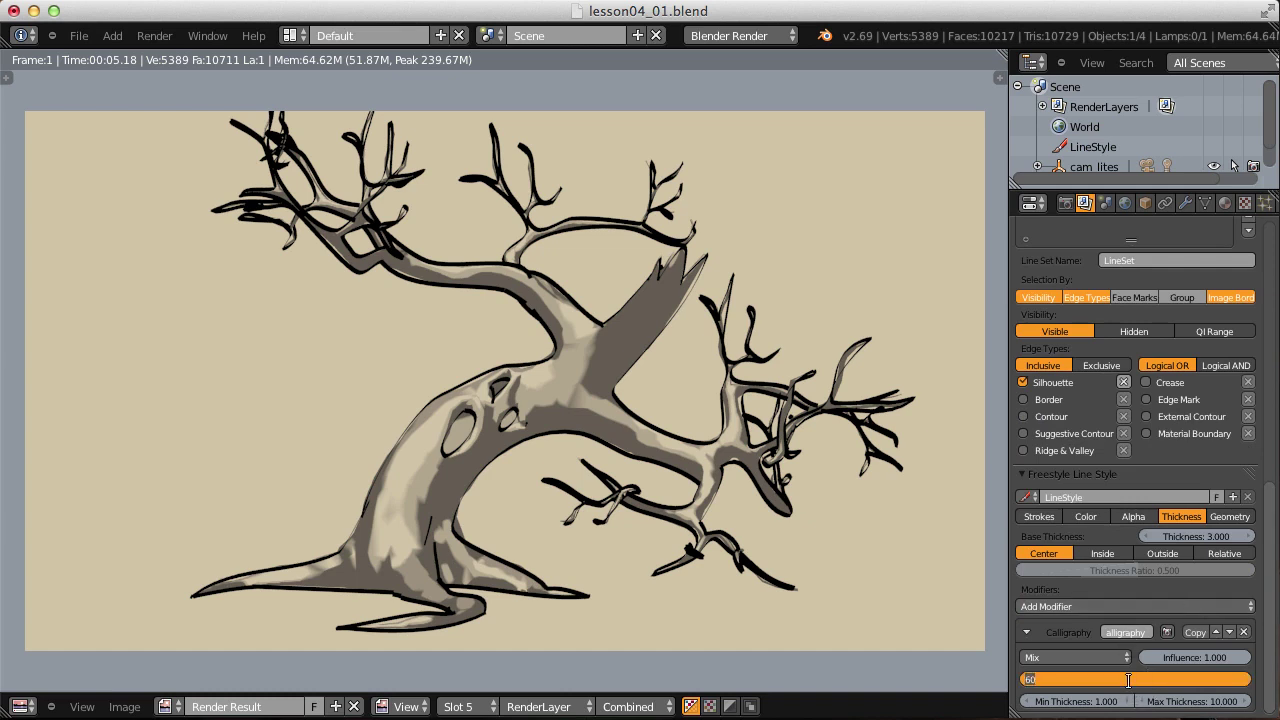
type("35")
key("Return")
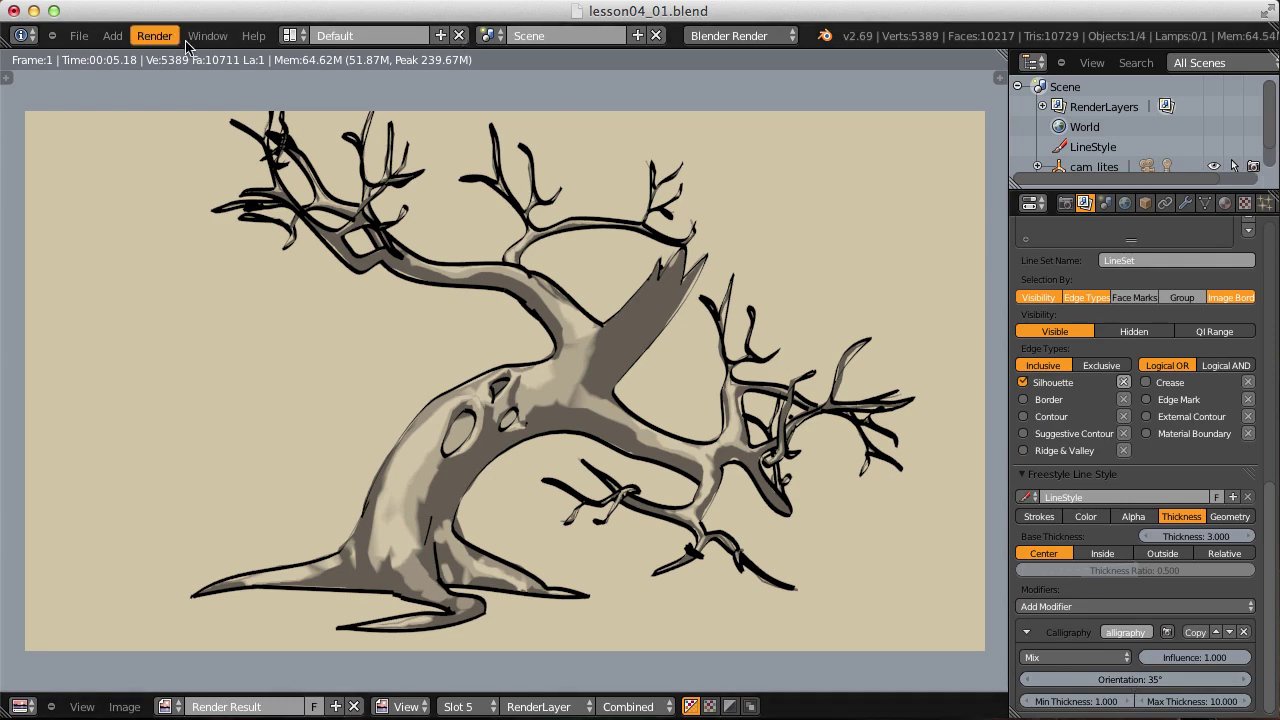
key("F12")
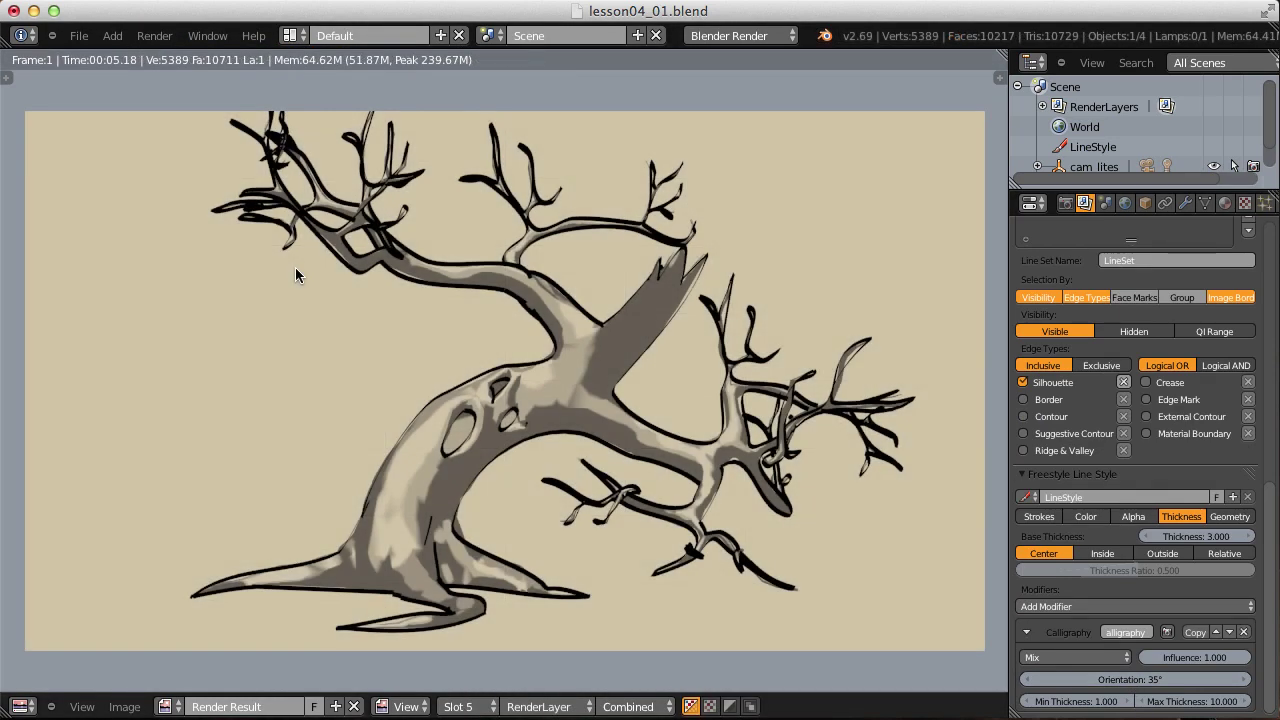
key("j")
key("j")
key("j")
Add a Distance from Object thickness modifier and render the tree.
left_click(1133, 606)
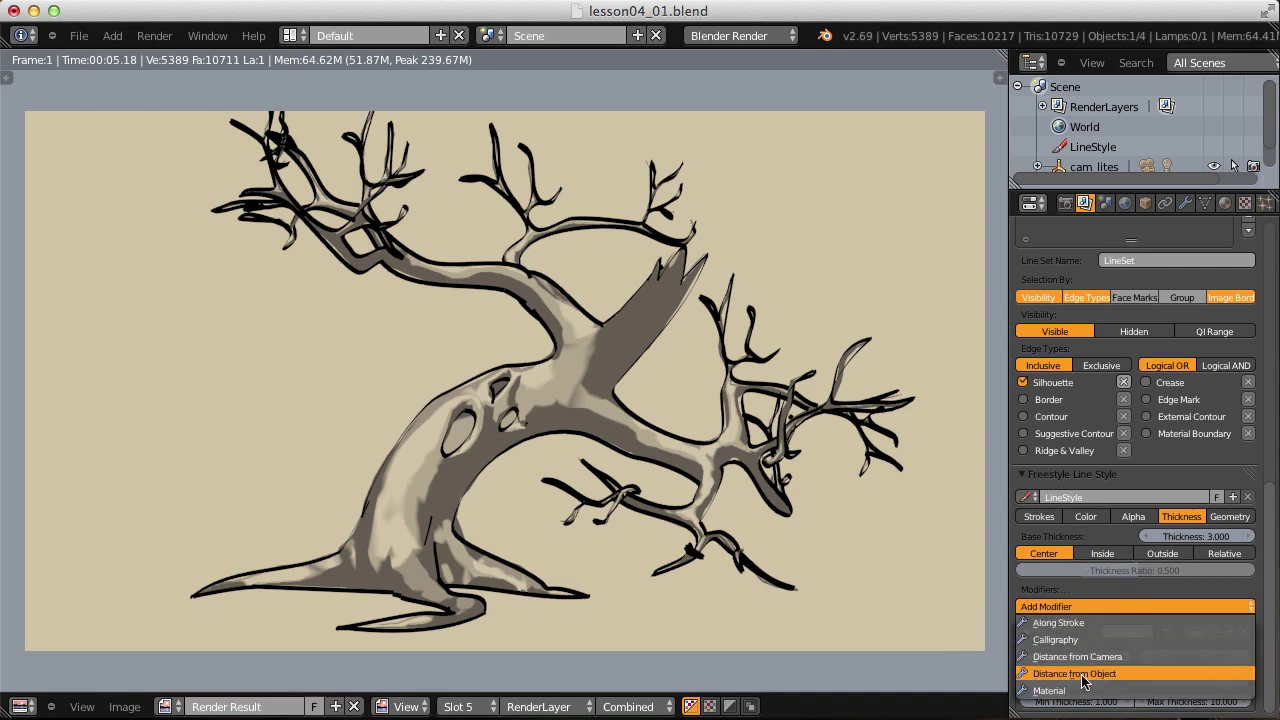
left_click(1085, 639)
left_click_drag(1270, 470, 1271, 557)
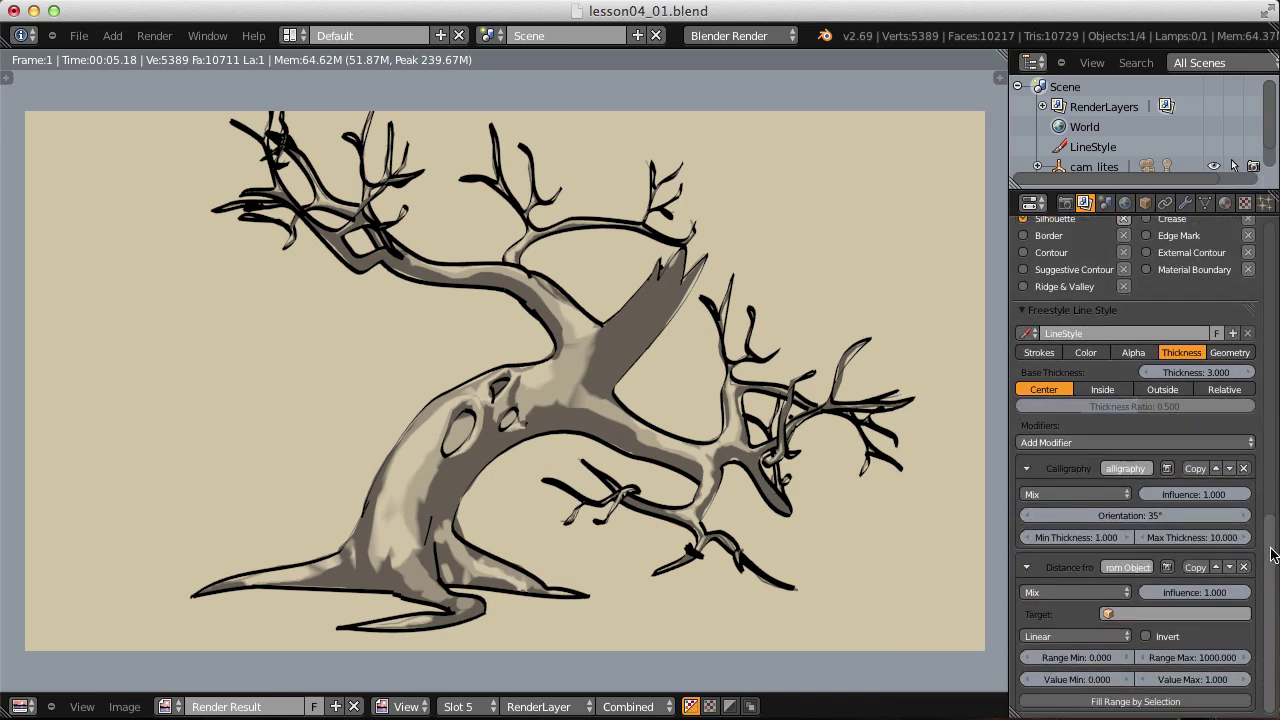
left_click(154, 35)
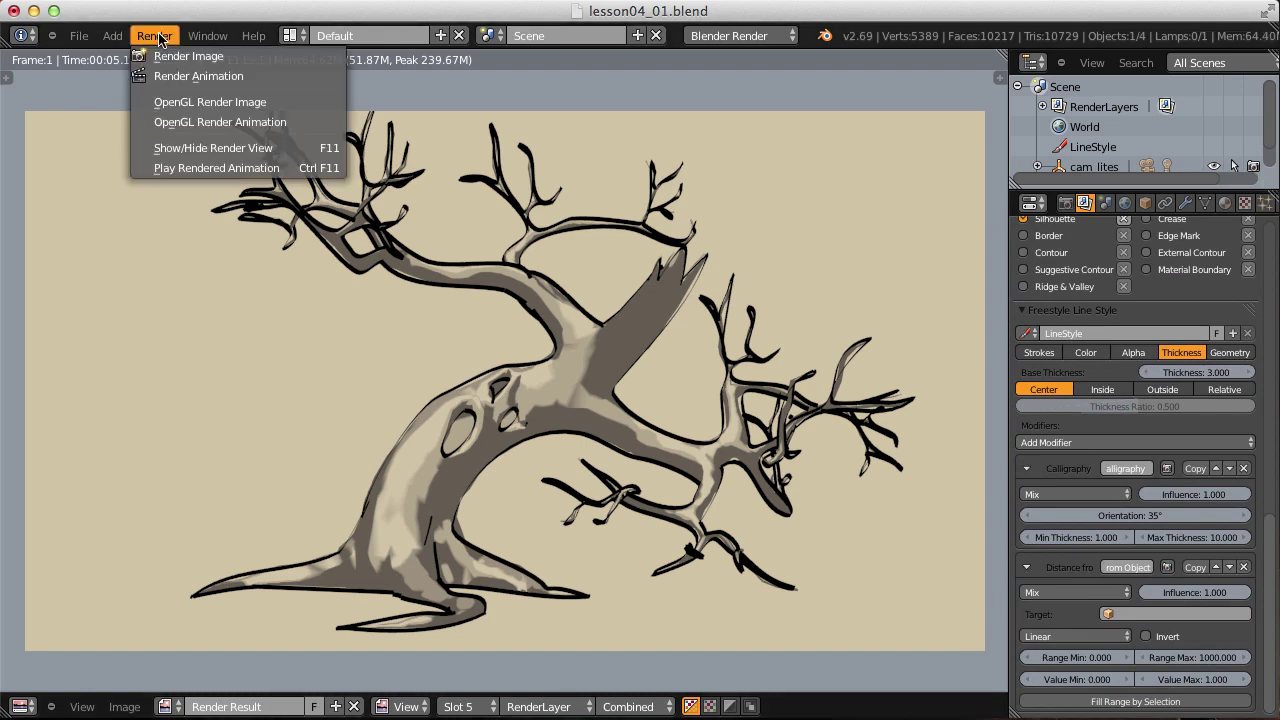
left_click(168, 53)
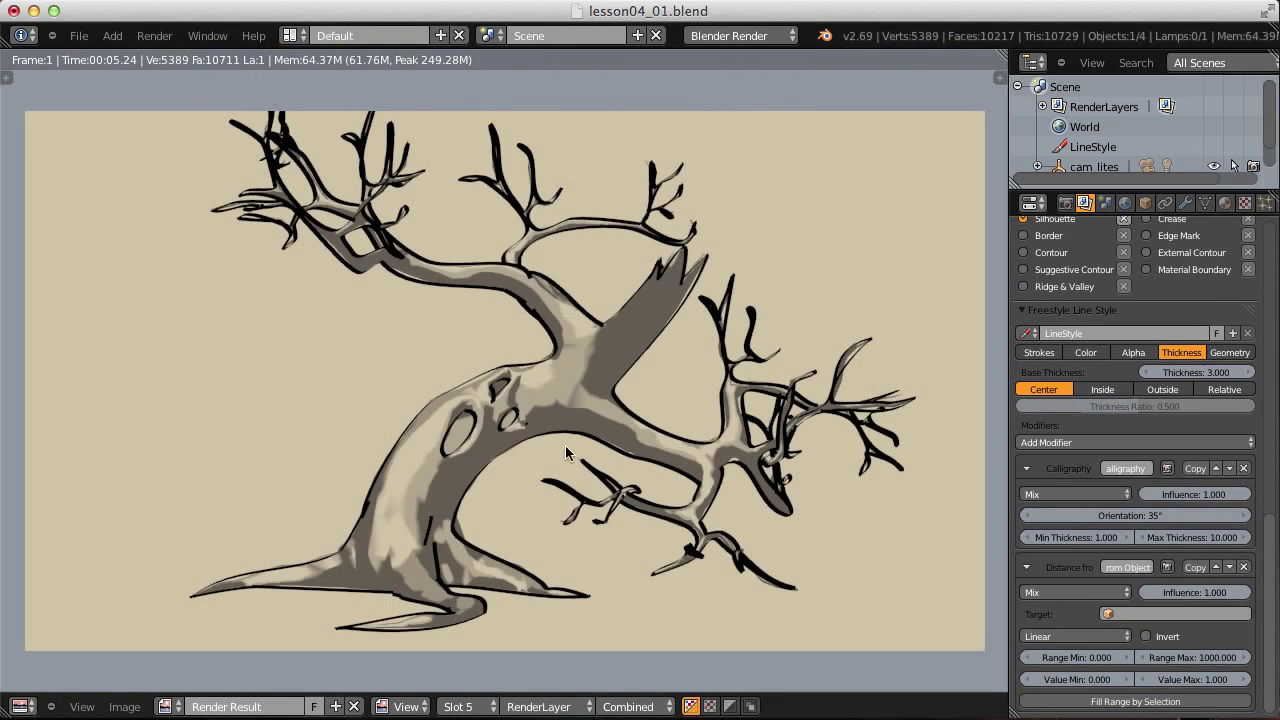
Set the distance modifier's target to the tree object and render again.
left_click(1168, 614)
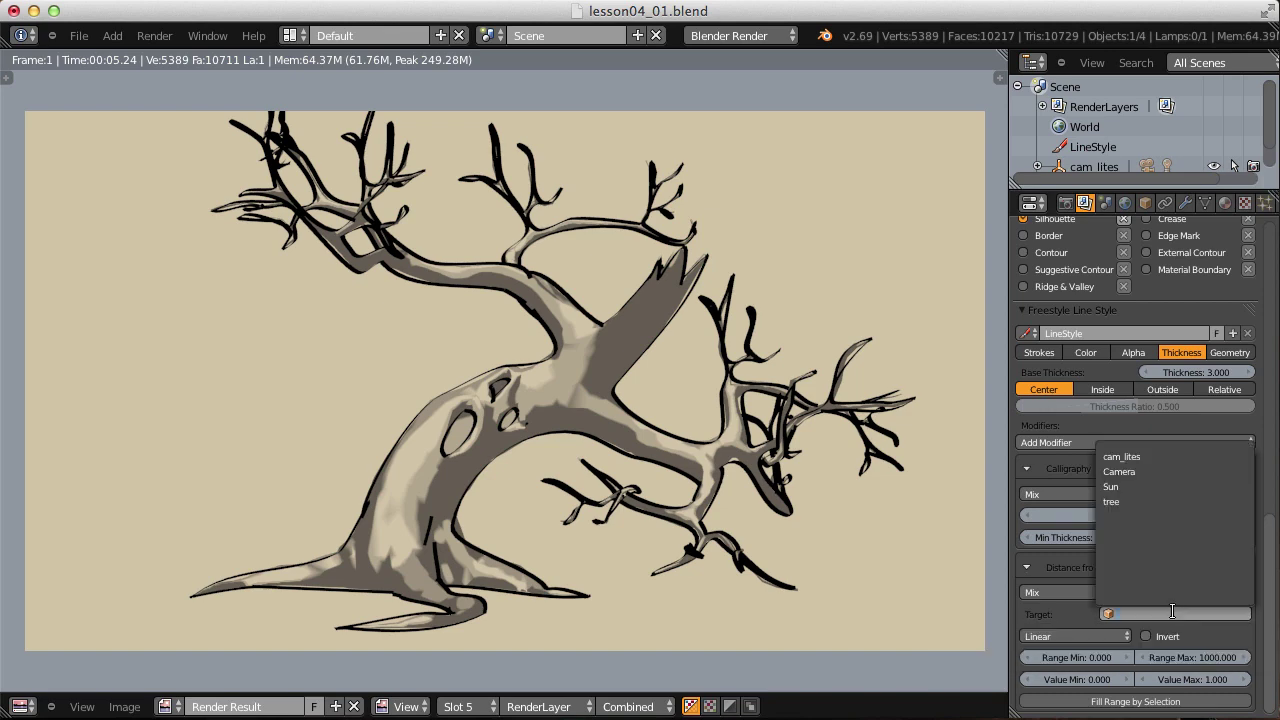
left_click(1145, 501)
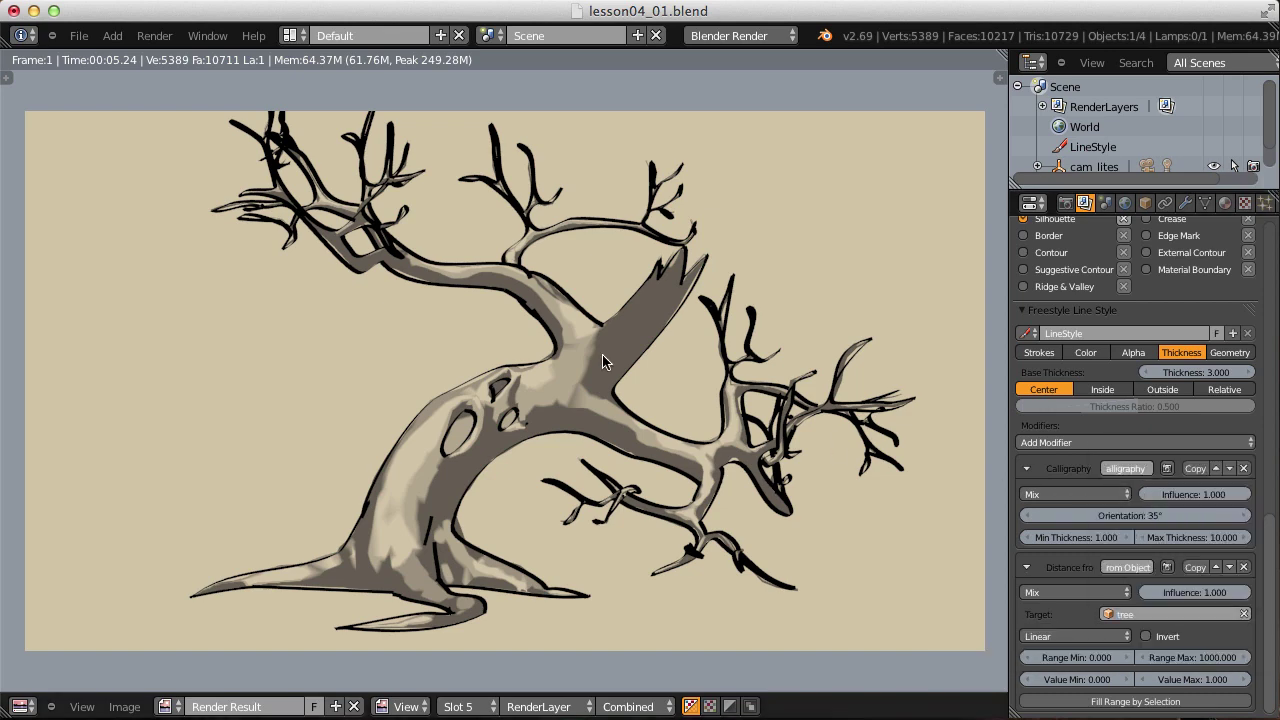
left_click(154, 35)
left_click(156, 49)
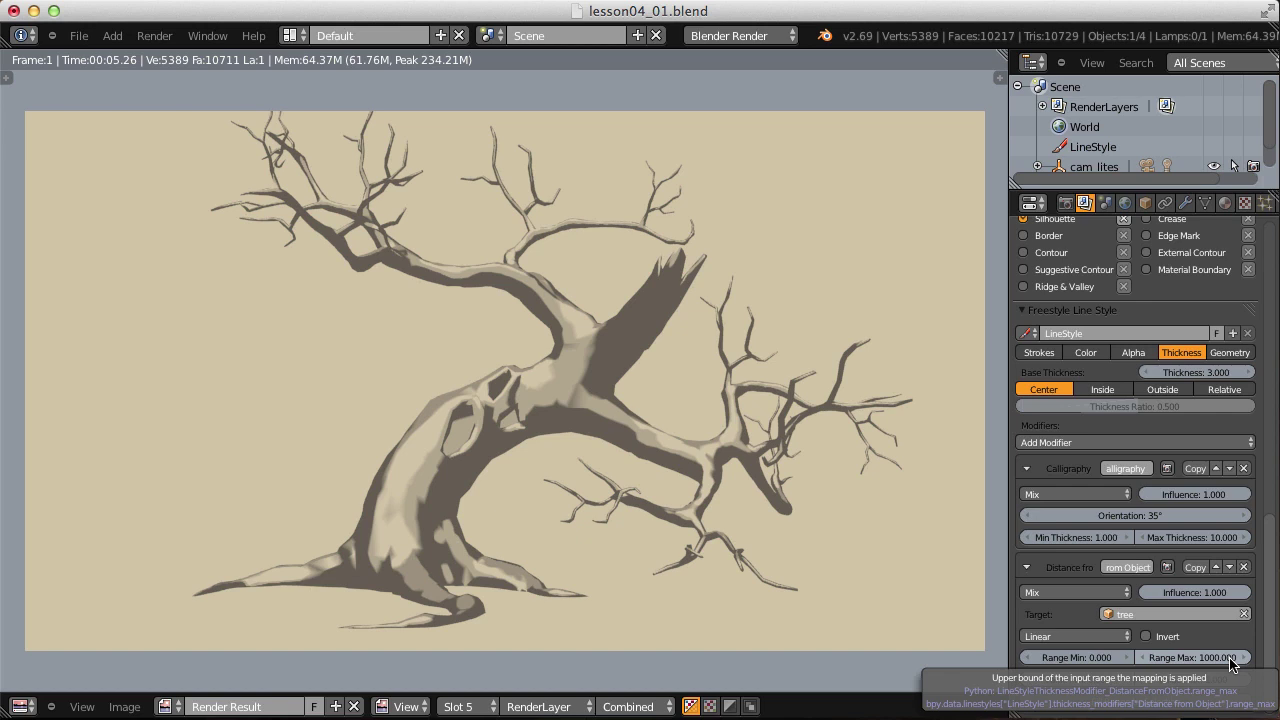
Set the distance modifier's Range Max to 10 and render the tree.
left_click(1184, 658)
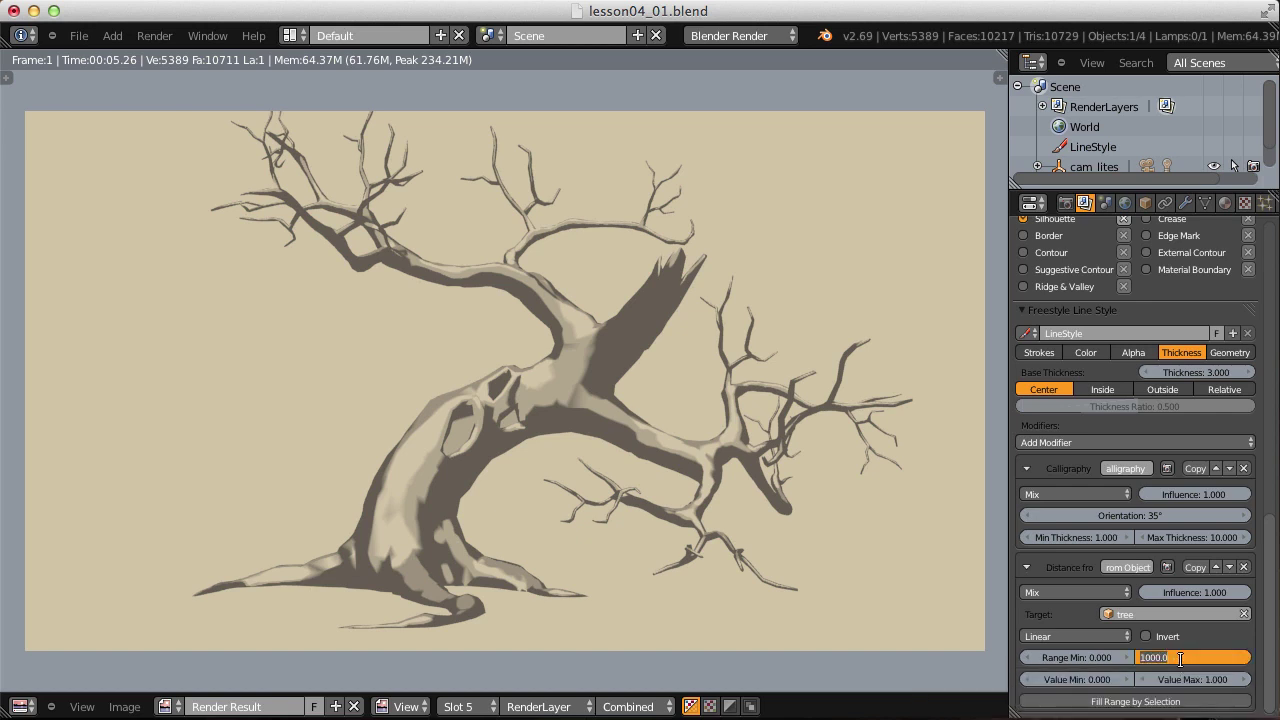
type("10")
key("Return")
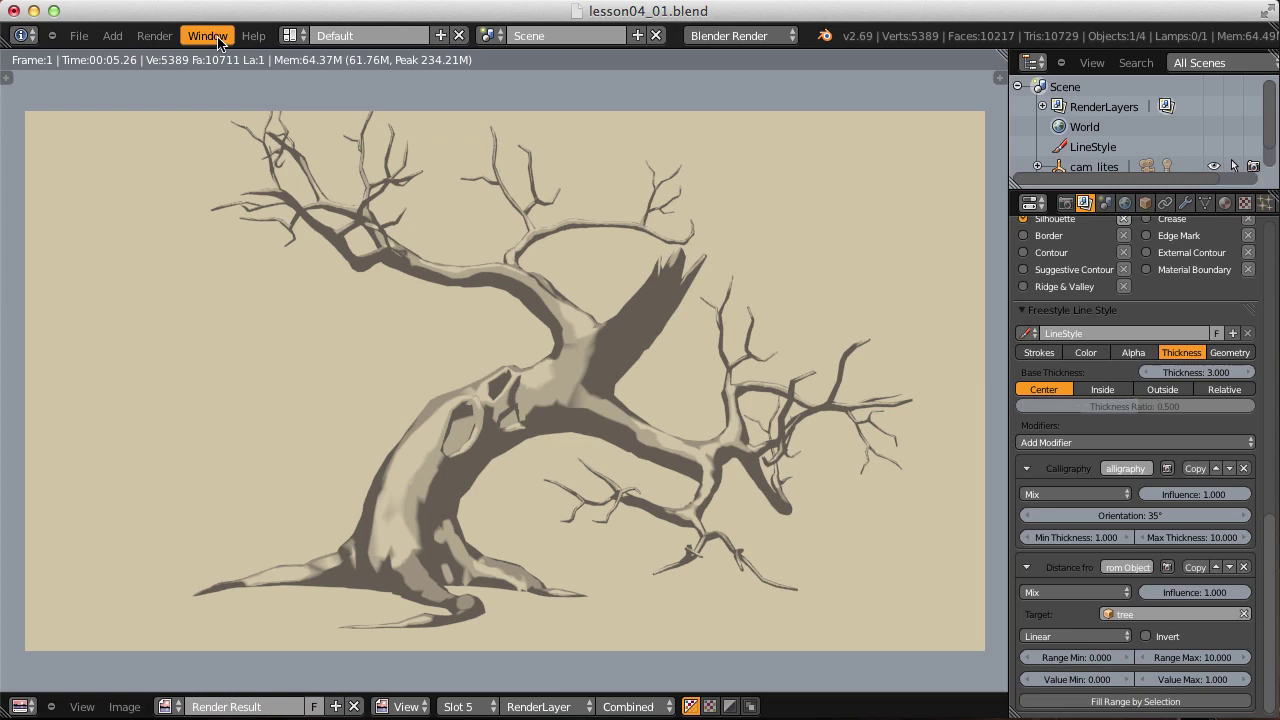
left_click(155, 36)
left_click(172, 58)
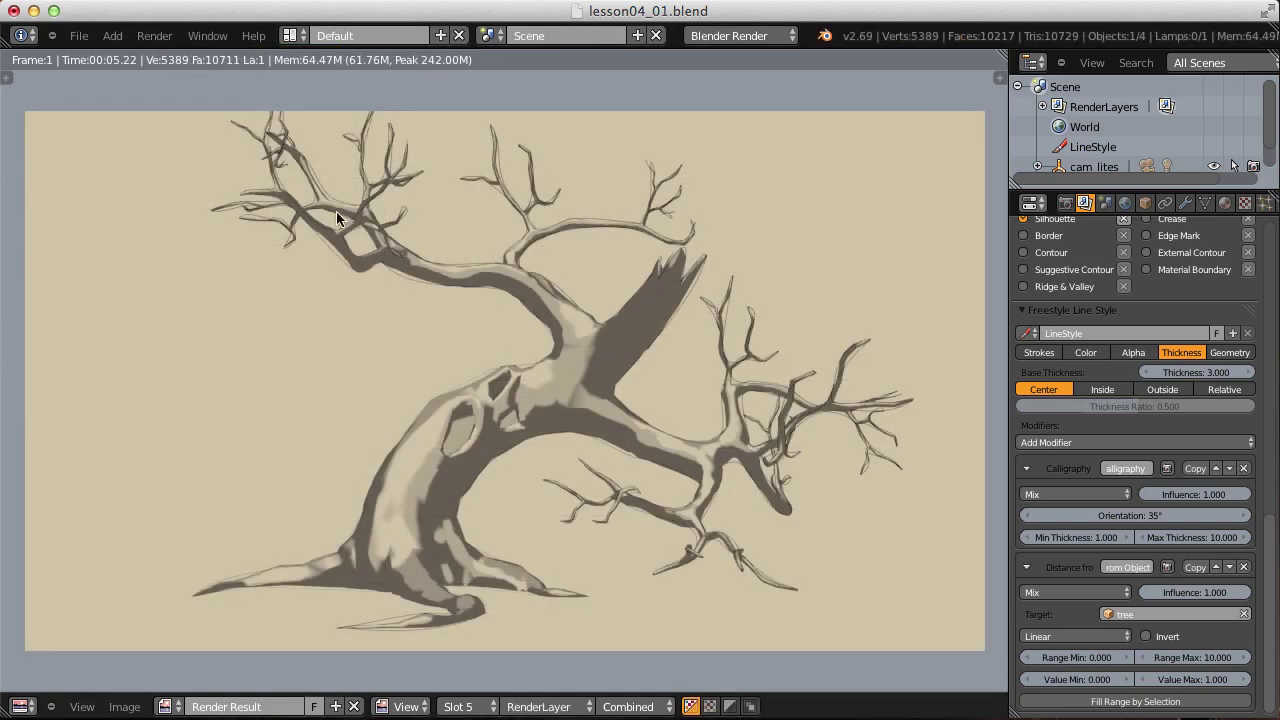
Zoom and pan the render to inspect the faint outlines, then start editing Value Max.
scroll(350, 207, "up", 5)
scroll(555, 475, "down", 3)
scroll(455, 480, "up", 1)
scroll(526, 519, "down", 1)
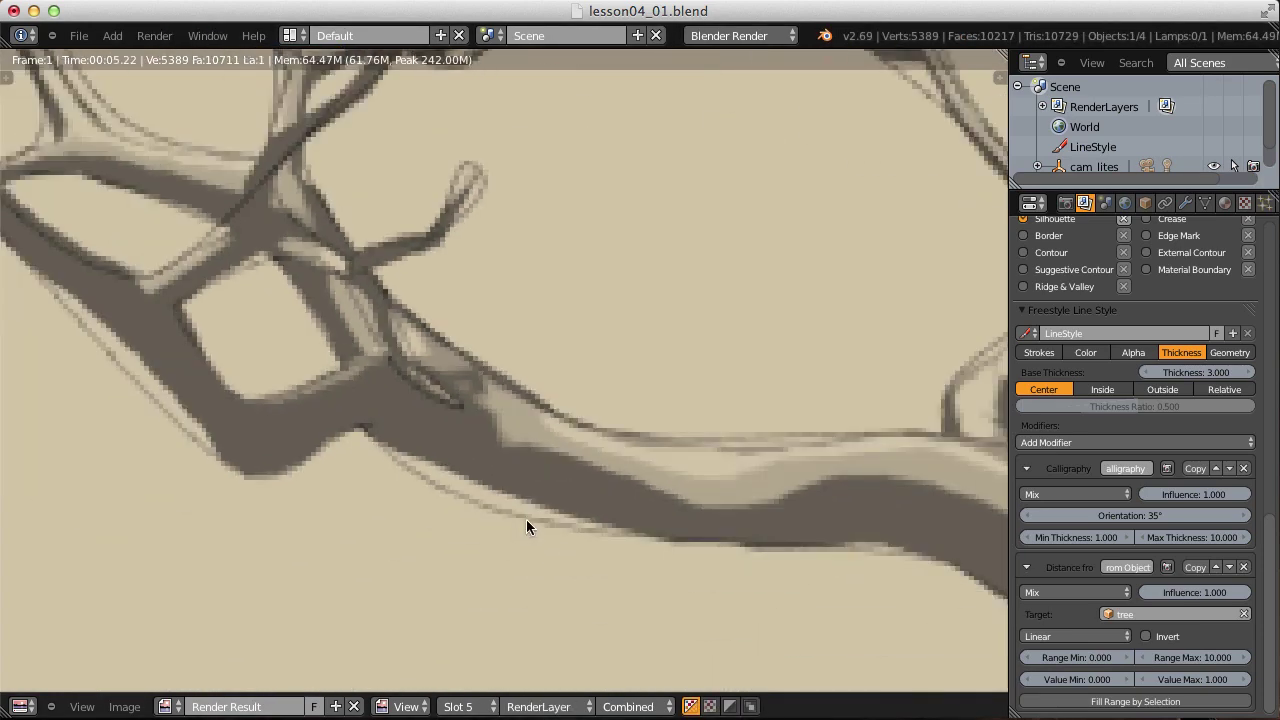
scroll(519, 487, "up", 1)
scroll(519, 487, "down", 5)
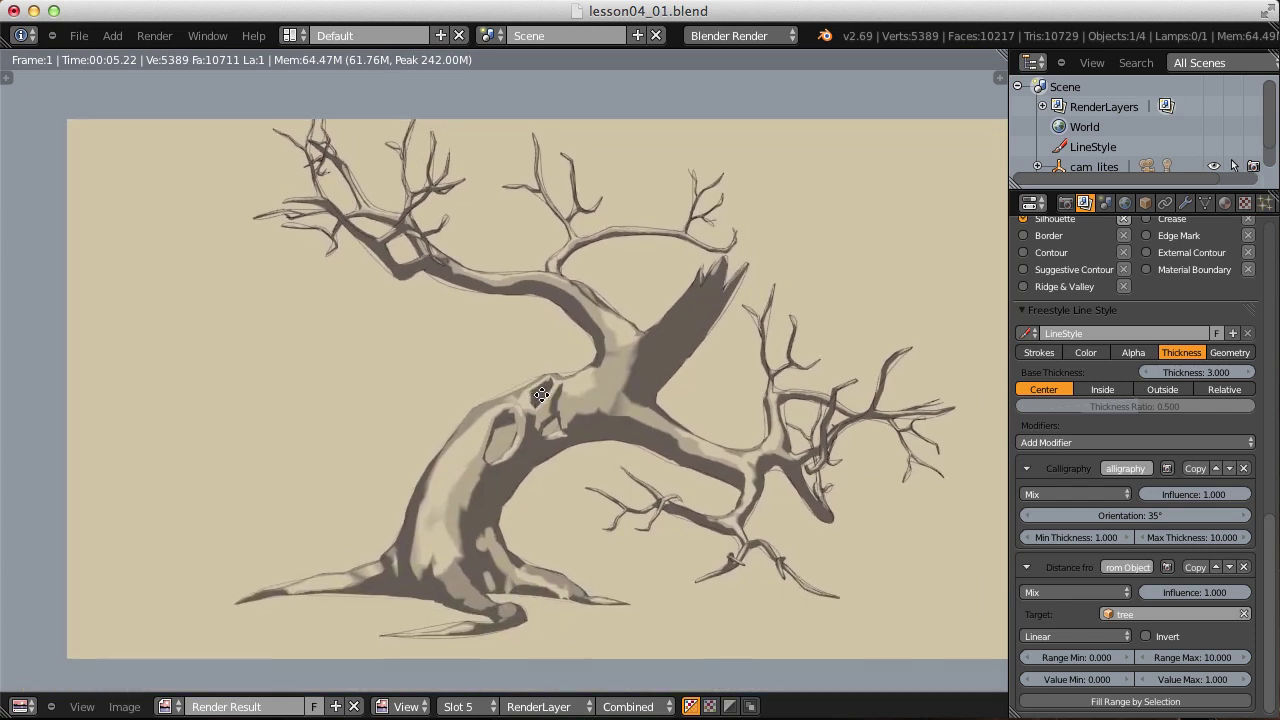
middle_click_drag(515, 380, 493, 357)
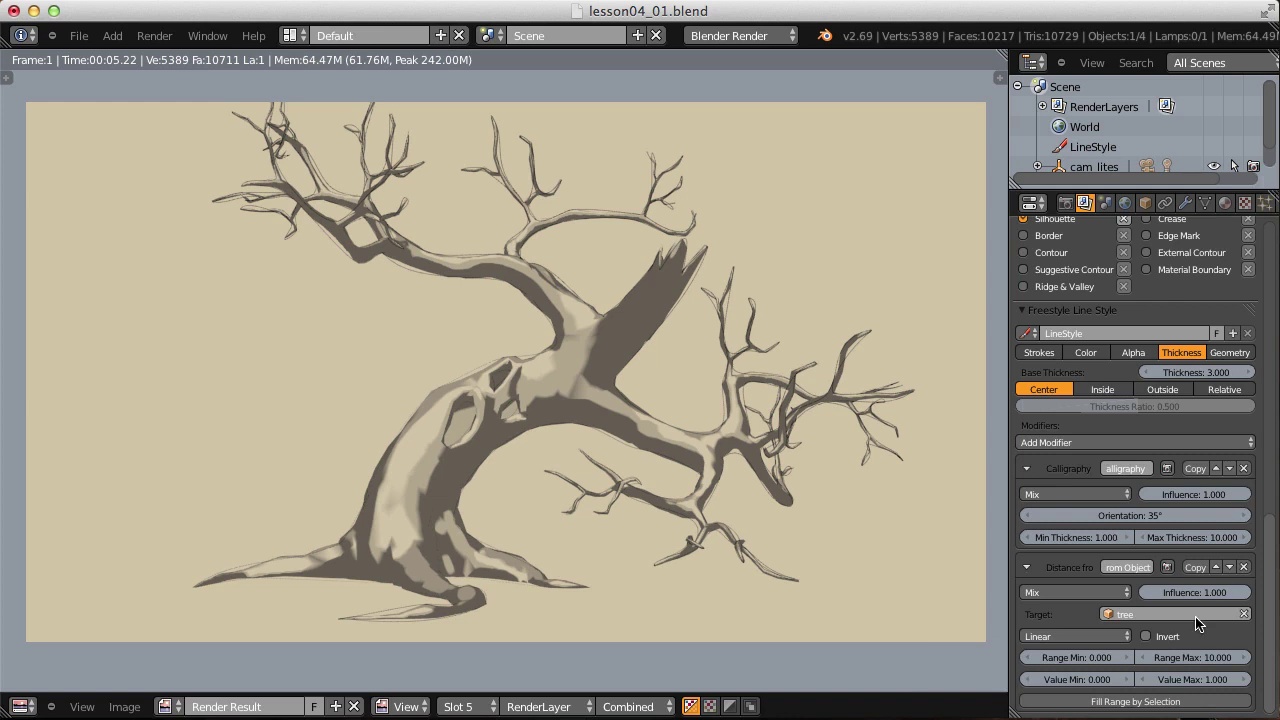
left_click(1180, 679)
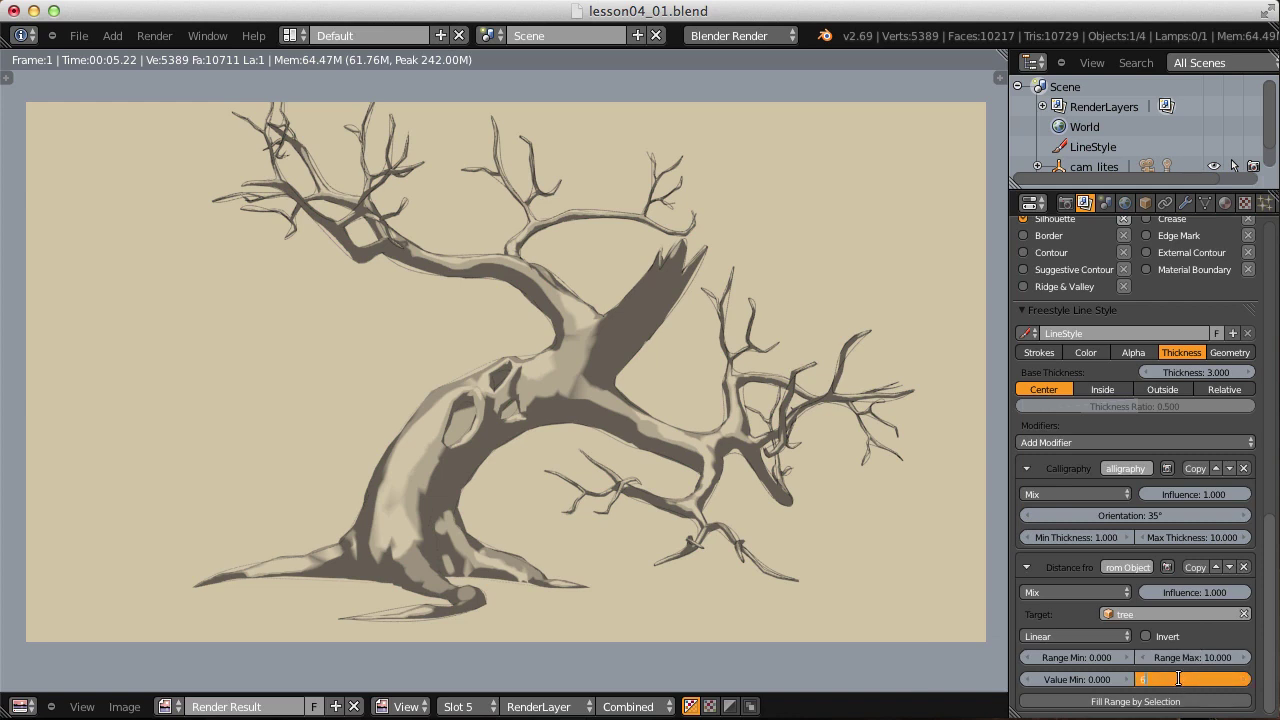
Enter Value Max 6, render and inspect the bold outlines, then return to the viewport.
type("6")
key("Return")
left_click(156, 38)
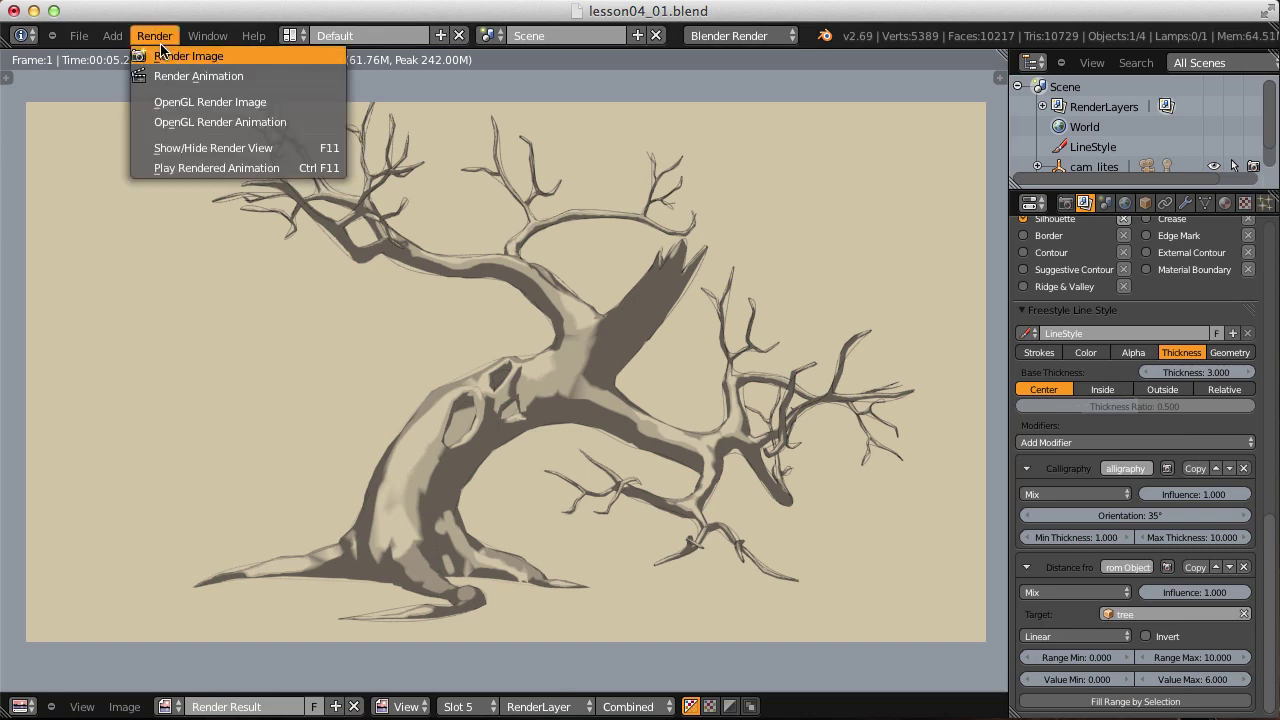
left_click(172, 56)
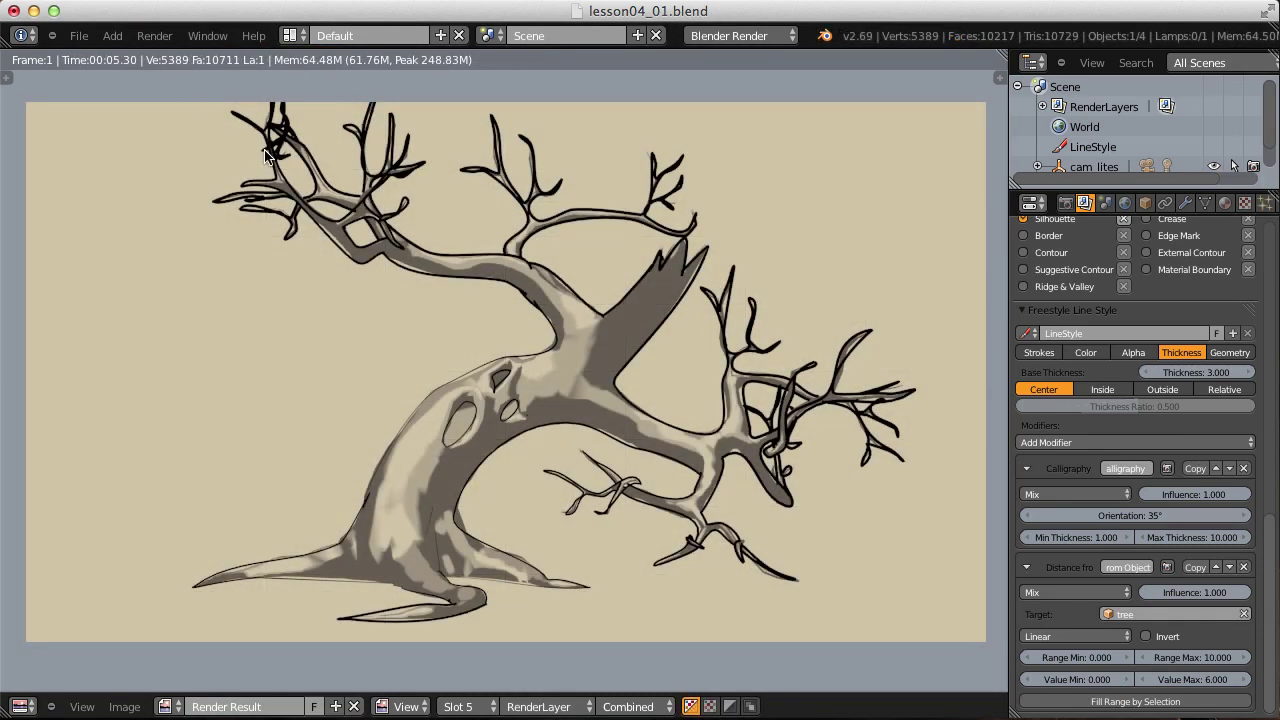
middle_click_drag(595, 248, 594, 270)
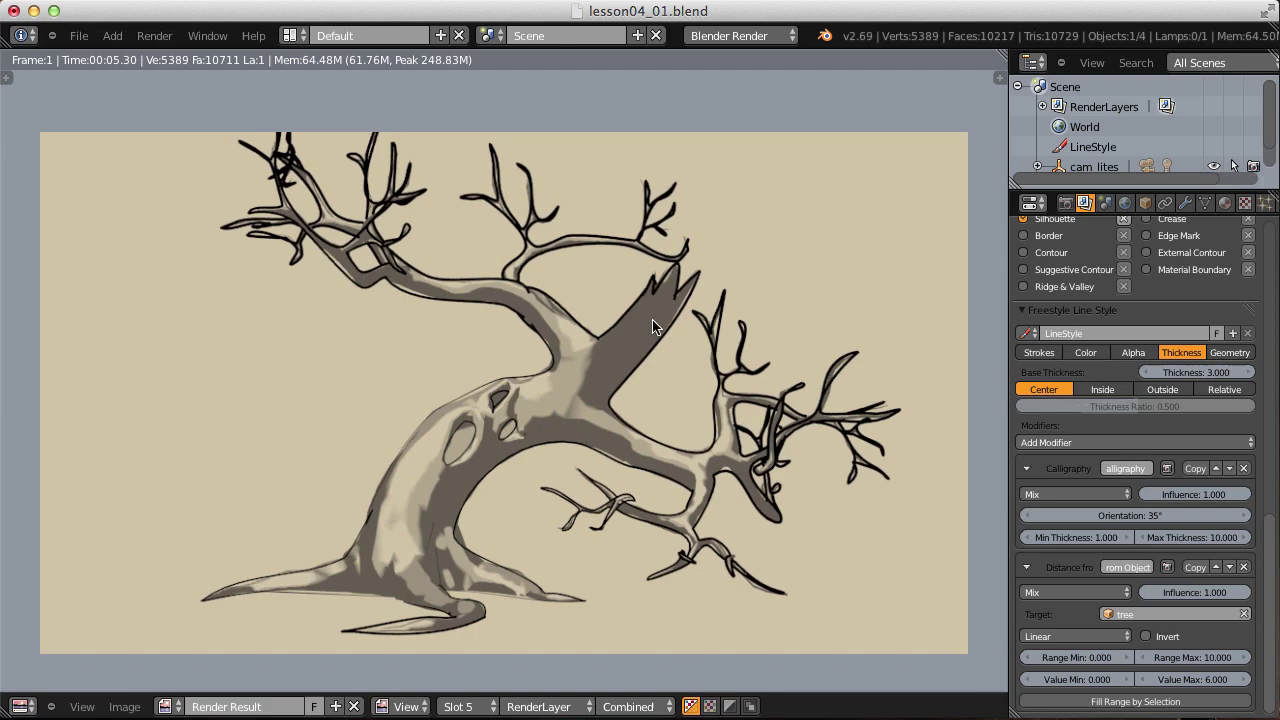
key("Escape")
middle_click_drag(723, 297, 620, 300)
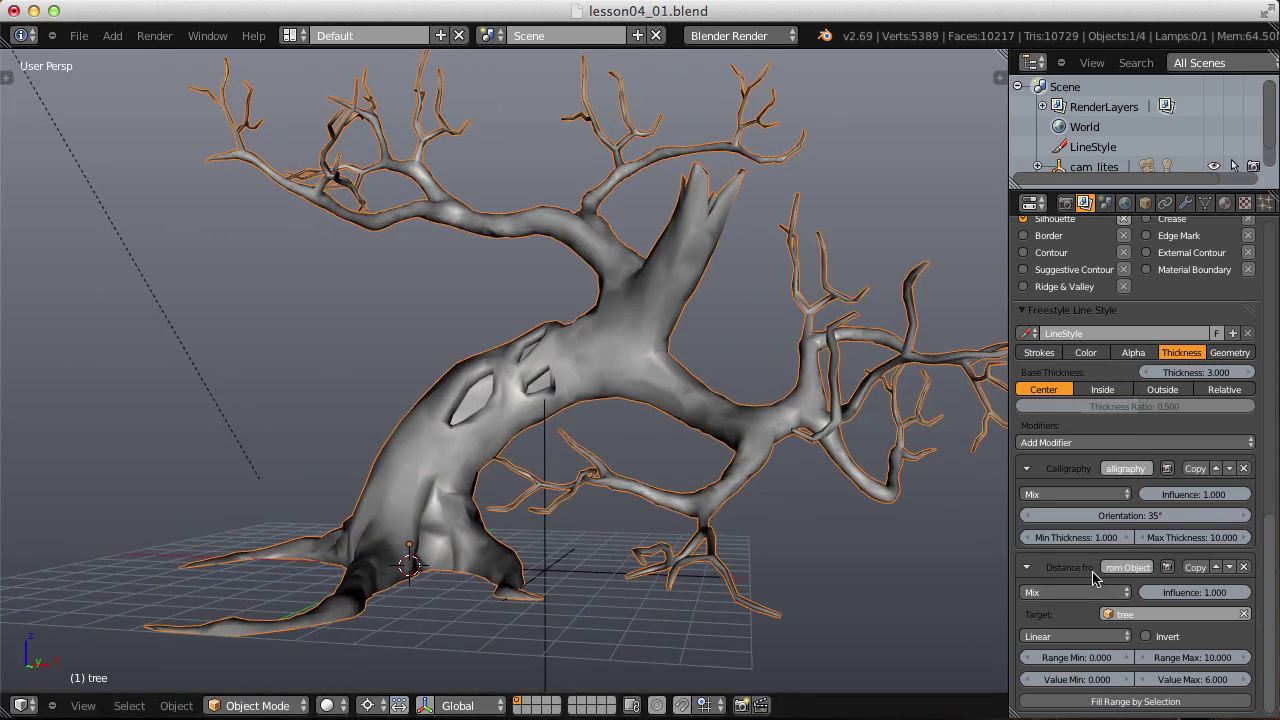
middle_click_drag(484, 446, 486, 488)
middle_click_drag(574, 480, 506, 488)
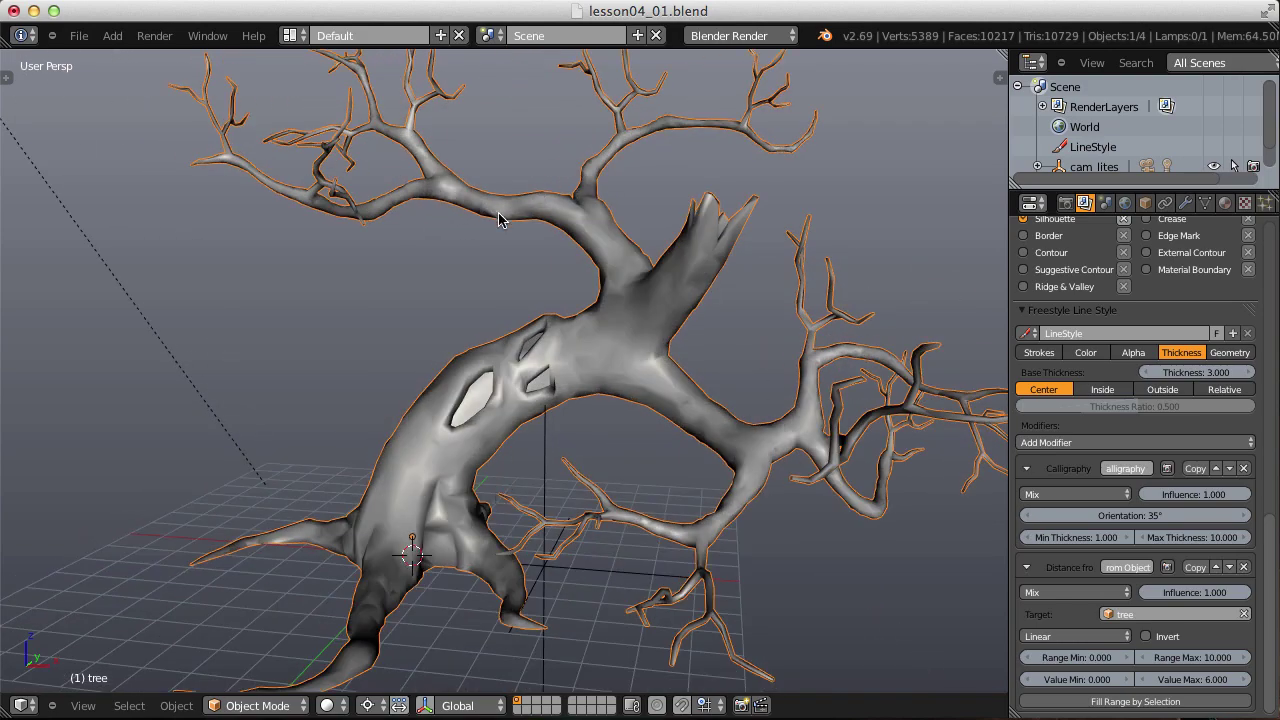
middle_click_drag(548, 342, 527, 455)
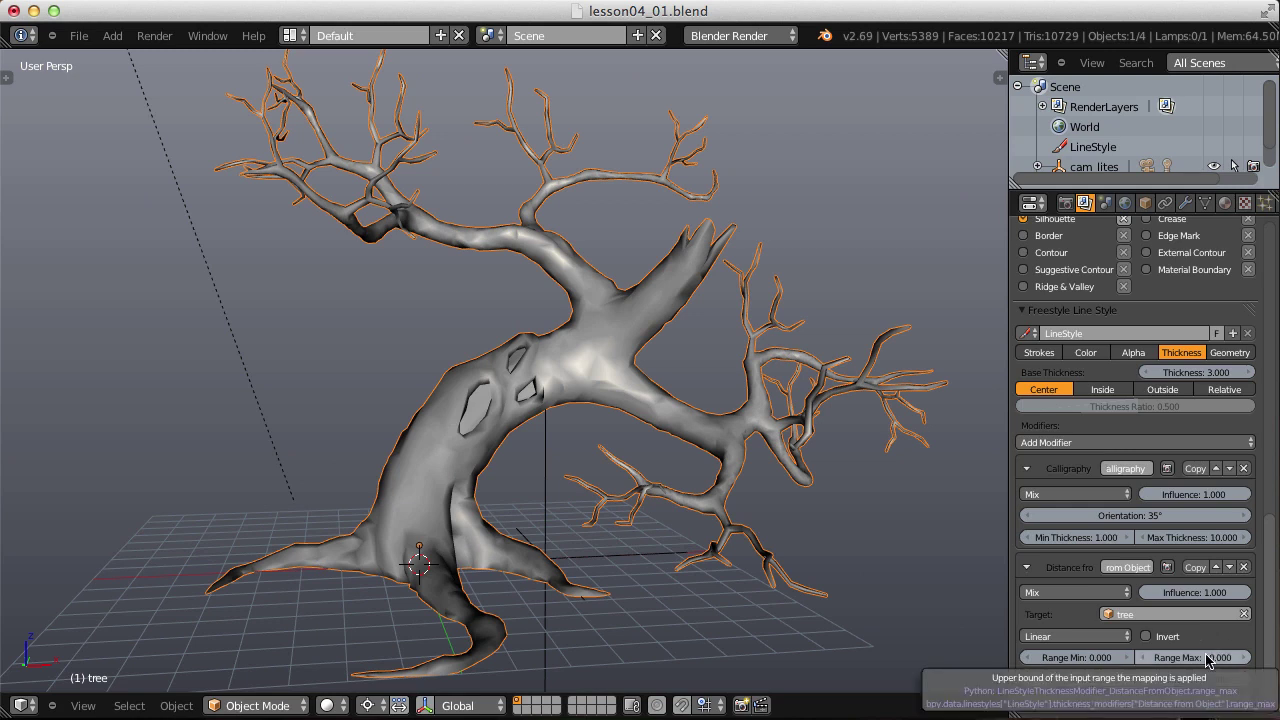
Switch the distance mapping to Curve and drag its start point to the top and end point to the bottom.
left_click(1062, 636)
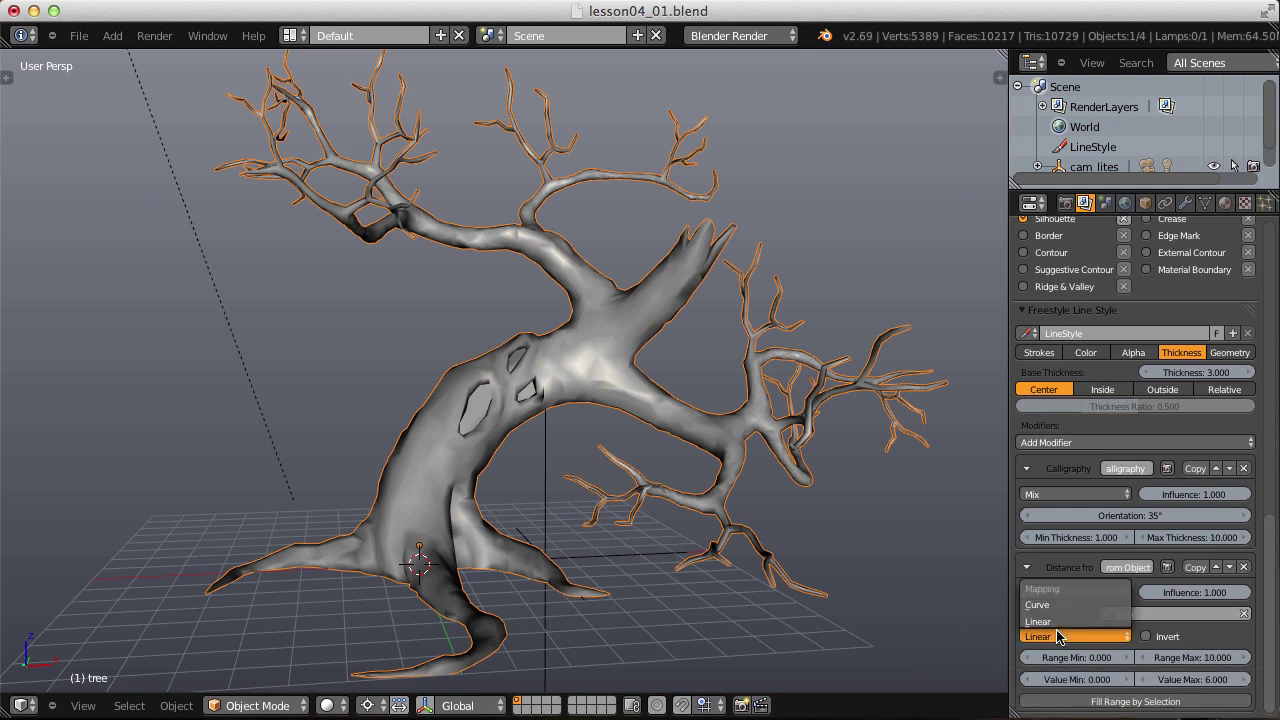
left_click(1056, 605)
left_click_drag(1276, 532, 1275, 654)
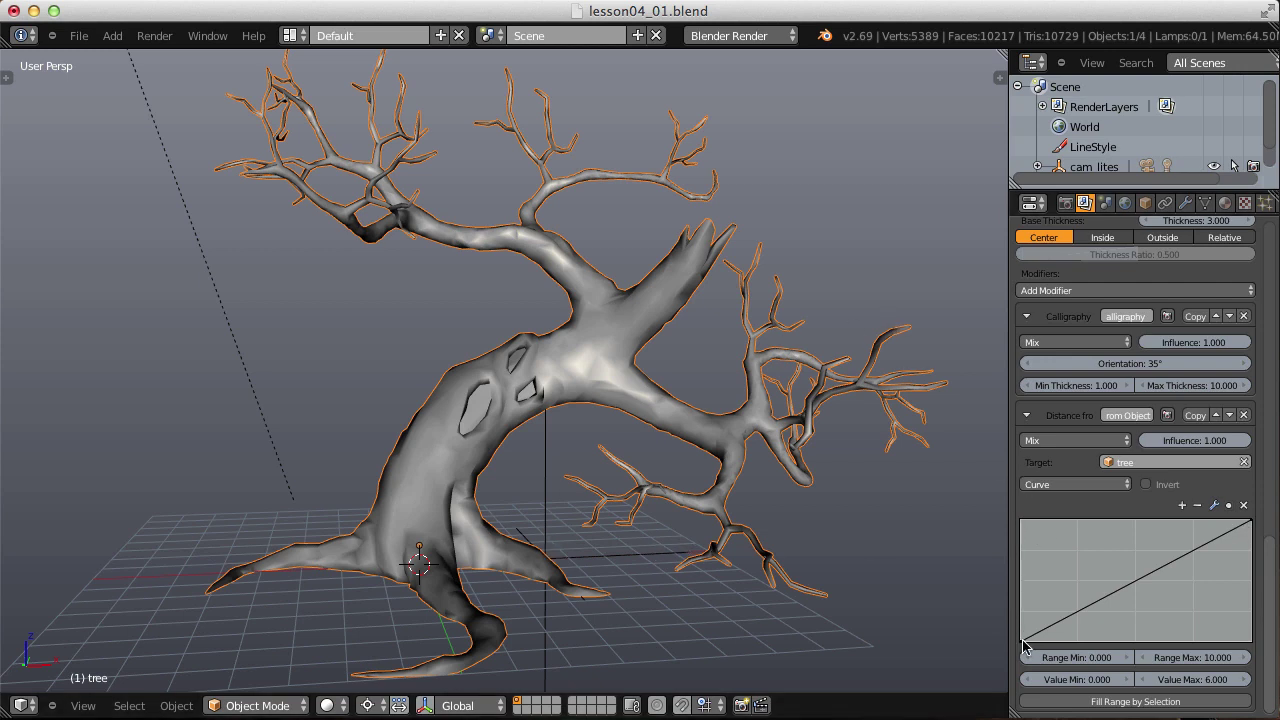
left_click_drag(1021, 640, 990, 500)
left_click_drag(1252, 524, 1252, 640)
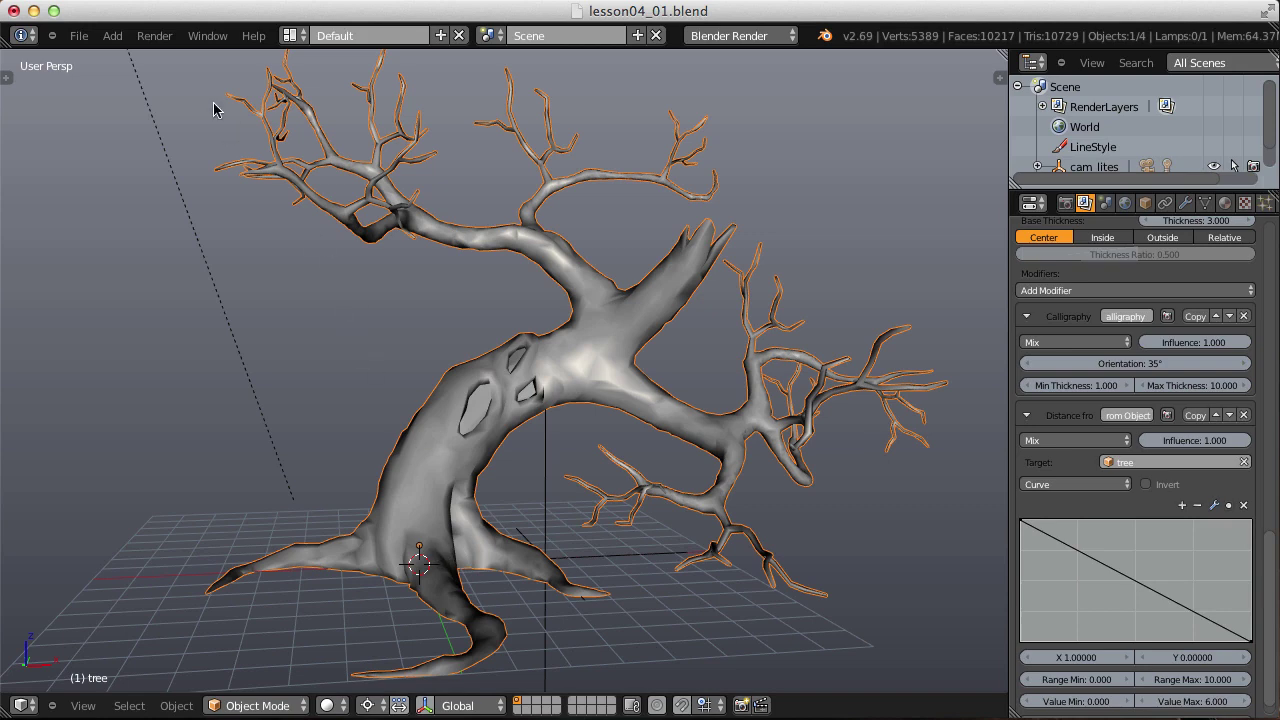
Render the inverted curve result, then set Value Max to 15 and re-render.
left_click(155, 36)
left_click(168, 55)
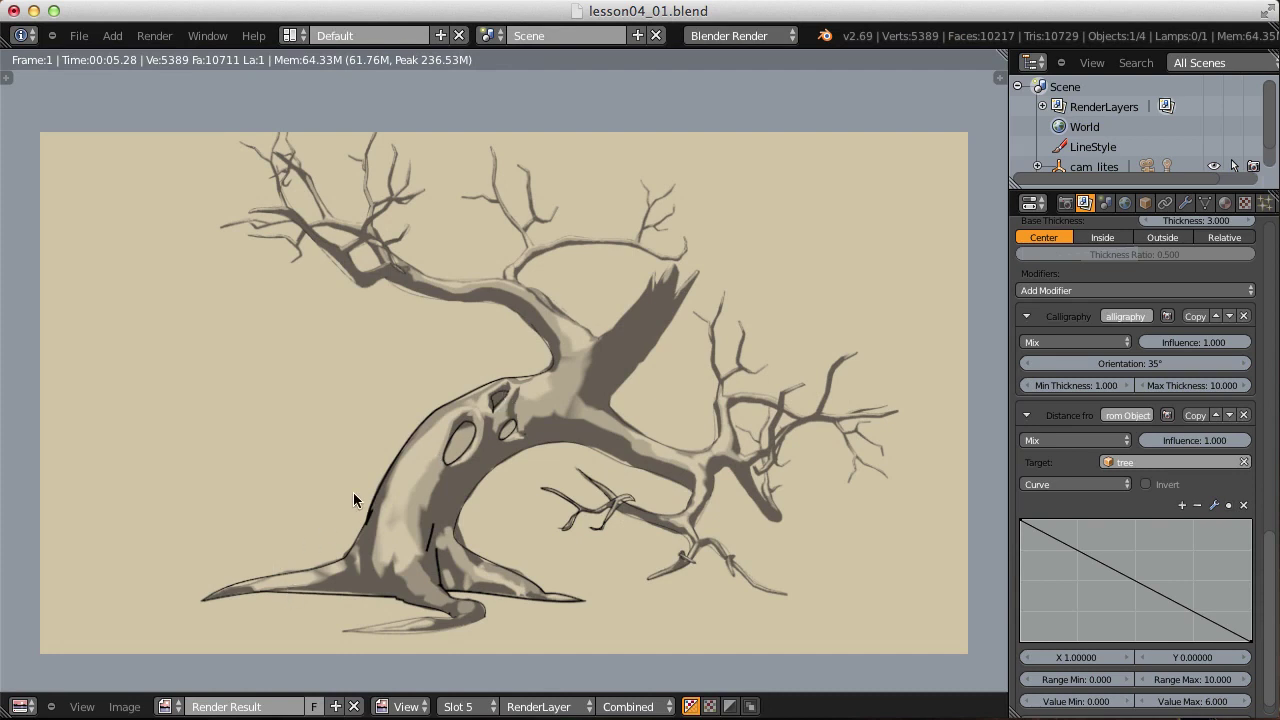
left_click(1191, 704)
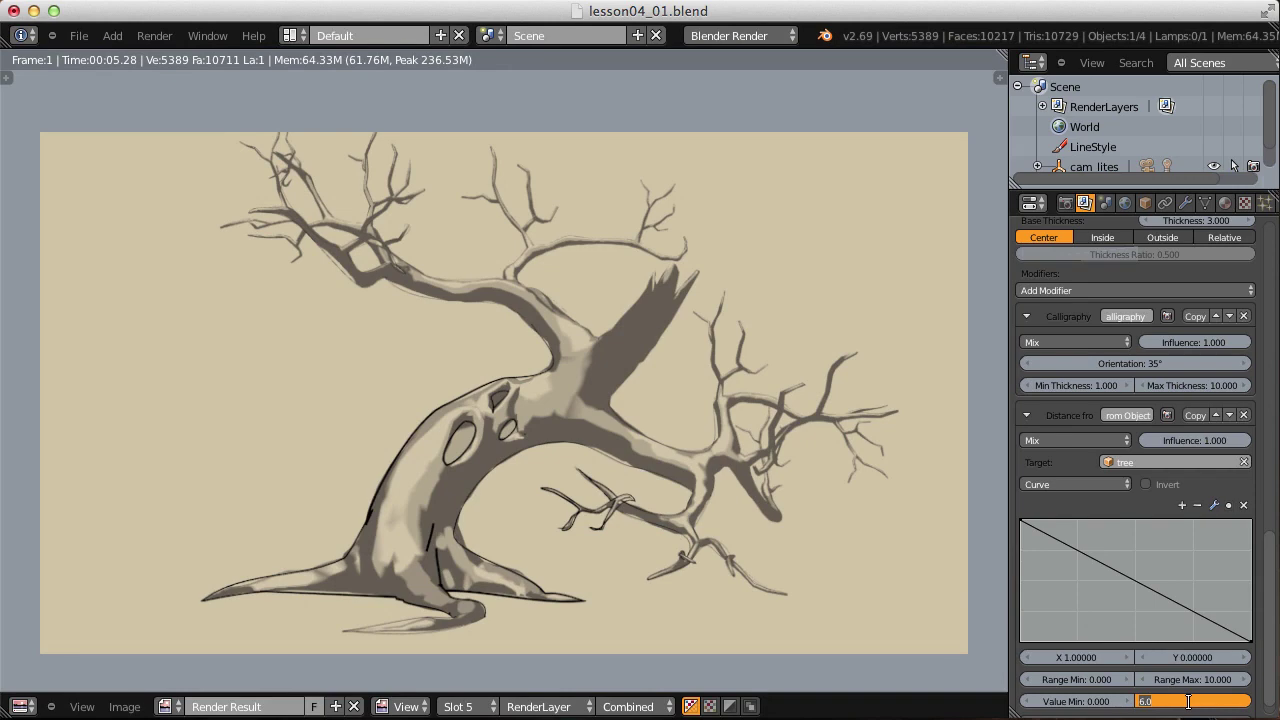
type("15")
key("Return")
scroll(1188, 701, "down", 1)
left_click(150, 35)
left_click(185, 54)
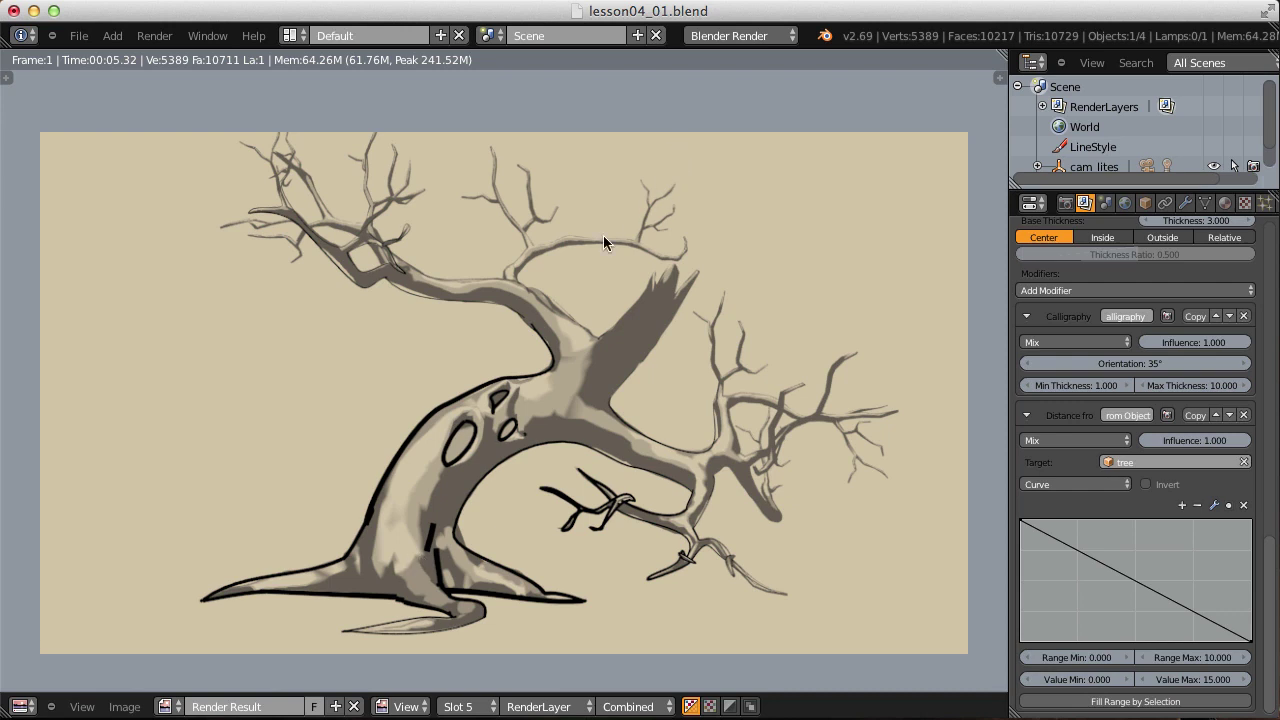
Set Value Min to 5, bow the curve upward with a new point, and render with F12.
left_click(1078, 679)
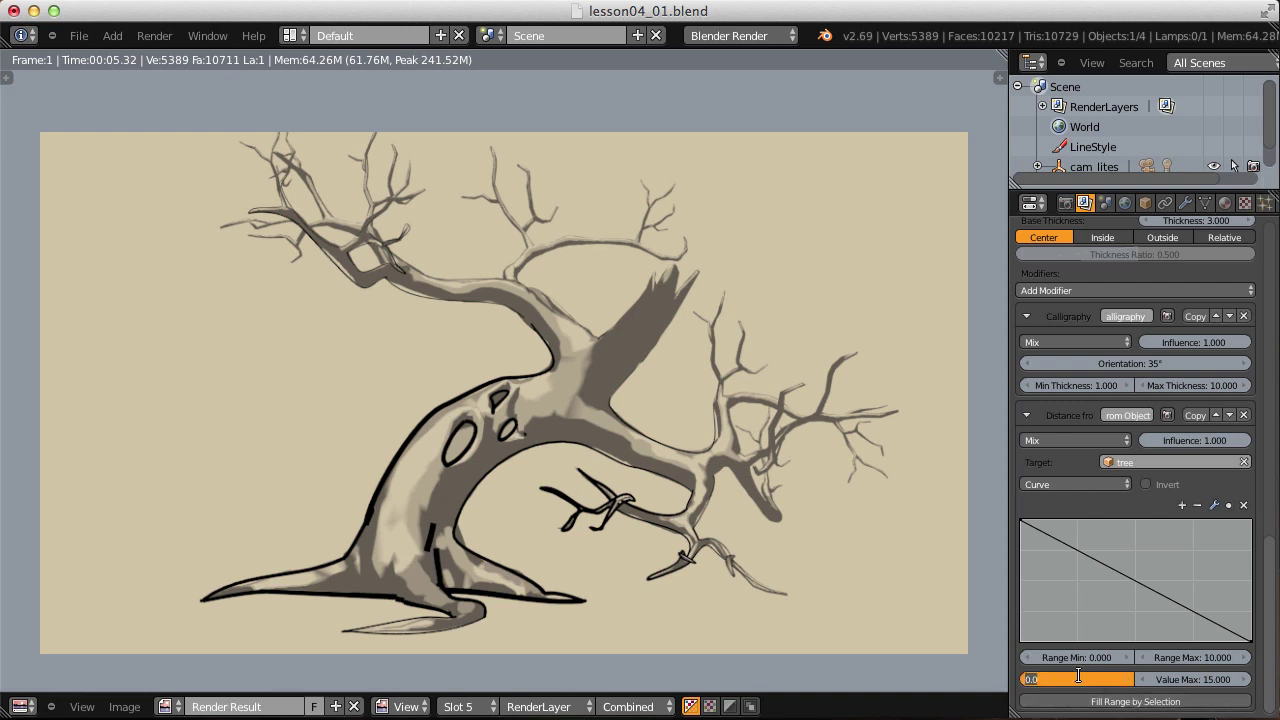
type("5")
key("Return")
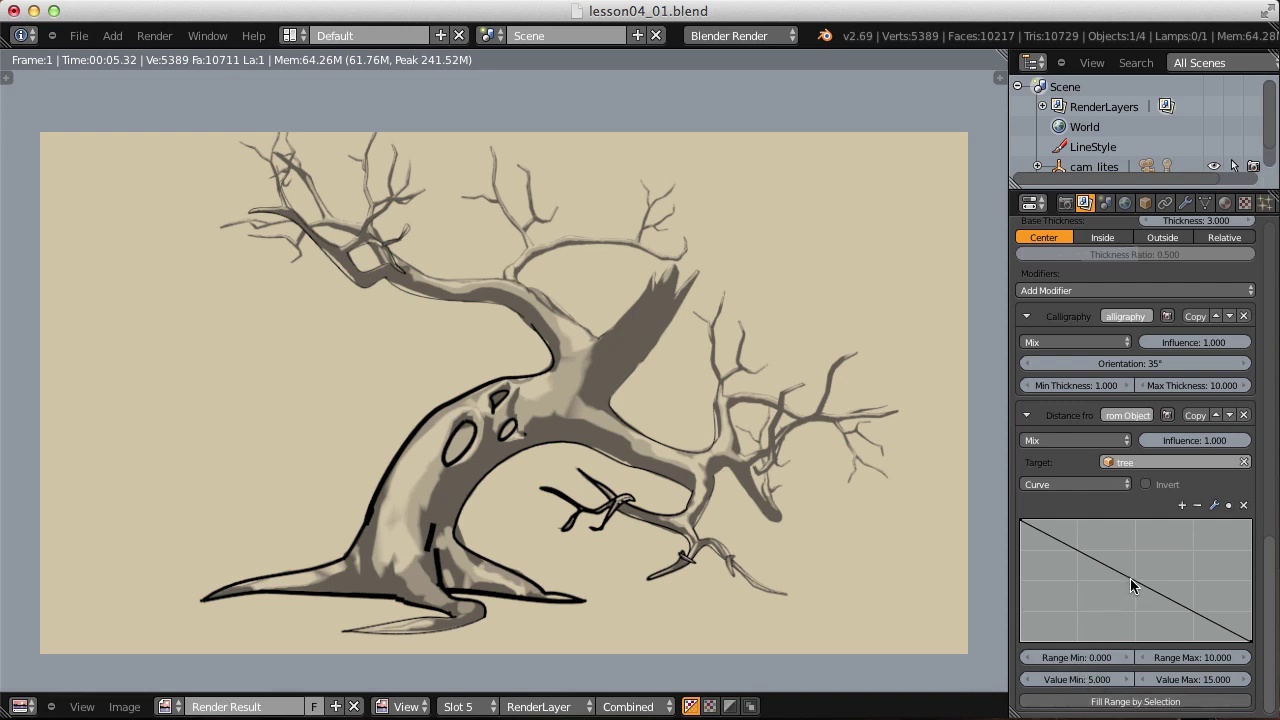
left_click_drag(1130, 578, 1141, 548)
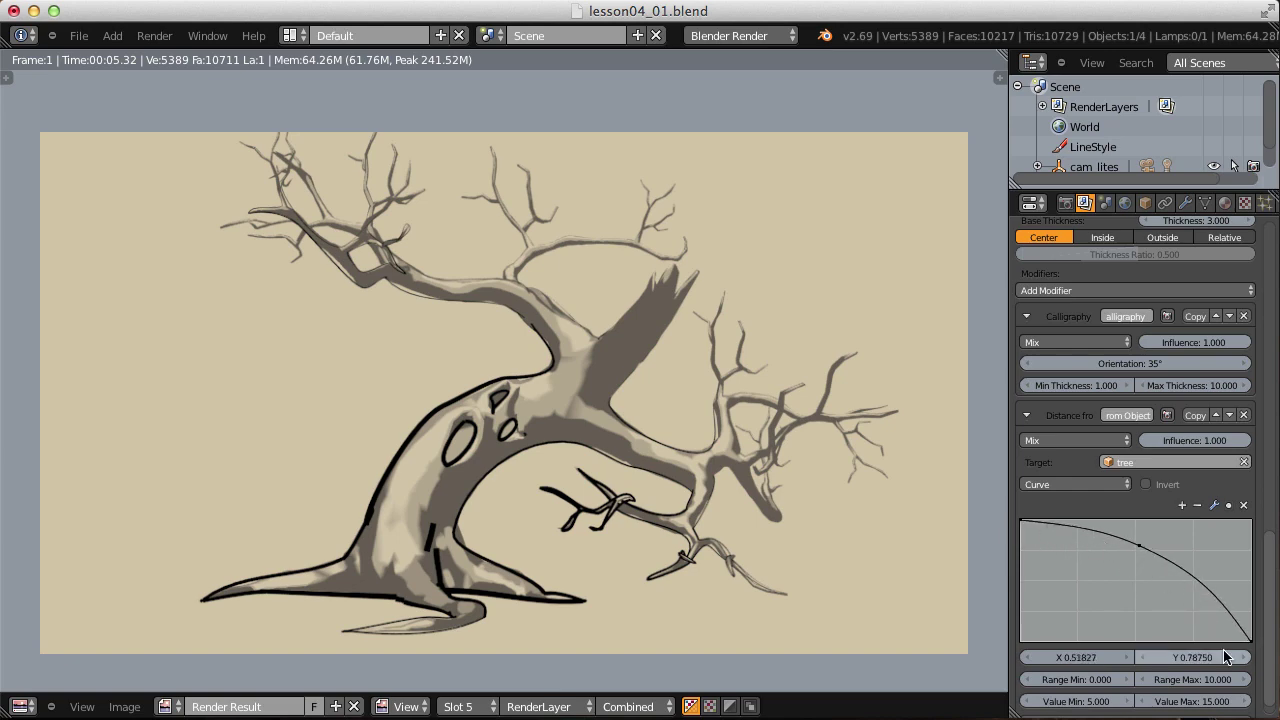
key("F12")
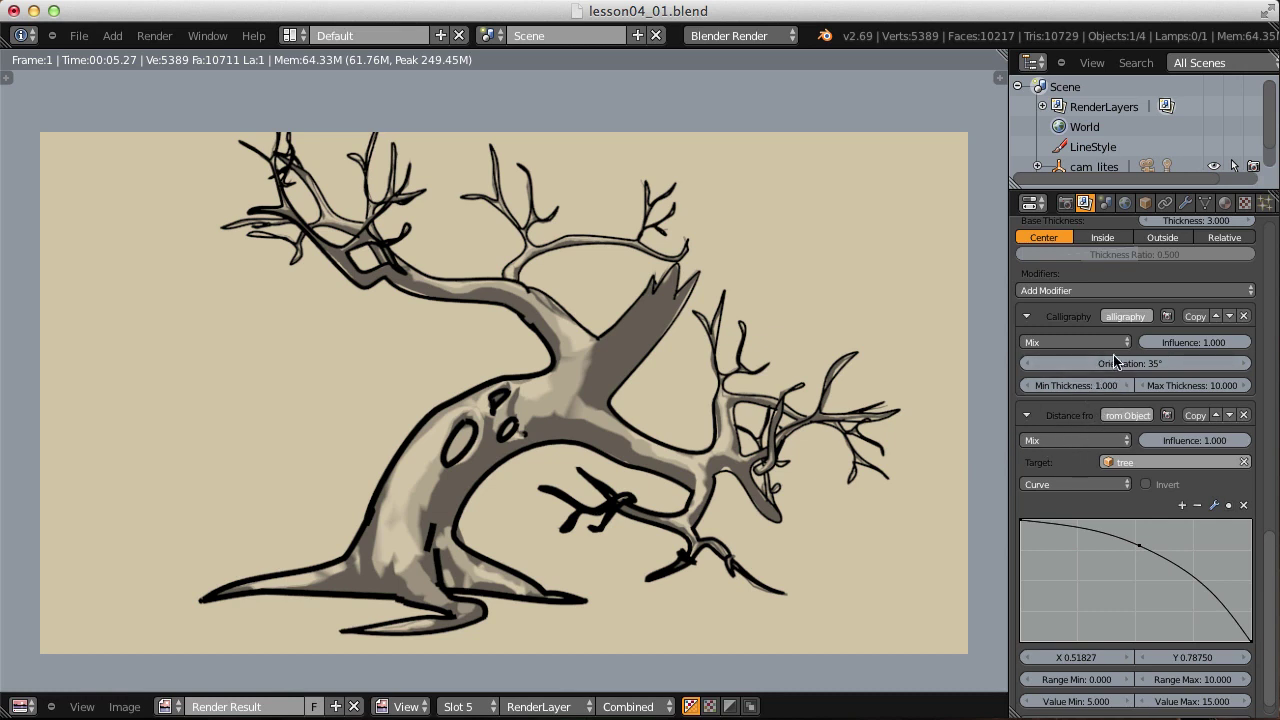
Change the Distance from Object modifier's blend mode from Mix to Multiply.
left_click(1070, 343)
left_click(1071, 443)
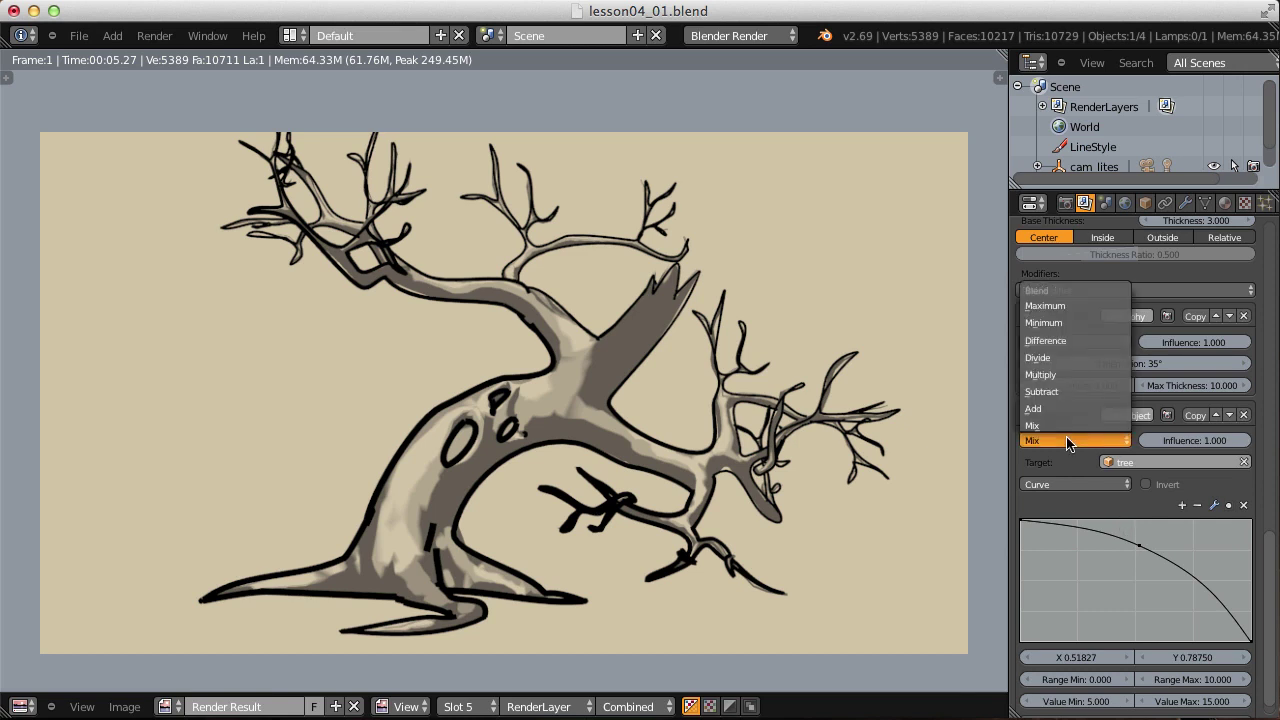
left_click(1062, 376)
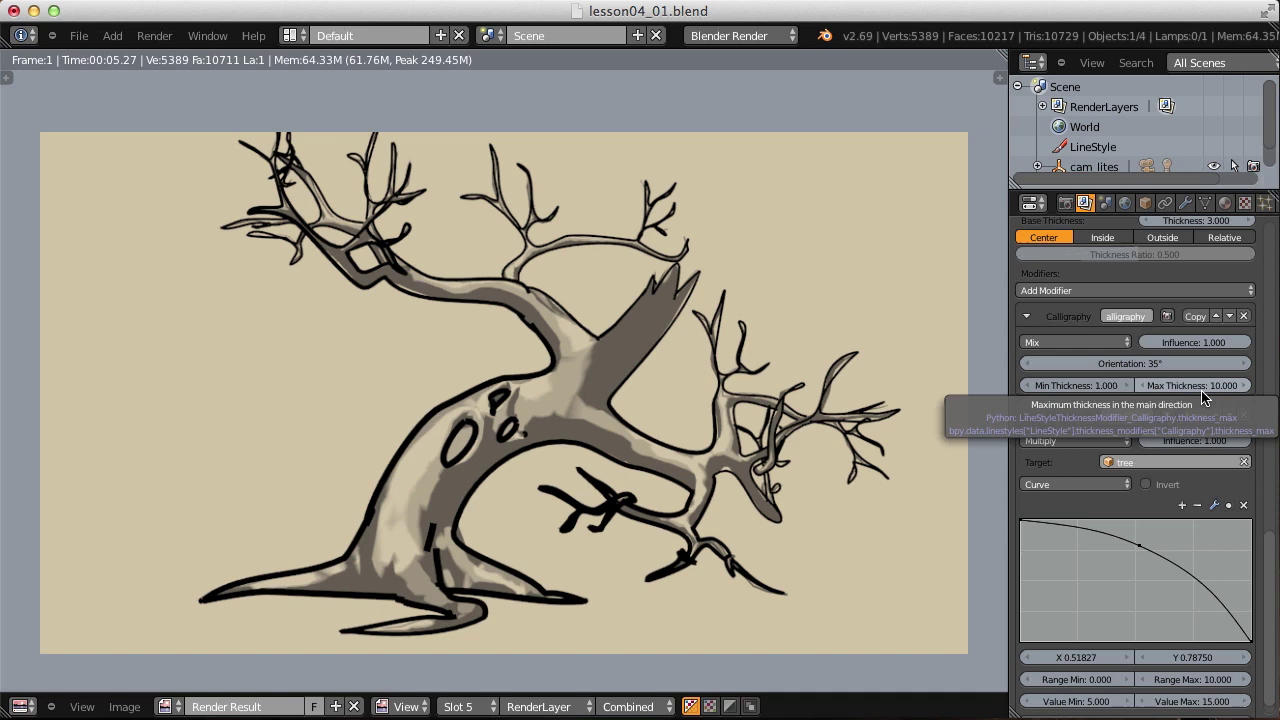
Render the Multiply result, then set thickness range 0.5 to 1.5 and re-render.
left_click(155, 36)
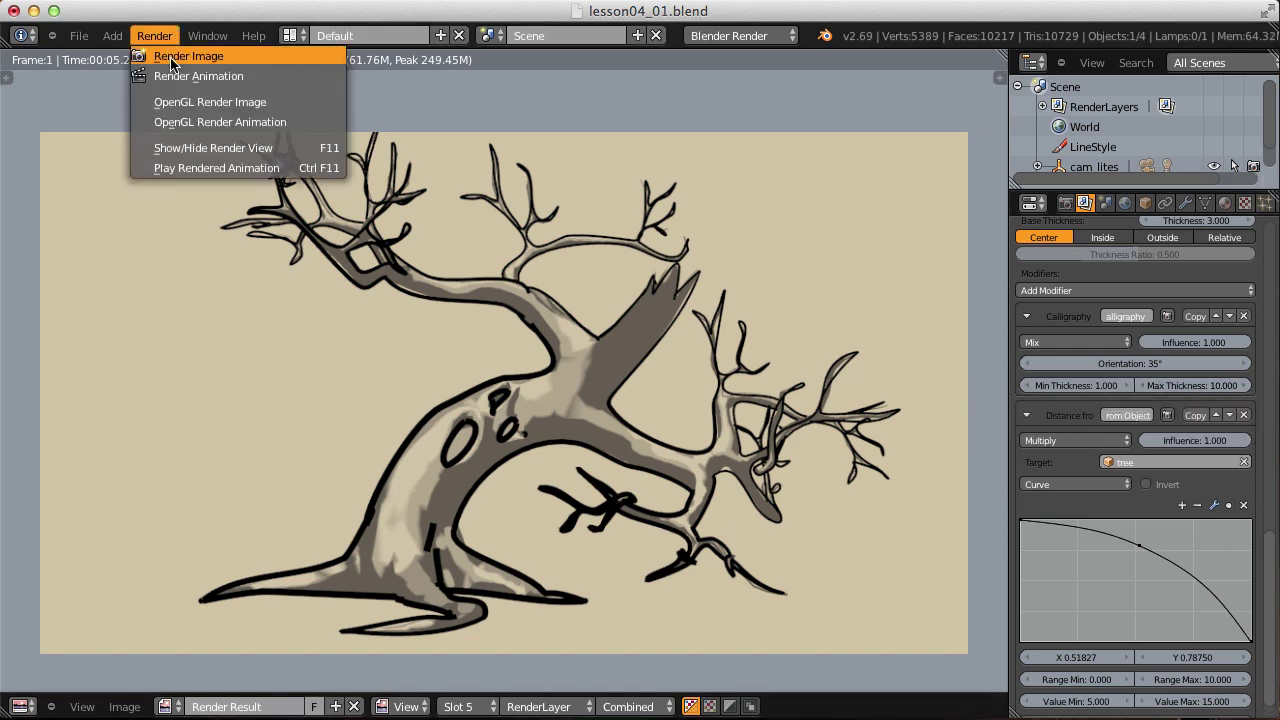
left_click(172, 57)
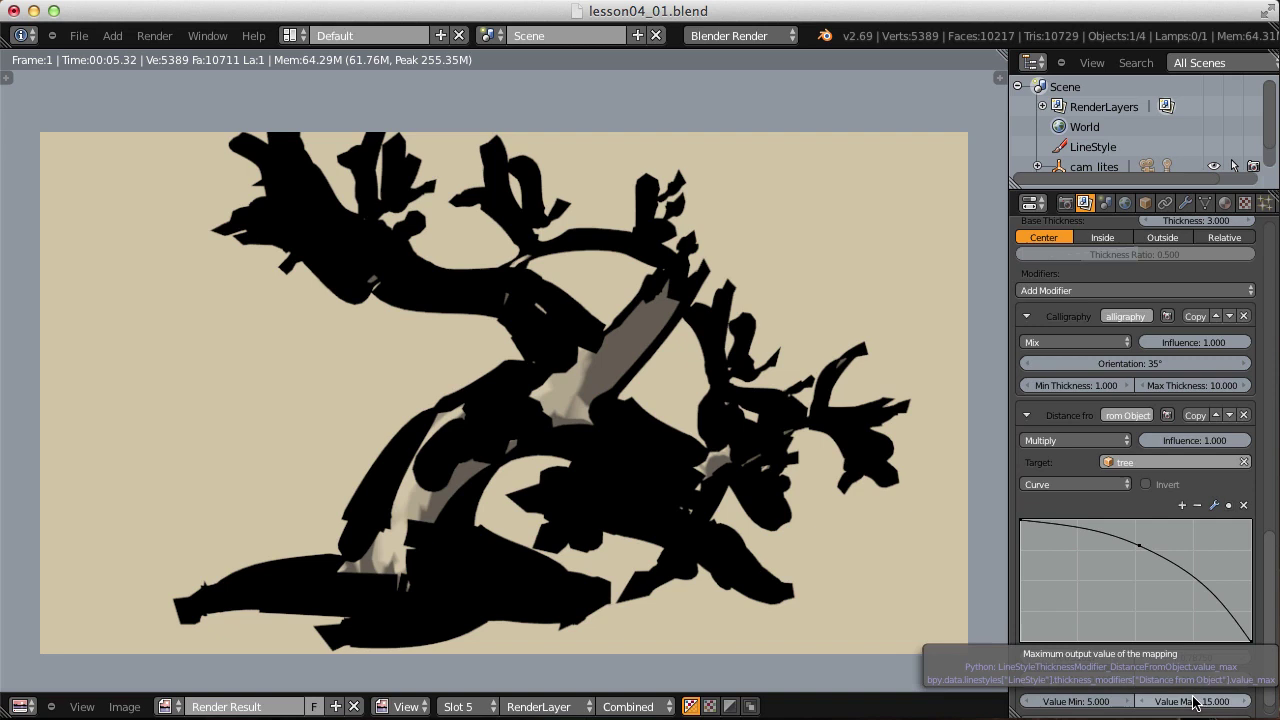
left_click(1083, 701)
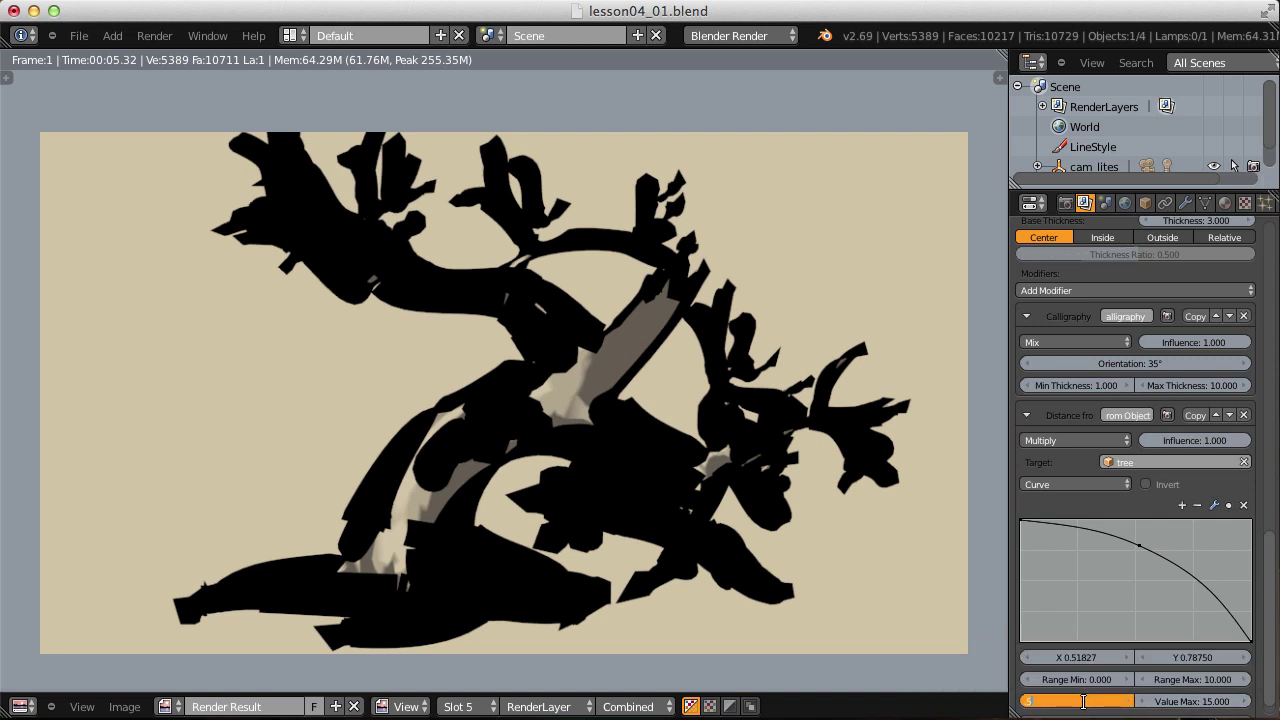
key("Tab")
type("1.5")
key("Return")
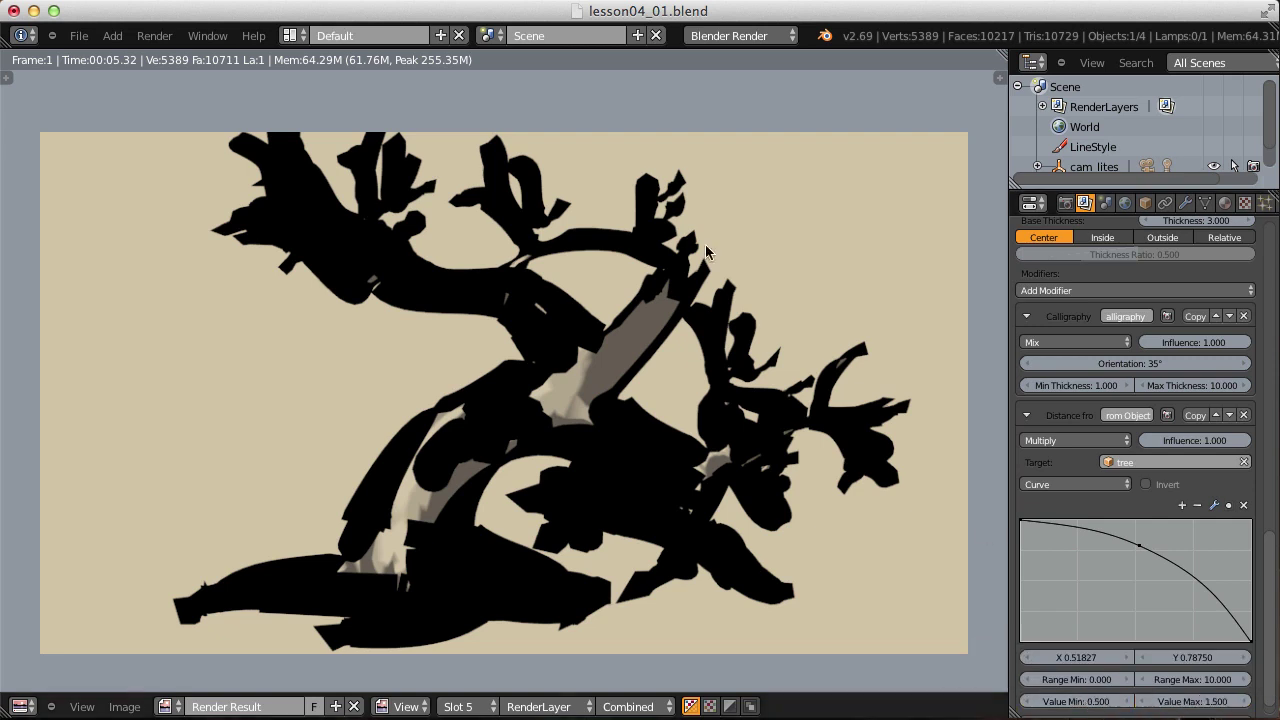
left_click(154, 35)
left_click(160, 60)
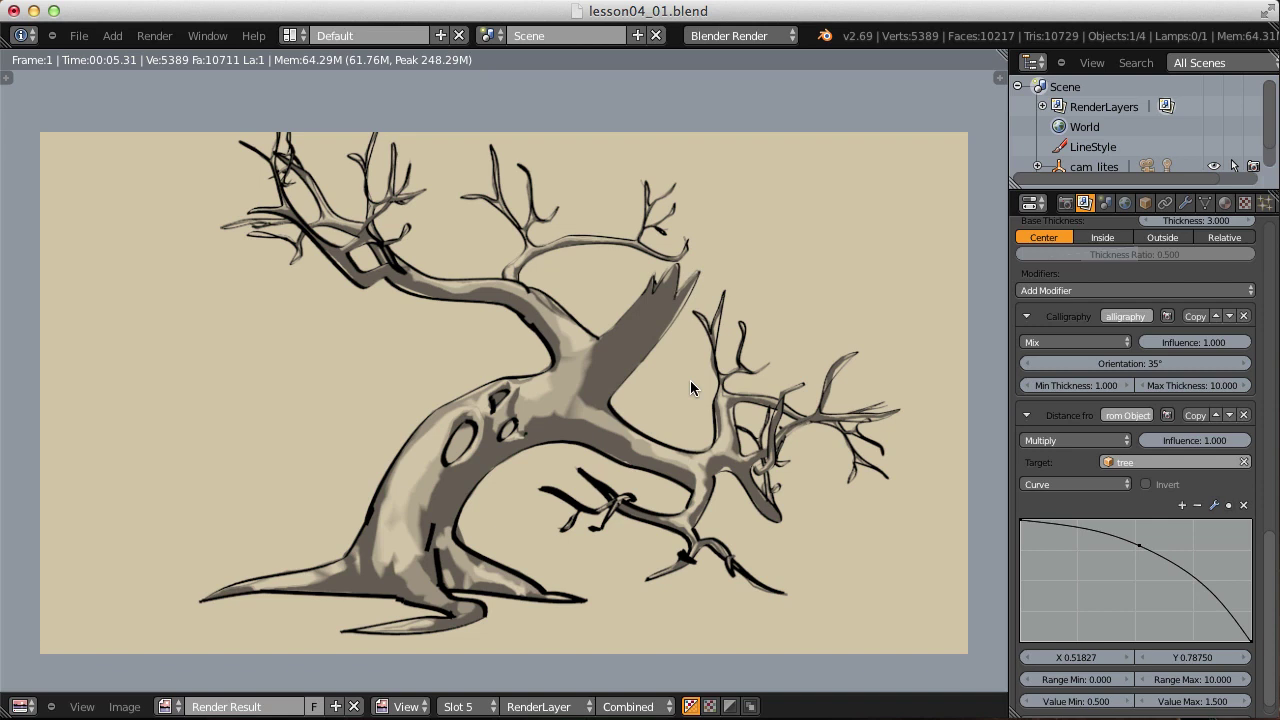
Set the distance thickness range to Value Min 1 and Value Max 3, then render.
left_click(1076, 701)
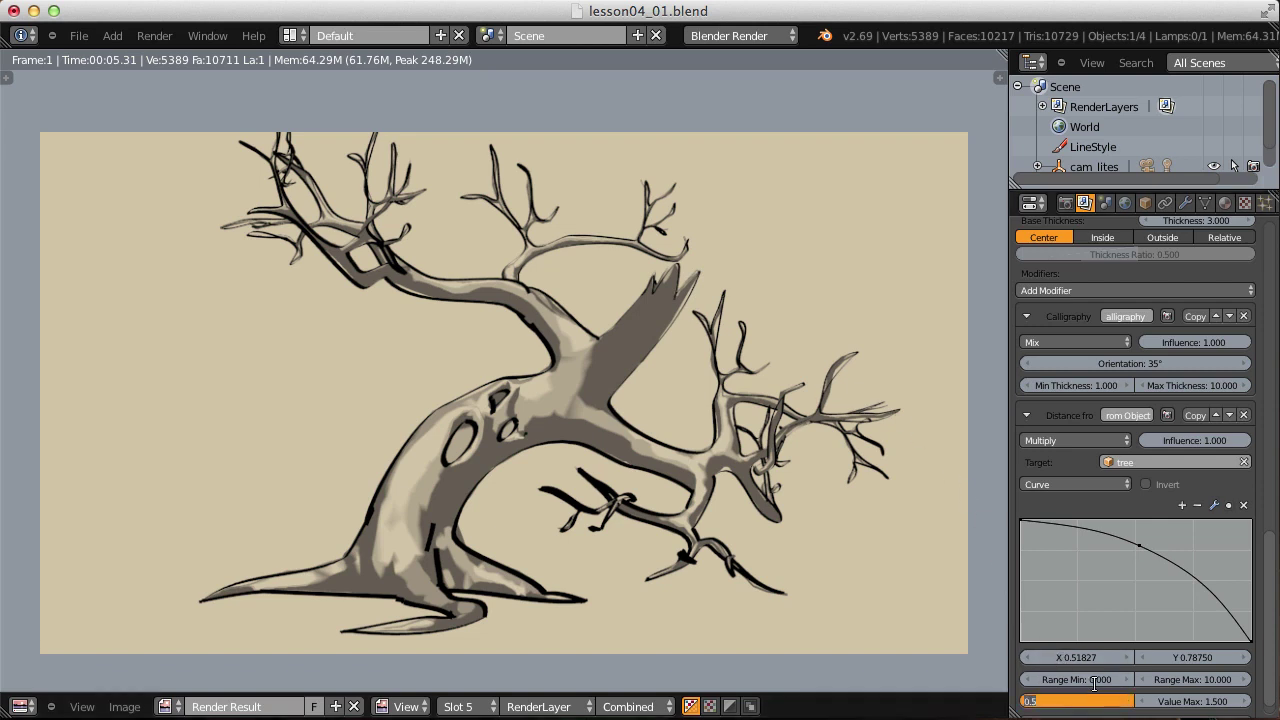
type("1")
key("Tab")
type("1")
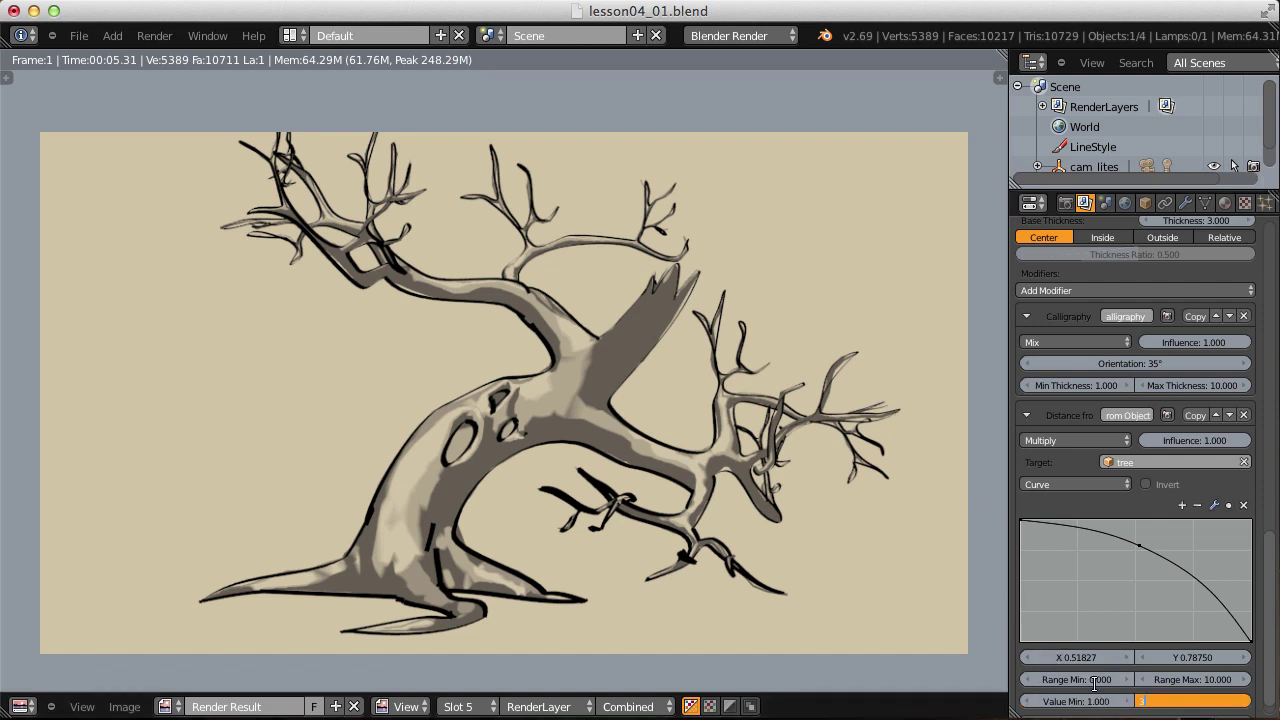
key("Return")
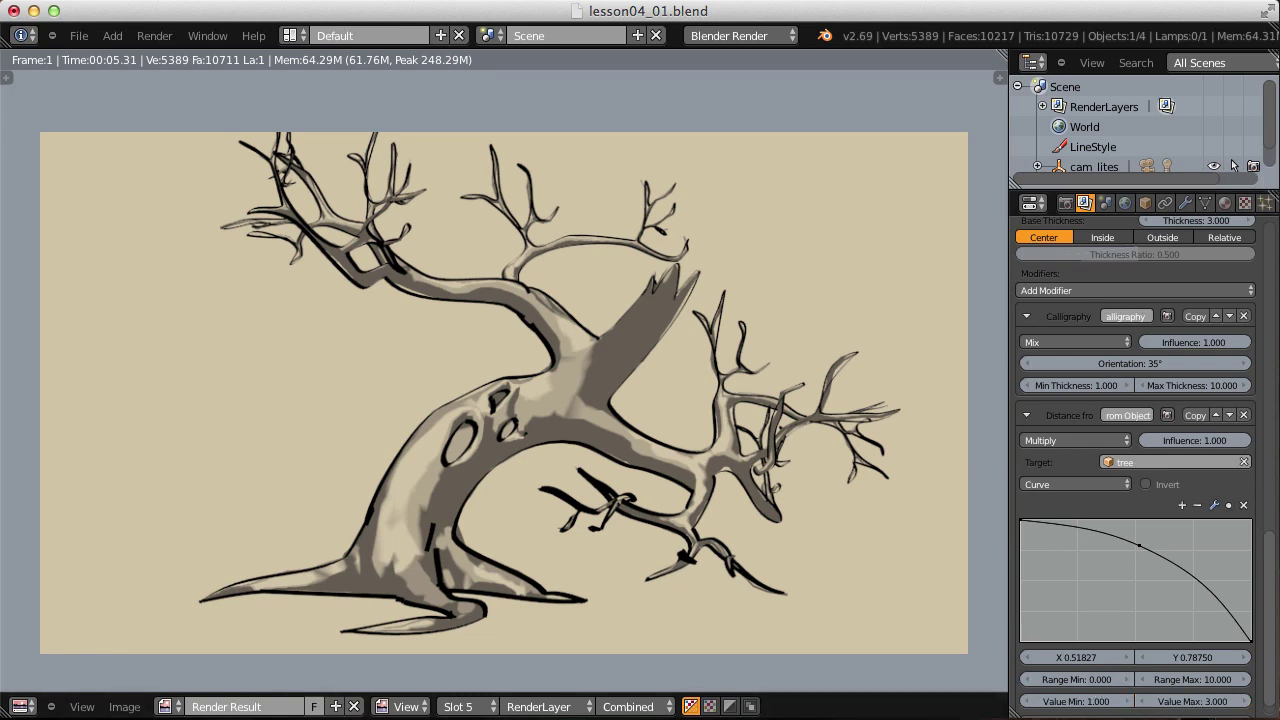
left_click(154, 35)
left_click(200, 54)
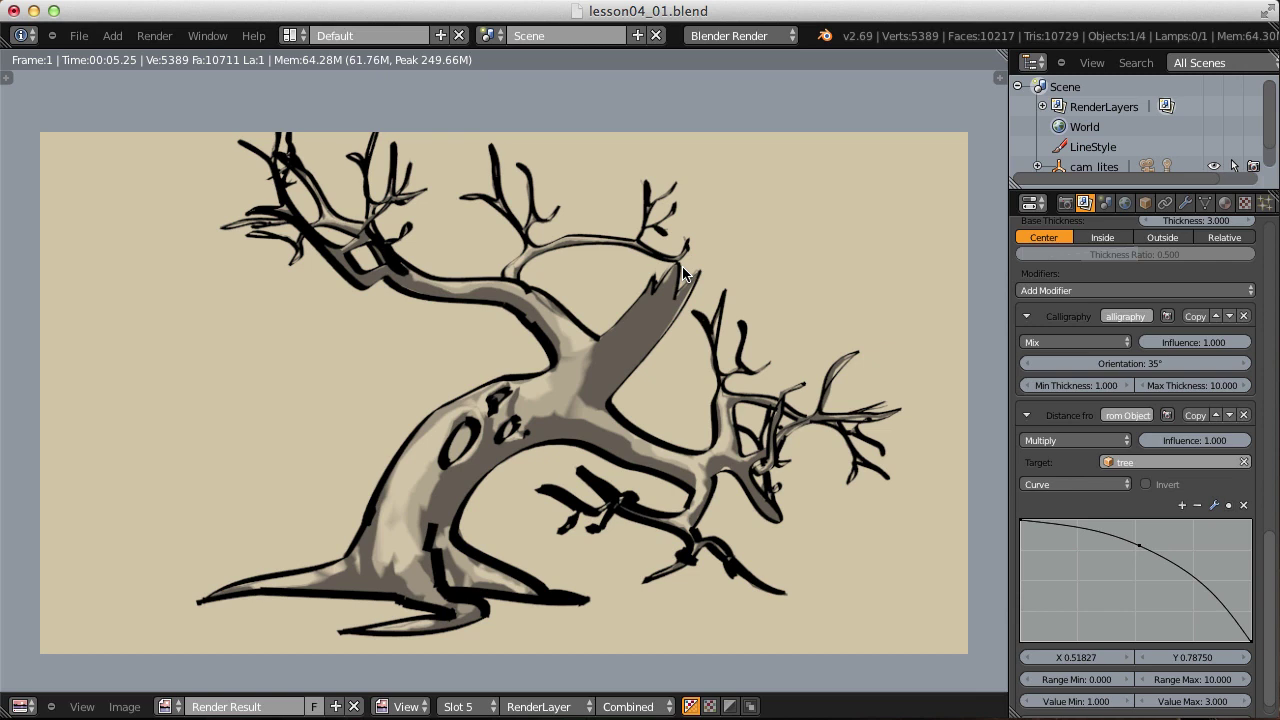
Render the distance modifier at Influence 0.5, then again at Influence 0.75.
left_click(1209, 440)
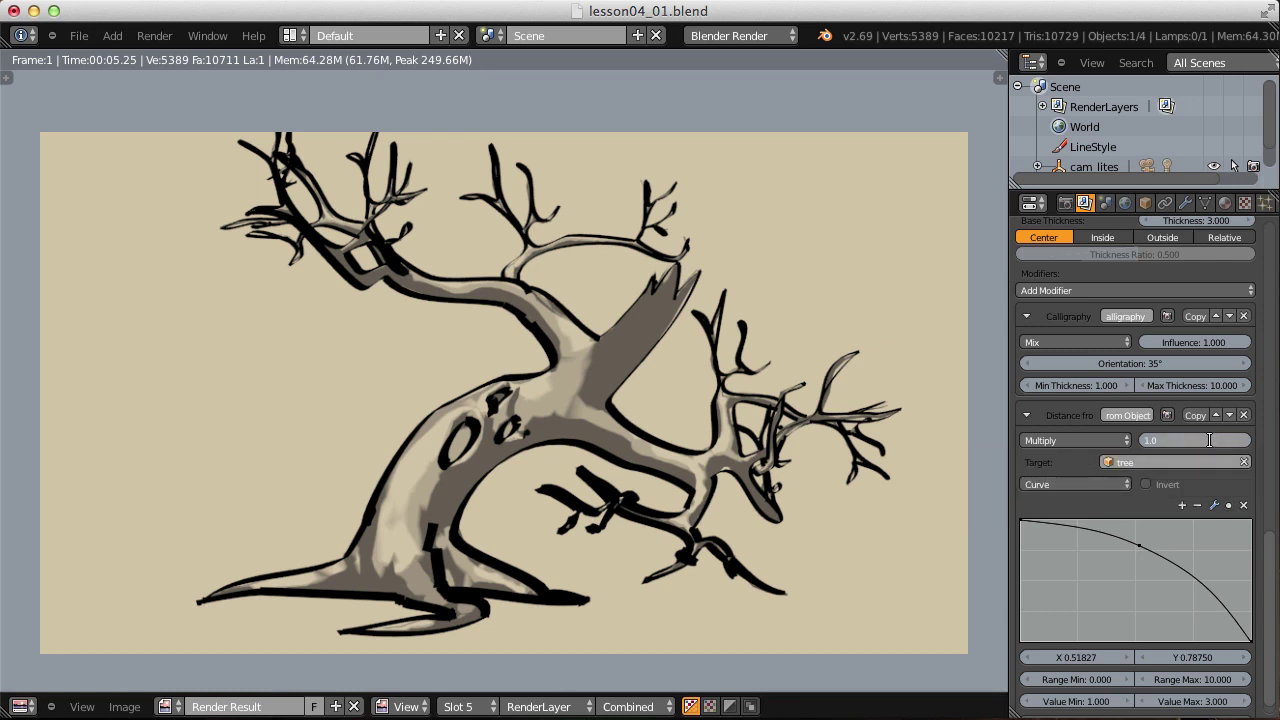
type("0.5")
key("Return")
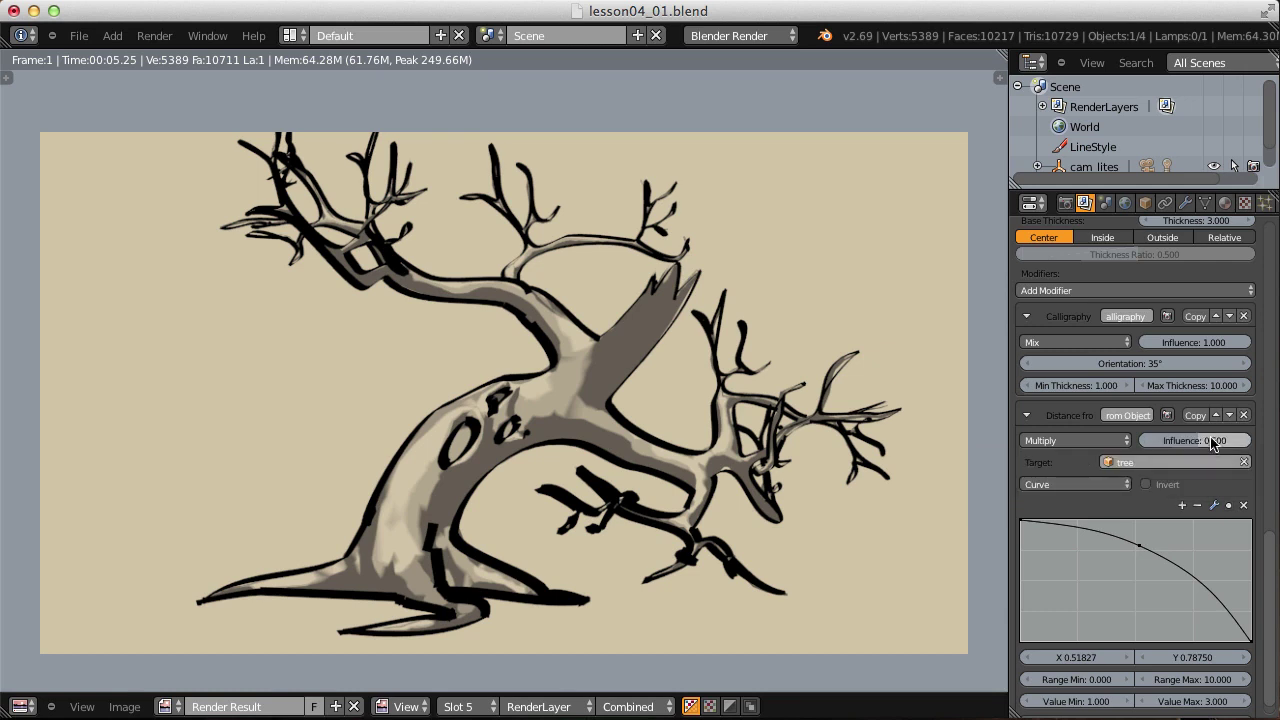
left_click(160, 38)
left_click(170, 56)
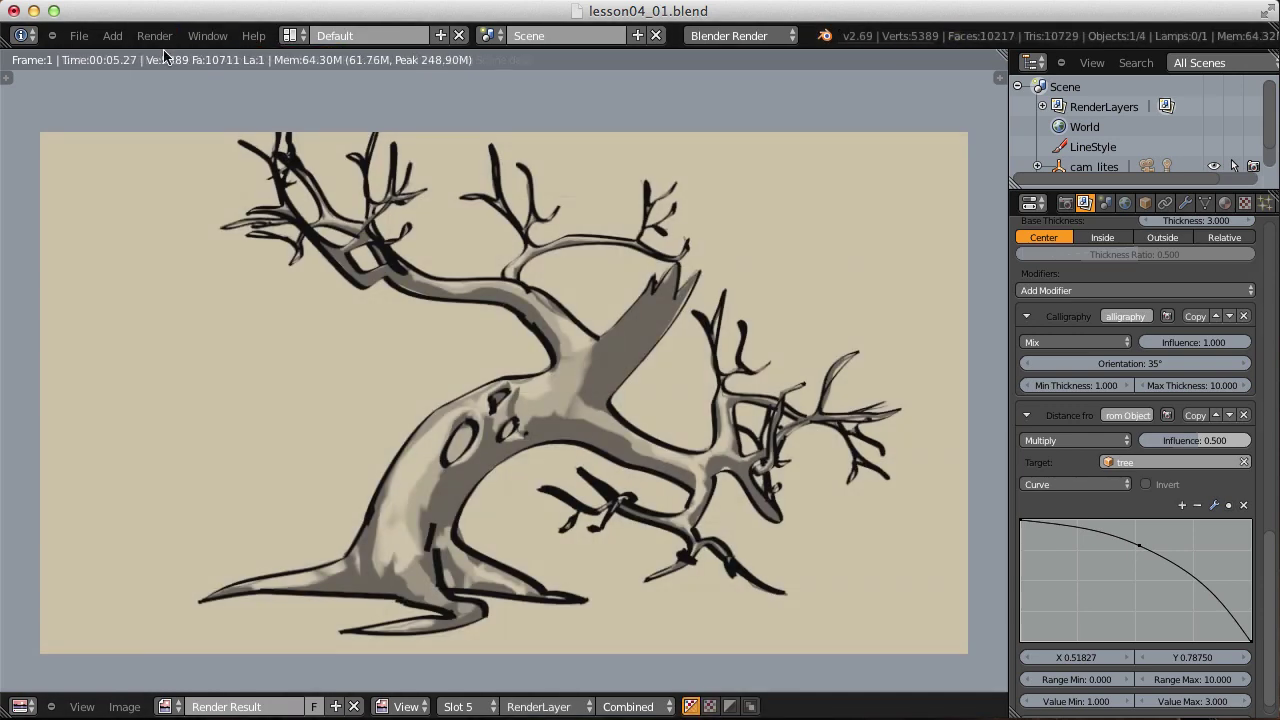
left_click(1199, 440)
type("0.75")
key("Return")
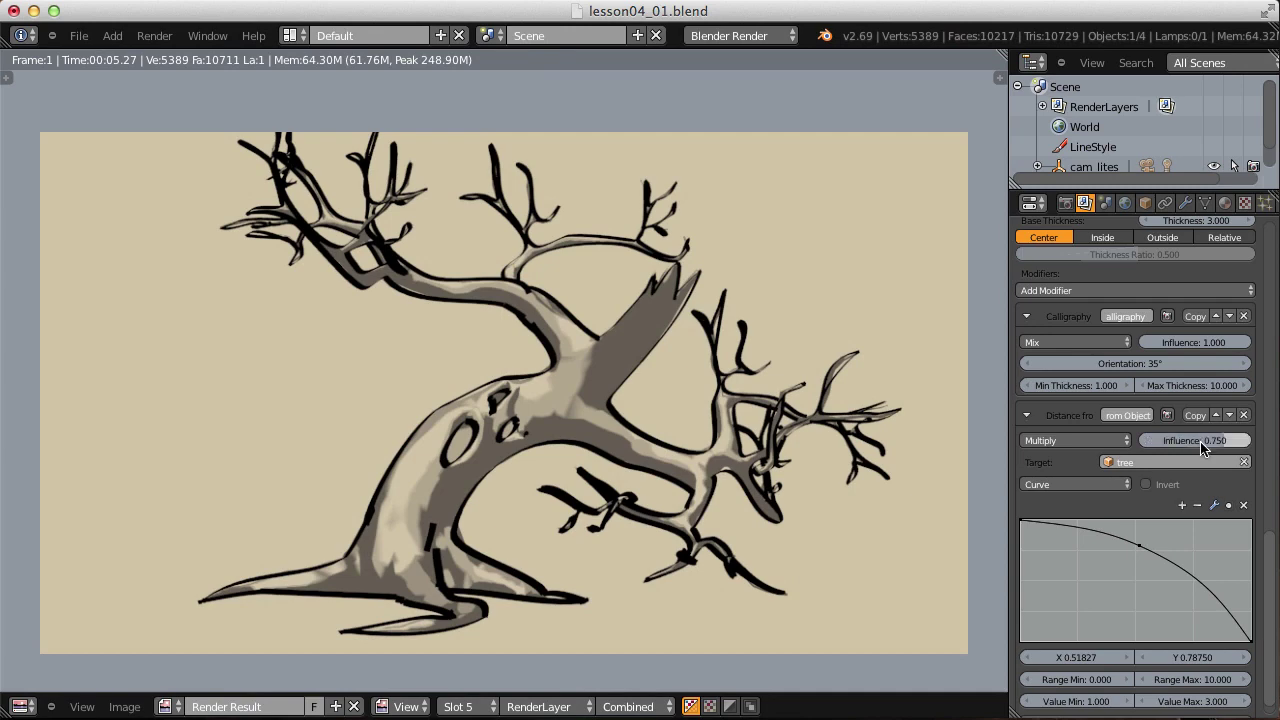
left_click(155, 36)
left_click(170, 56)
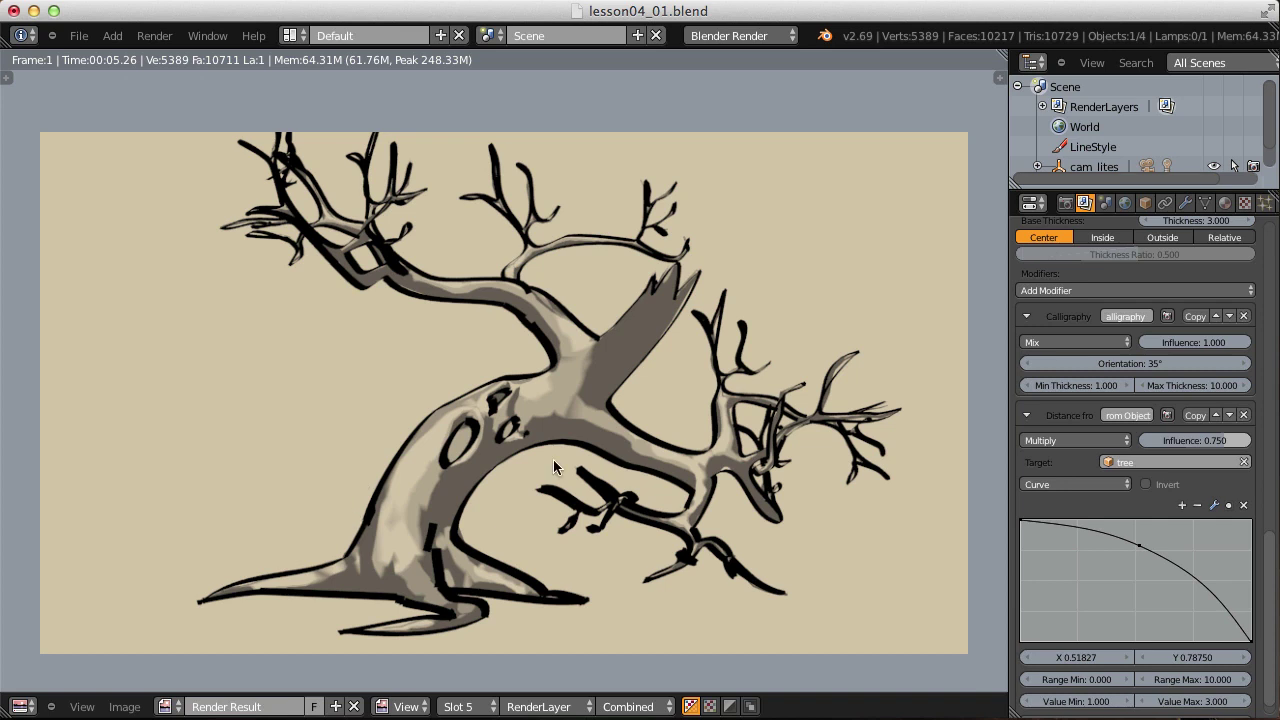
Add an Along Stroke thickness modifier, switching its blend to Multiply and its mapping to Curve.
left_click(1050, 290)
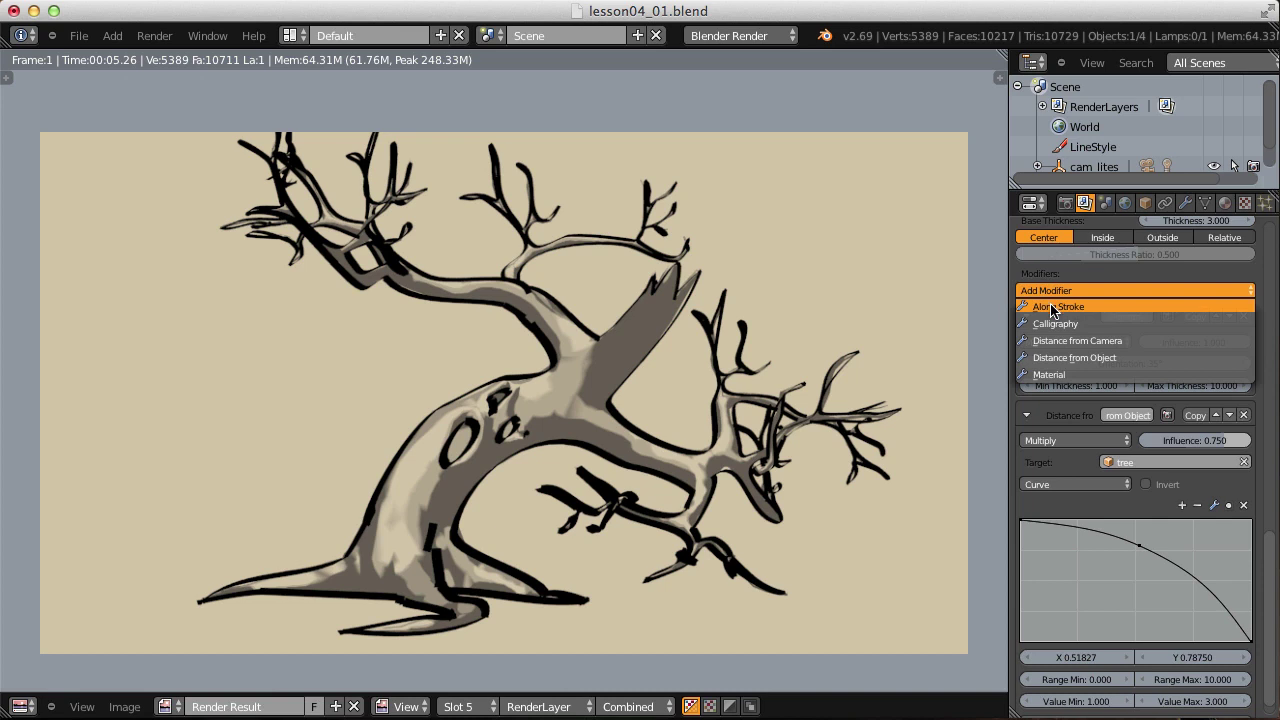
left_click(1052, 323)
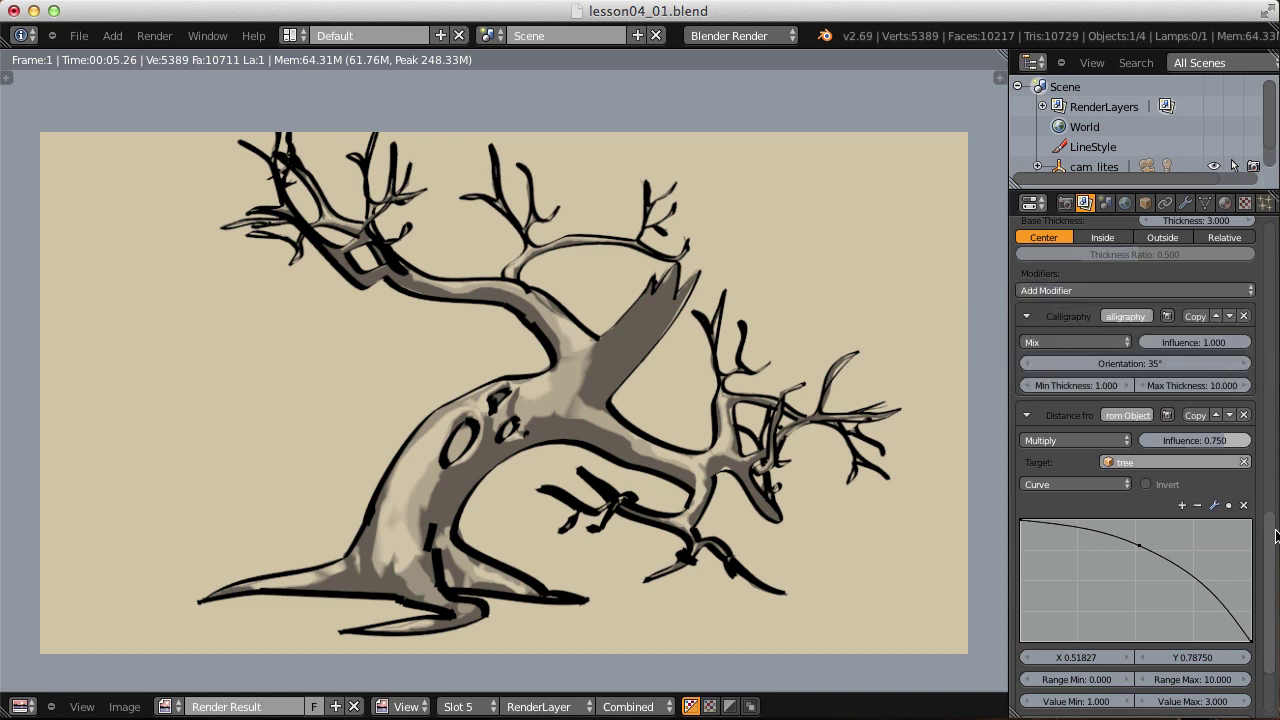
scroll(1276, 537, "down", 4)
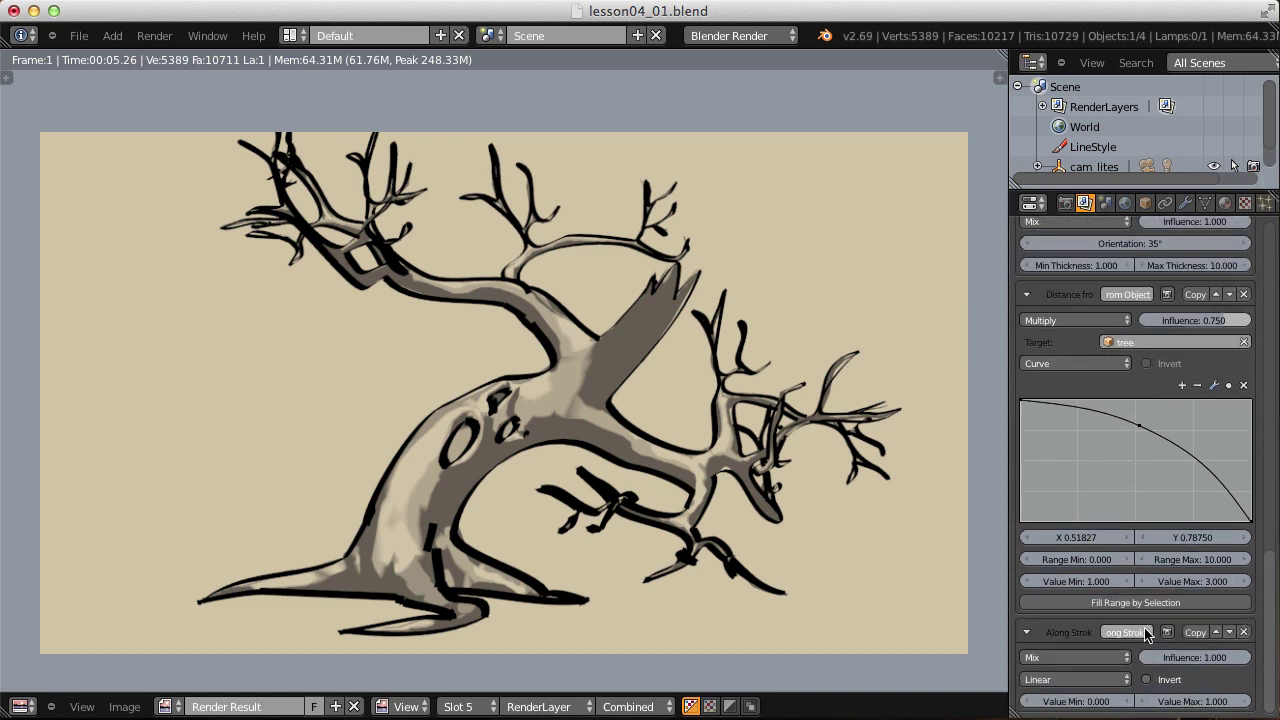
left_click(1114, 659)
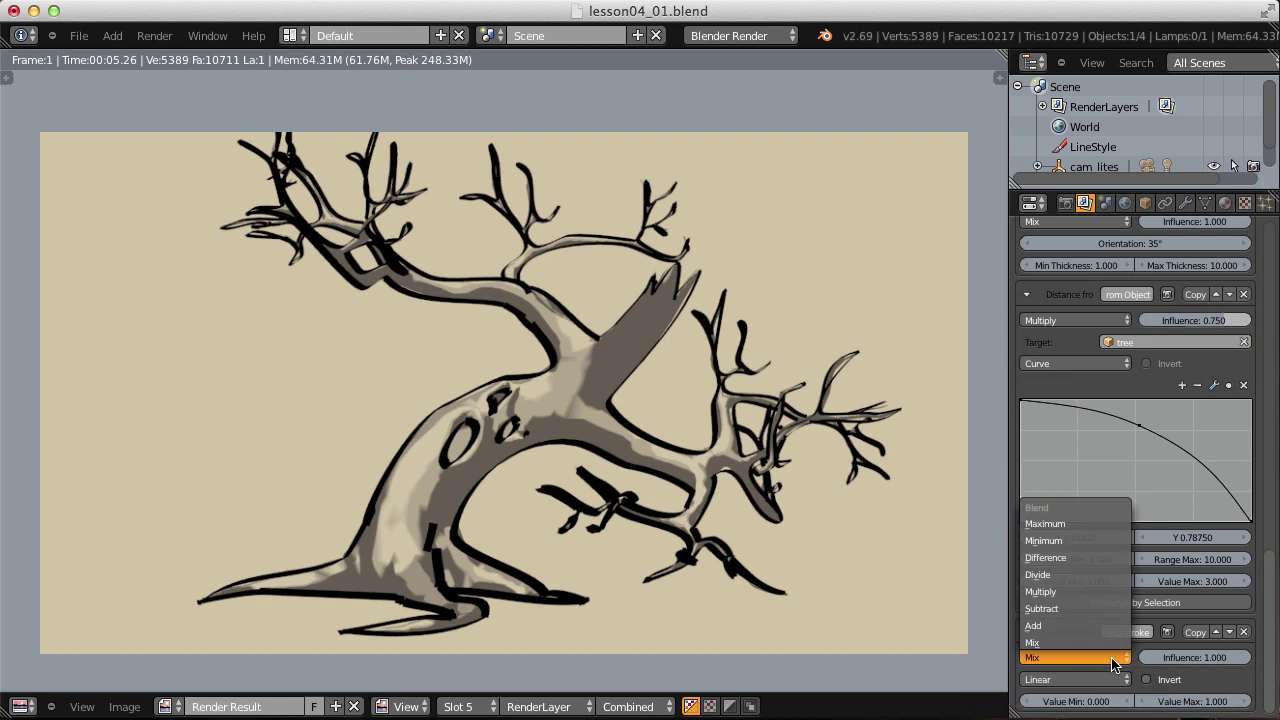
left_click(1099, 595)
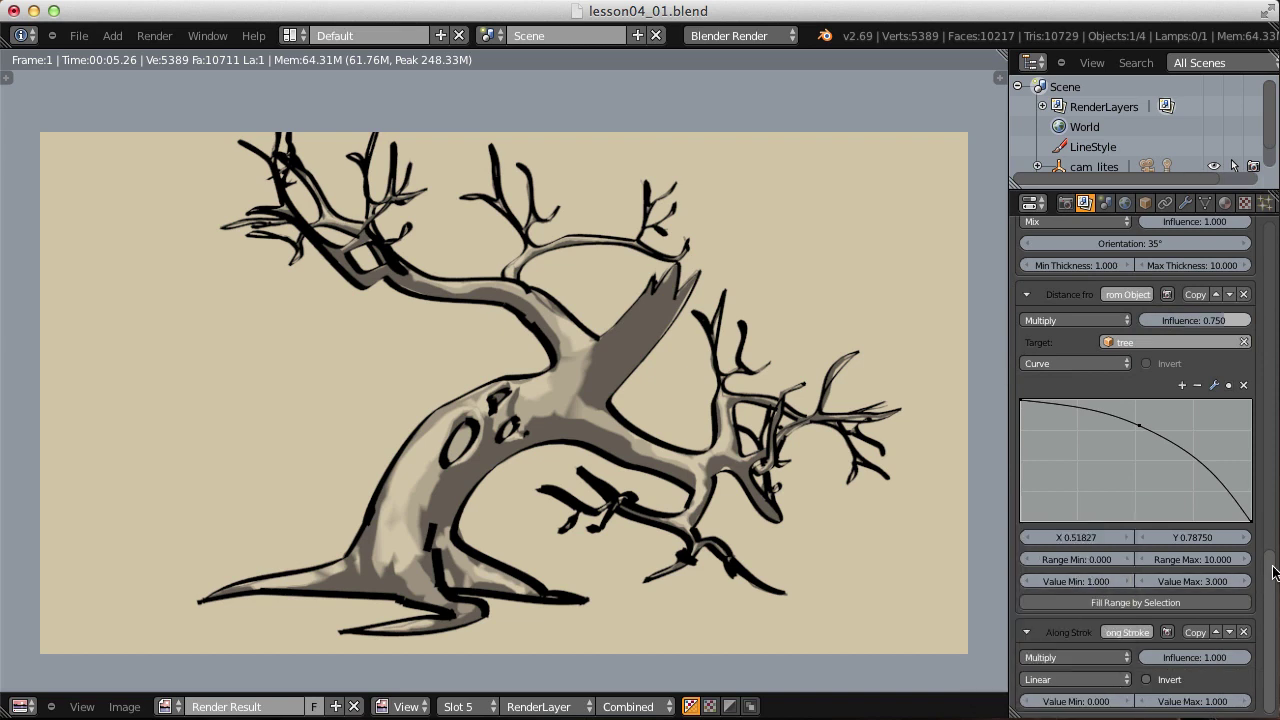
left_click(1110, 680)
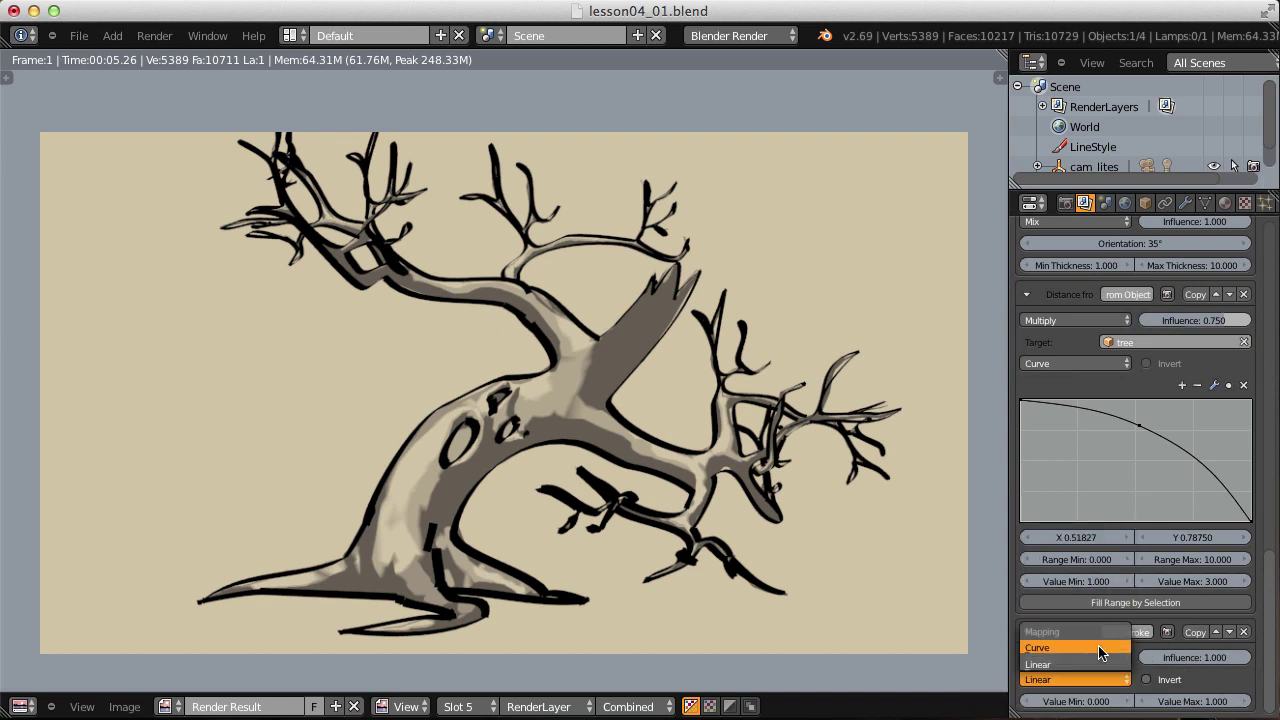
left_click(1100, 648)
Bend the Along Stroke thickness curve into an S-shape through about X 0.714, Y 0.5.
scroll(1262, 556, "down", 4)
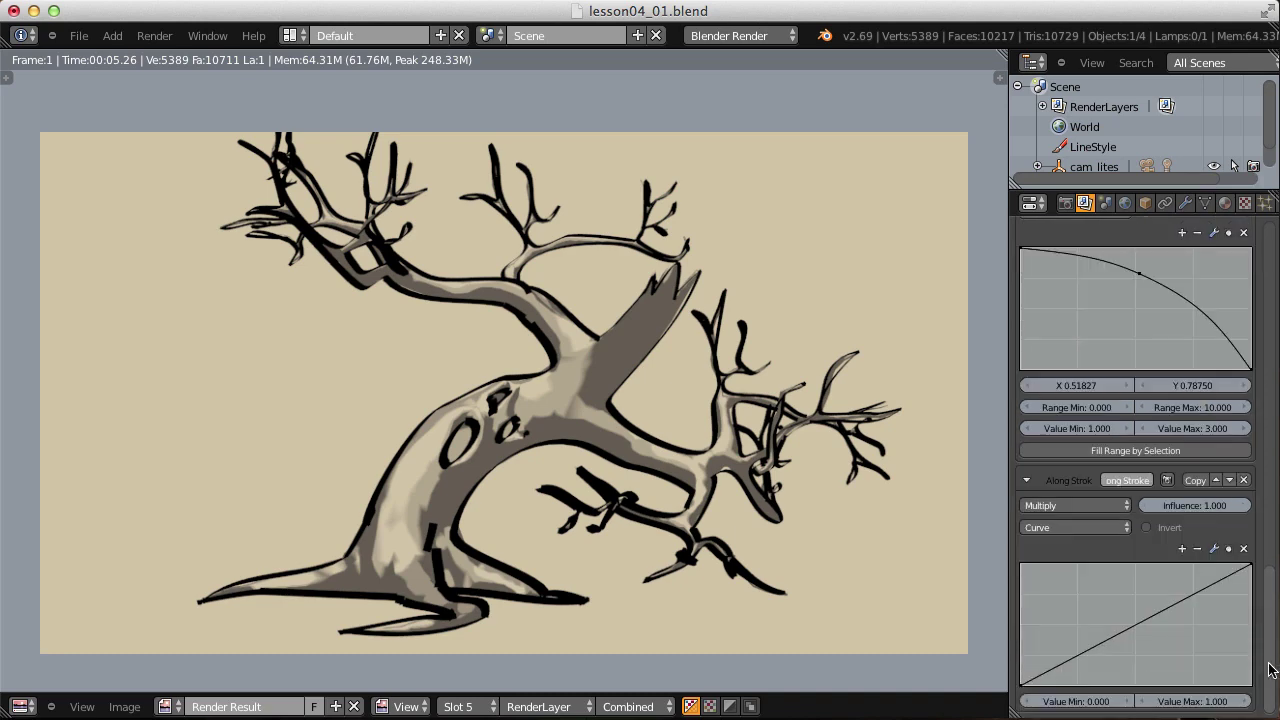
scroll(333, 492, "up", 2)
middle_click_drag(333, 492, 463, 380)
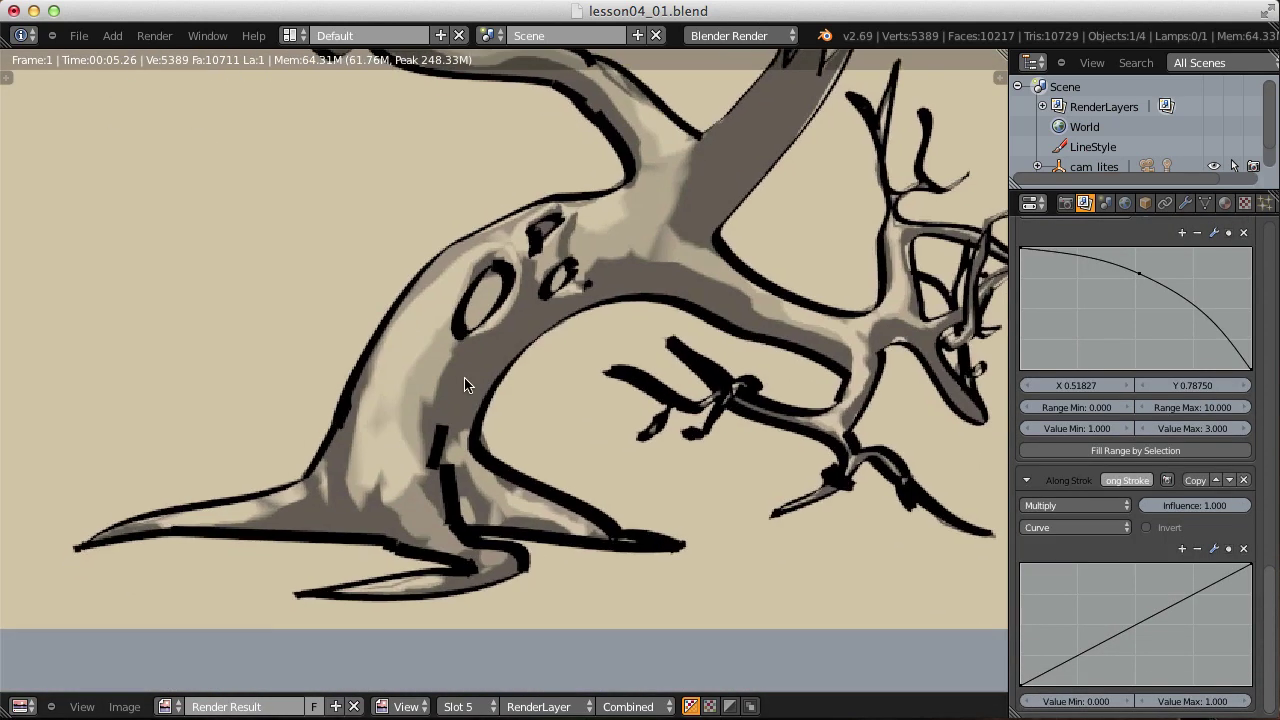
scroll(409, 463, "up", 3)
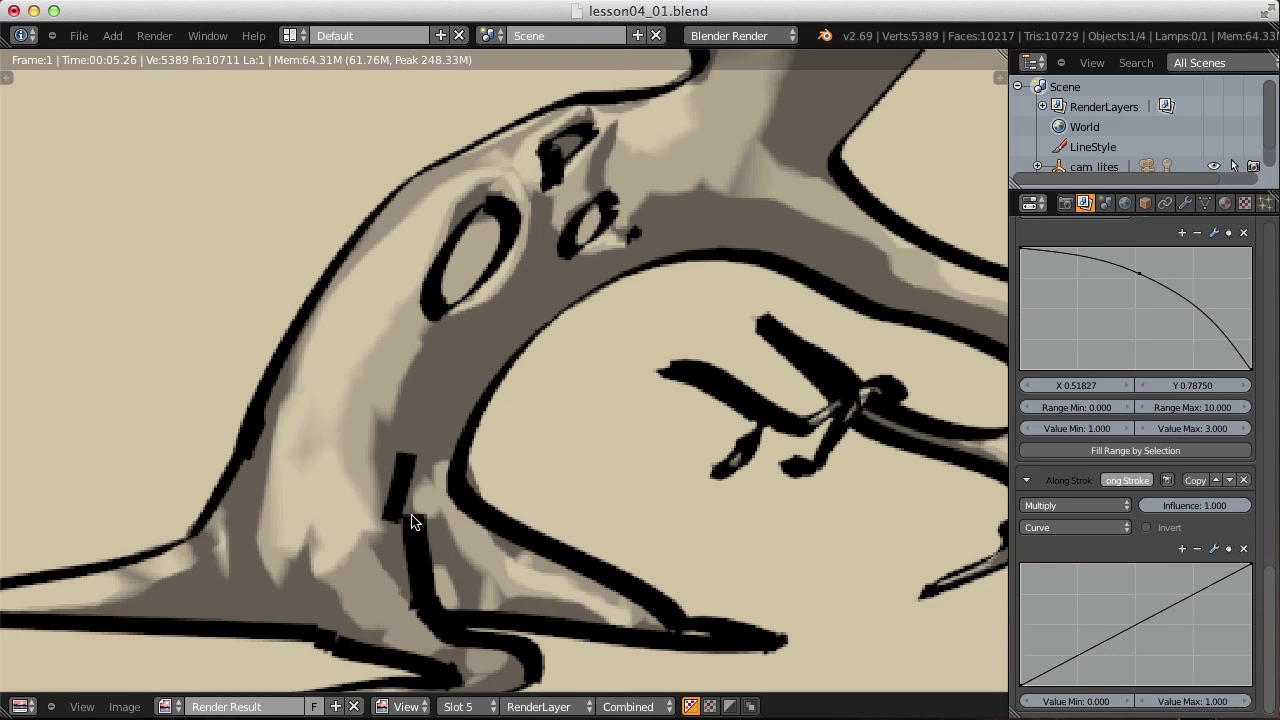
middle_click_drag(471, 346, 644, 260)
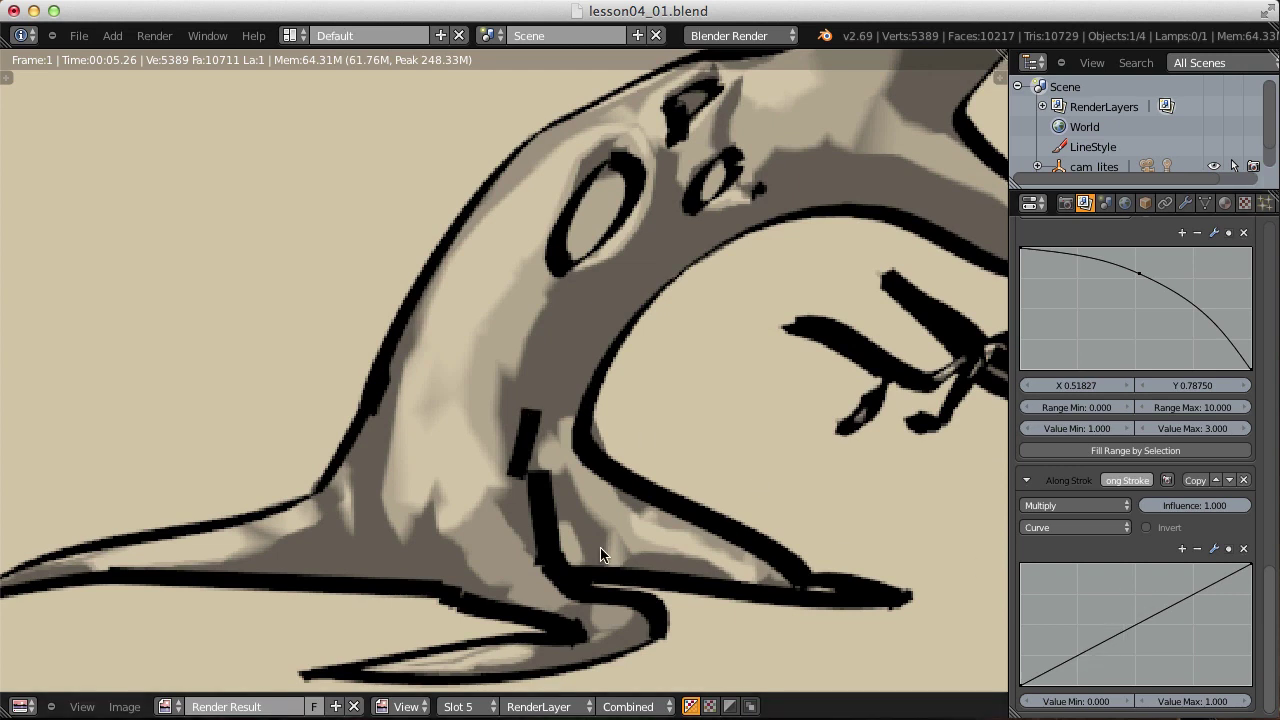
left_click(1060, 660)
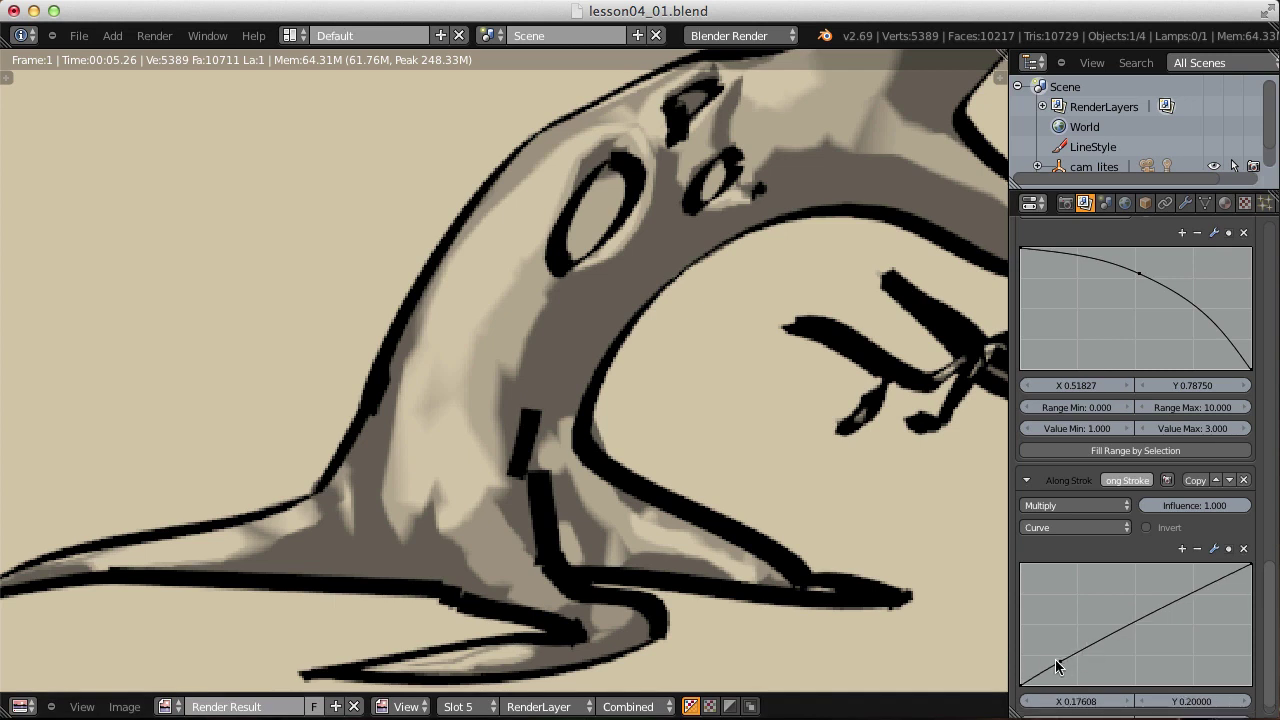
left_click_drag(1055, 659, 1068, 638)
left_click_drag(1076, 612, 1073, 606)
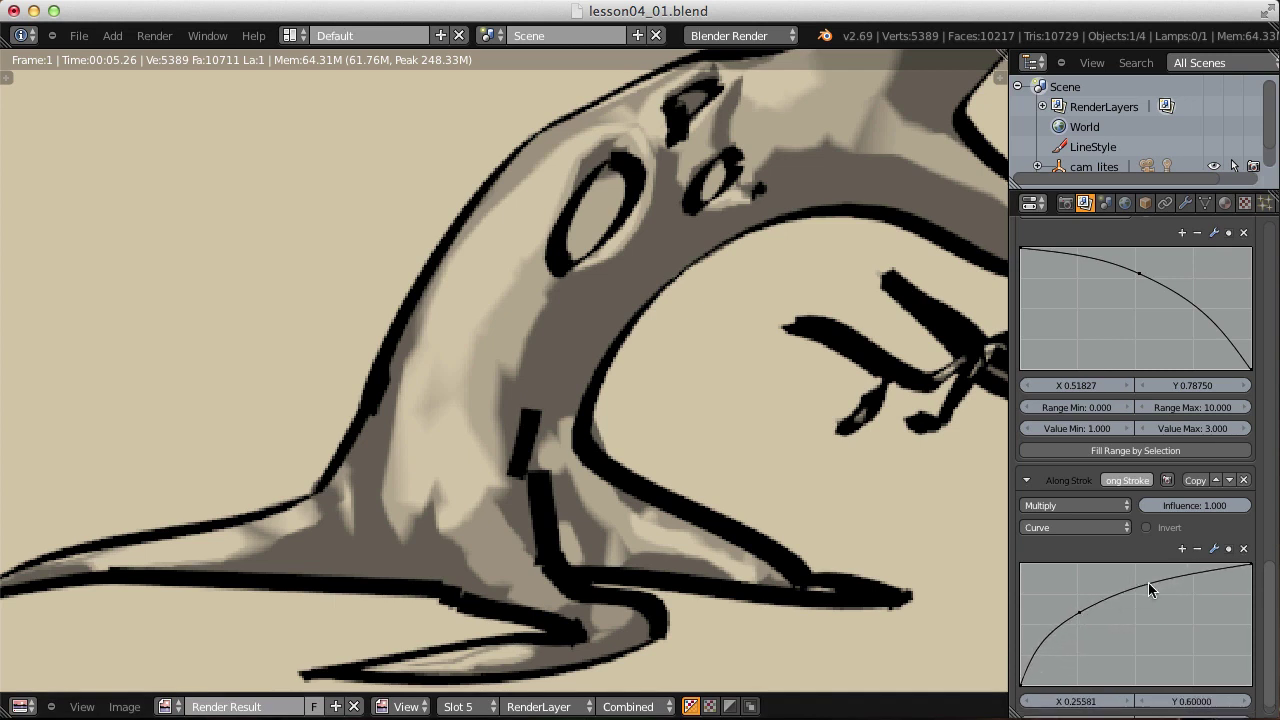
left_click_drag(1149, 582, 1184, 623)
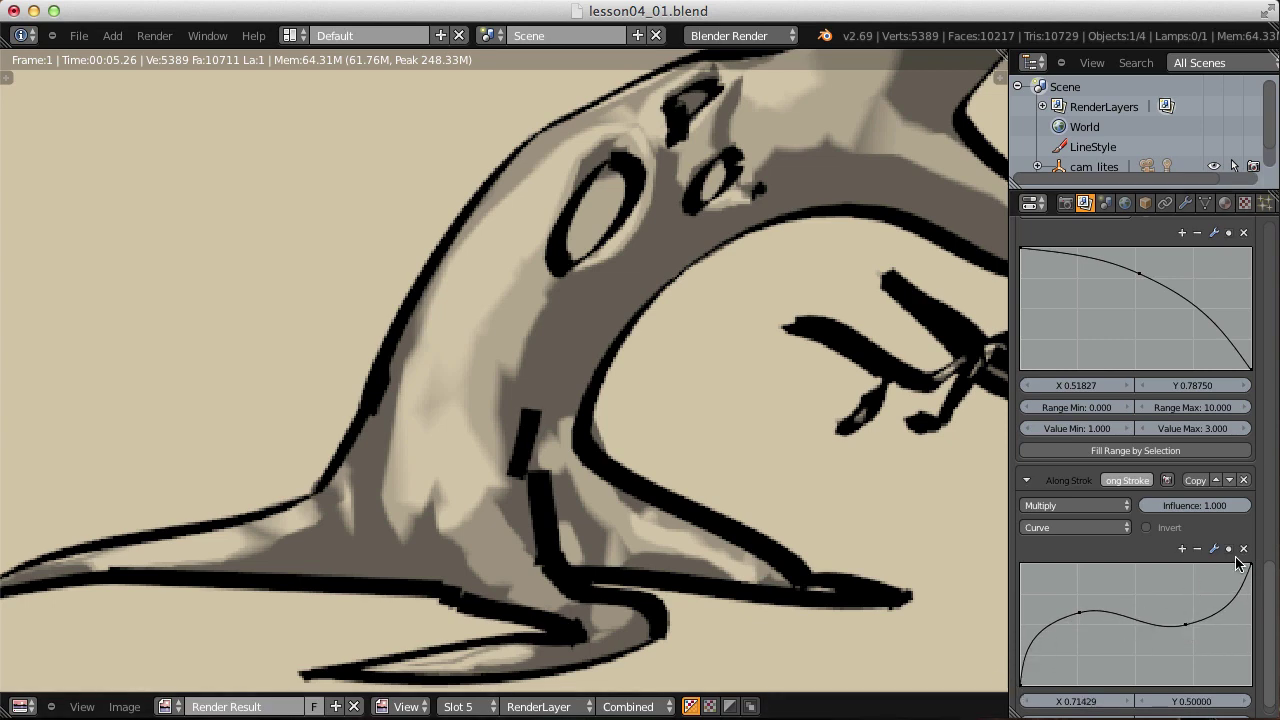
Render the tree into Slot 6 and flip between it and Slot 5 with J.
scroll(448, 412, "down", 5)
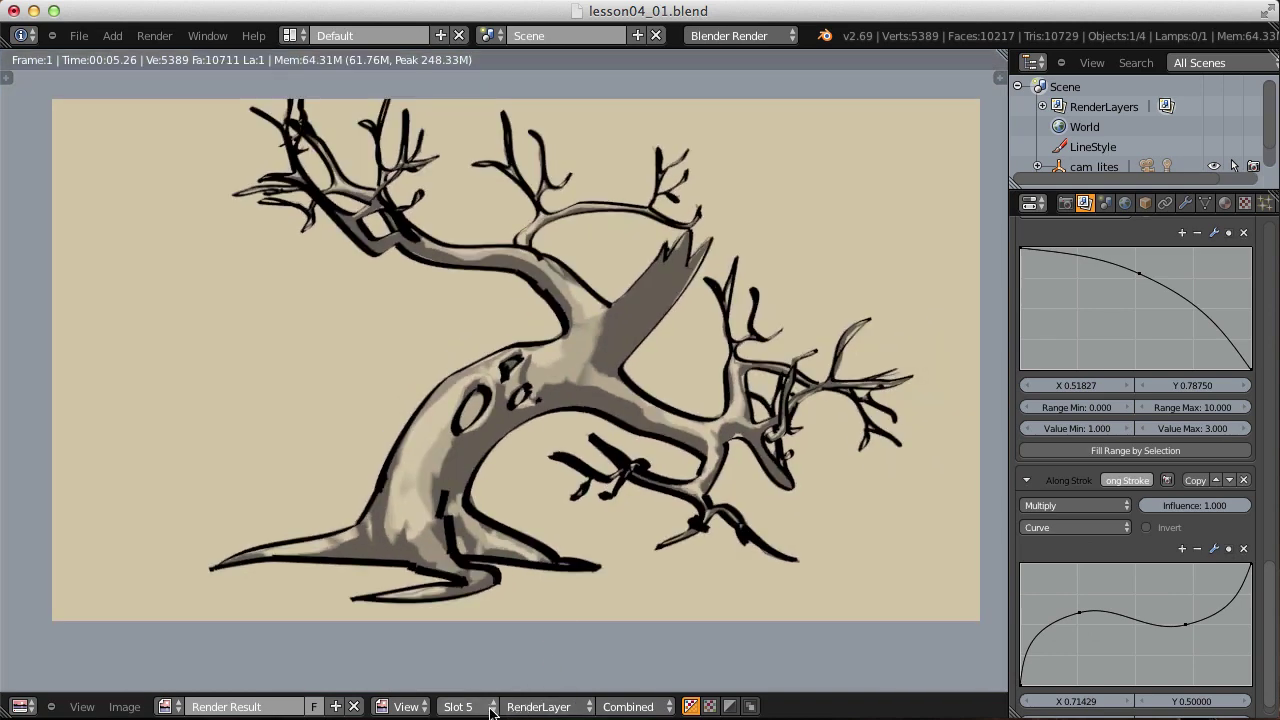
left_click(490, 707)
left_click(486, 562)
left_click(154, 35)
left_click(190, 55)
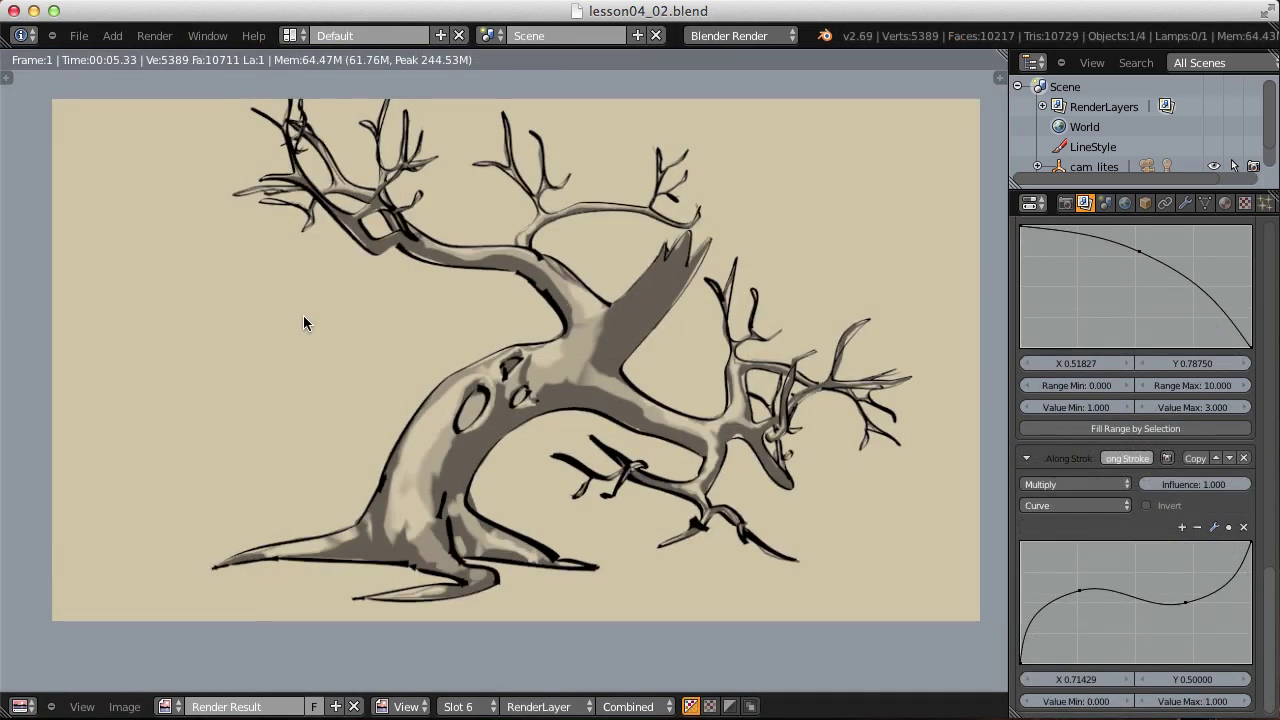
key("j")
key("j")
key("j")
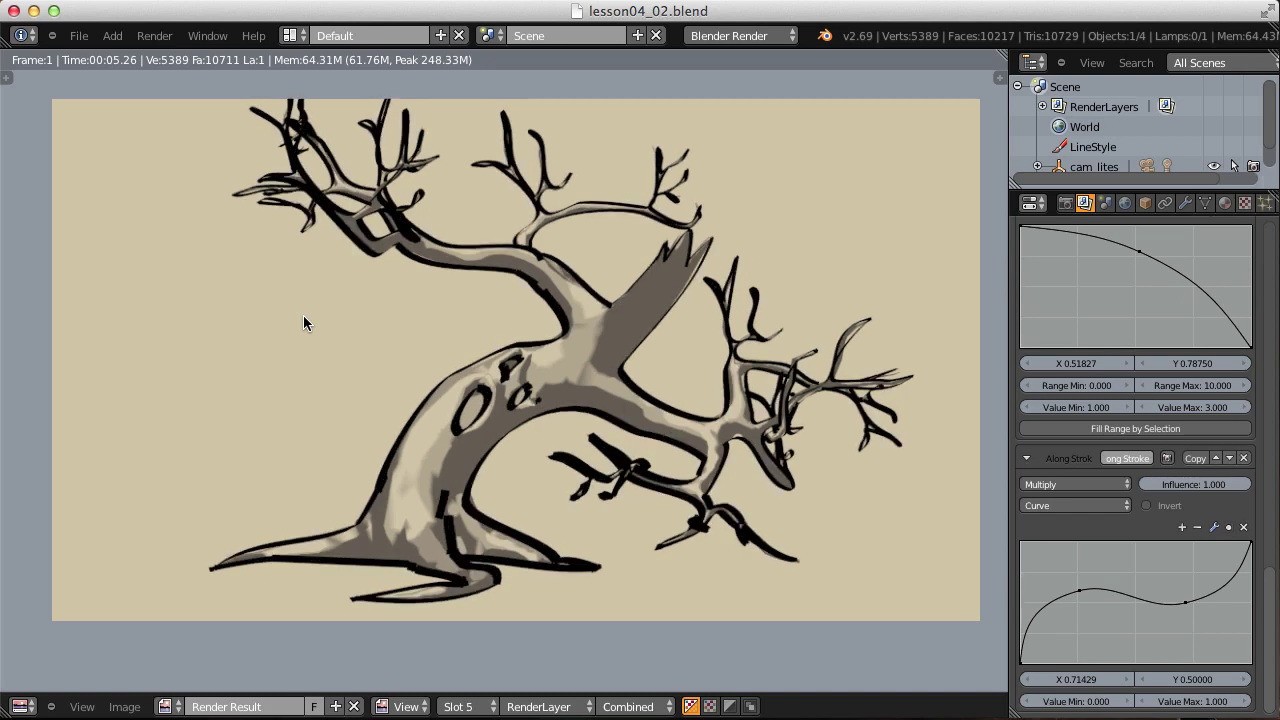
key("j")
key("j")
key("j")
key("j")
key("j")
key("j")
key("j")
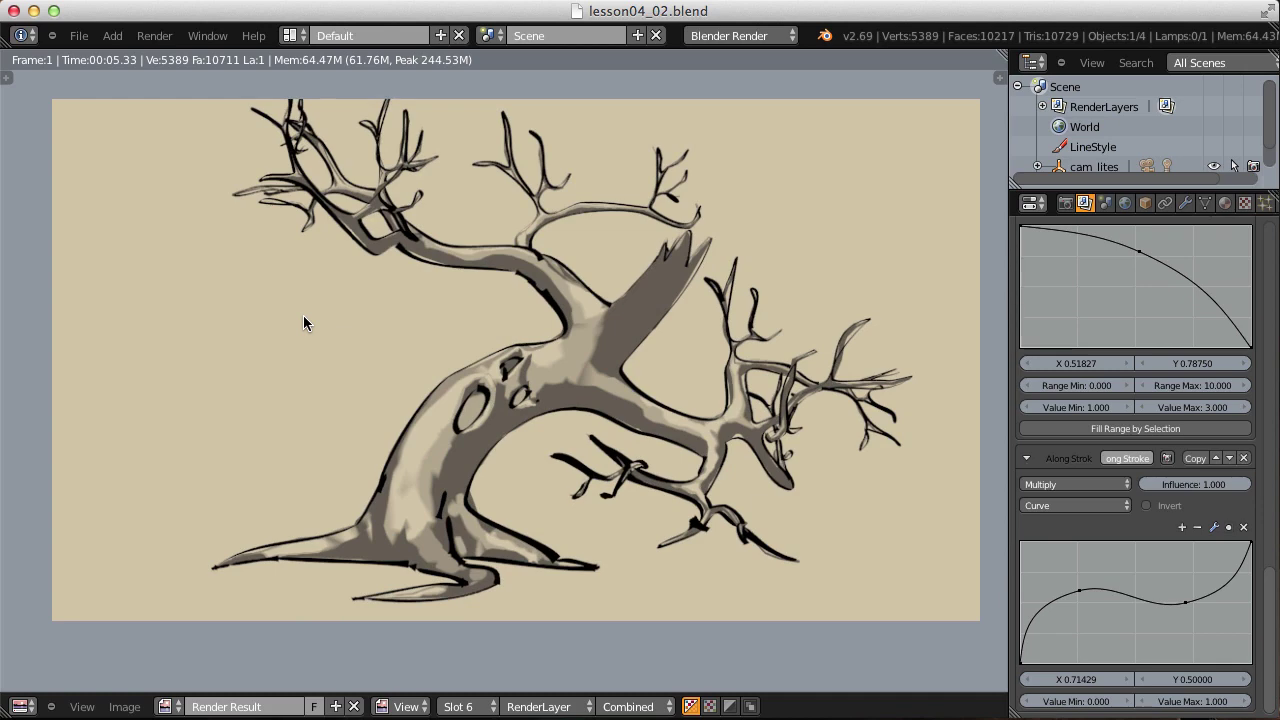
key("j")
key("j")
key("j")
key("j")
key("j")
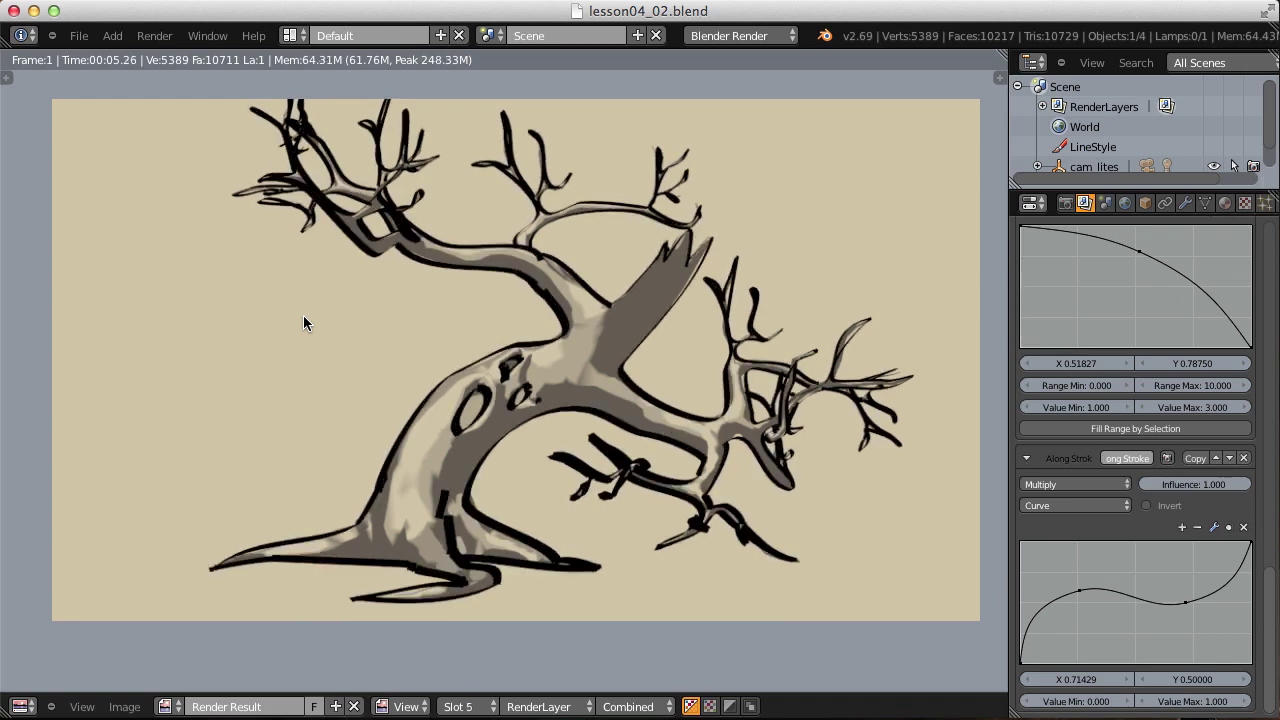
key("j")
key("j")
key("j")
key("j")
key("j")
key("j")
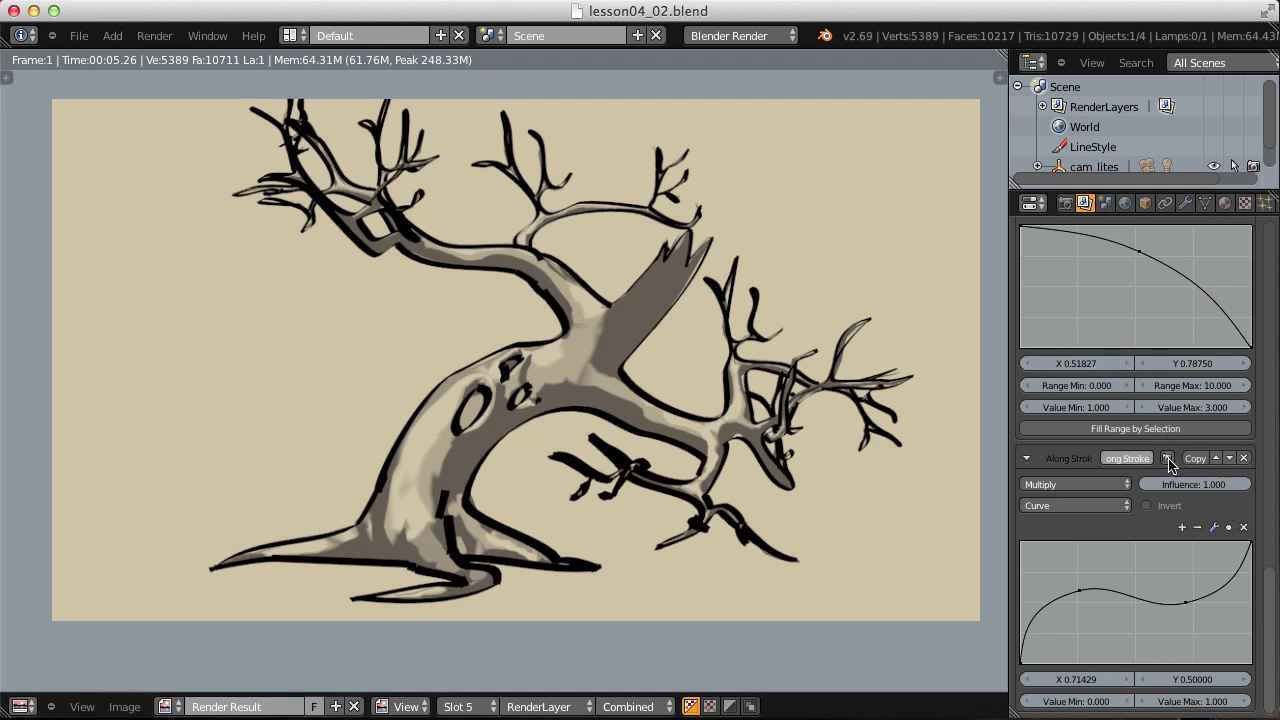
Add an Along Stroke alpha modifier and bend its curve into an S through X 0.79, Y 0.55.
left_click_drag(1272, 607, 1275, 436)
left_click(1131, 484)
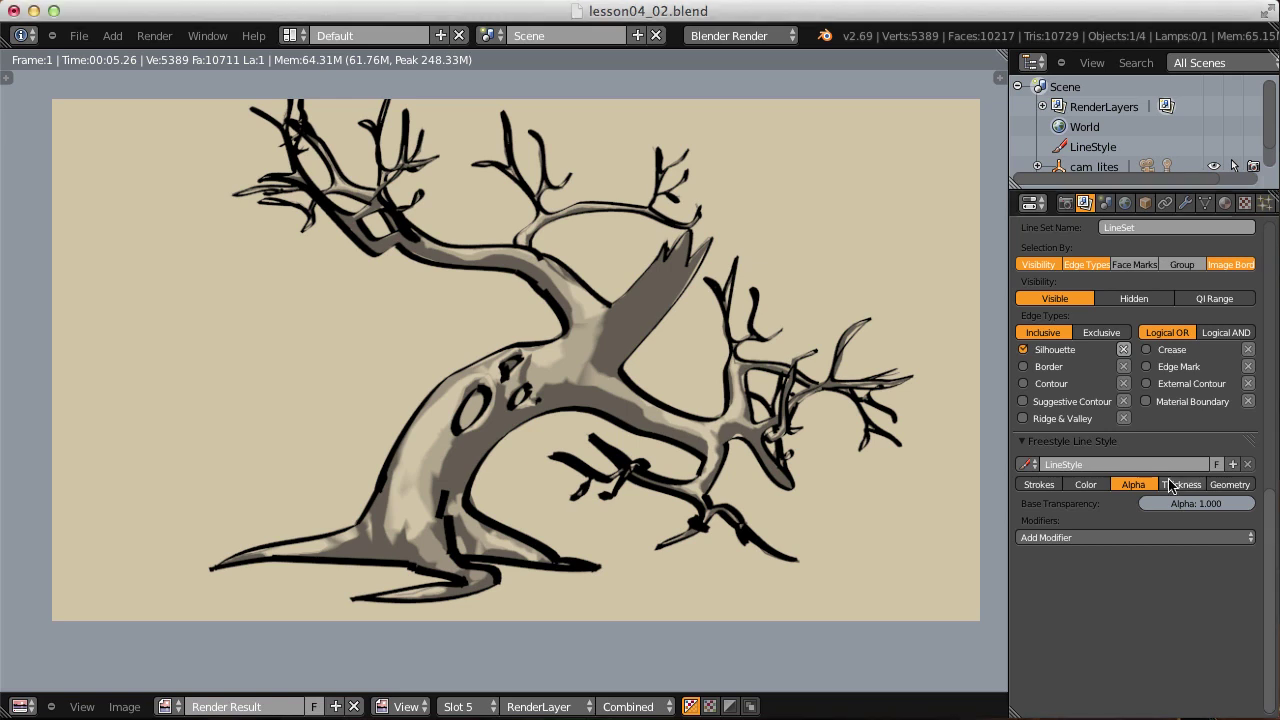
left_click(1133, 540)
left_click(1108, 551)
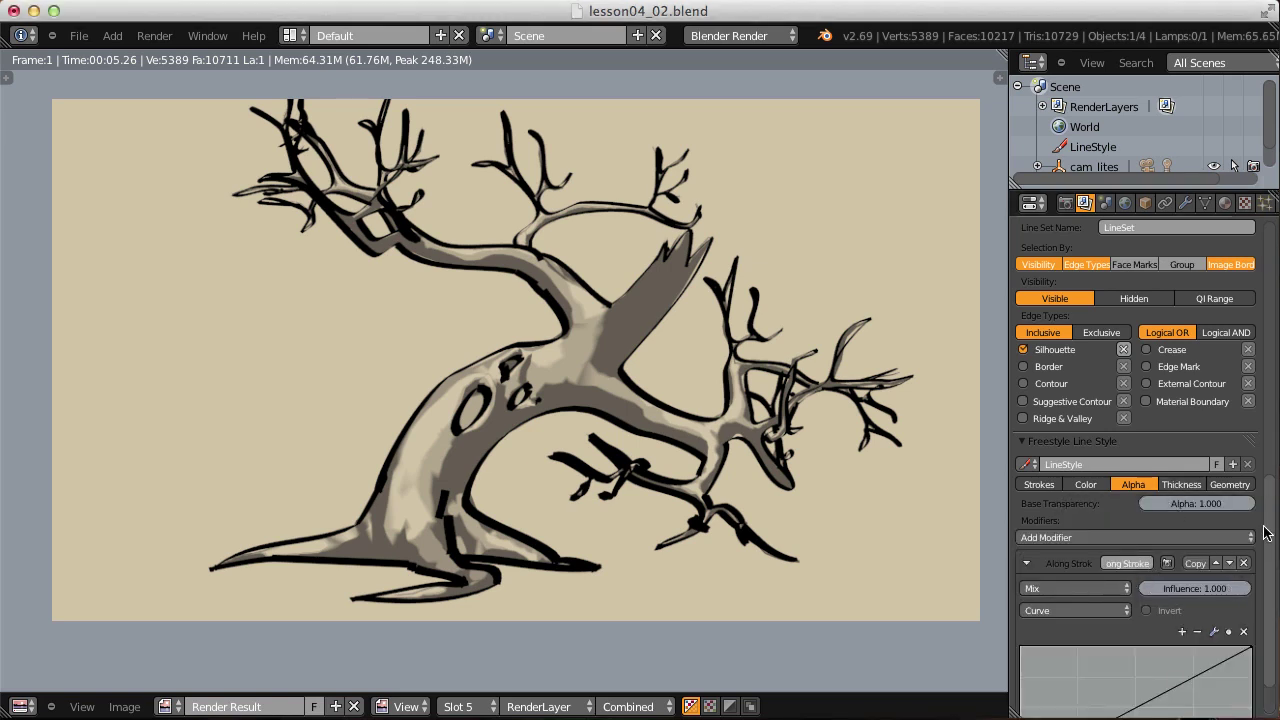
scroll(1080, 600, "down", 2)
left_click_drag(1076, 675, 1078, 641)
left_click_drag(1192, 627, 1203, 640)
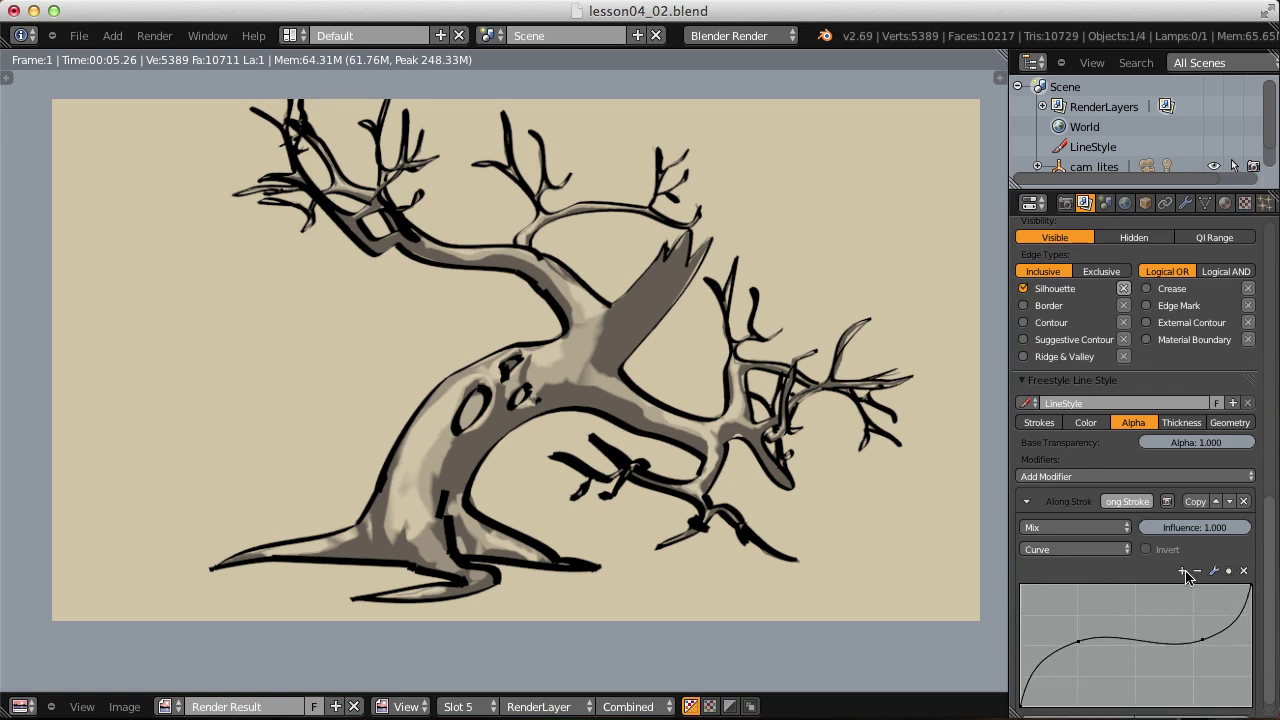
scroll(1274, 537, "down", 1)
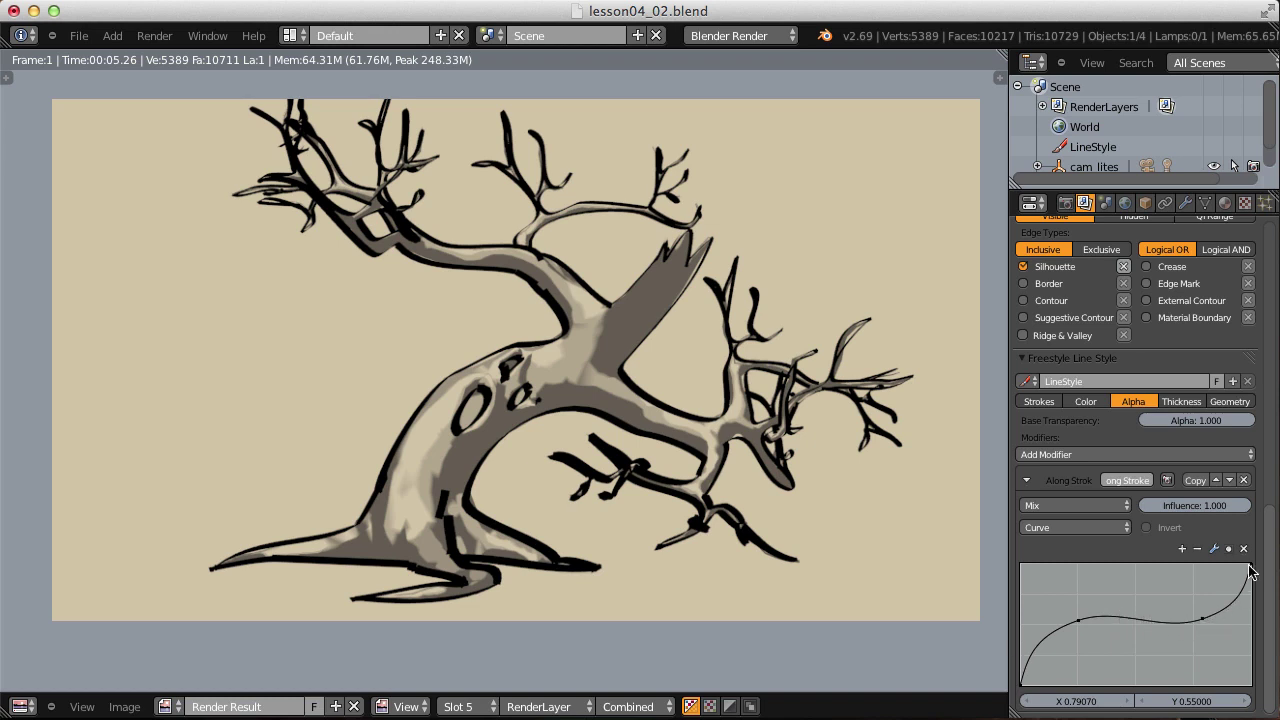
Re-render the tree into Slot 6 with the alpha curve and inspect the trunk and branches.
left_click(458, 706)
left_click(470, 577)
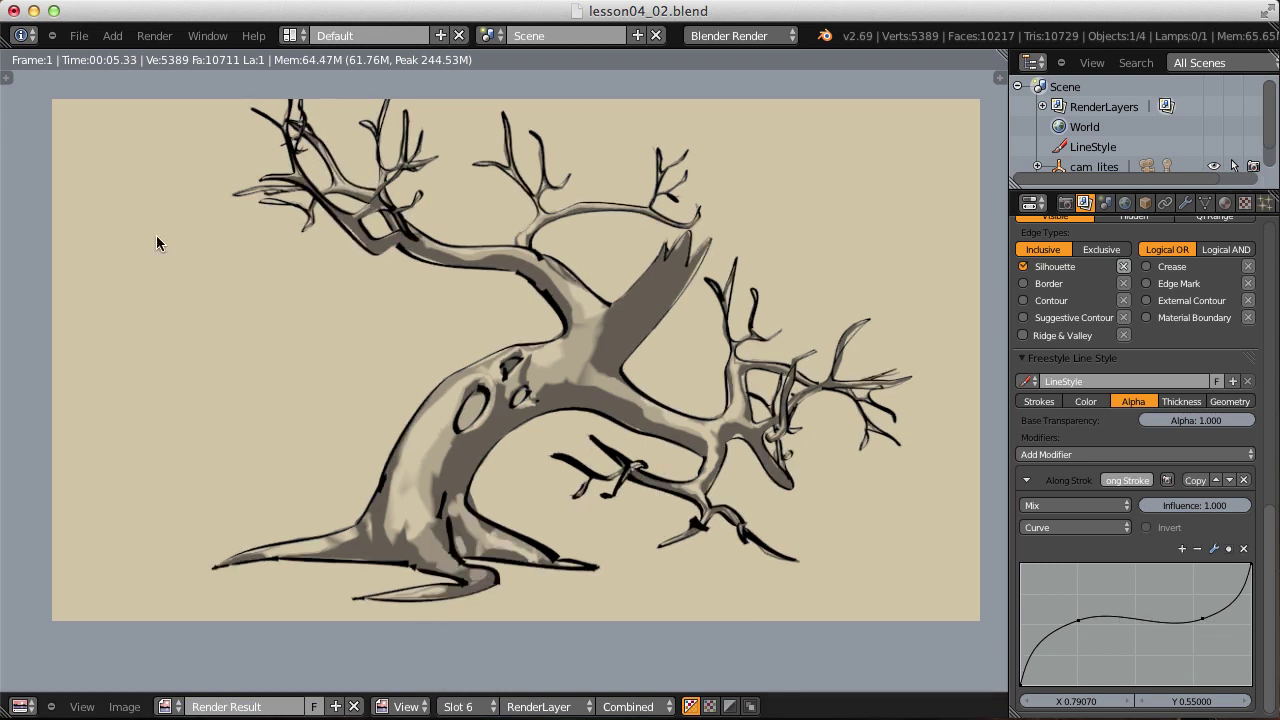
left_click(154, 35)
left_click(174, 52)
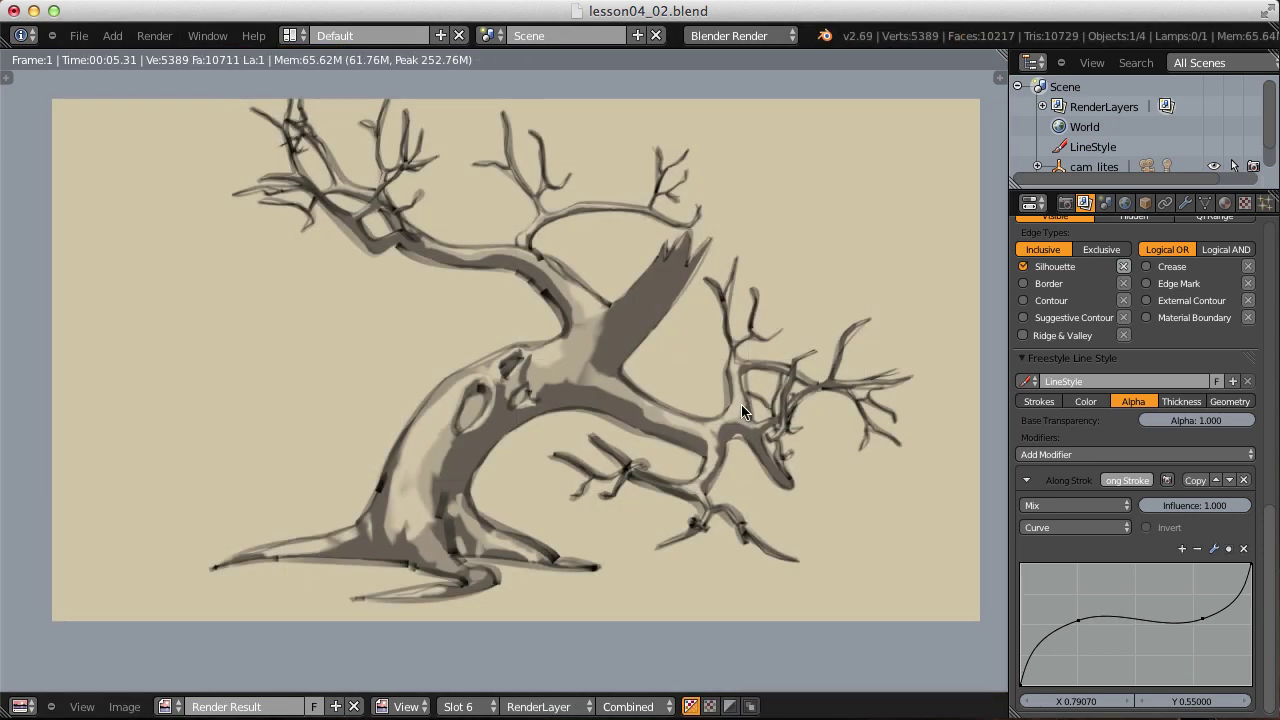
scroll(450, 455, "up", 3)
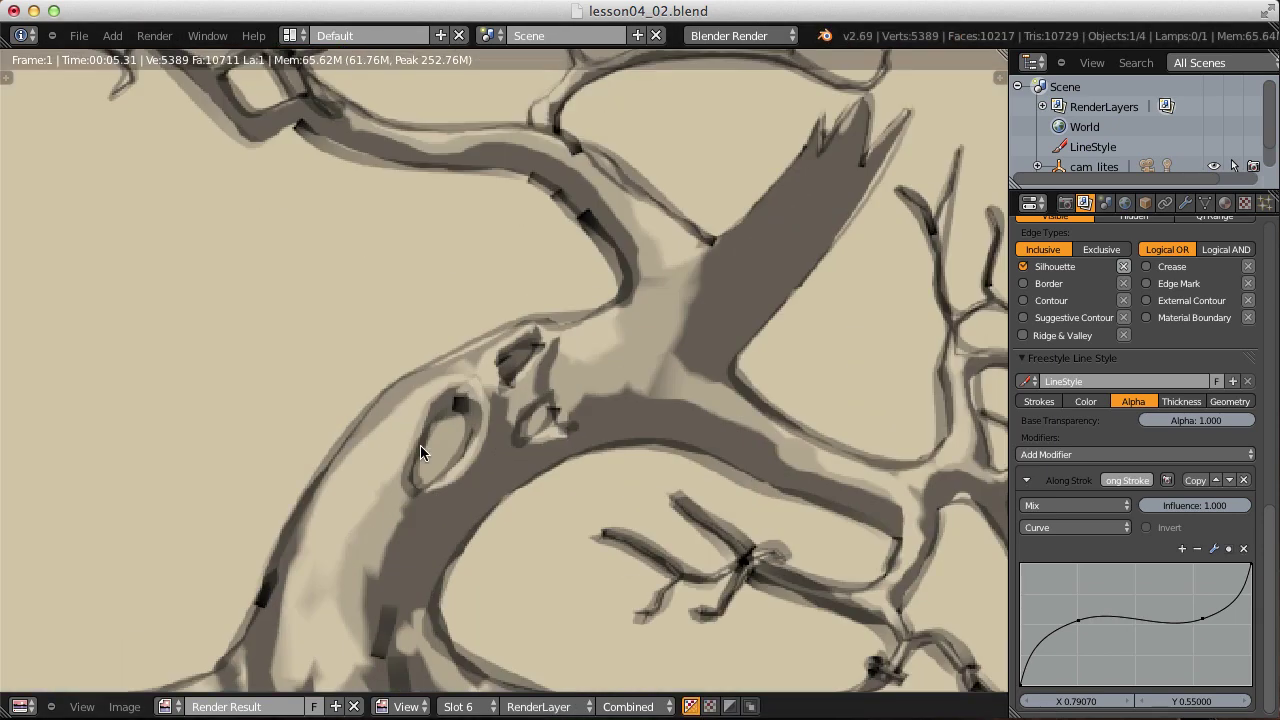
middle_click_drag(420, 445, 514, 277)
scroll(540, 279, "up", 1)
scroll(548, 279, "down", 3)
middle_click_drag(620, 110, 536, 361)
scroll(541, 402, "down", 2)
scroll(526, 408, "up", 1)
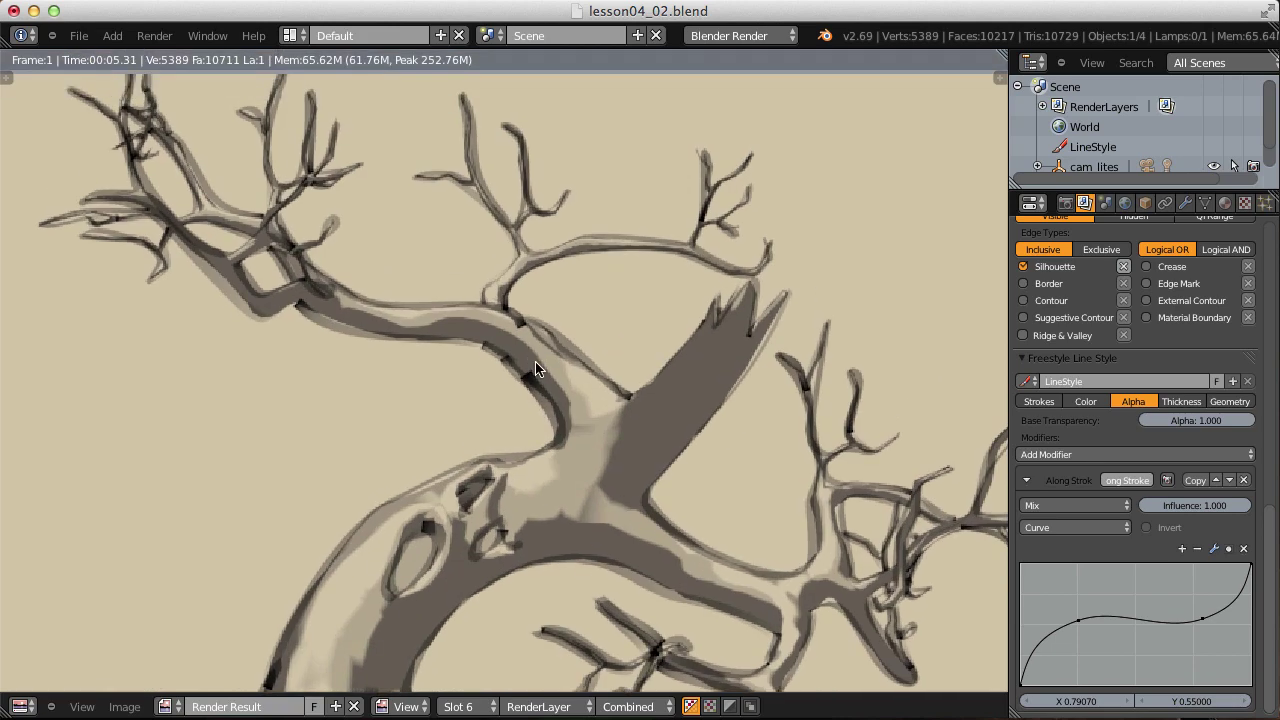
Toggle between the thick-outline Slot 5 and faded-outline Slot 6 renders to compare them.
key("alt+j")
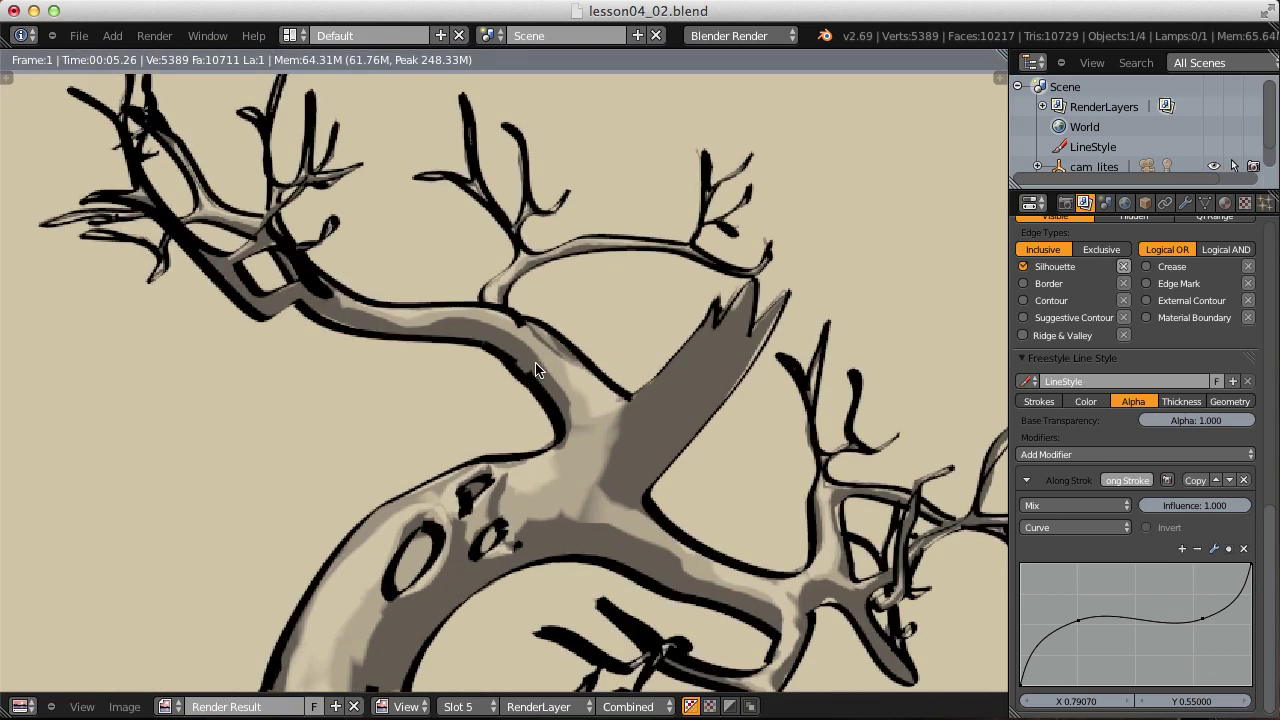
scroll(440, 350, "down", 5)
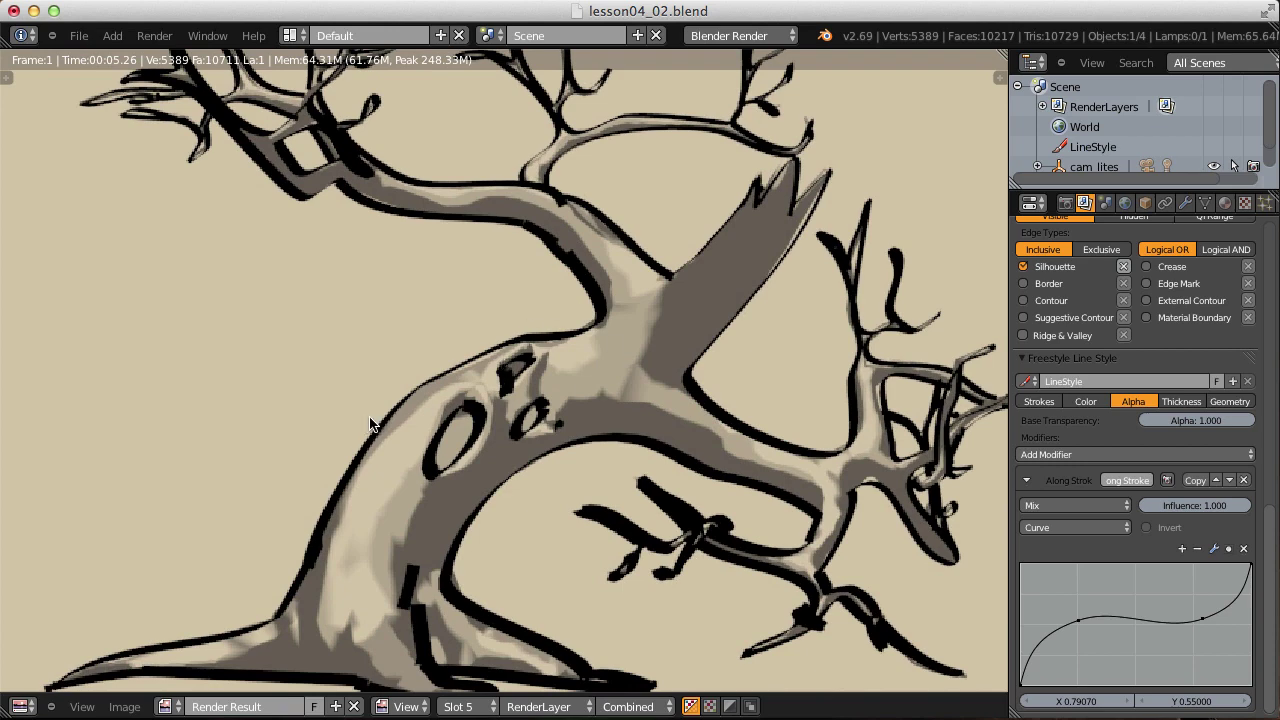
key("j")
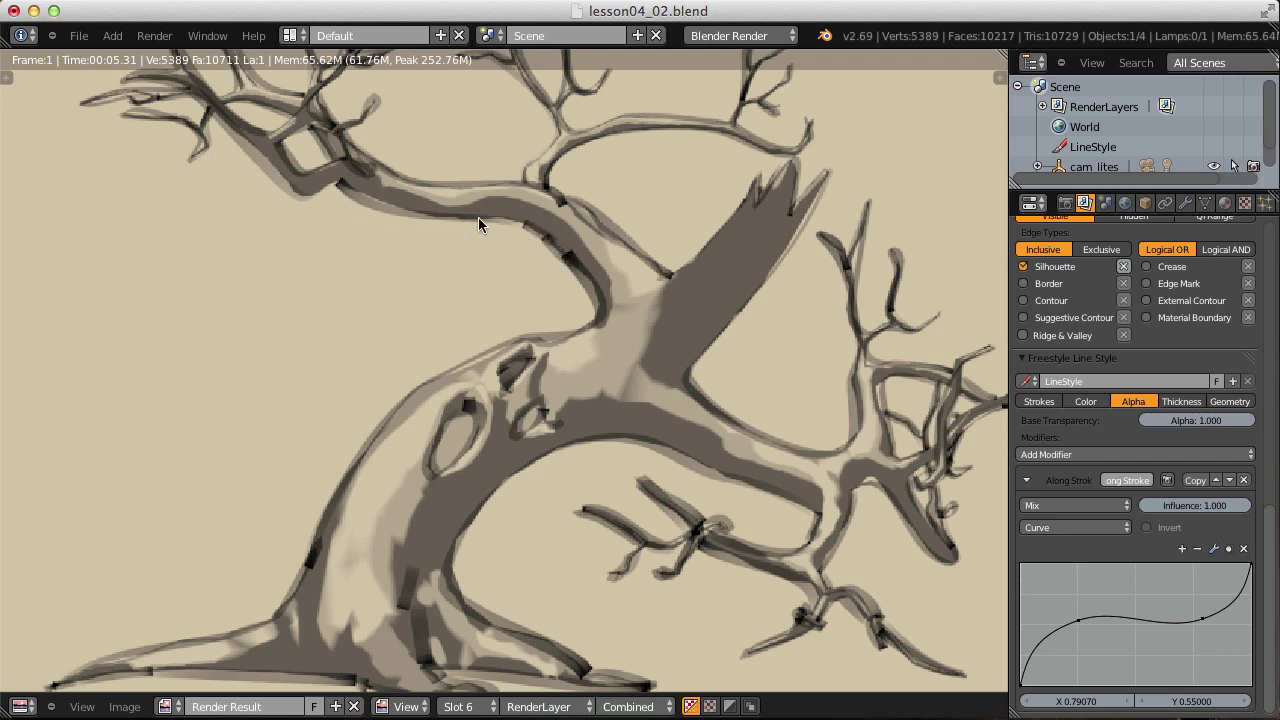
key("j")
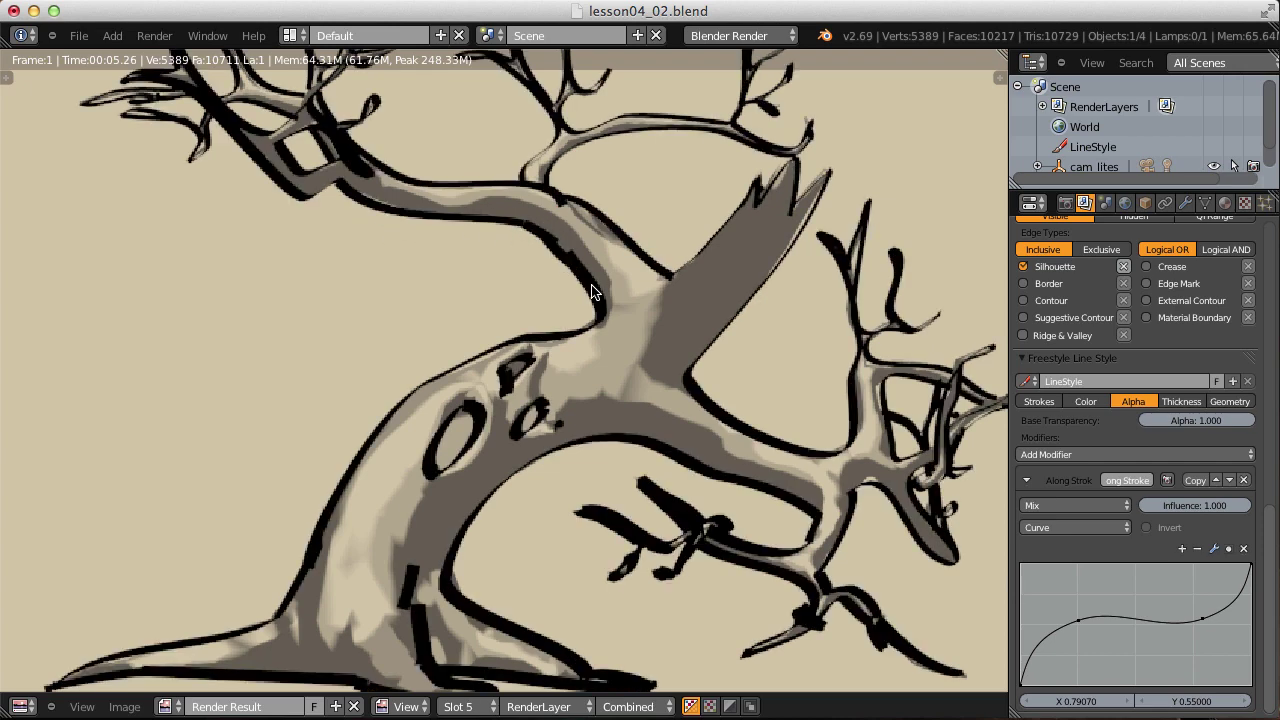
key("j")
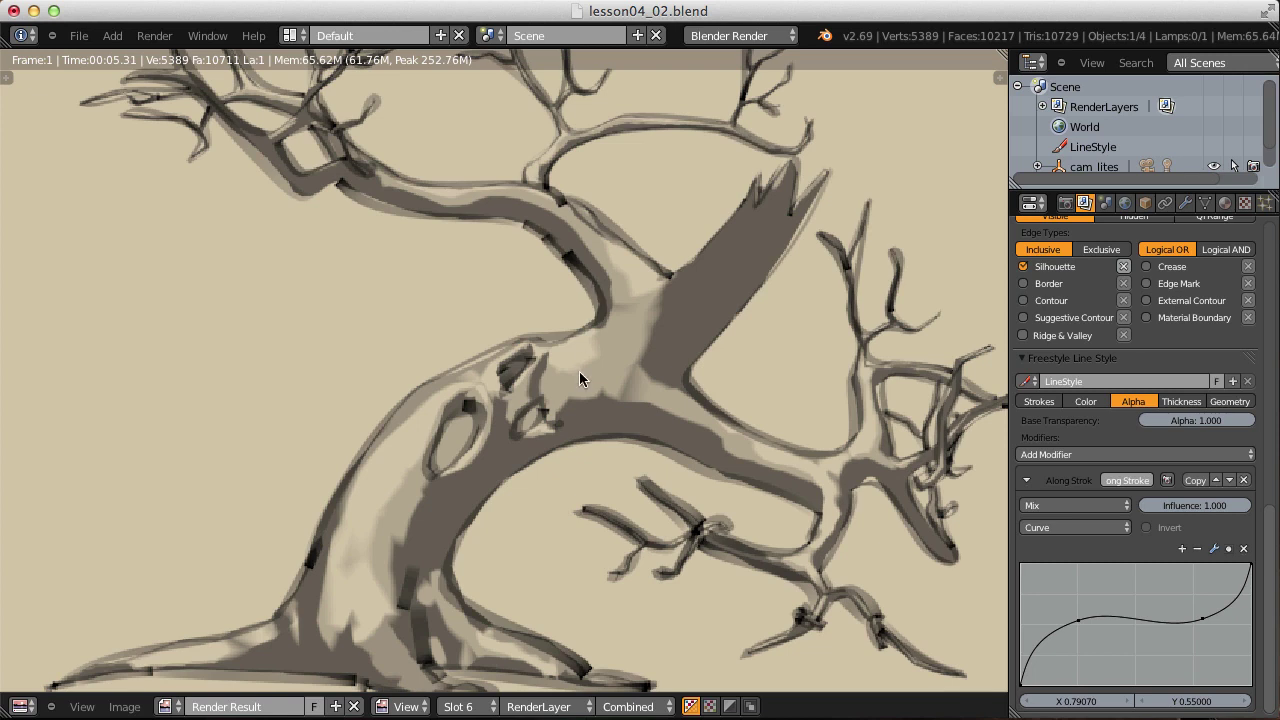
scroll(579, 371, "down", 2)
scroll(585, 350, "up", 2)
scroll(589, 333, "down", 1)
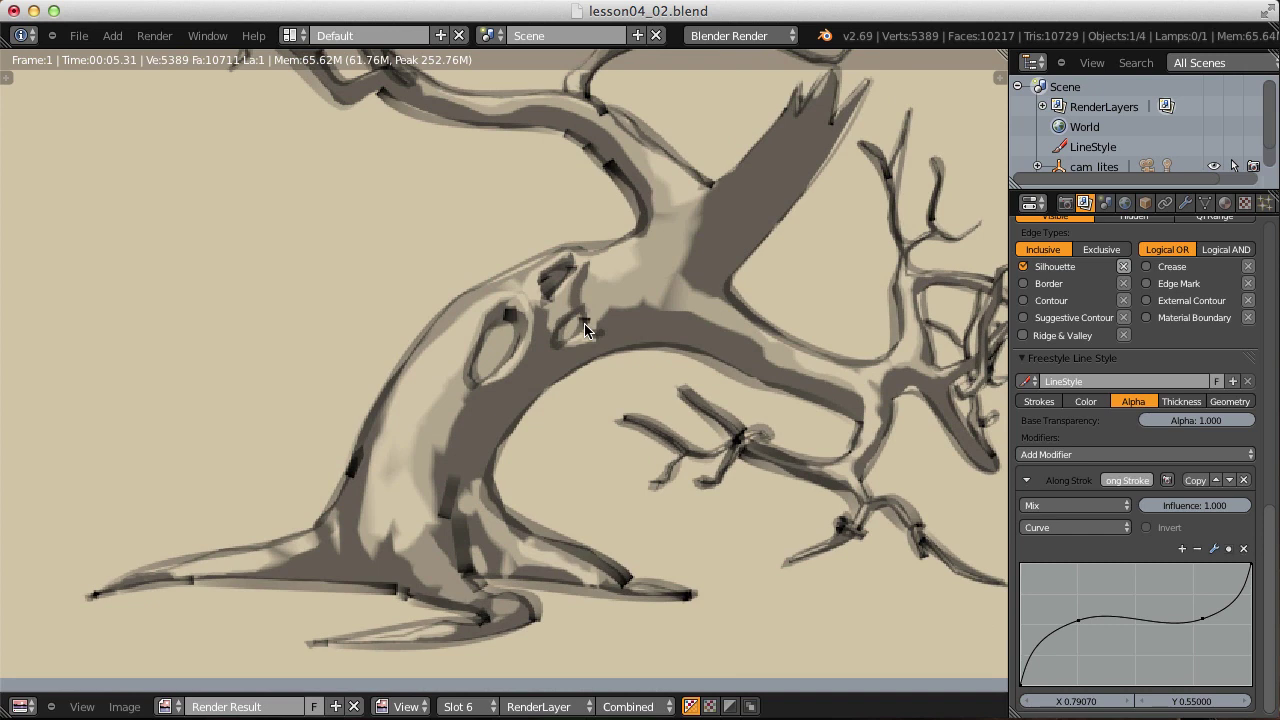
scroll(554, 455, "down", 1)
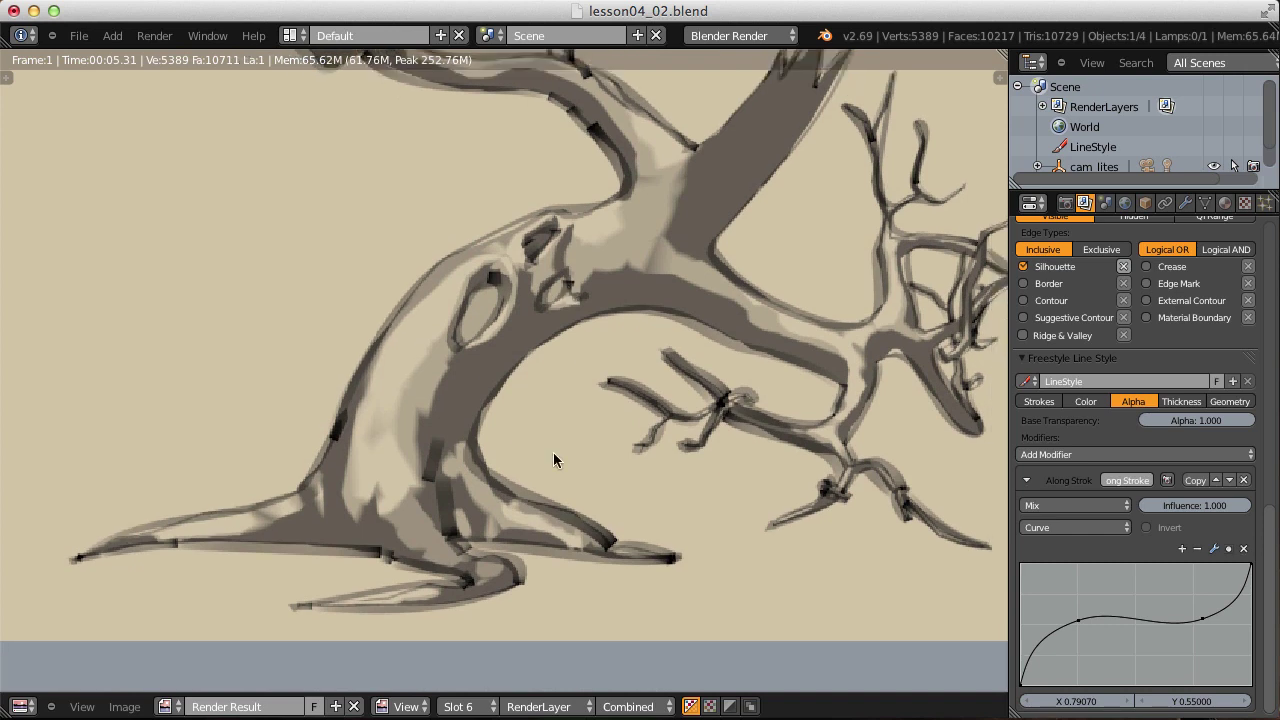
scroll(553, 452, "down", 2)
Set the line style's stroke chaining to Sketchy with 3 rounds.
left_click(1039, 401)
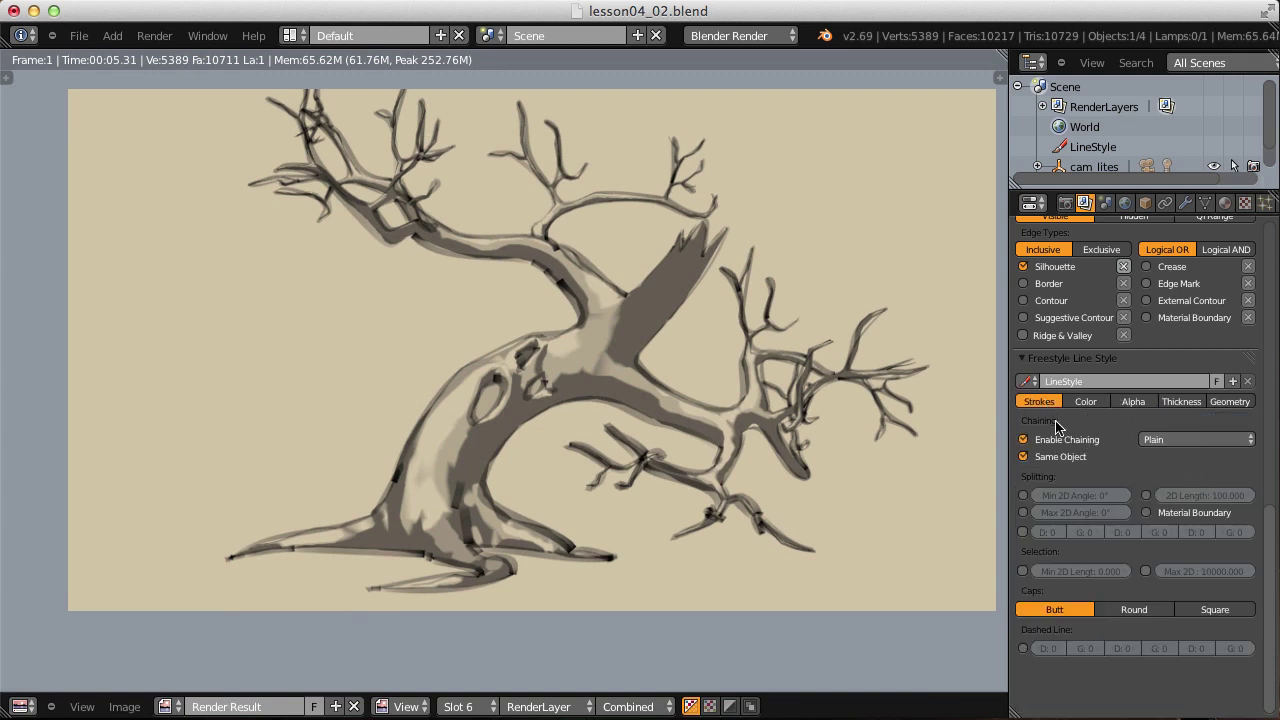
left_click(1181, 442)
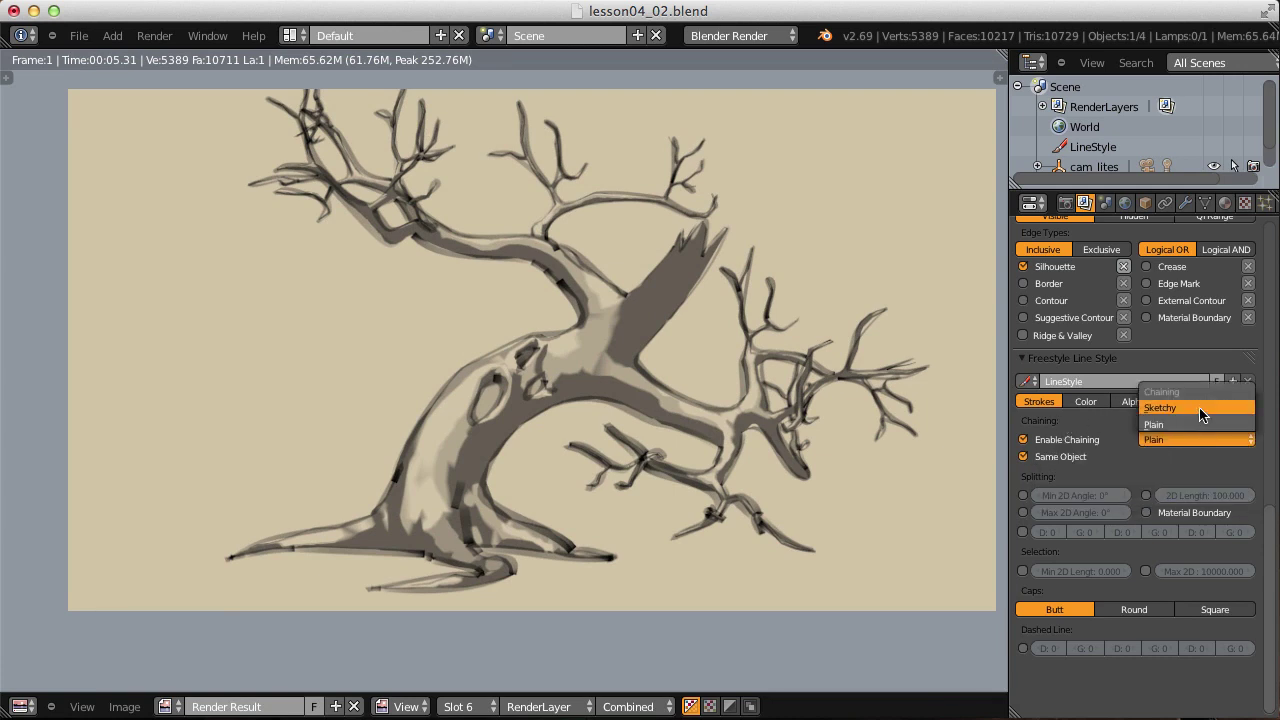
left_click(1200, 409)
Render the tree into empty Slot 7 and zoom in on the sketchy outlines.
left_click(468, 706)
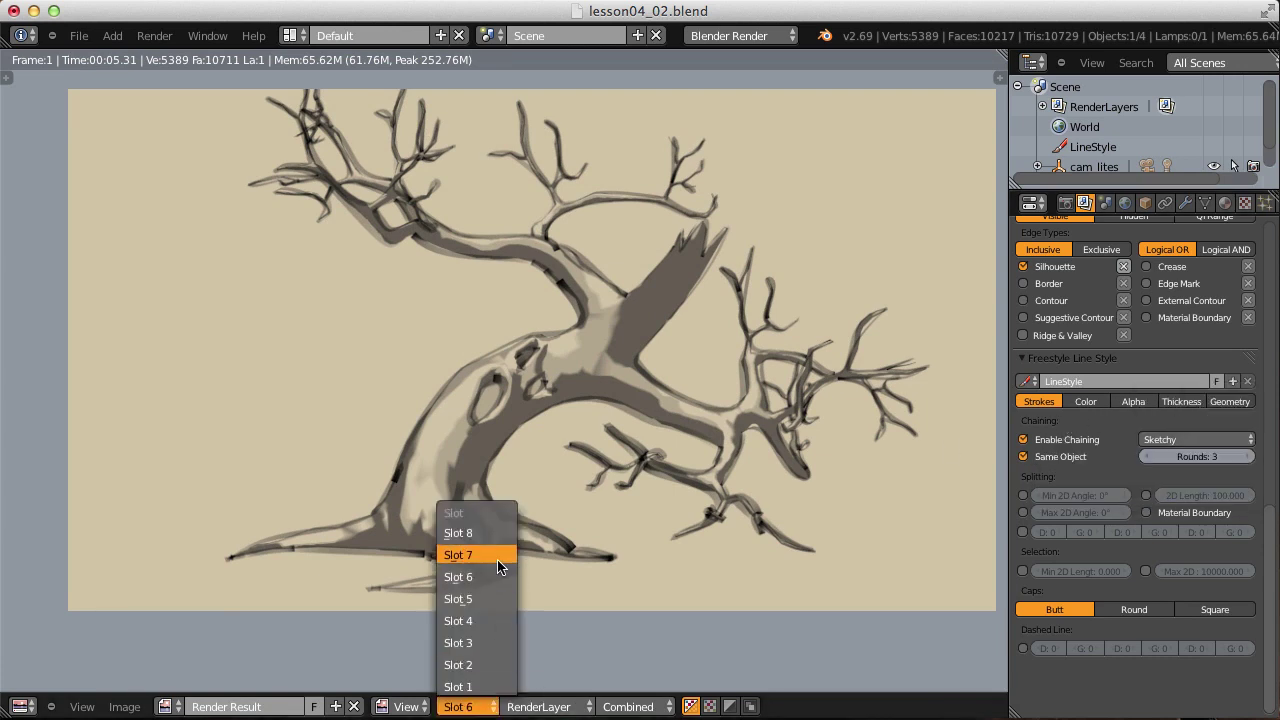
left_click(475, 552)
key("F12")
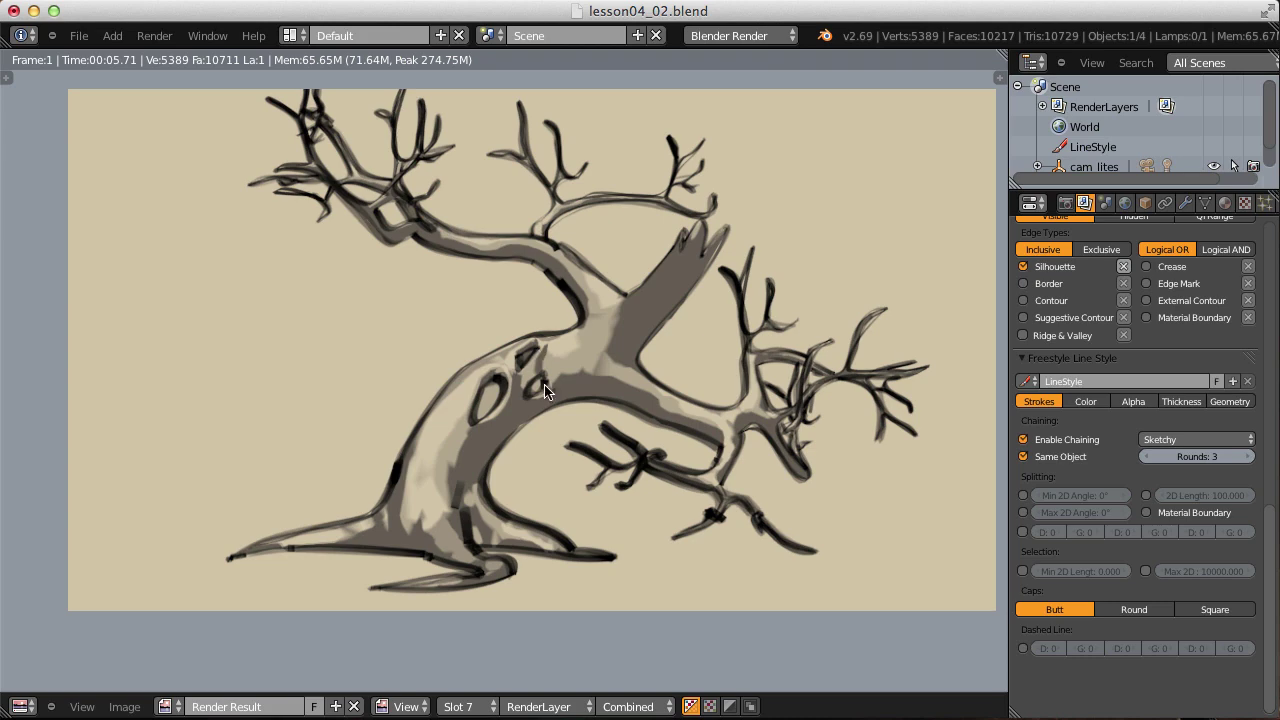
scroll(538, 354, "up", 6)
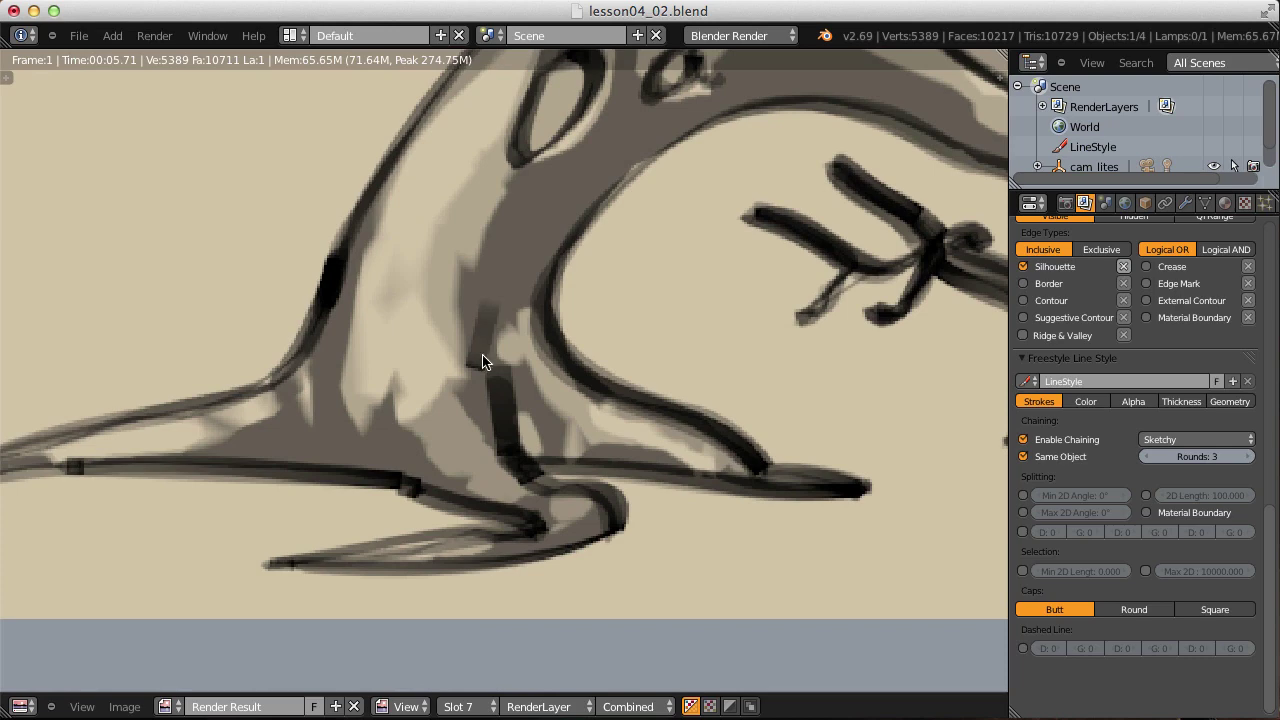
scroll(500, 340, "down", 1)
middle_click_drag(514, 320, 505, 377)
scroll(504, 377, "down", 4)
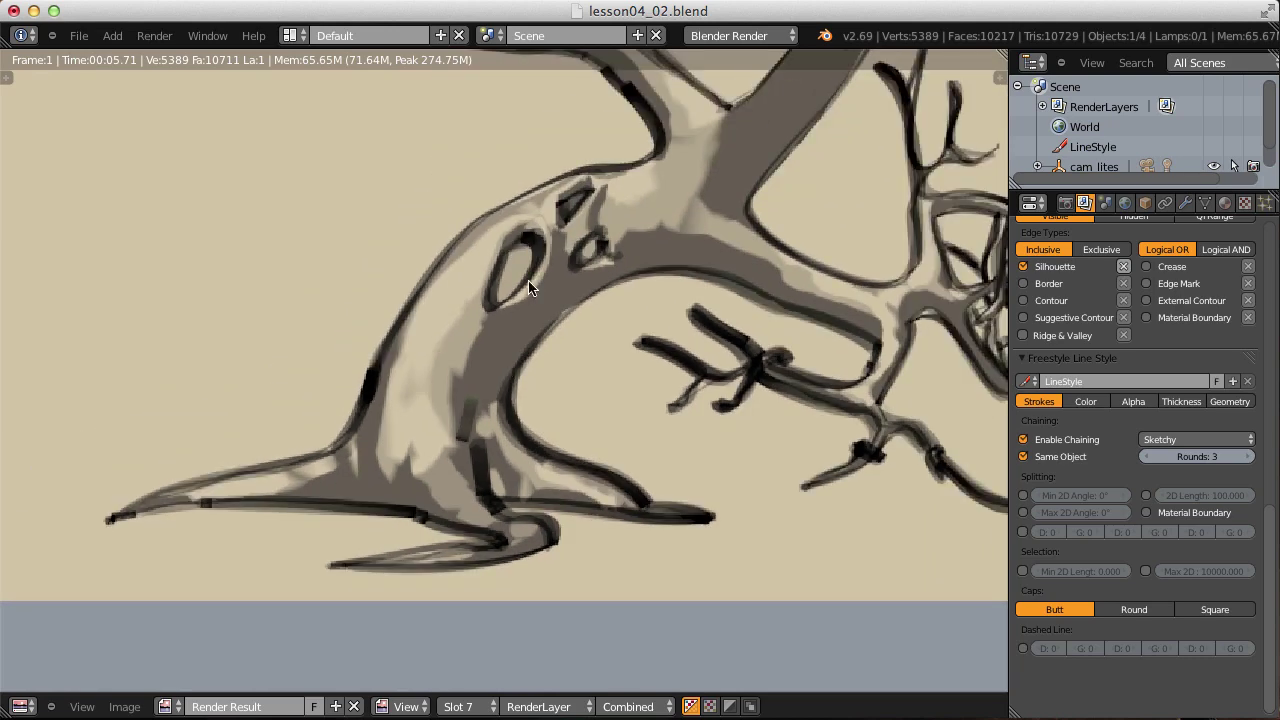
Set the Calligraphy thickness modifier's orientation to 60°.
left_click(1181, 401)
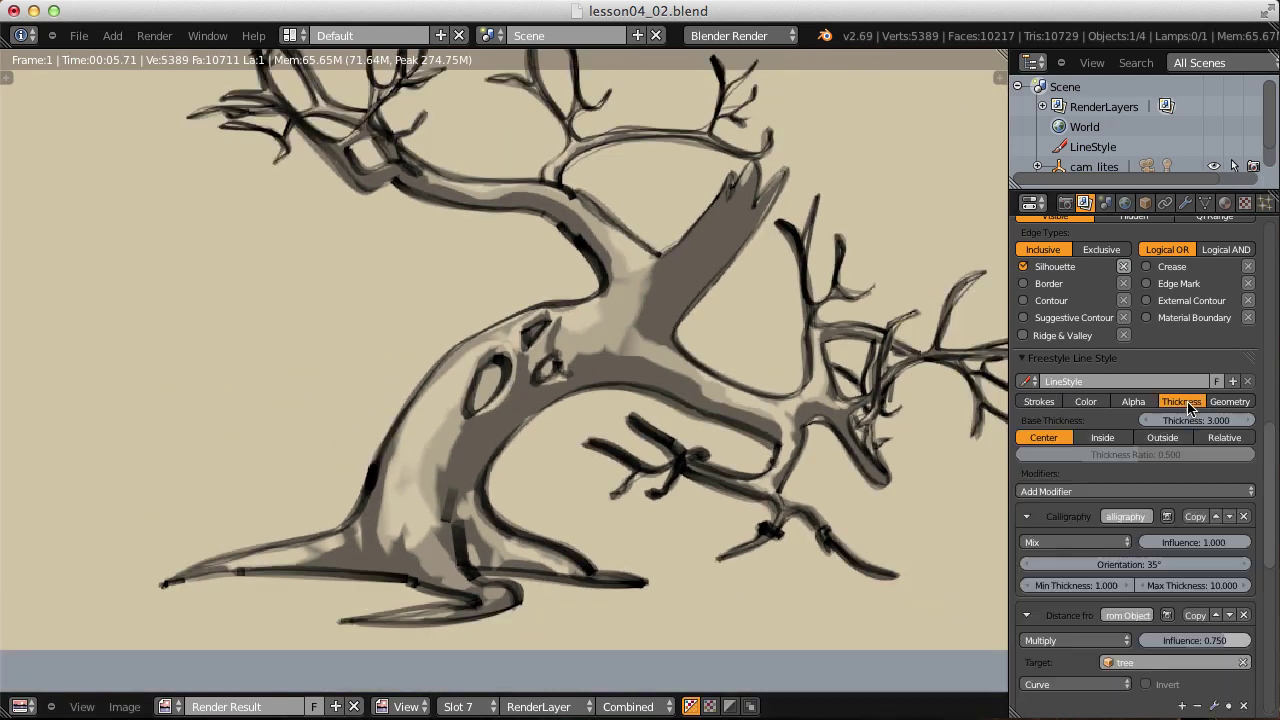
left_click(1124, 564)
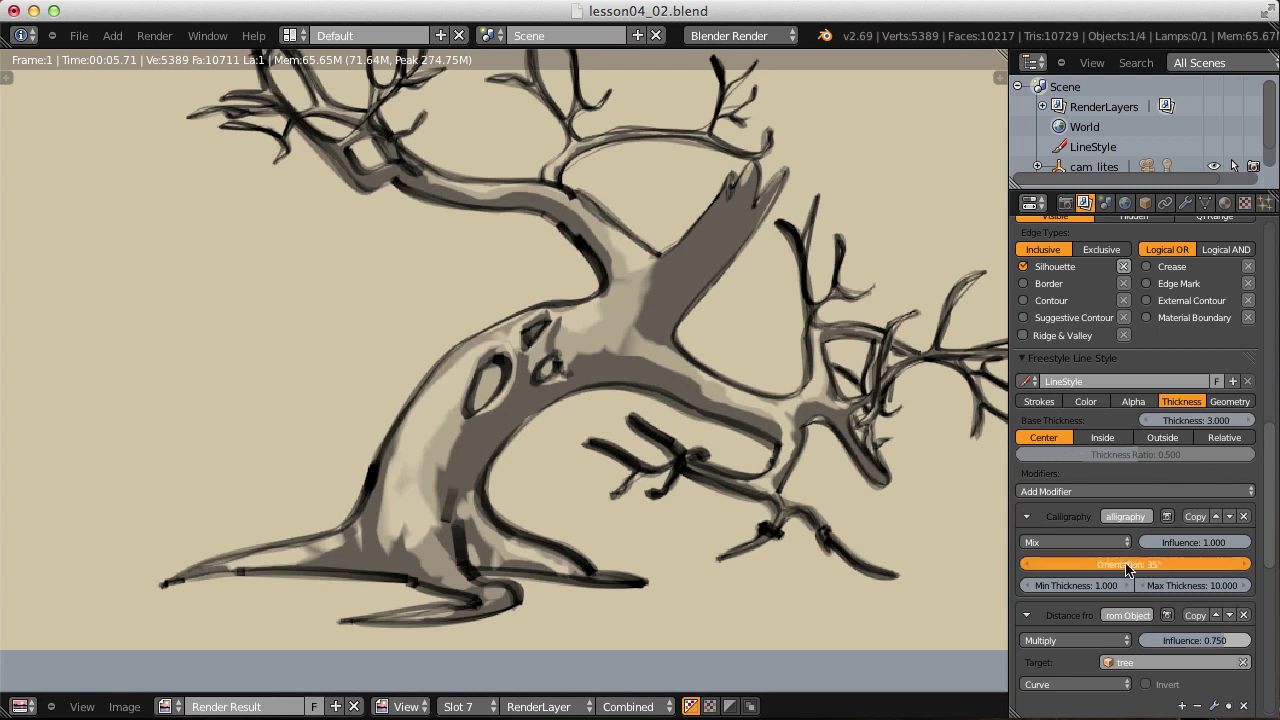
type("60")
key("Return")
Render the tree into fresh Slot 8 and frame the result.
left_click(458, 707)
left_click(490, 530)
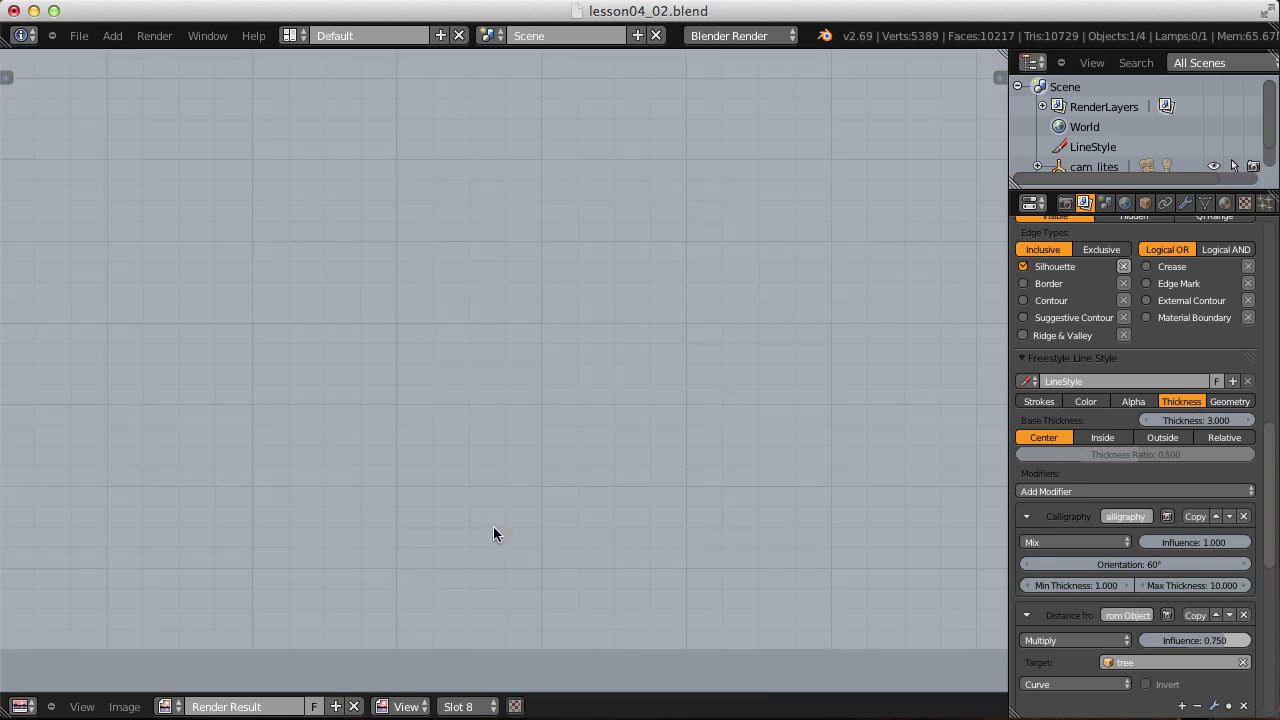
left_click(152, 38)
left_click(160, 56)
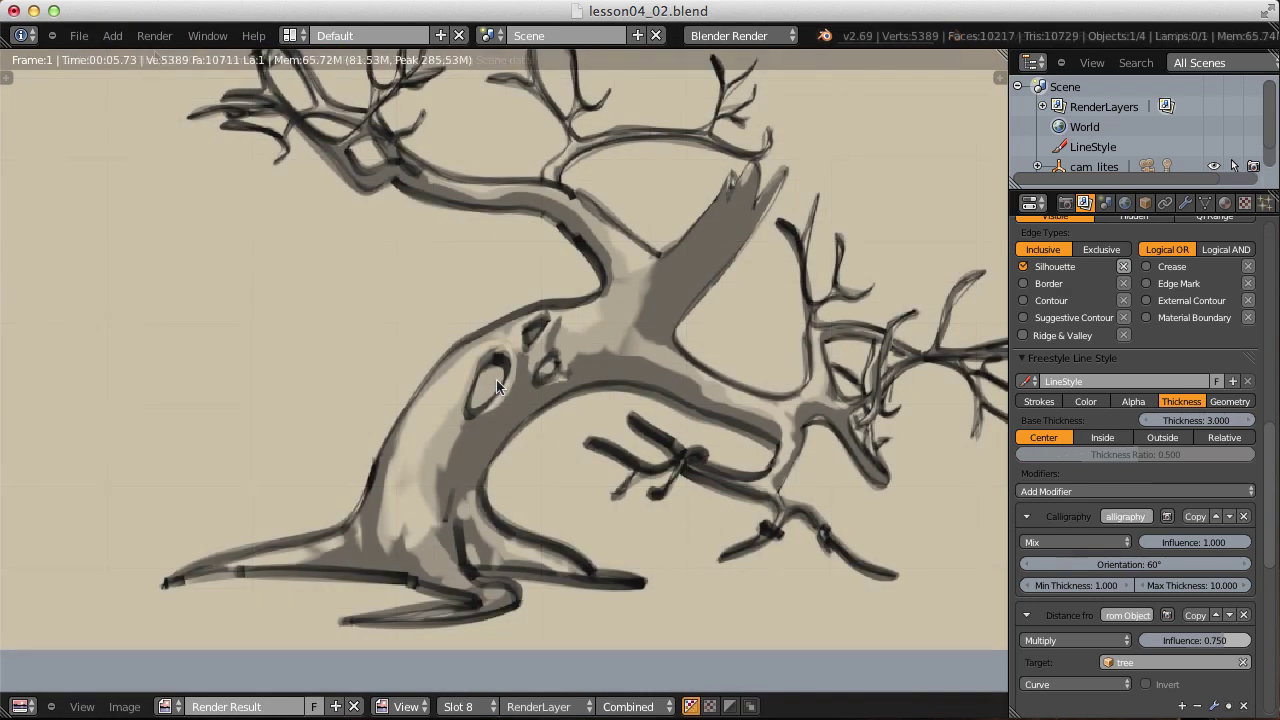
scroll(545, 333, "down", 2)
scroll(543, 333, "up", 1)
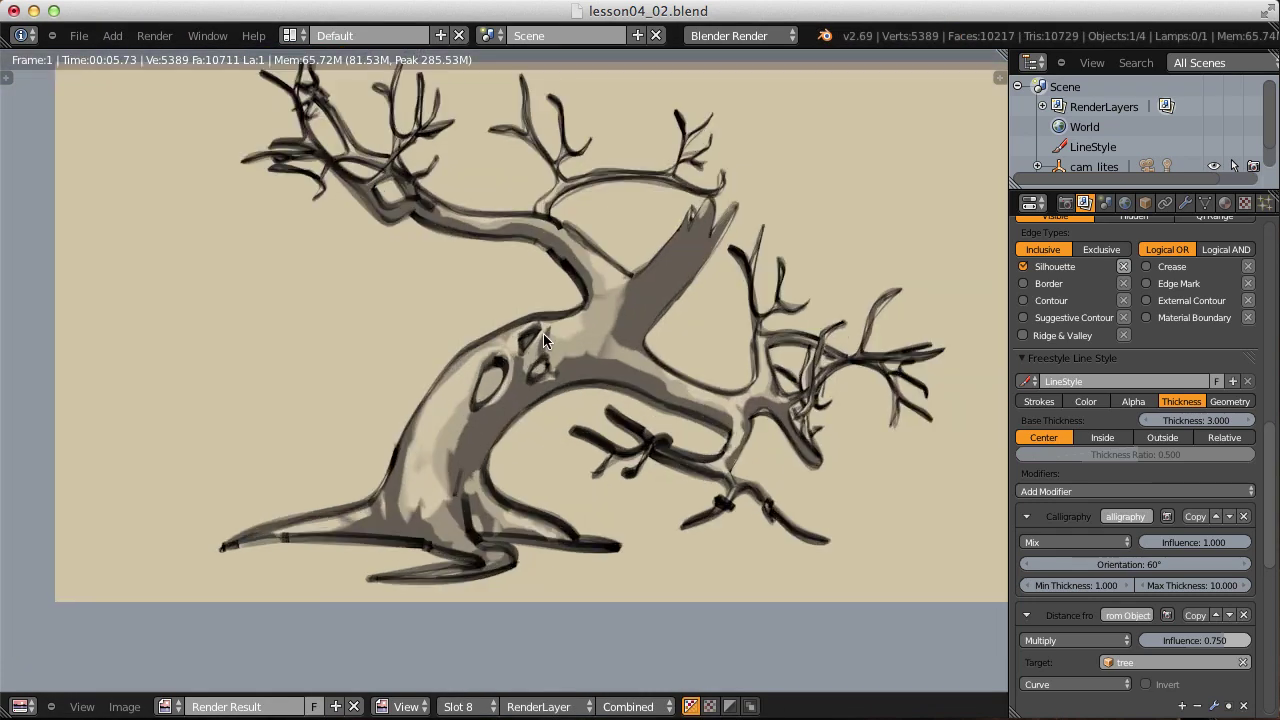
middle_click_drag(543, 333, 505, 376)
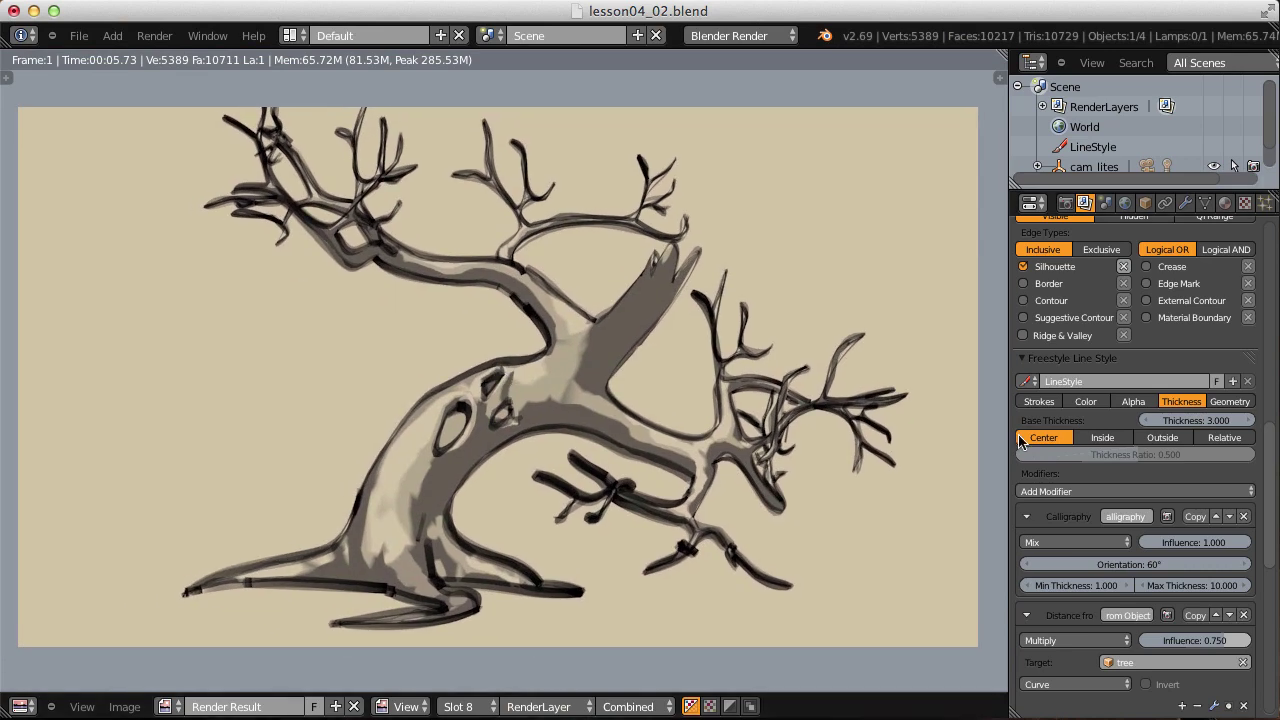
Reshape the Along Stroke thickness curve into a symmetric arch tapering to zero at both ends.
scroll(1272, 450, "down", 1)
left_click_drag(1272, 450, 1271, 619)
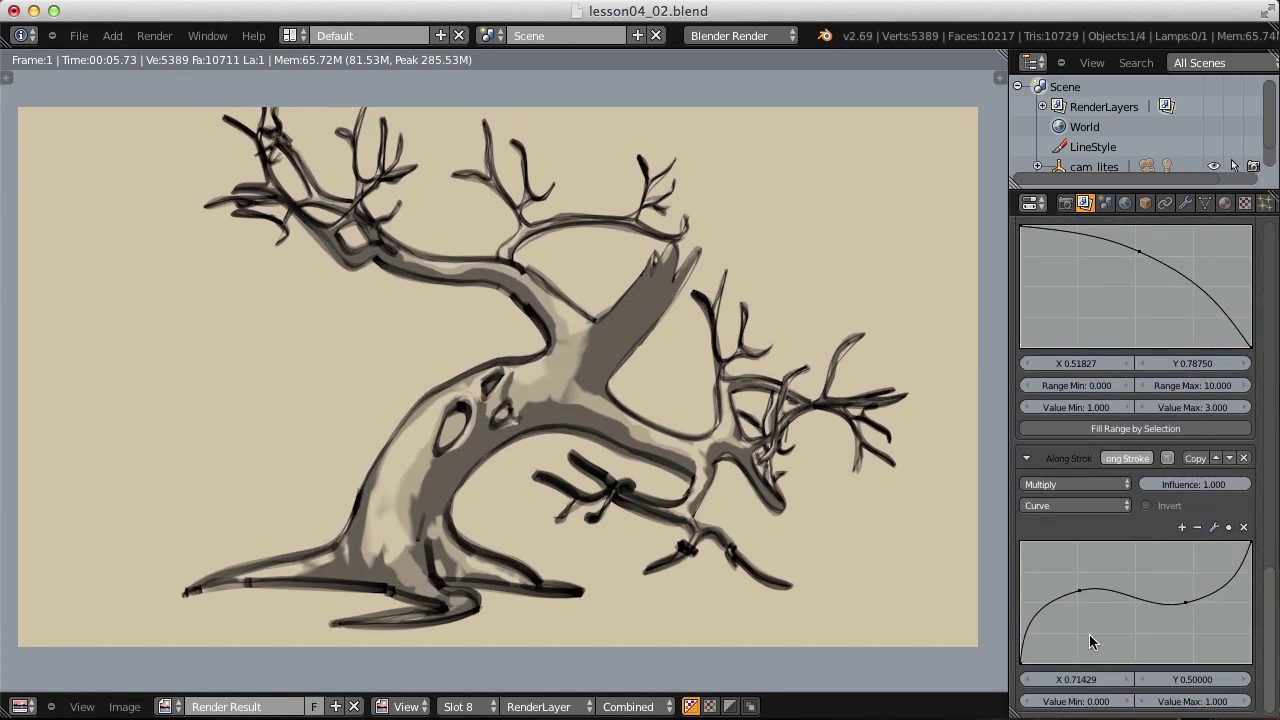
left_click_drag(1186, 605, 1182, 572)
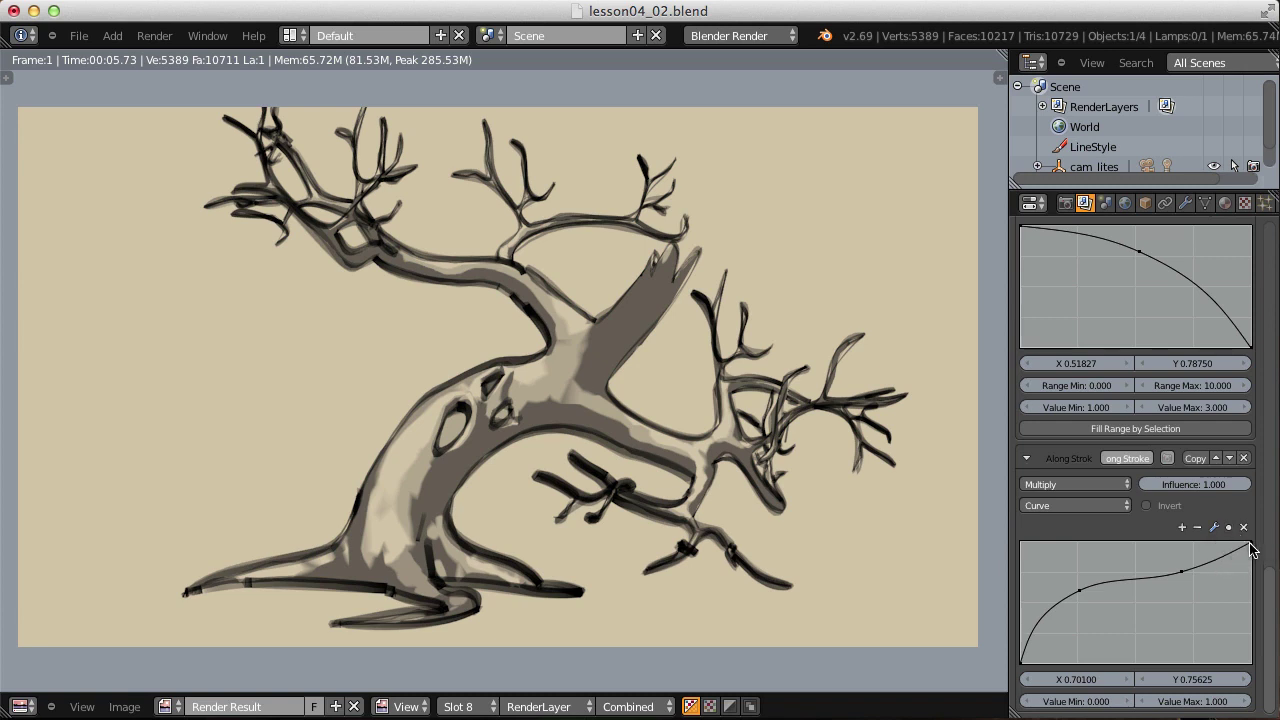
left_click_drag(1250, 546, 1262, 655)
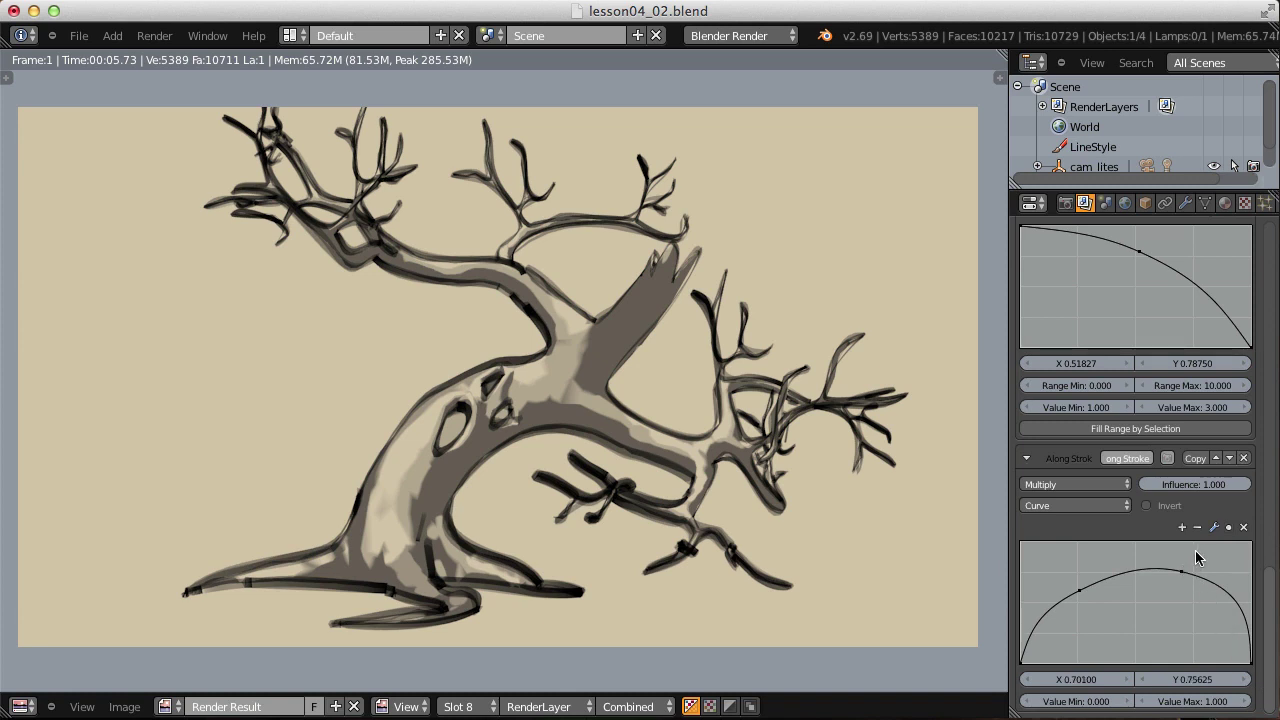
left_click(1244, 527)
left_click_drag(1103, 590, 1141, 543)
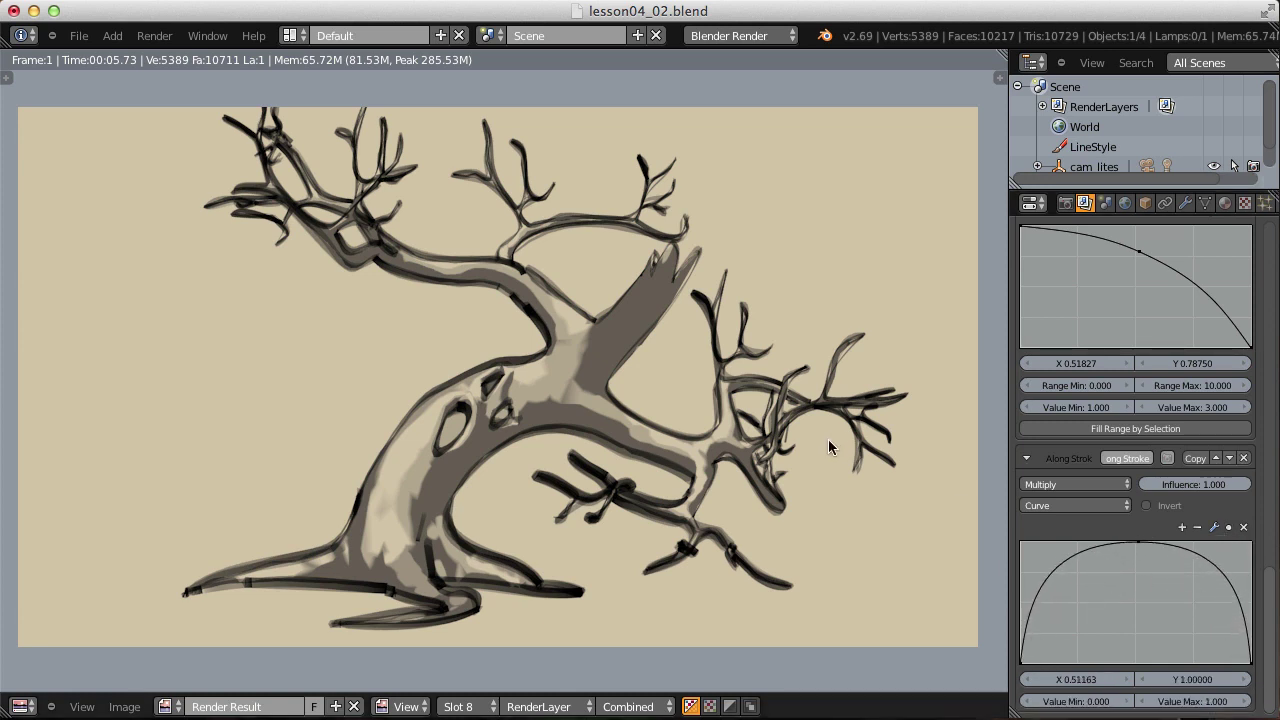
Pick Slot 7 and render the tree again to view the tapered strokes.
left_click(465, 706)
left_click(470, 550)
key("F12")
left_click(154, 35)
left_click(185, 52)
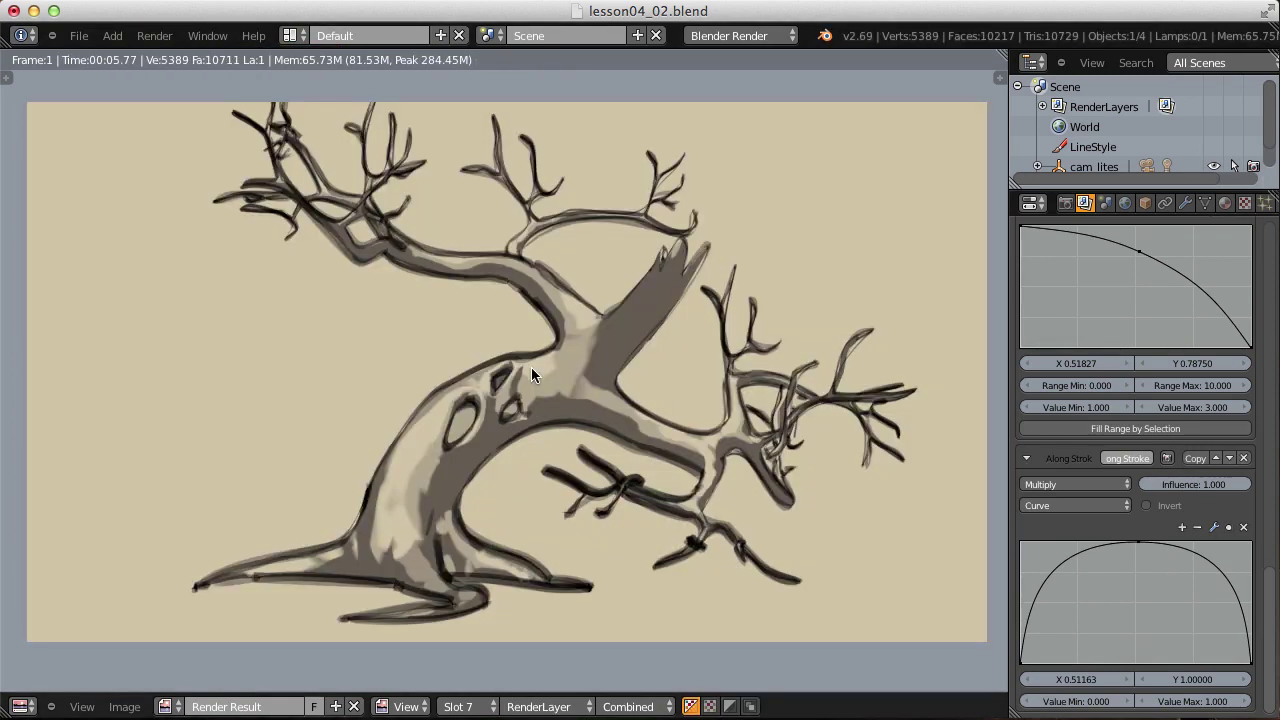
scroll(531, 367, "up", 3)
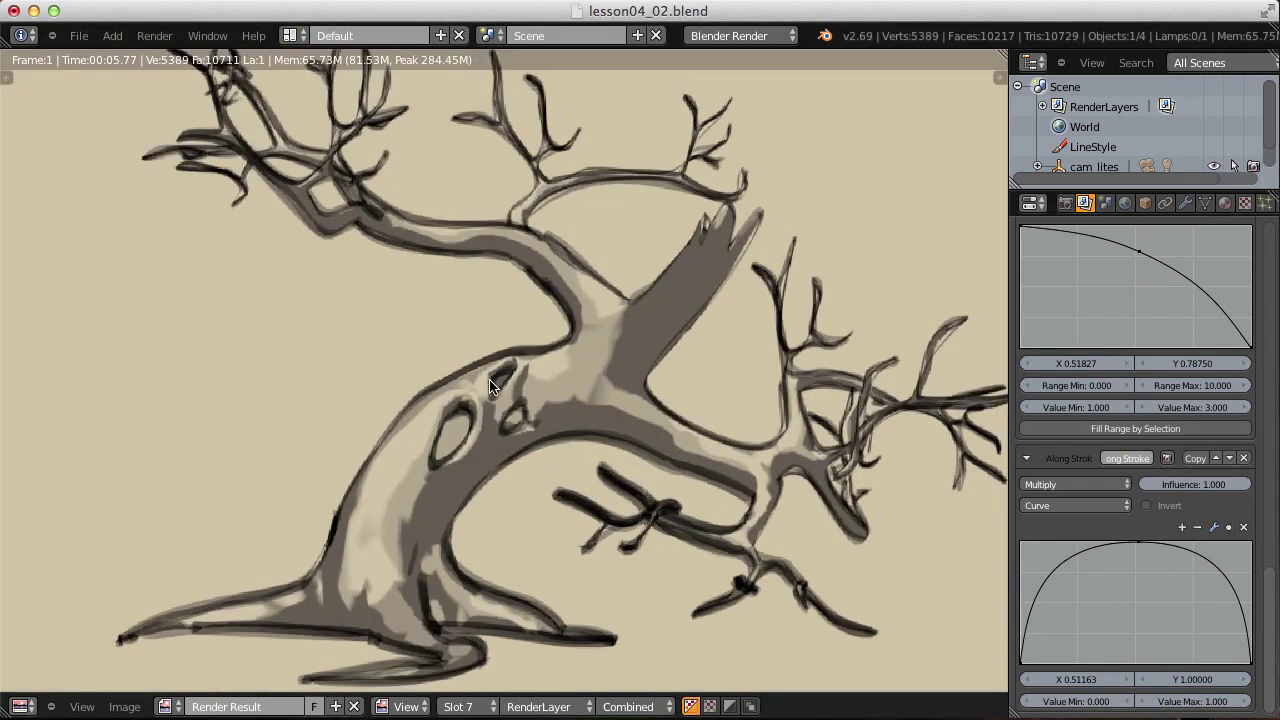
scroll(508, 346, "up", 5)
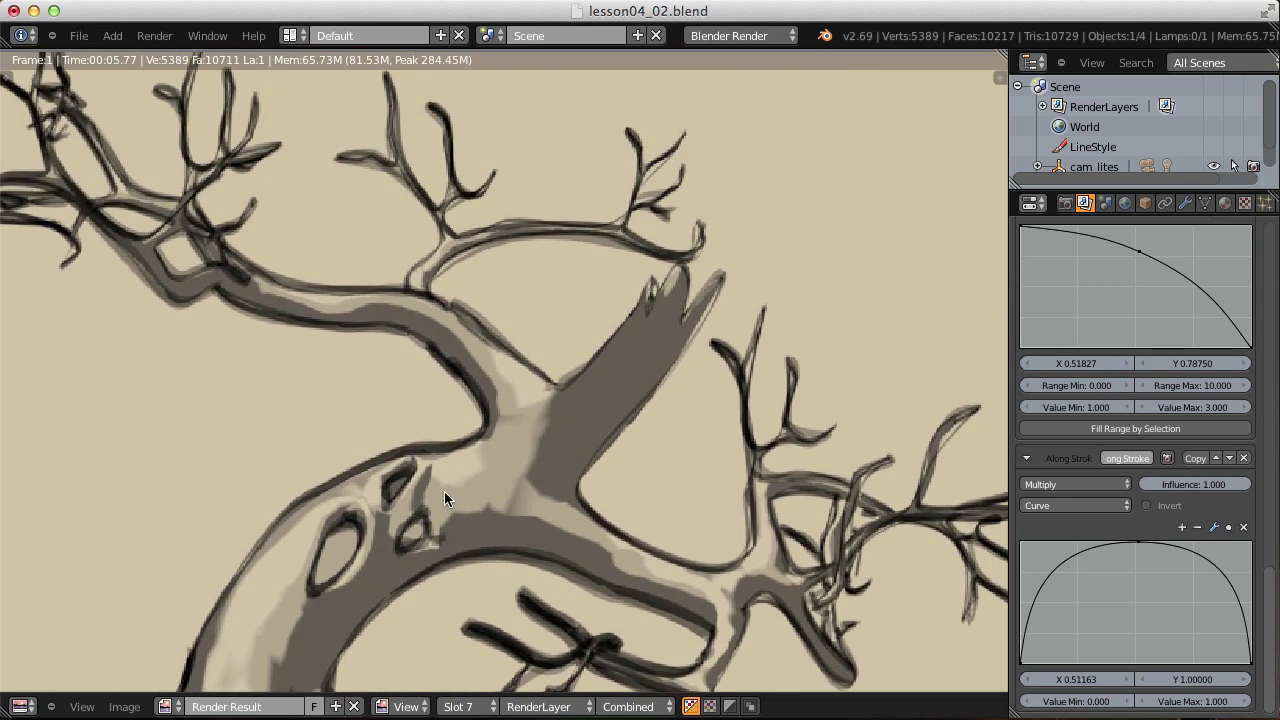
scroll(660, 410, "down", 4)
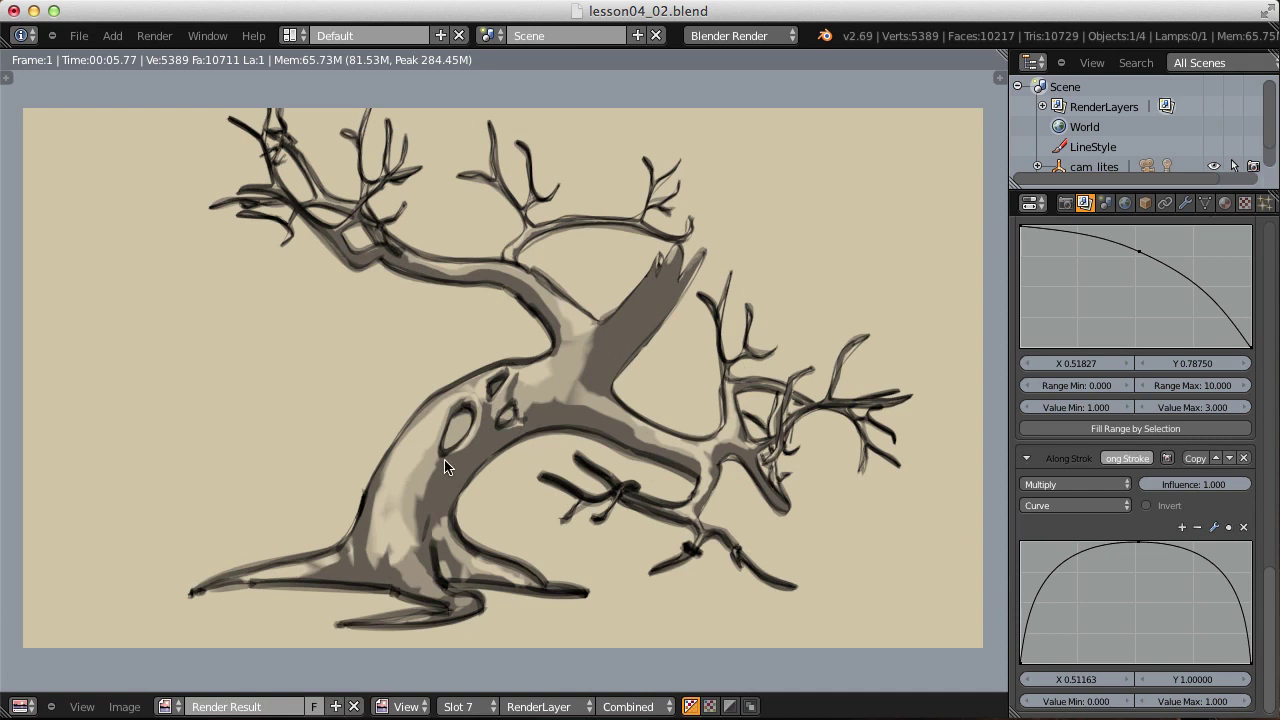
Turn the area into the Compositor with Use Nodes and Backdrop enabled, moving Render Layers left.
left_click(22, 706)
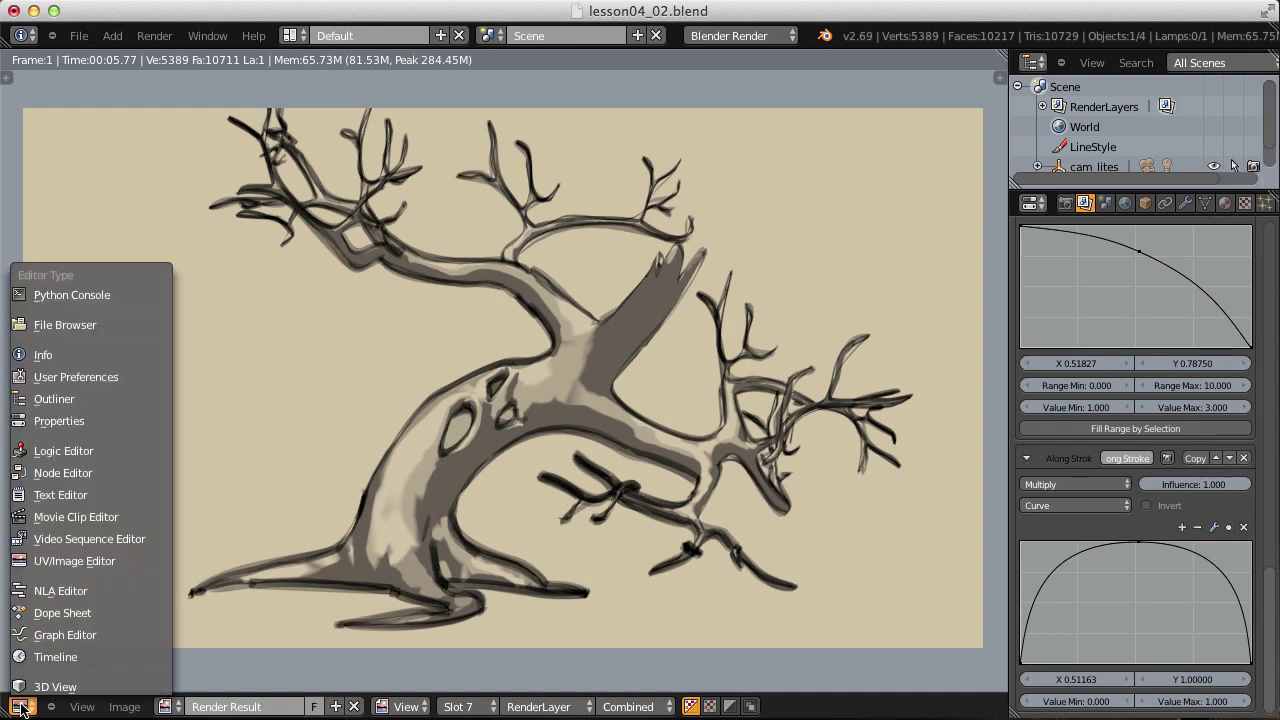
left_click(63, 473)
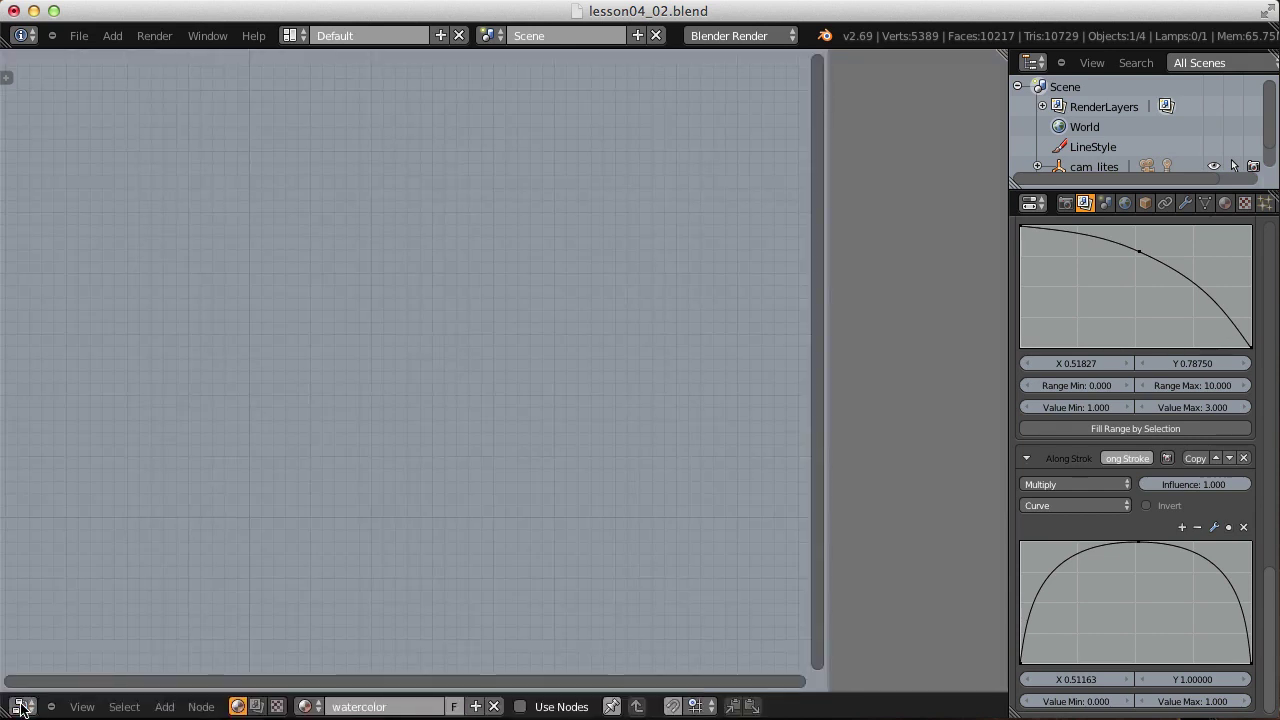
left_click(257, 707)
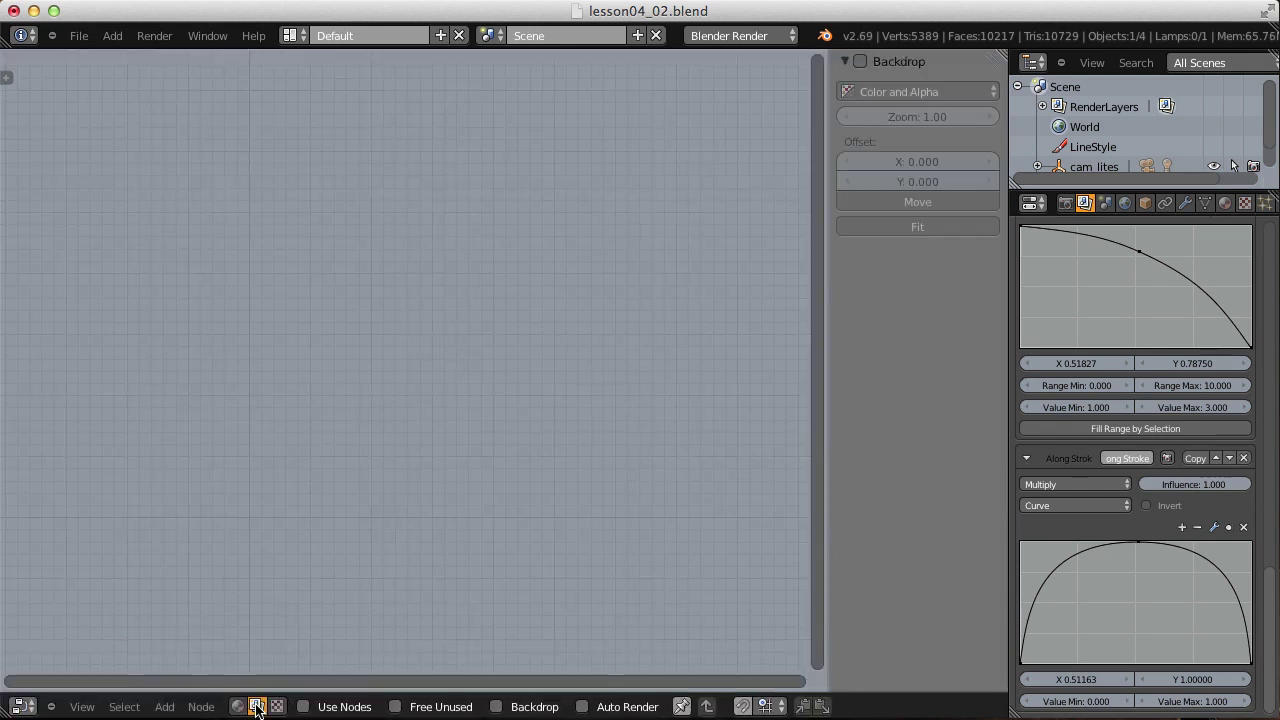
left_click(360, 706)
left_click(515, 707)
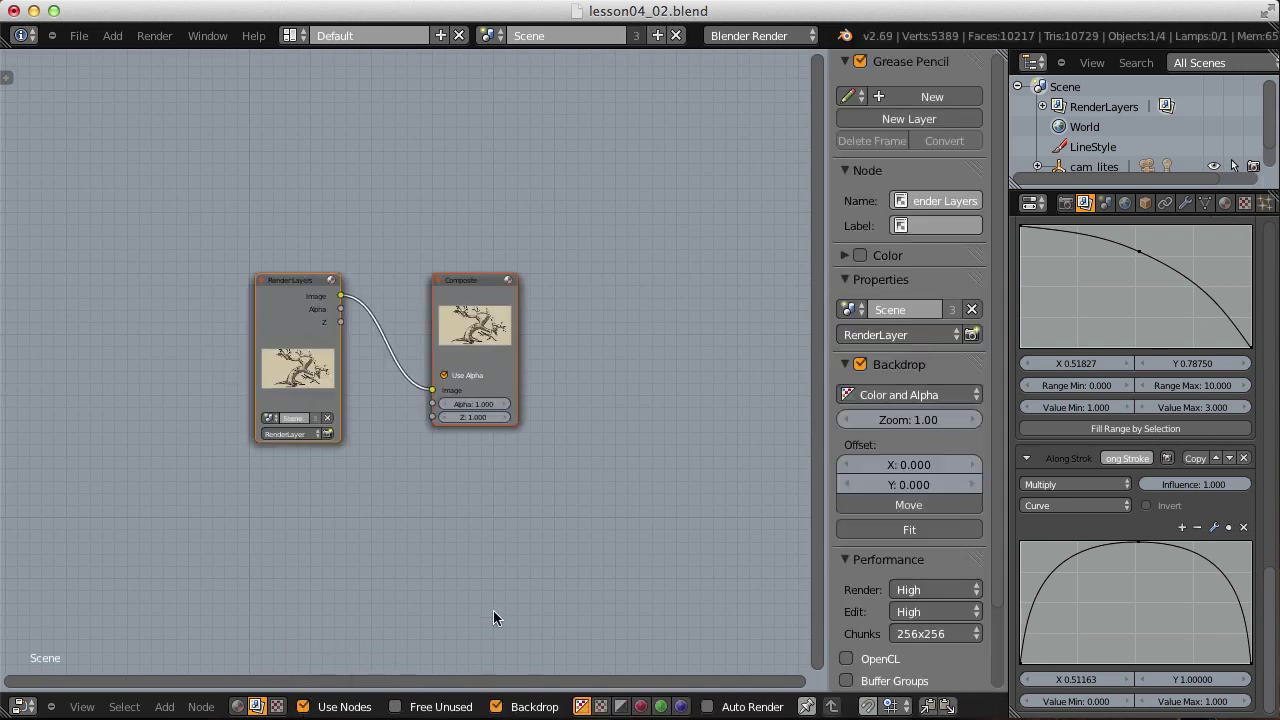
middle_click_drag(493, 610, 613, 602)
left_click_drag(406, 285, 129, 316)
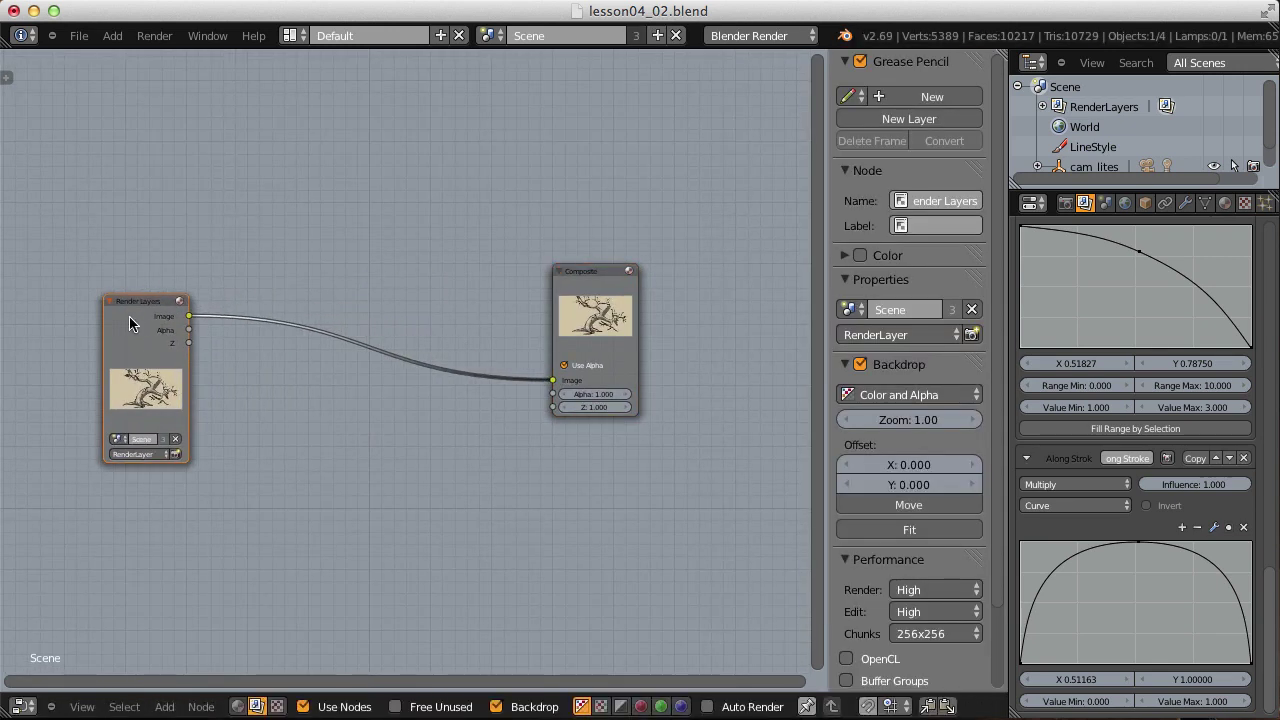
Add a Viewer node below Composite and connect the render image to it.
key("shift+a")
mouse_move(109, 299)
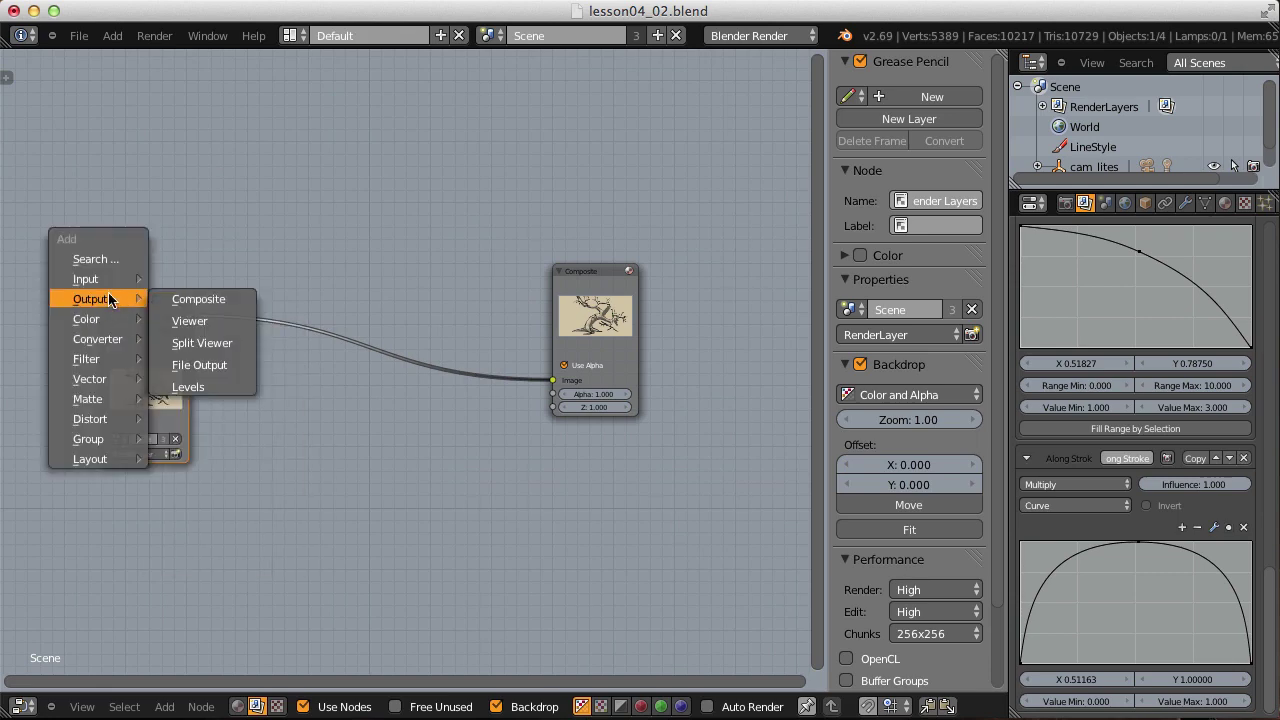
left_click(190, 321)
left_click(575, 472)
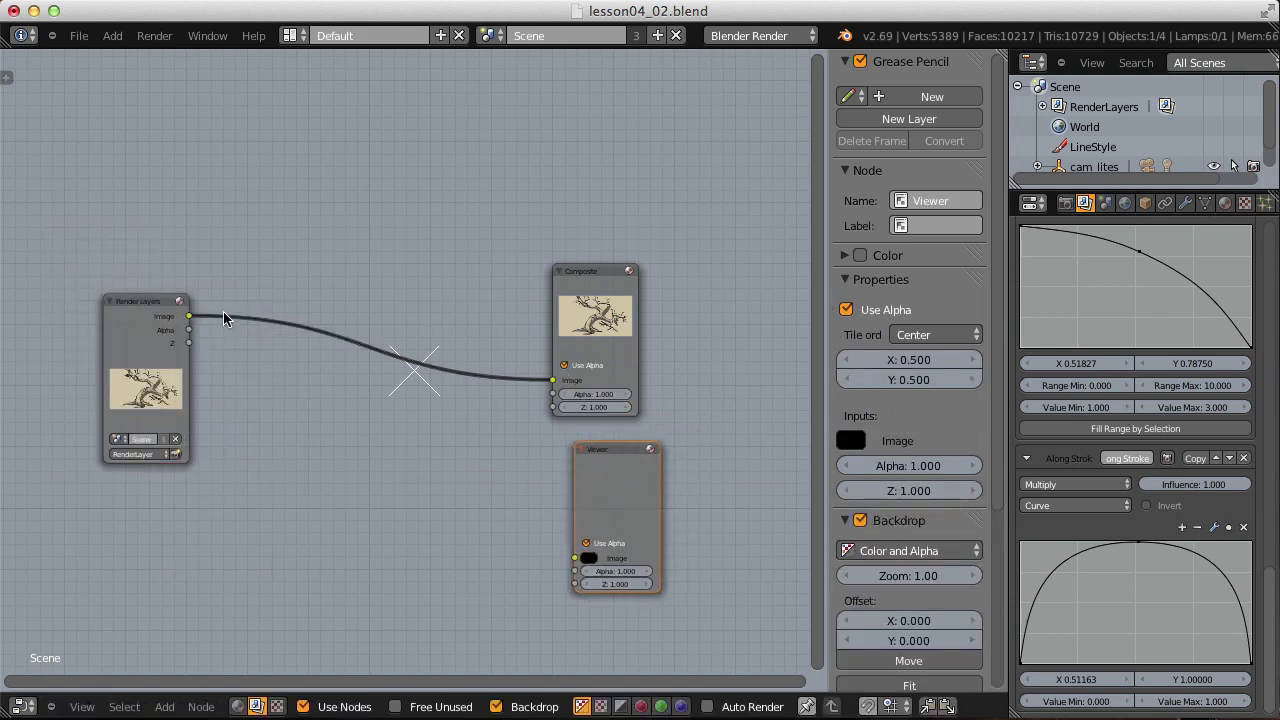
left_click_drag(188, 316, 575, 558)
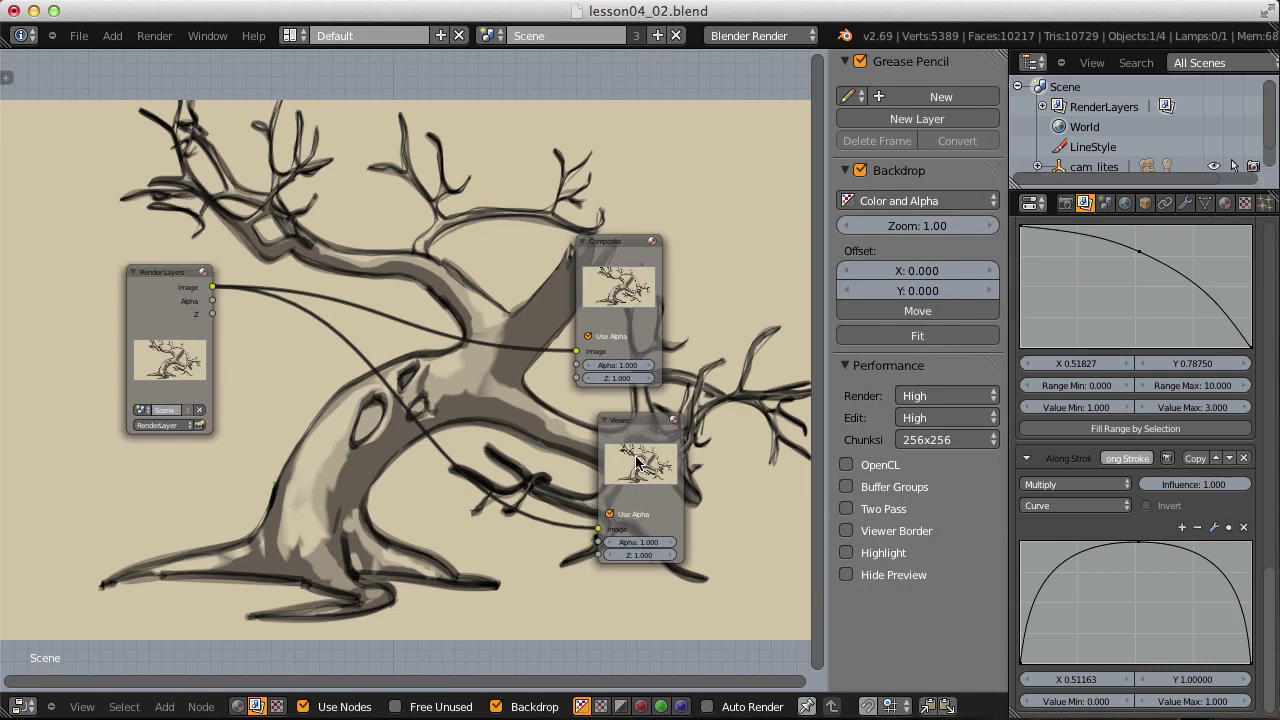
Add an Image input node and load canvas_over.png from the img folder.
key("shift+a")
mouse_move(355, 380)
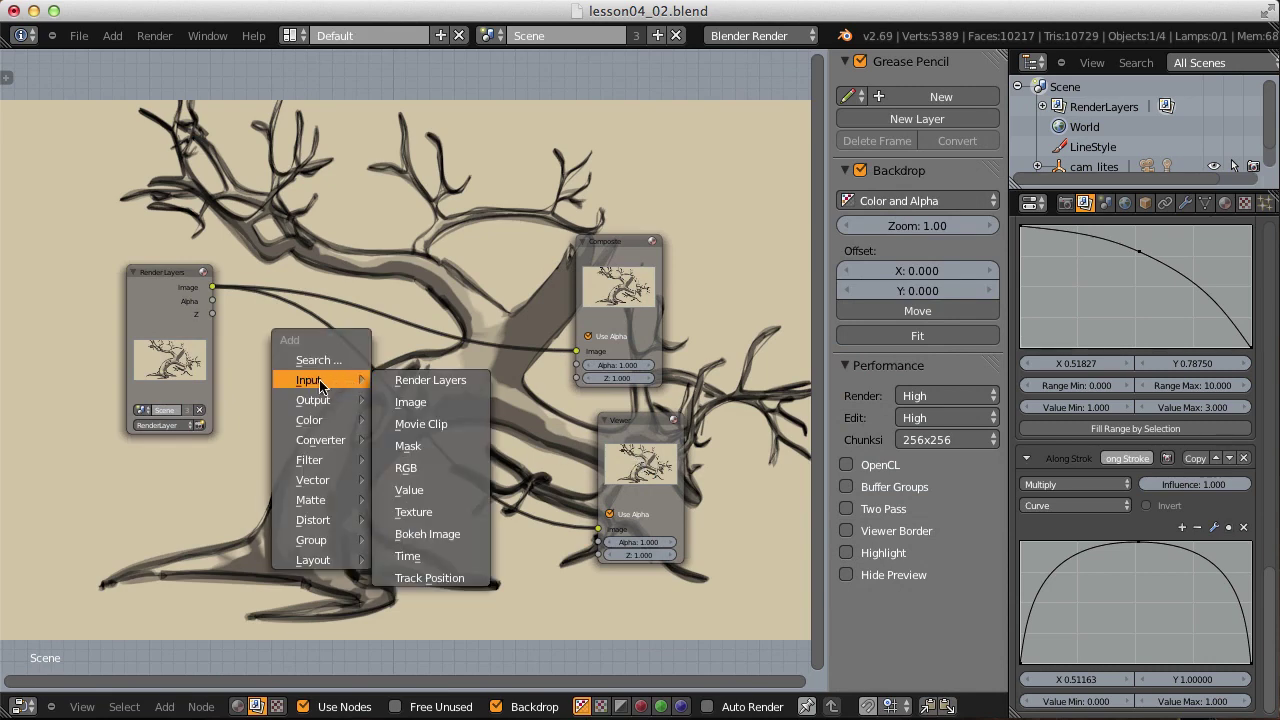
left_click(417, 402)
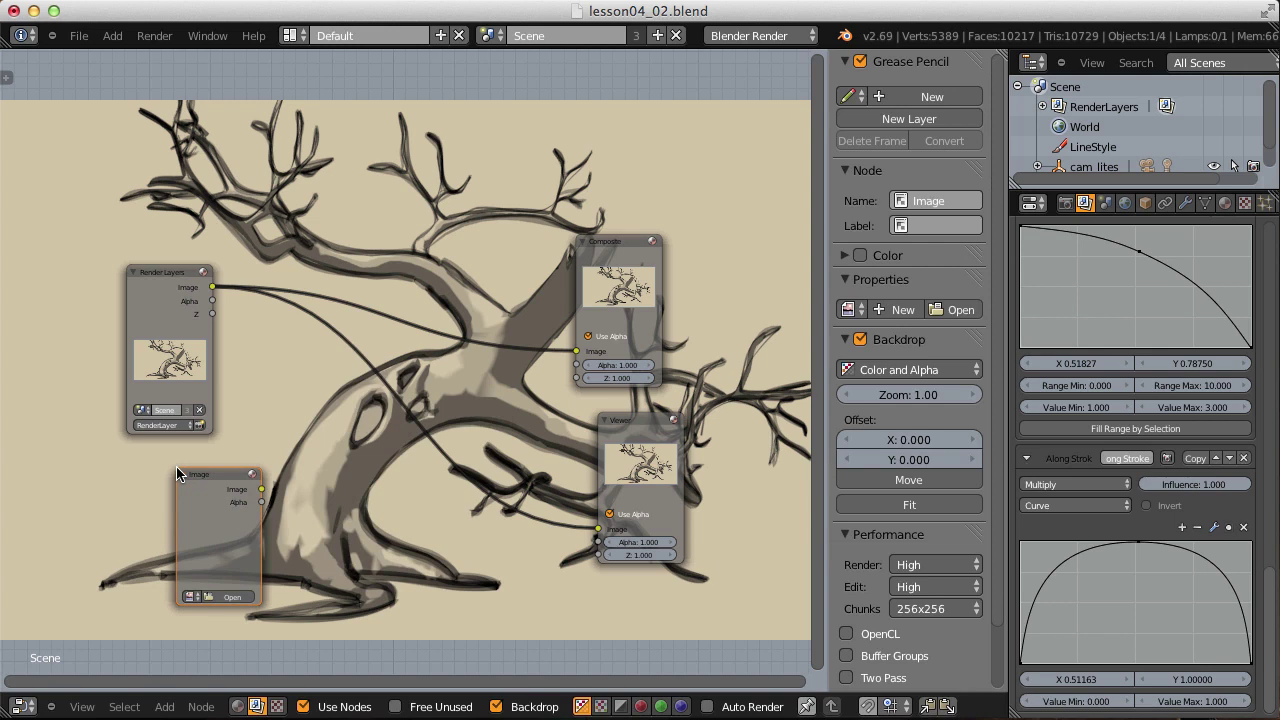
left_click(220, 596)
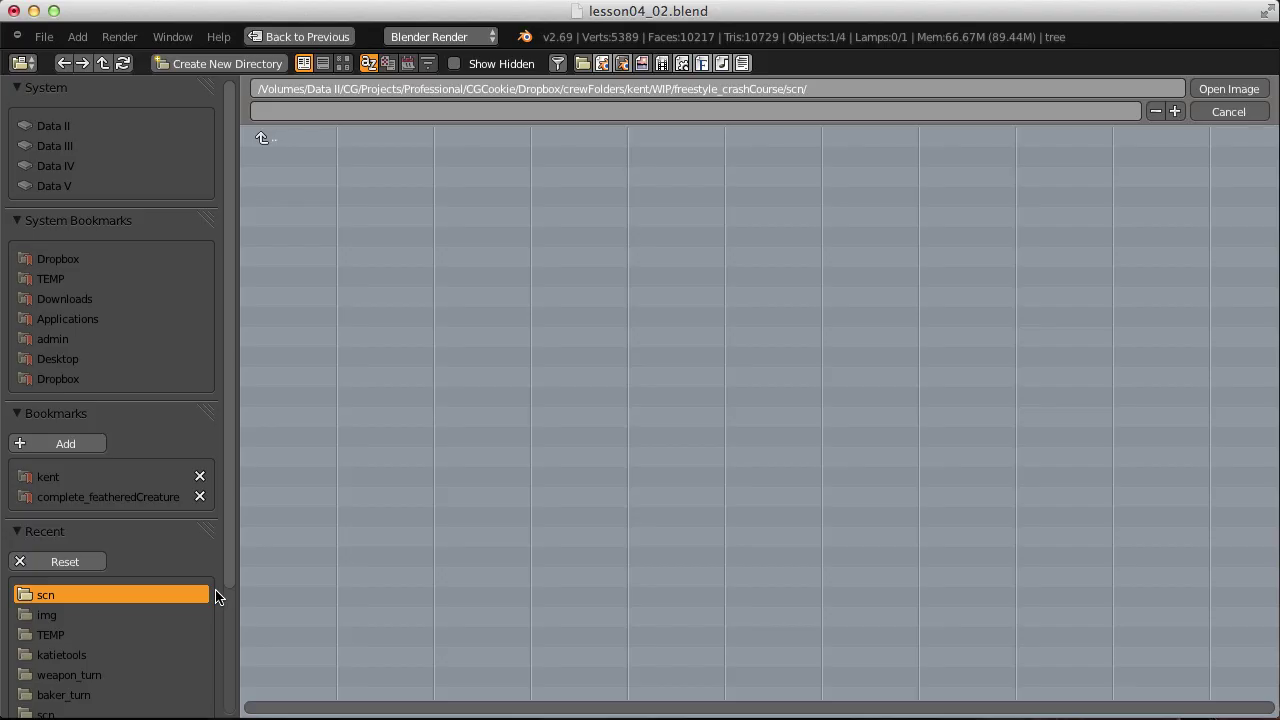
left_click(47, 614)
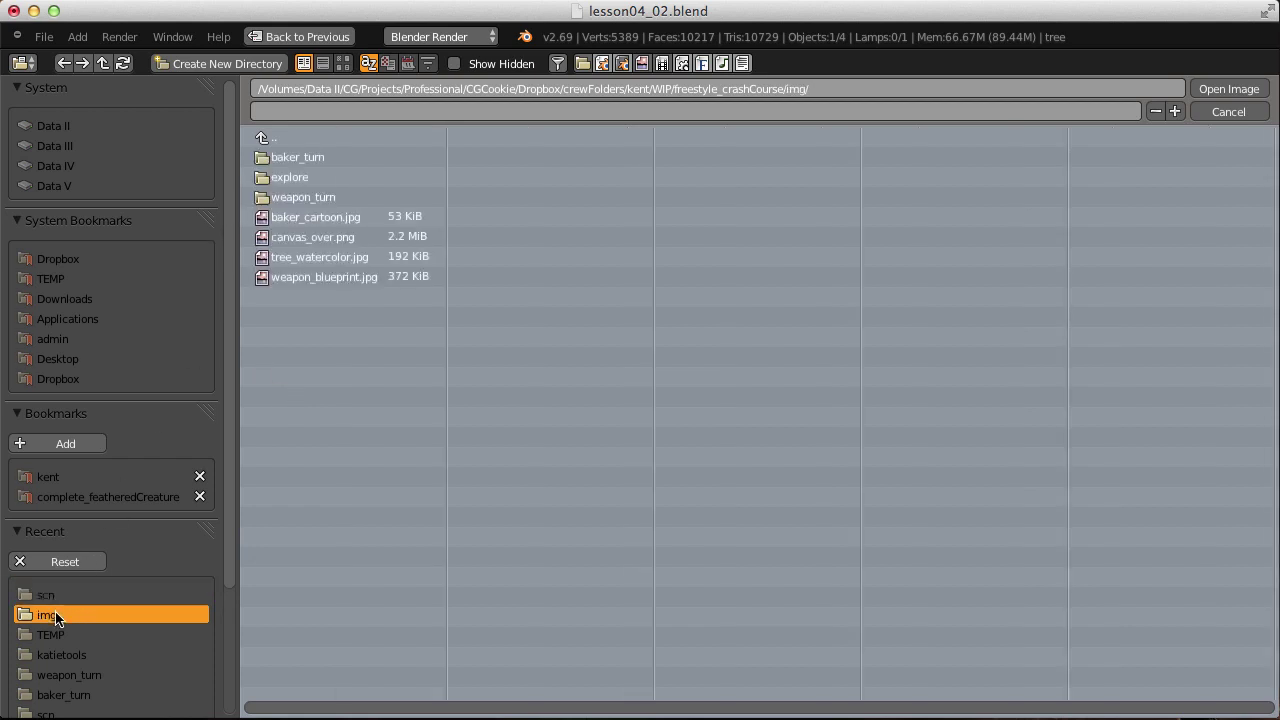
left_click(347, 237)
double_click(347, 237)
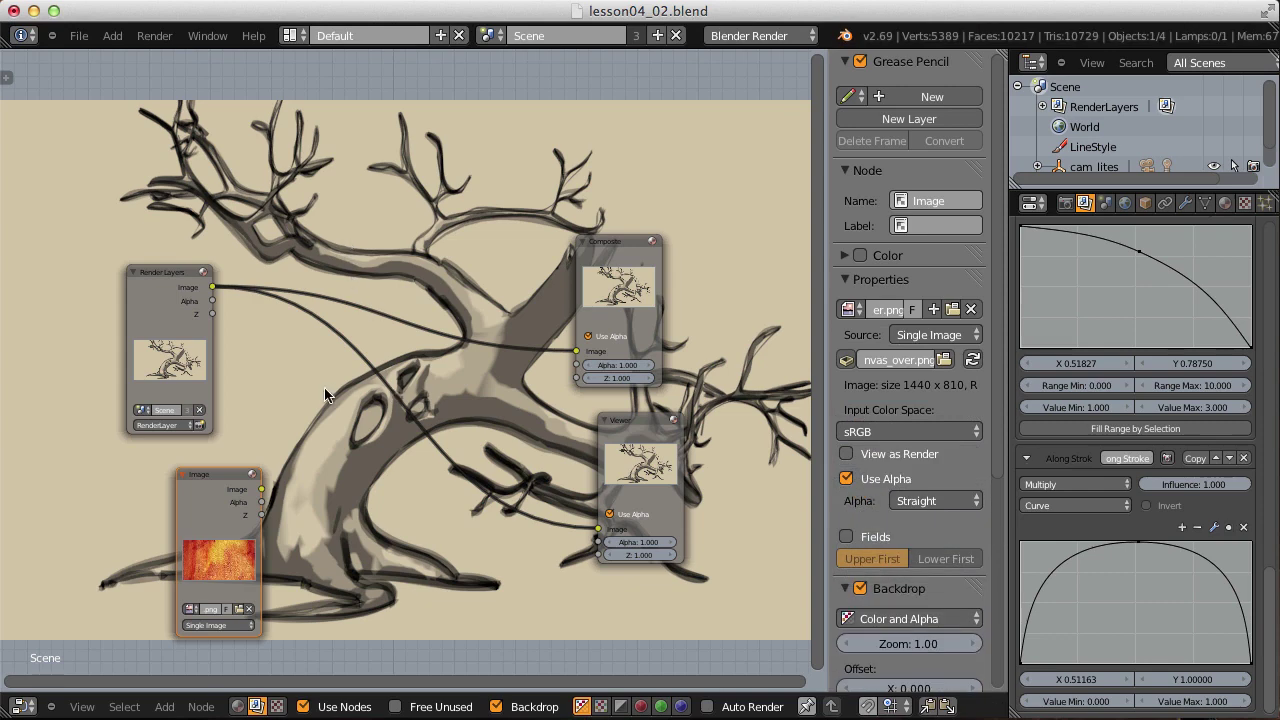
Insert an Overlay Mix node into the render-to-Viewer link, with the canvas image as second input.
key("shift+a")
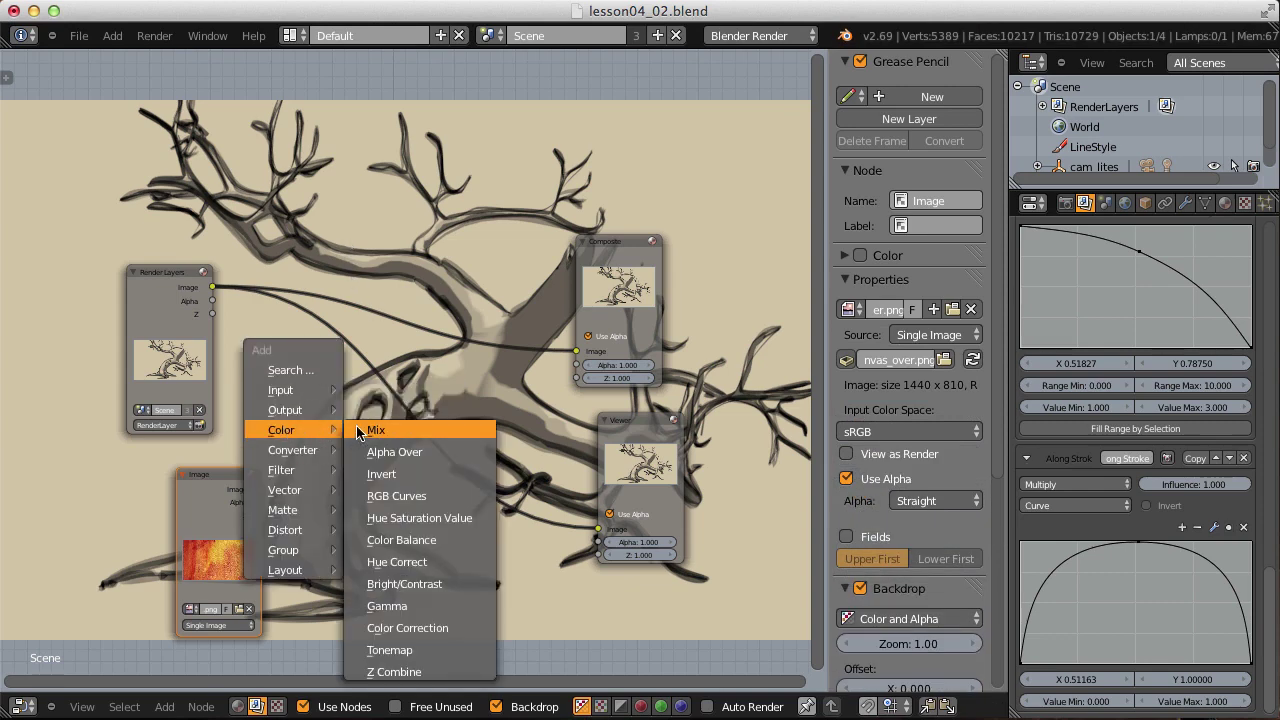
left_click(358, 432)
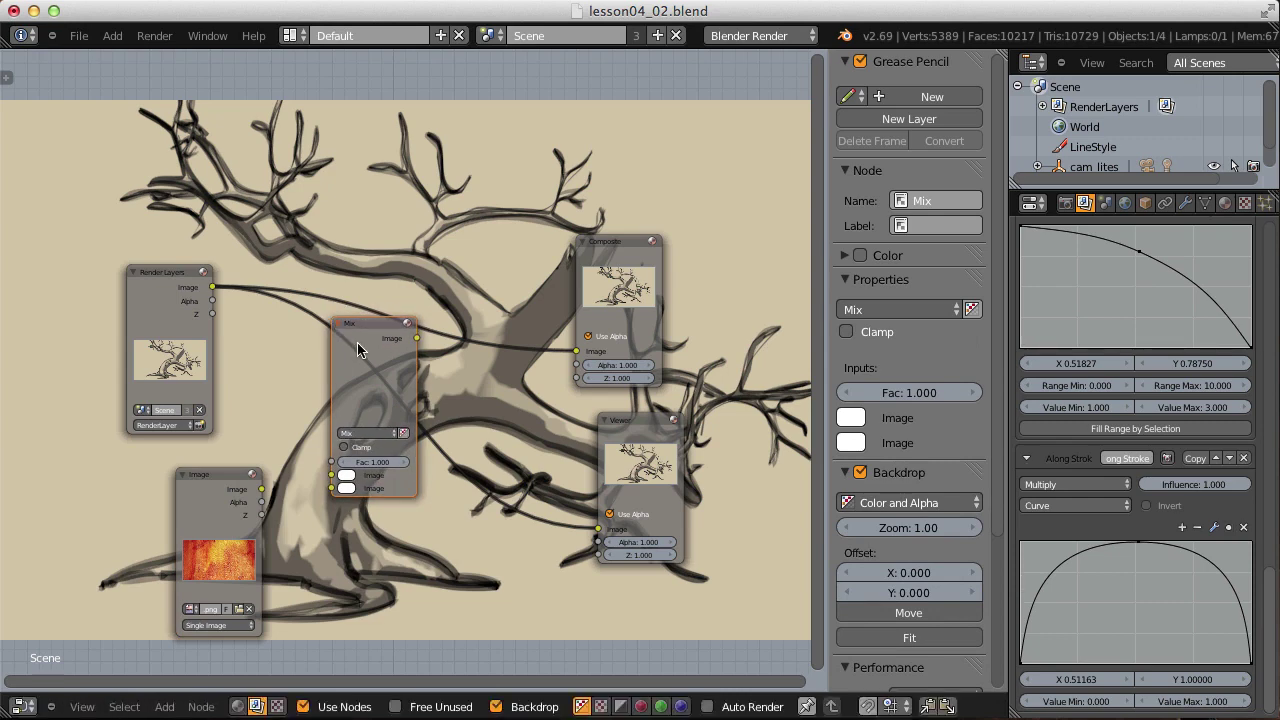
left_click(372, 357)
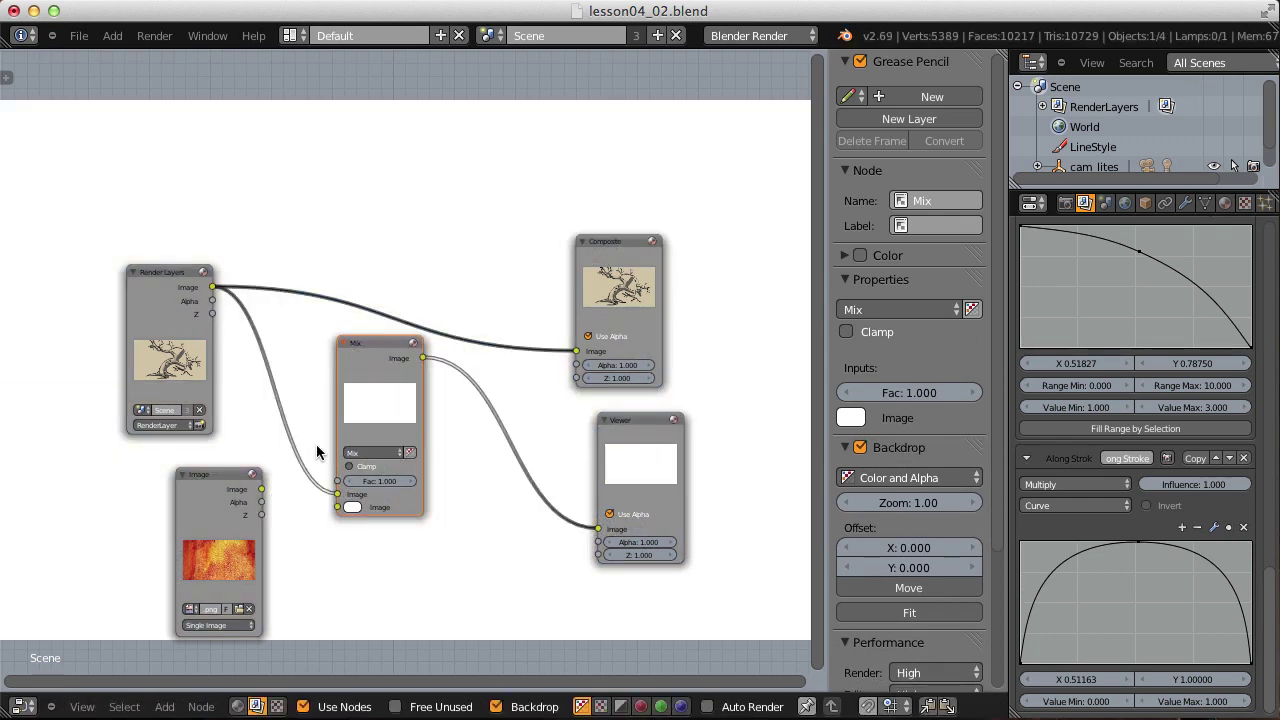
left_click_drag(262, 489, 337, 507)
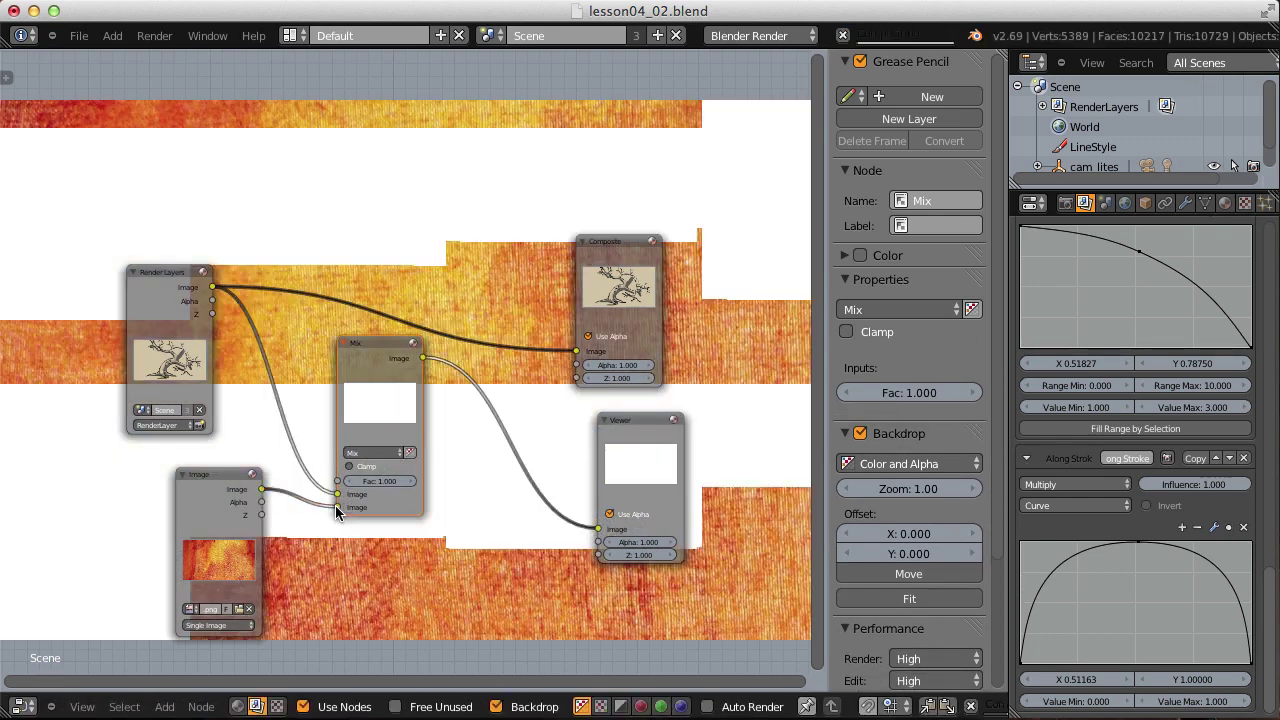
left_click(372, 452)
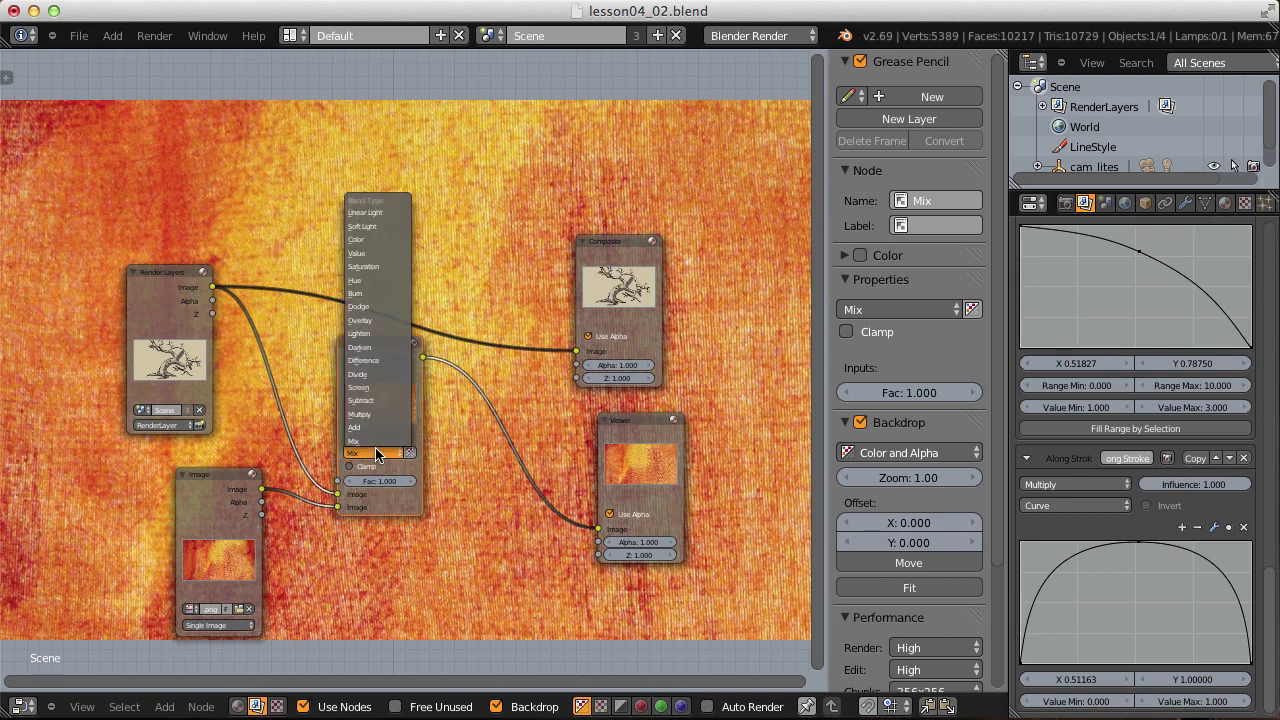
left_click(368, 320)
Maximize the node editor and tidy the view, moving Render Layers to the left.
key("ctrl+Up")
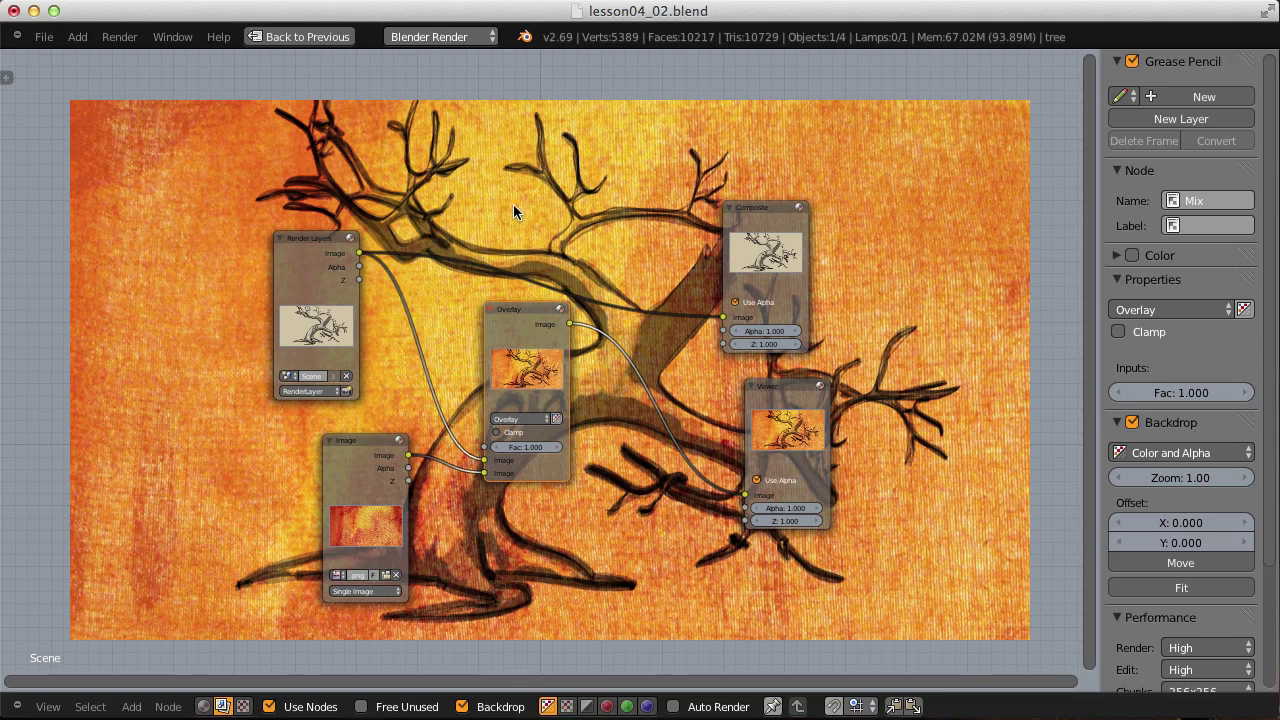
middle_click_drag(513, 204, 568, 243)
scroll(568, 243, "down", 1)
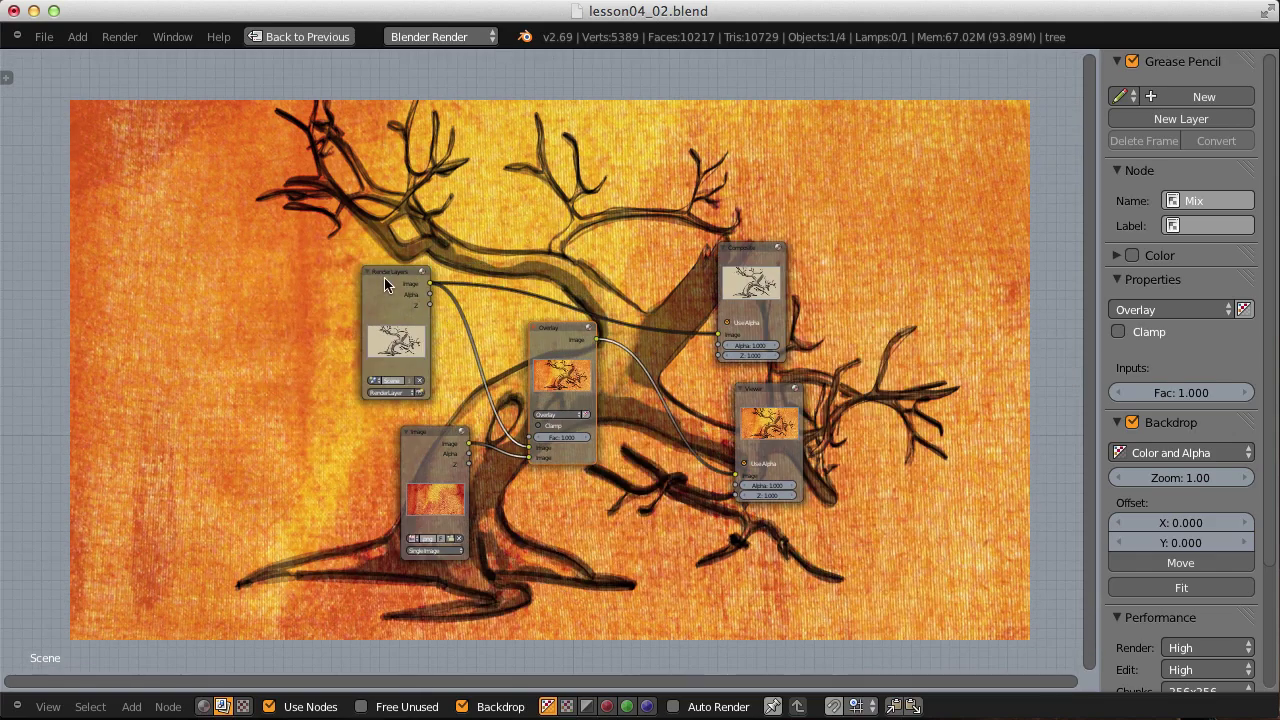
left_click_drag(384, 283, 218, 284)
Move the Image node aside and insert a Hue Saturation Value node on its Overlay link.
left_click_drag(413, 436, 218, 489)
key("shift+a")
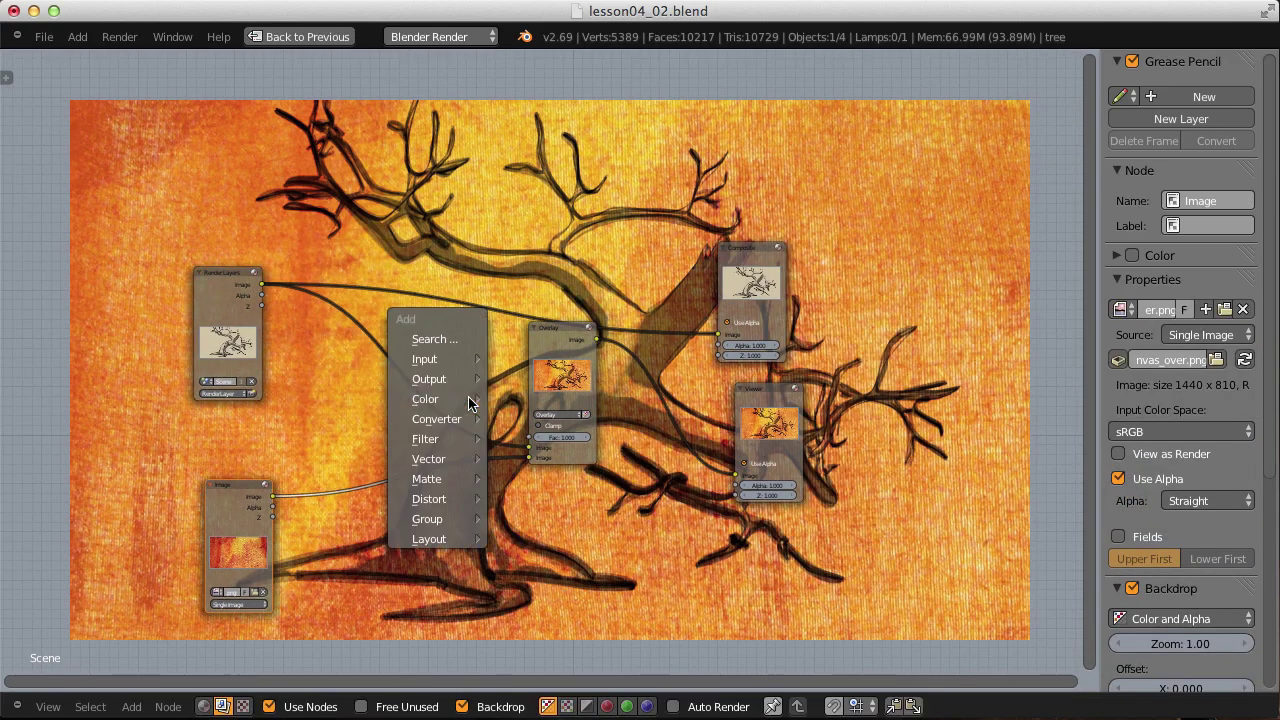
mouse_move(470, 401)
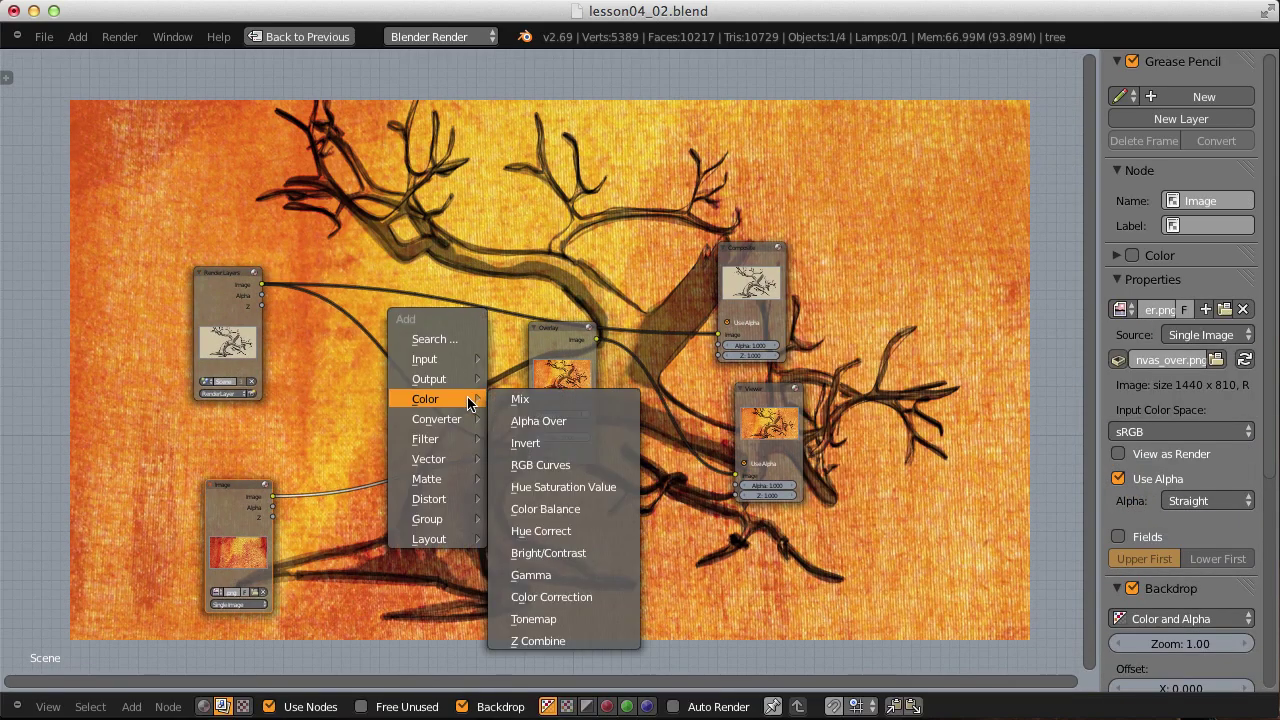
left_click(557, 487)
left_click(357, 457)
scroll(437, 375, "up", 3)
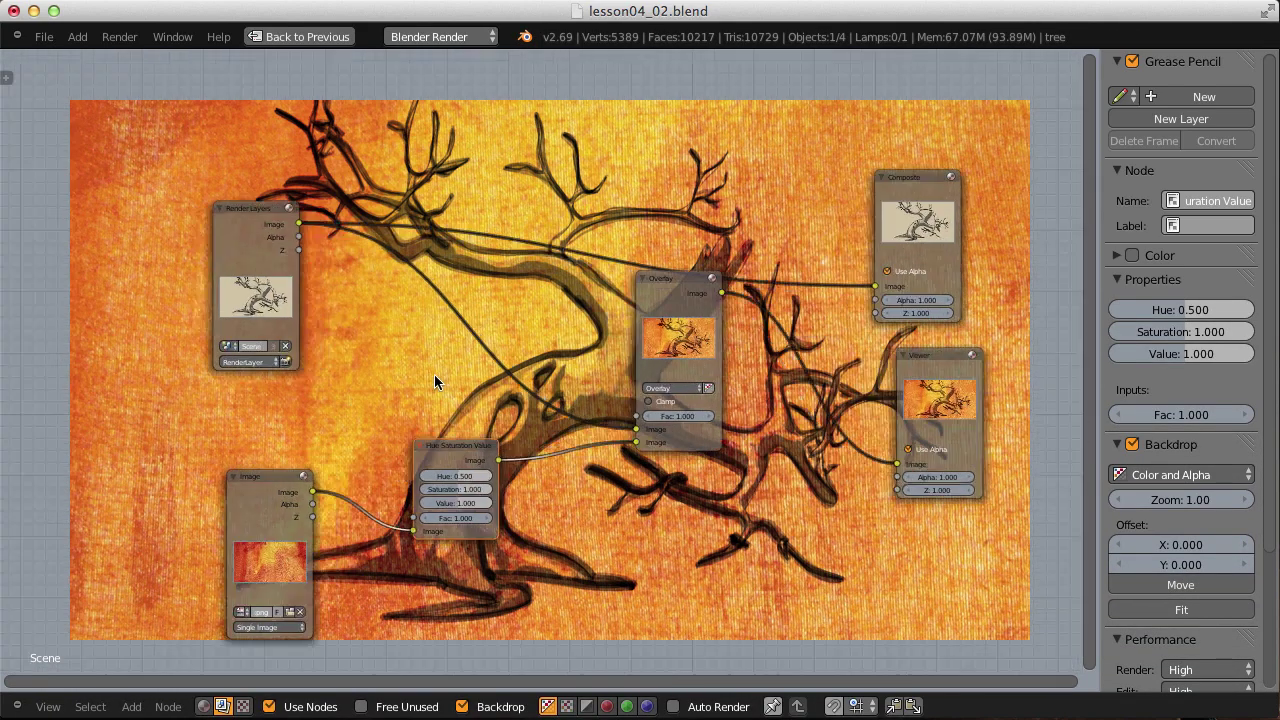
scroll(435, 381, "up", 1)
middle_click_drag(428, 452, 404, 510)
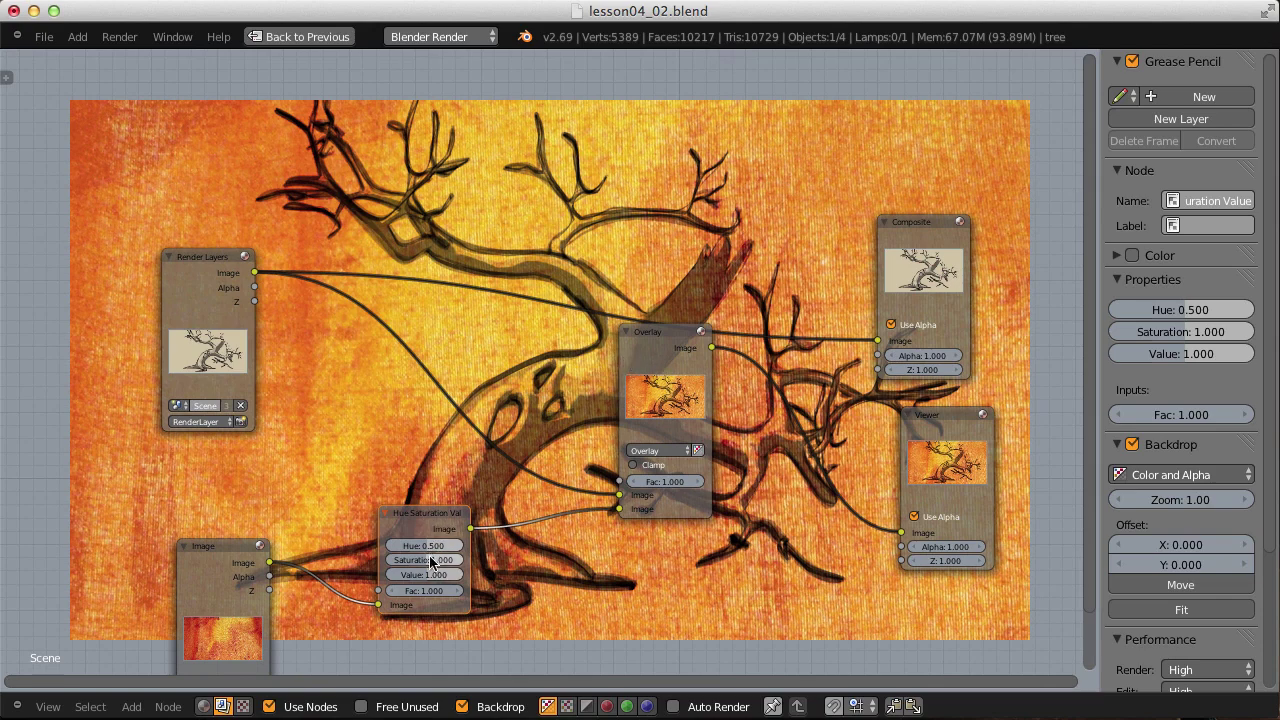
Lower the canvas Saturation to about 0.509 and set Hue to 0.5.
left_click_drag(440, 560, 407, 567)
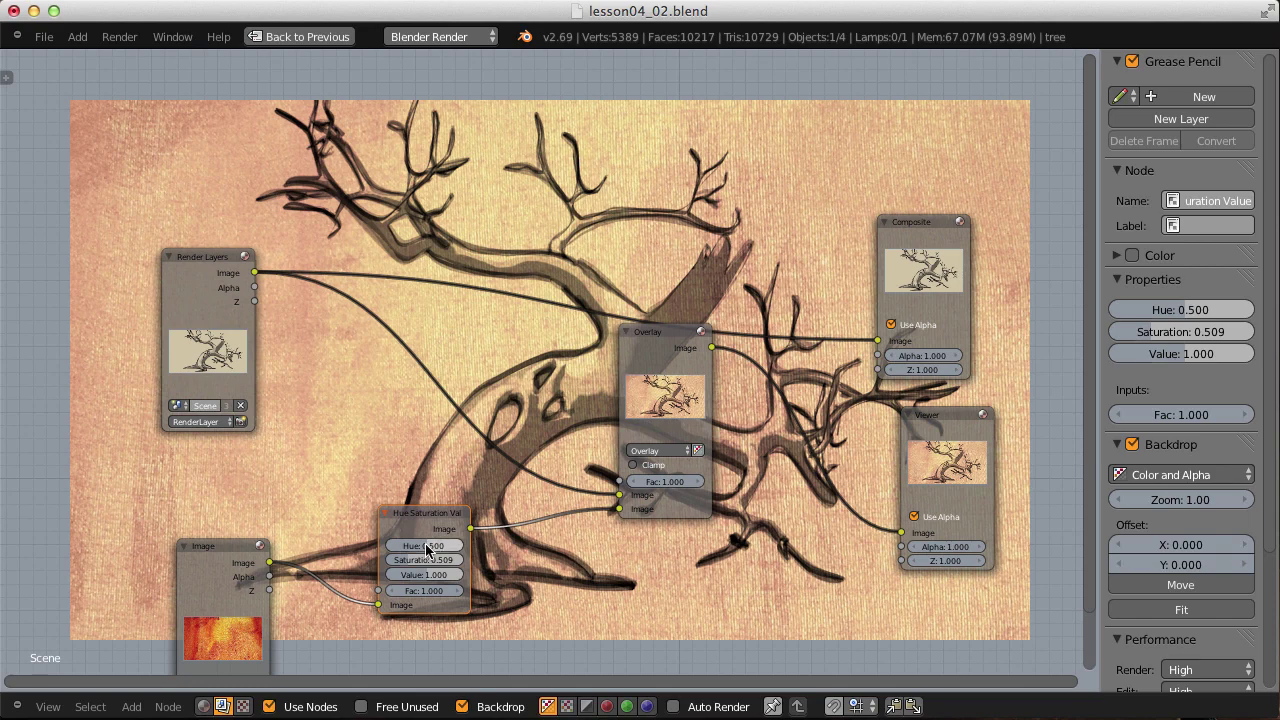
left_click_drag(425, 550, 424, 549)
left_click(424, 546)
key("BackSpace")
type("0.5")
key("Return")
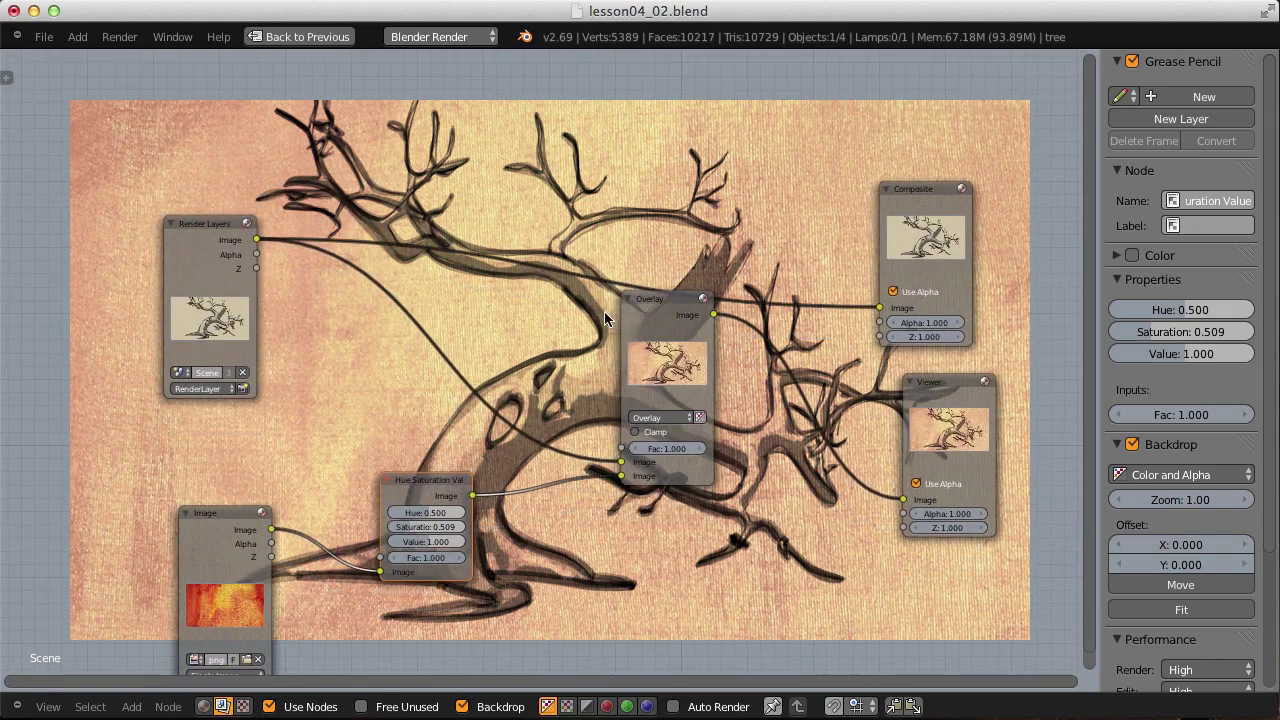
middle_click_drag(600, 341, 535, 676)
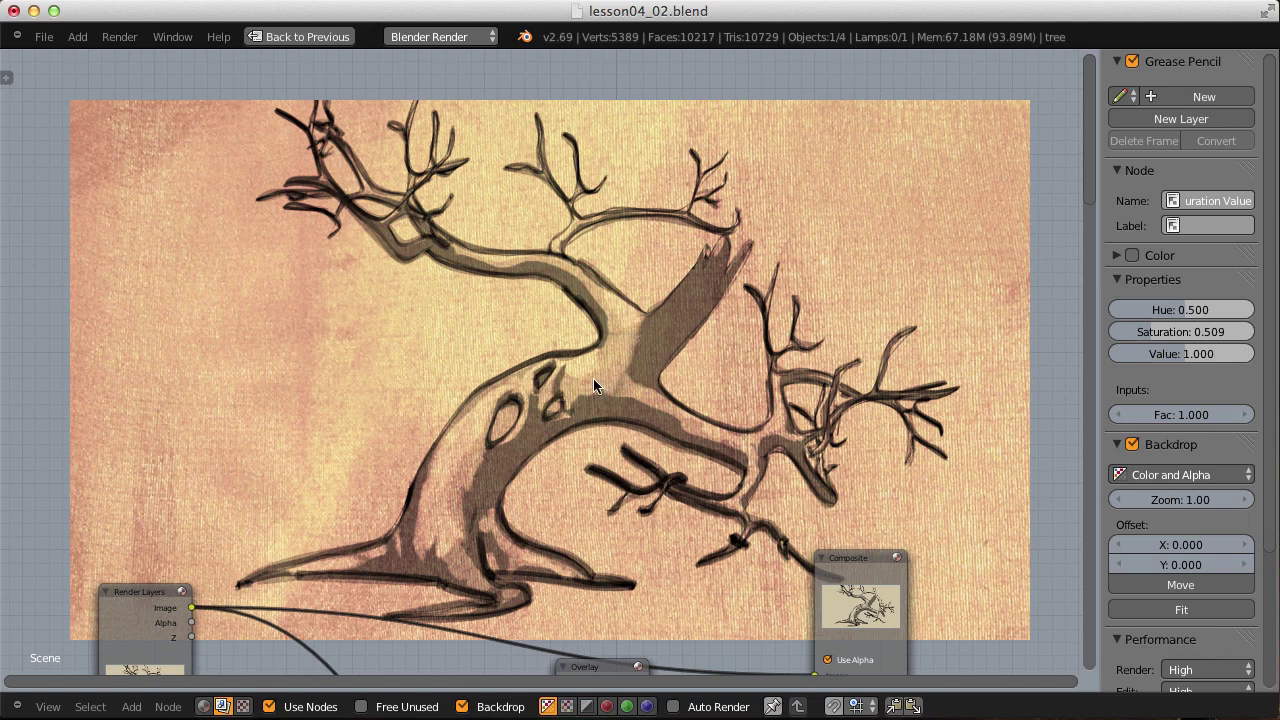
Restore the normal layout and check the light stop colour of the tree material's diffuse ramp.
key("ctrl+Up")
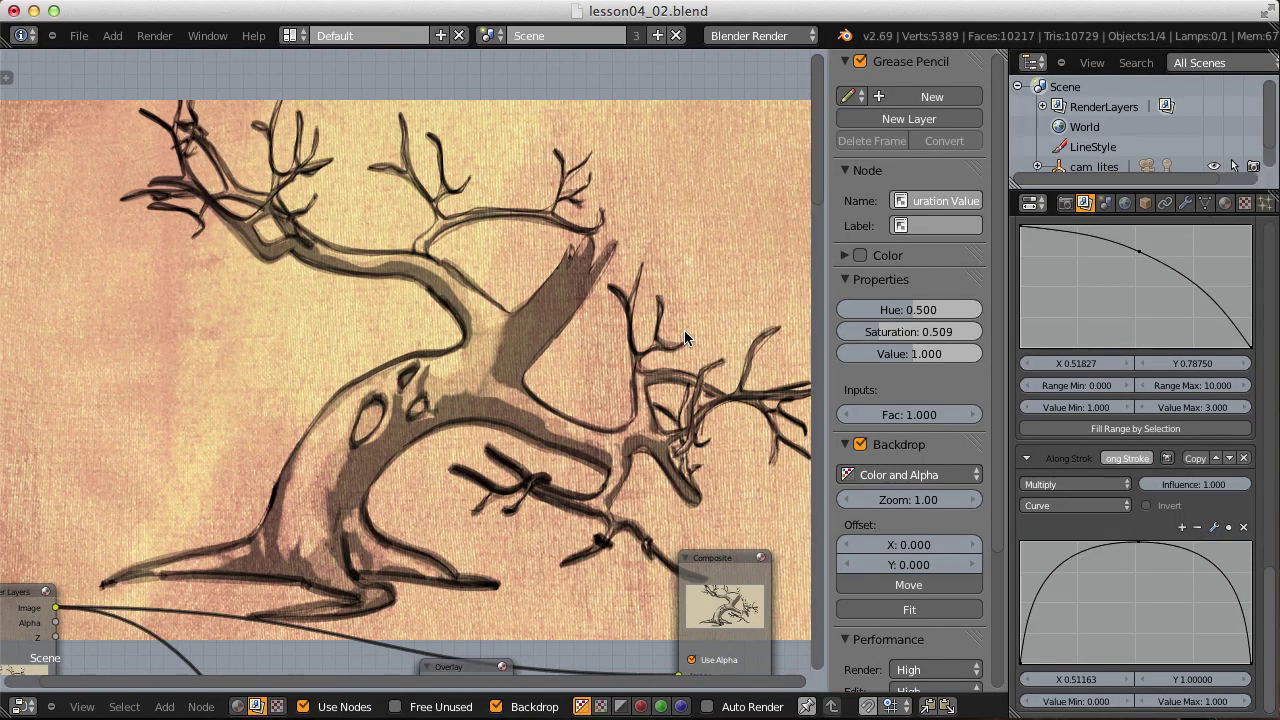
left_click(1224, 204)
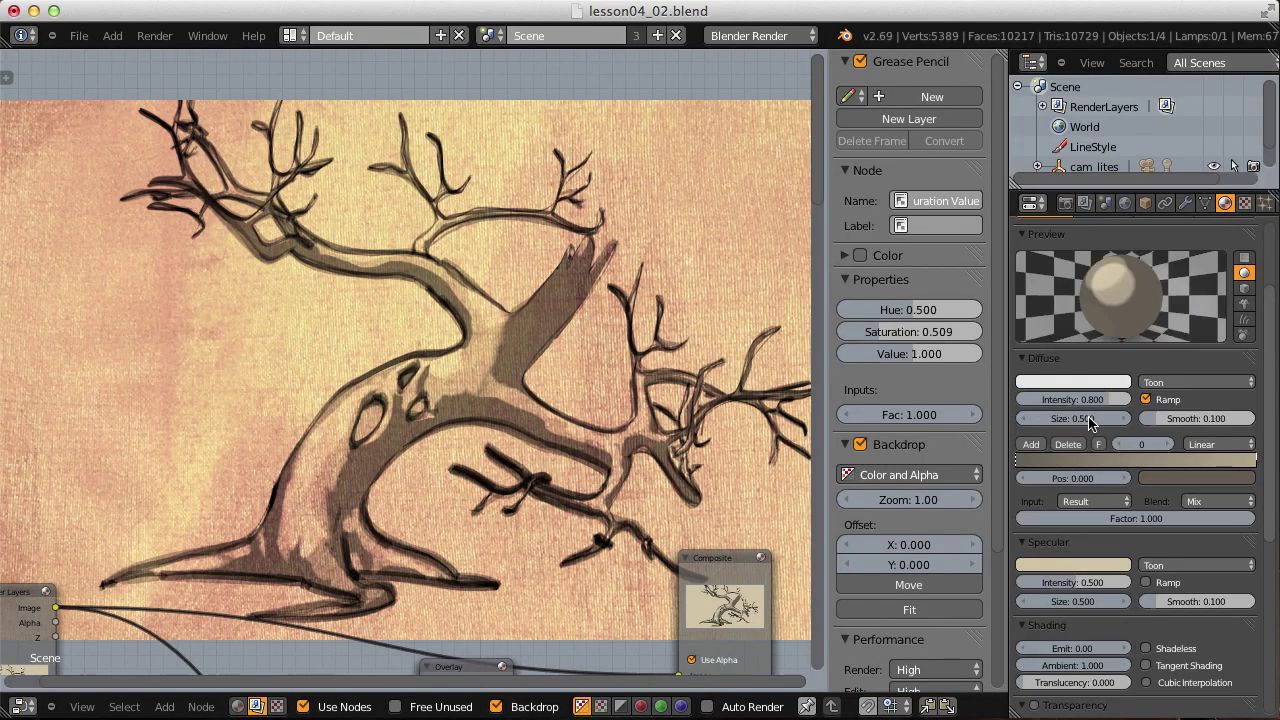
left_click(1256, 461)
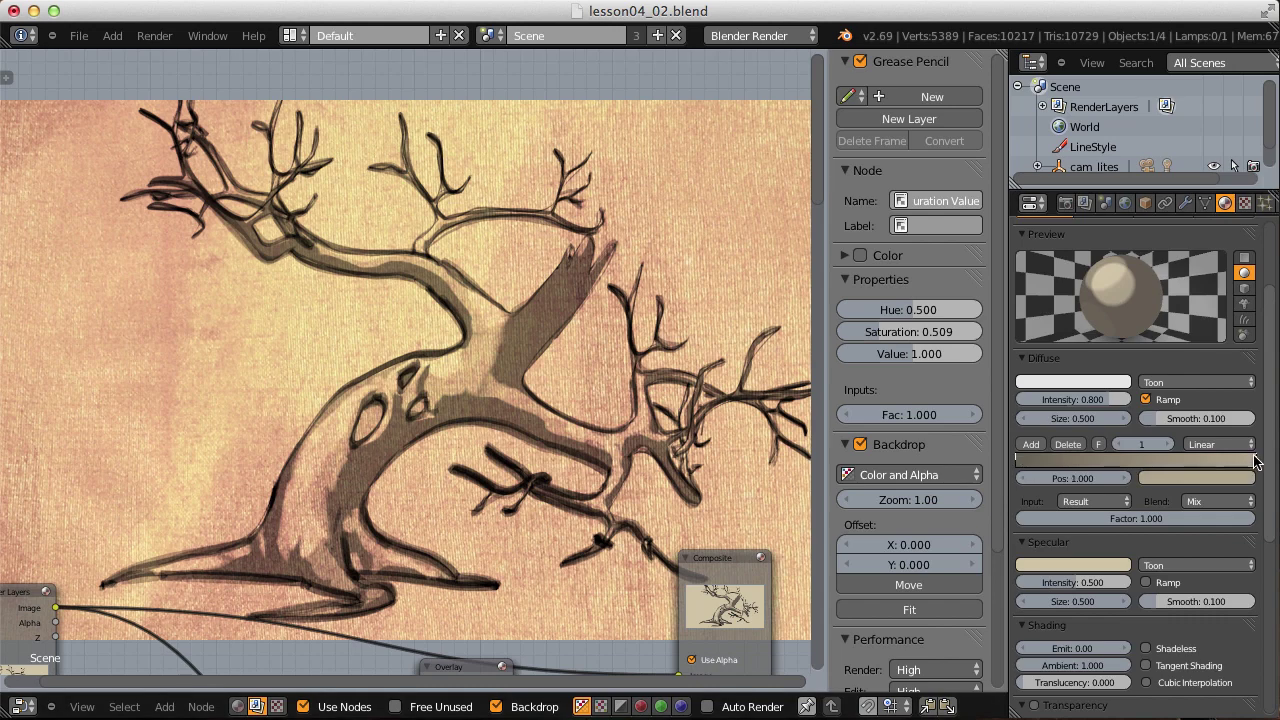
left_click(1196, 478)
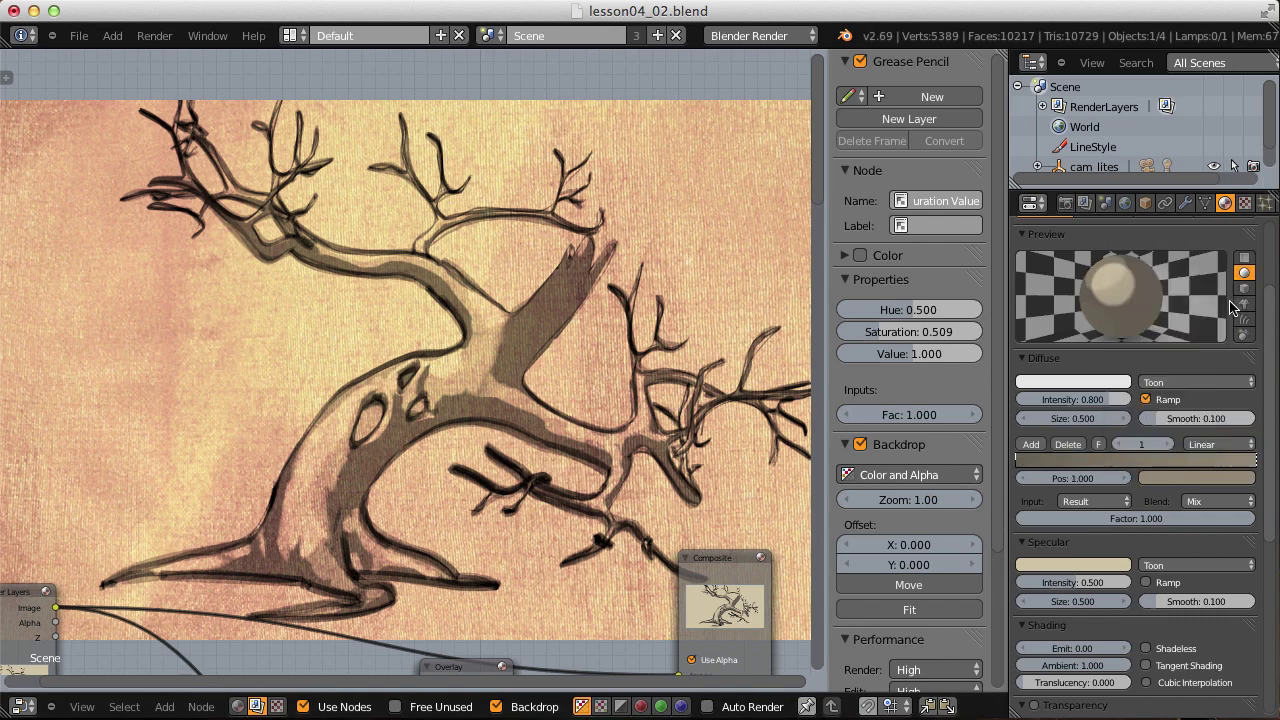
Connect the Overlay Mix output to the Composite node's Image input.
middle_click_drag(637, 435, 446, 242)
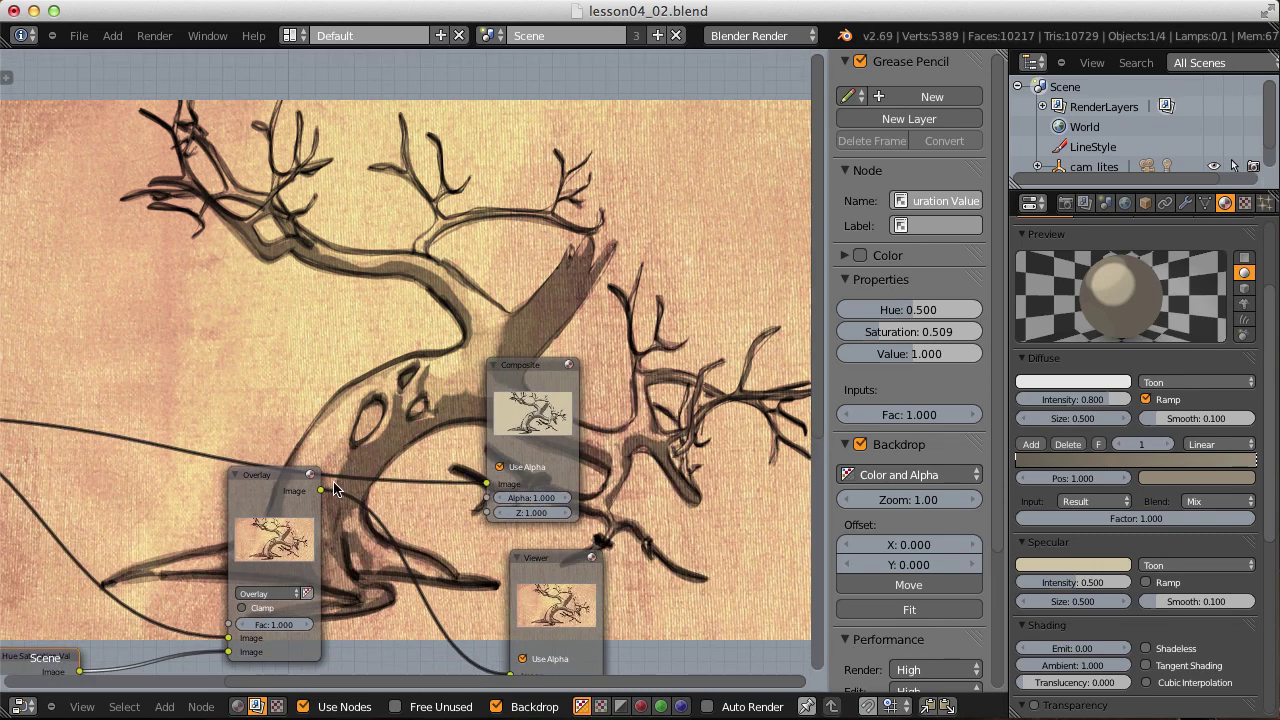
left_click_drag(321, 491, 486, 484)
middle_click_drag(386, 491, 443, 398)
Render the tree over the canvas, then slide the diffuse ramp's light stop to about 0.49.
left_click(154, 35)
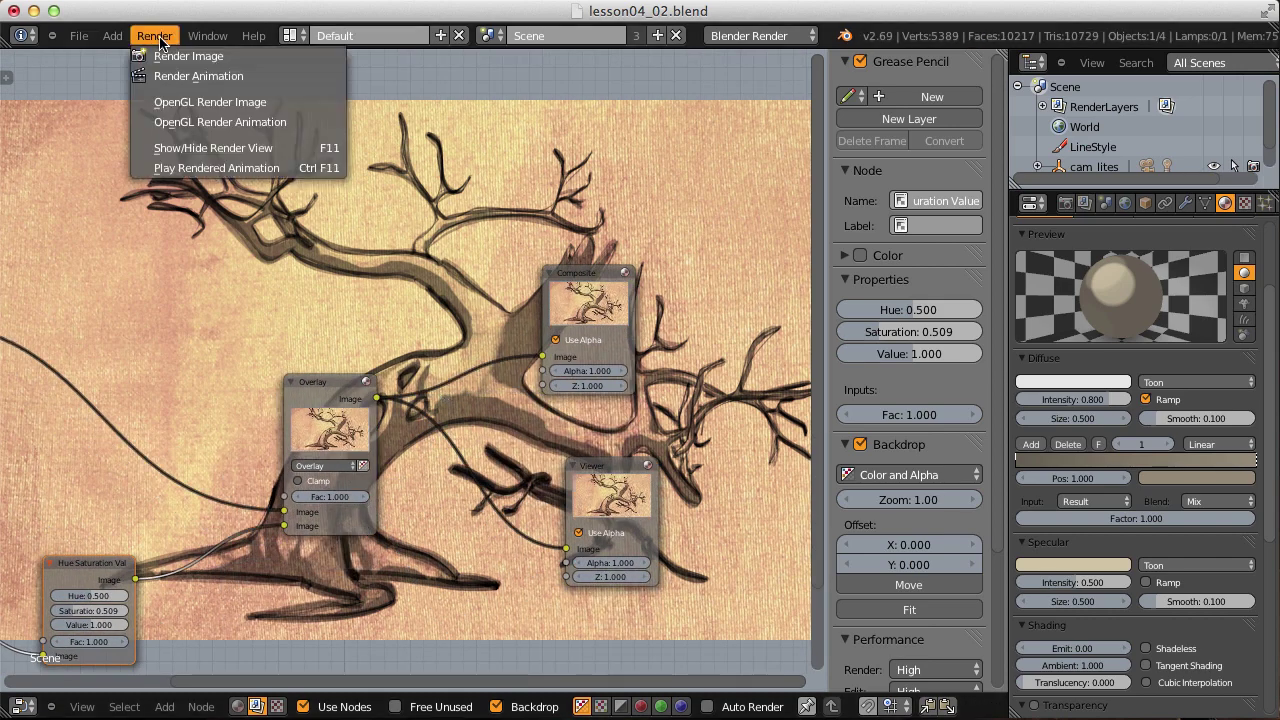
left_click(175, 55)
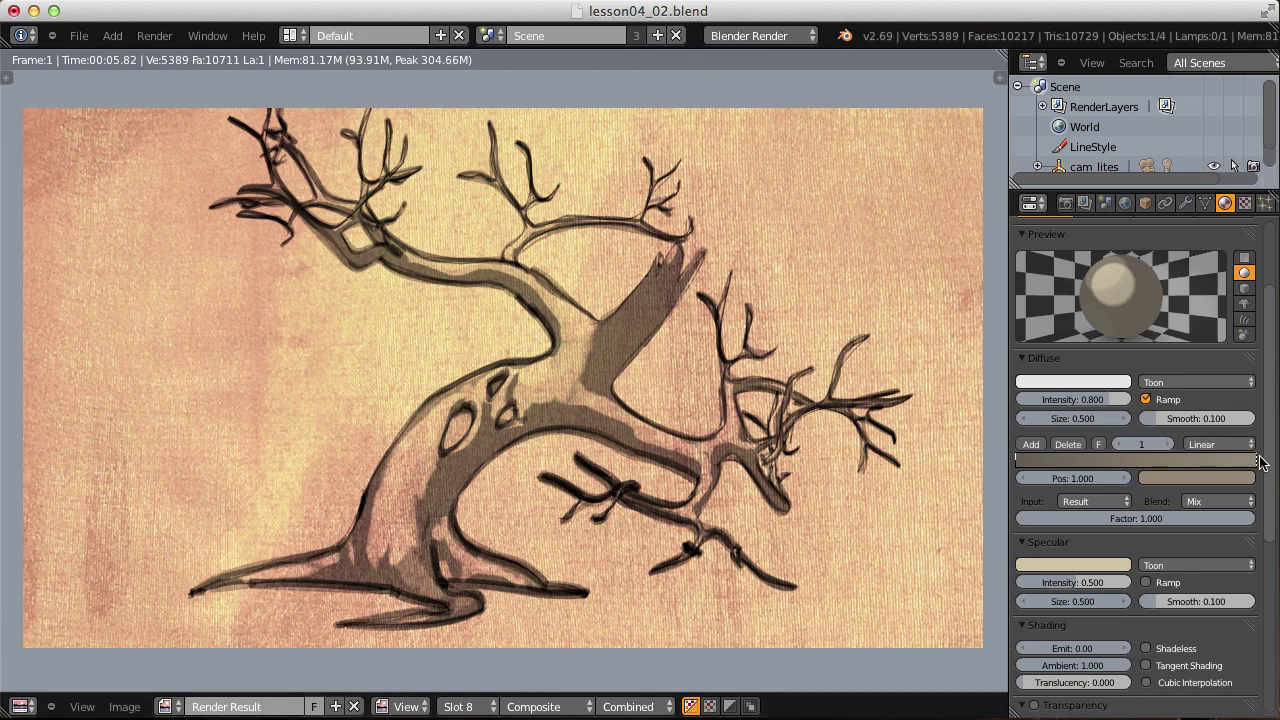
left_click_drag(1256, 466, 1133, 471)
Render into Slot 7 and compare it with the previous render.
left_click(458, 706)
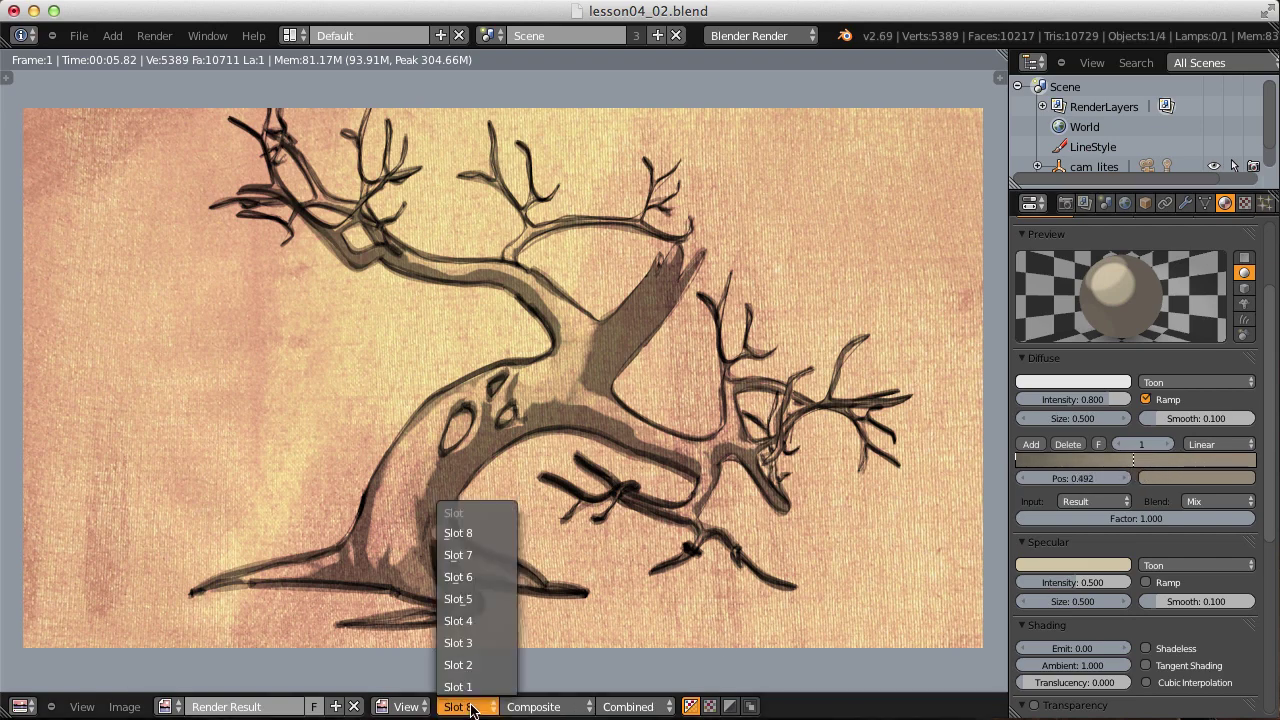
left_click(476, 555)
left_click(154, 35)
left_click(152, 58)
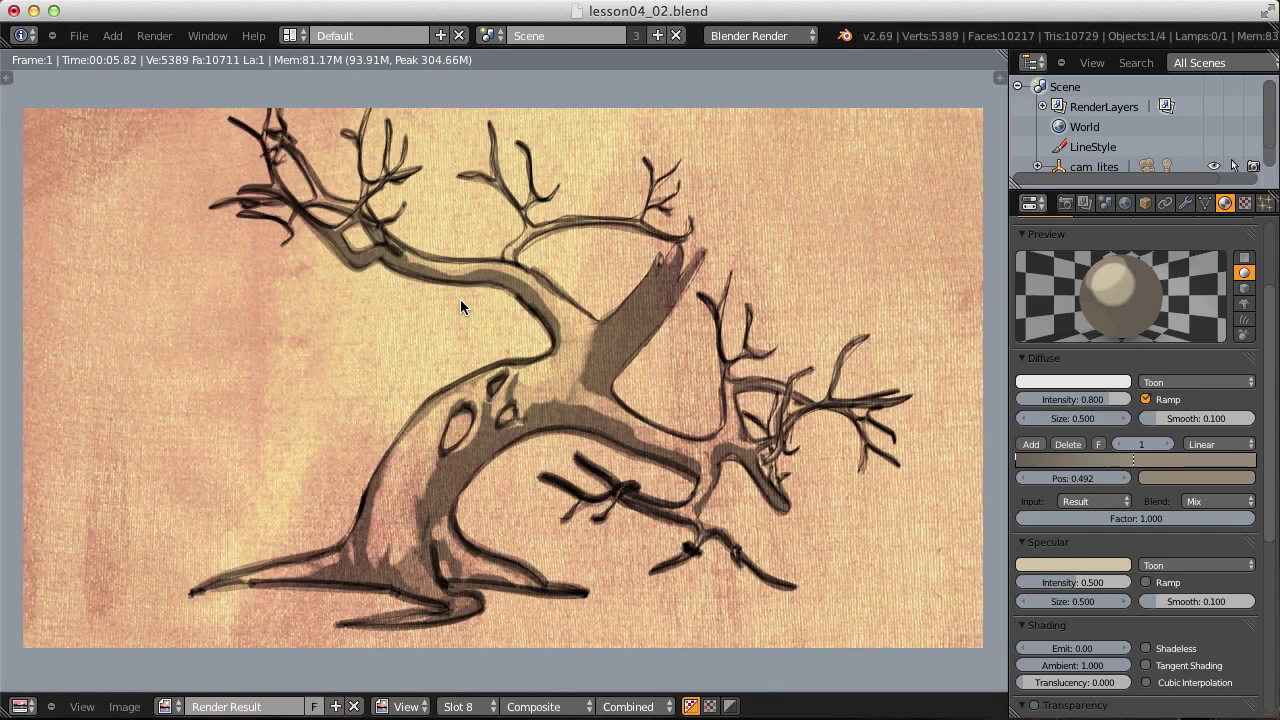
key("j")
key("j")
key("j")
key("j")
key("j")
key("j")
key("j")
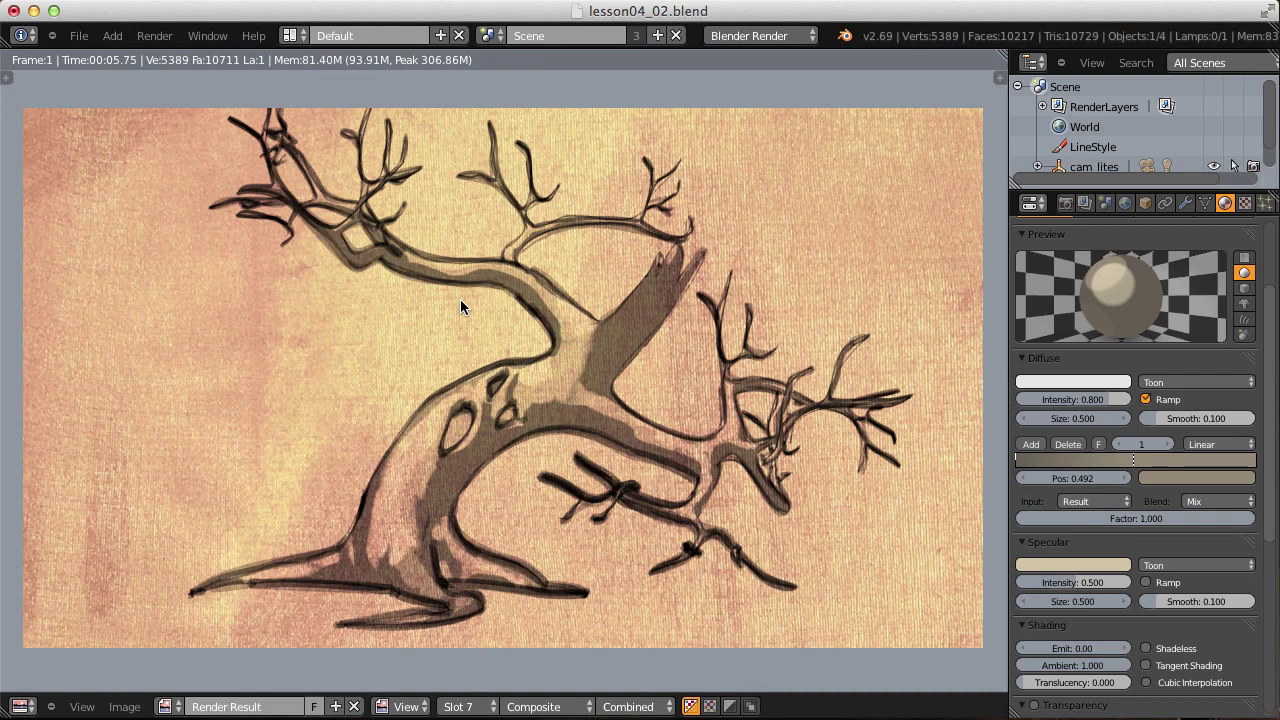
Lighten the diffuse ramp's dark stop to value 0.209 and move the light stop to 0.334.
left_click(1018, 462)
left_click(1172, 479)
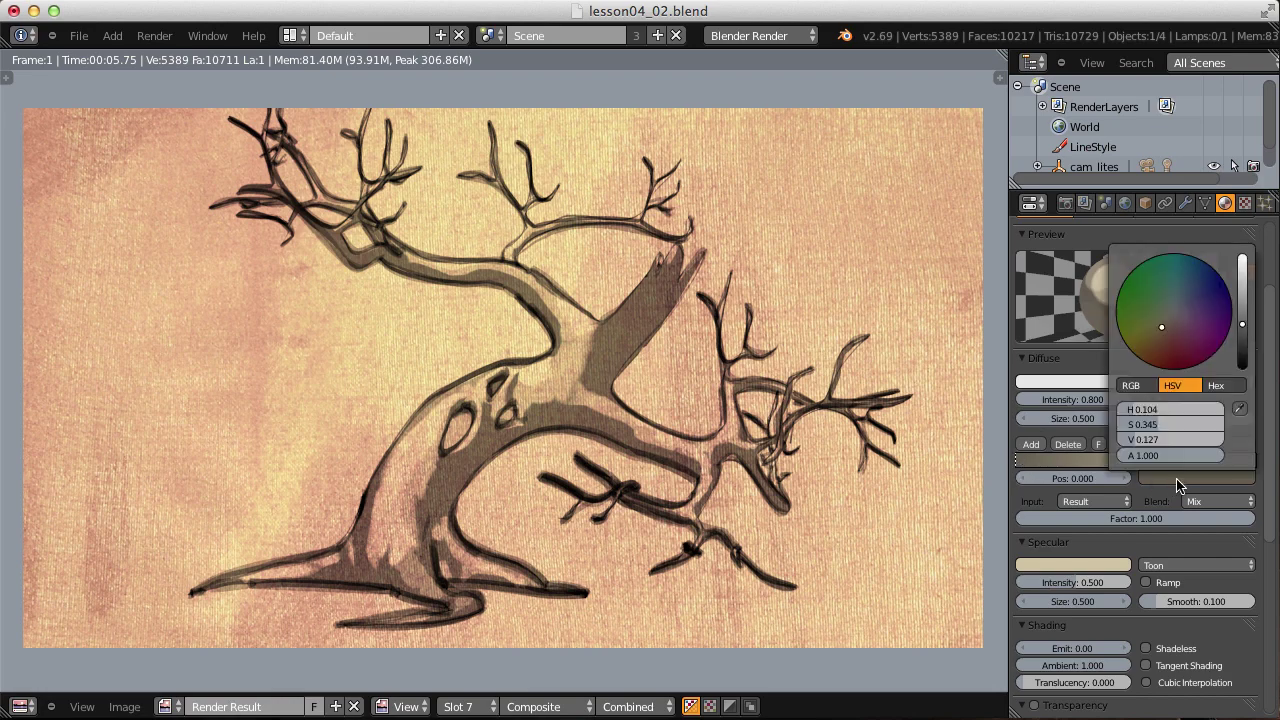
scroll(1192, 392, "up", 4)
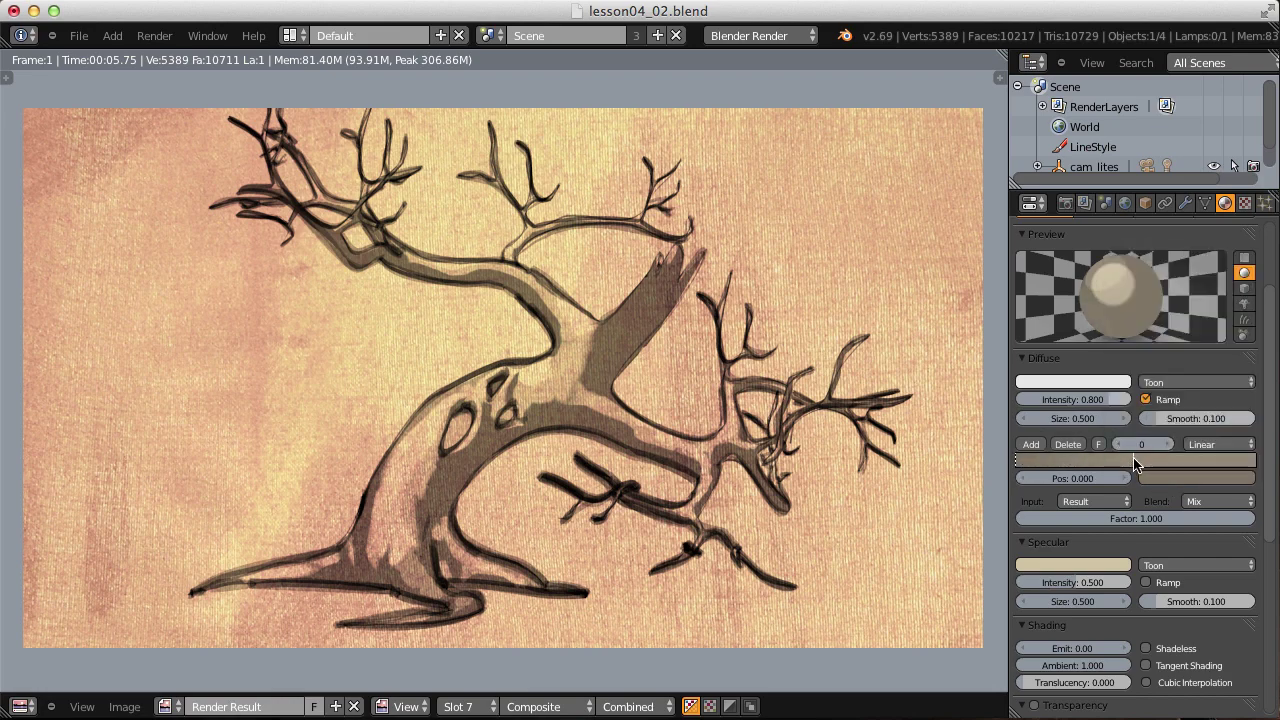
left_click_drag(1138, 462, 1096, 464)
Re-render with the new ramp and flip between renders, ending on Slot 7.
left_click(154, 35)
left_click(168, 53)
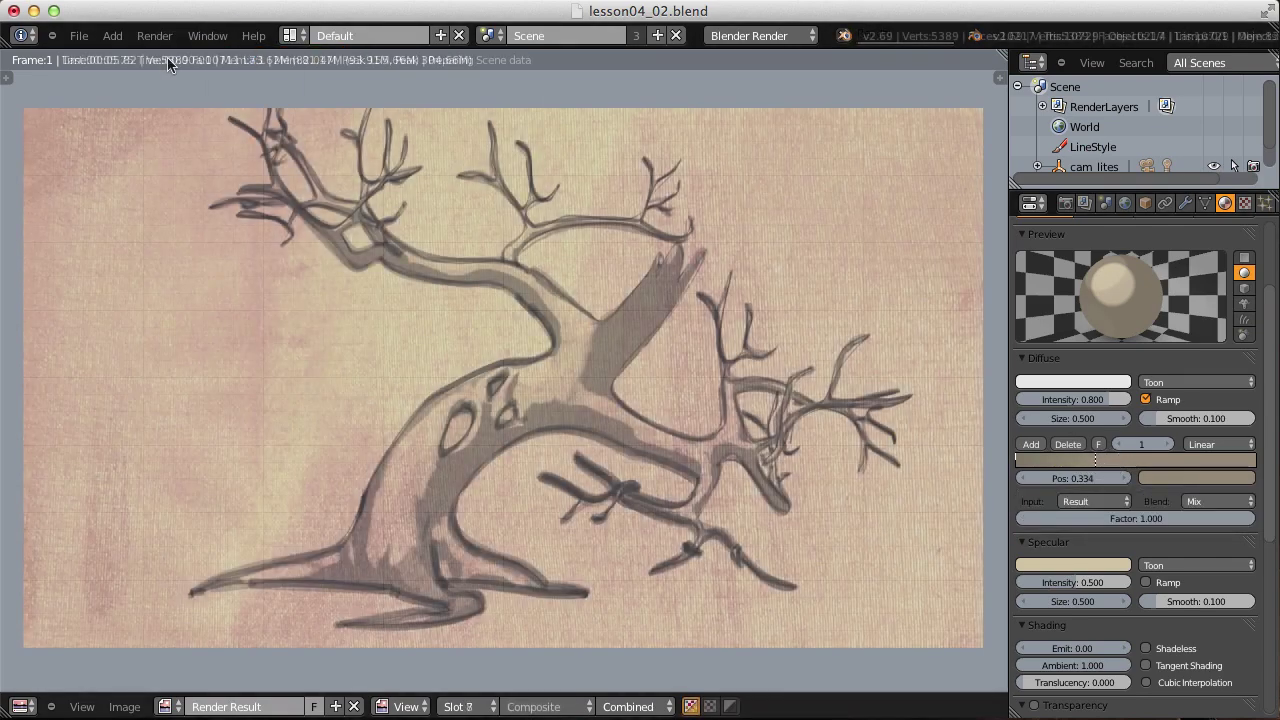
key("j")
key("j")
key("j")
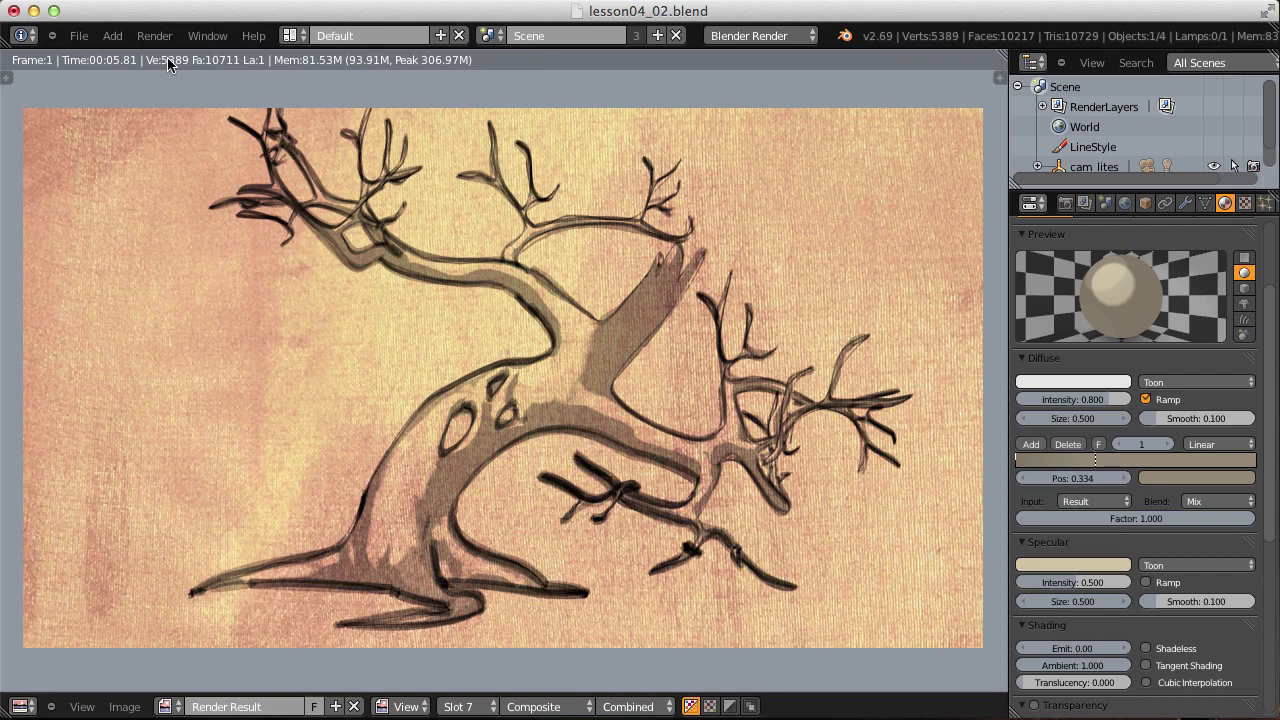
key("j")
key("j")
key("j")
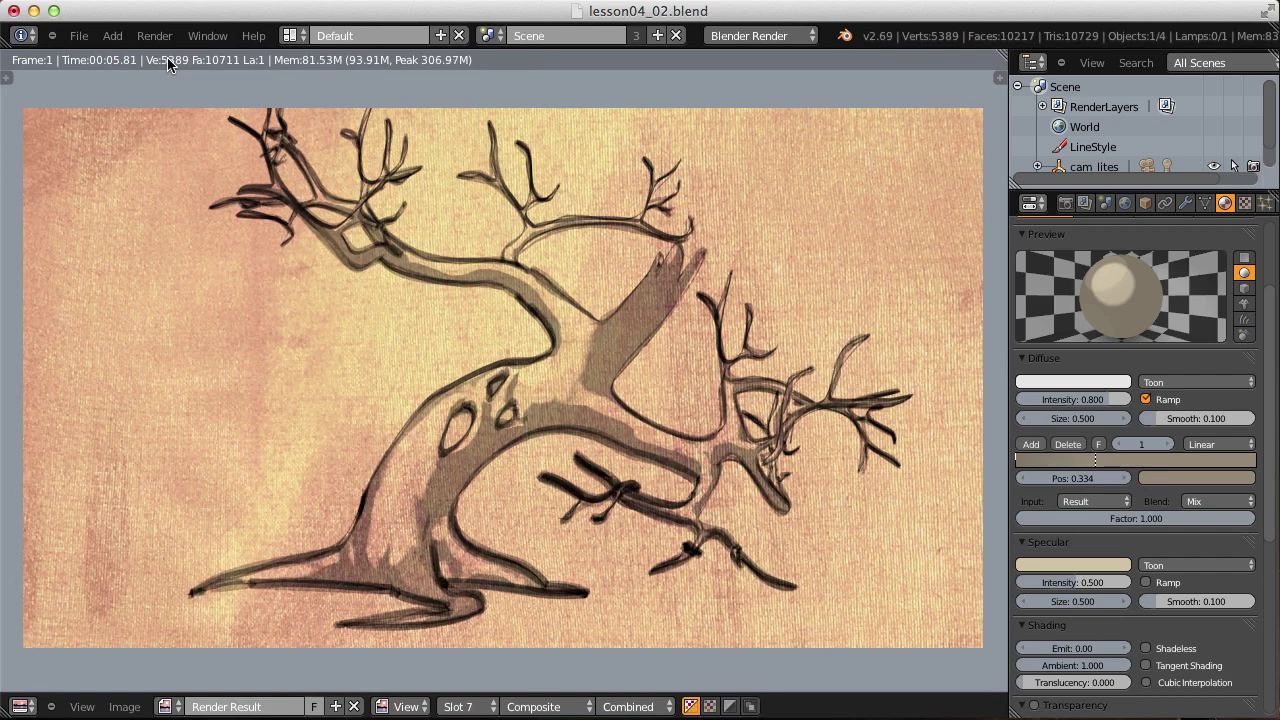